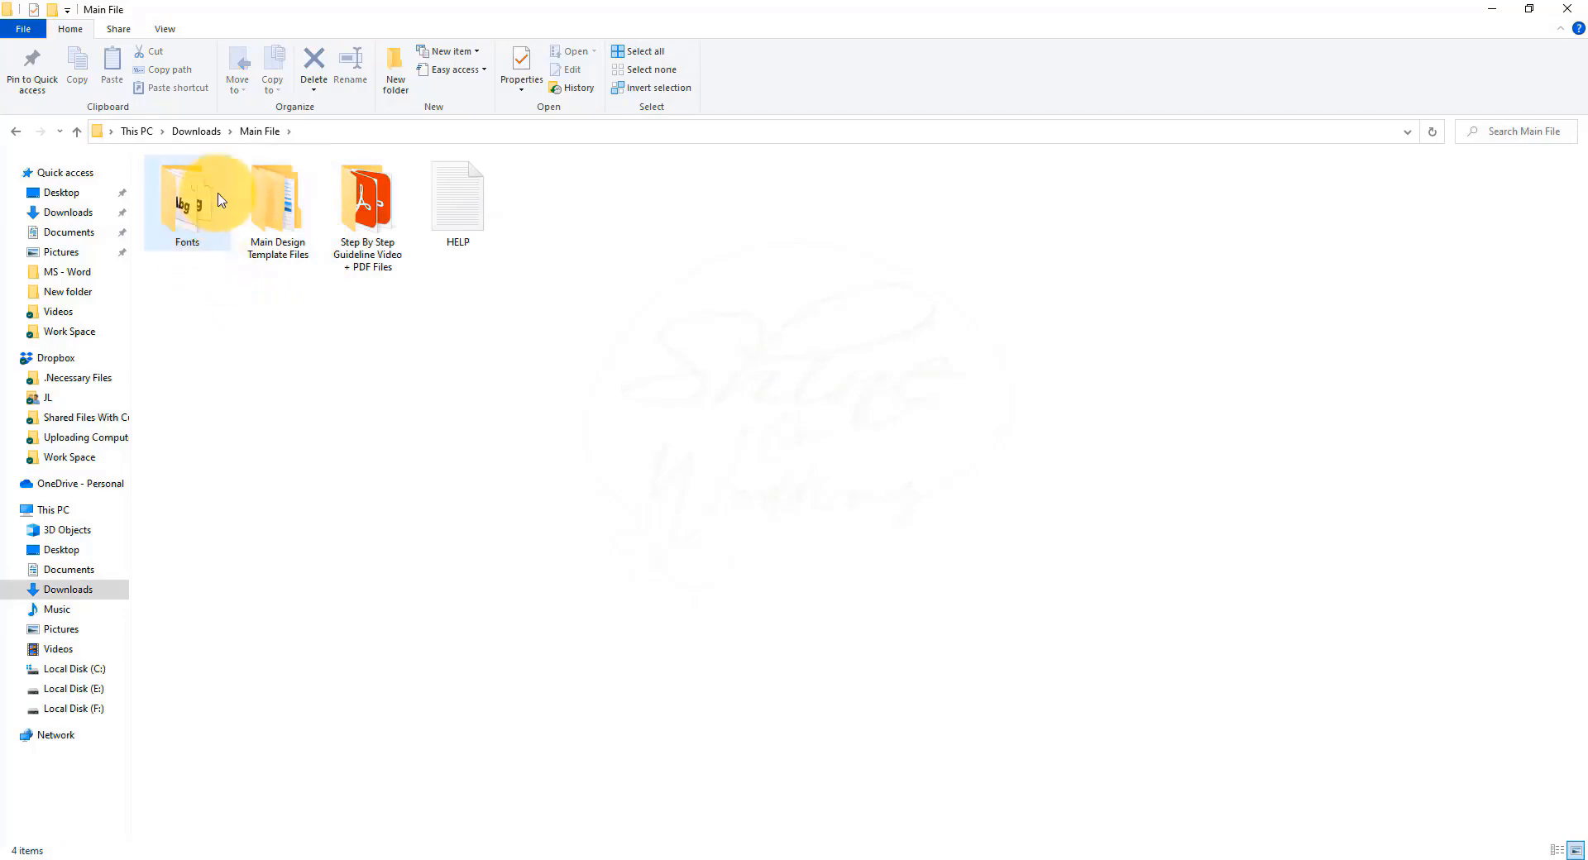
Look inside the Fonts folder and the portrait A4 resume template folders of Main File.
double_click(196, 210)
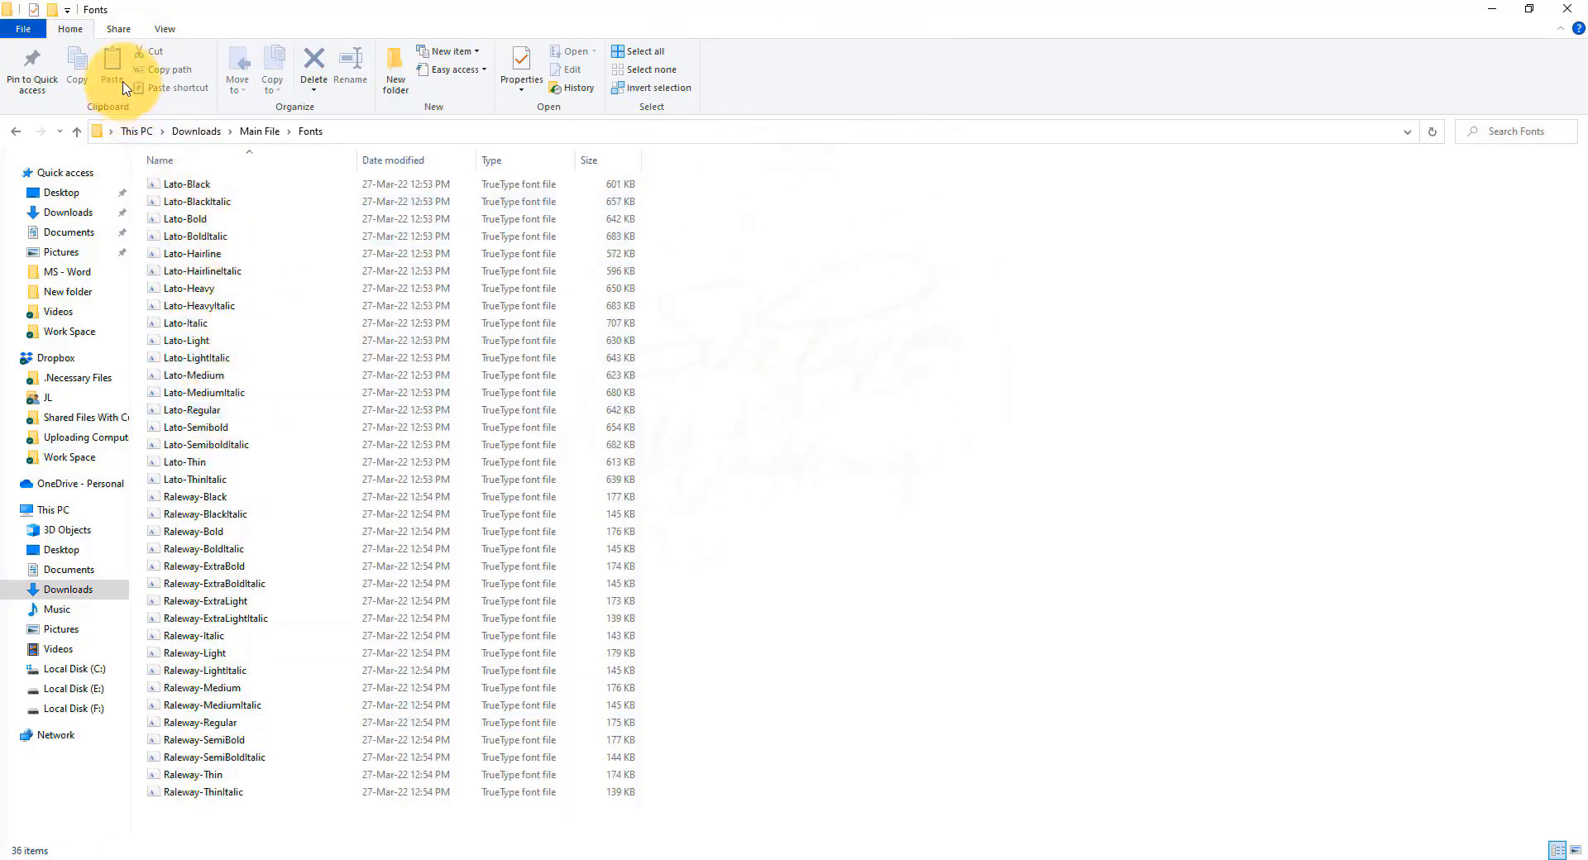
left_click(259, 132)
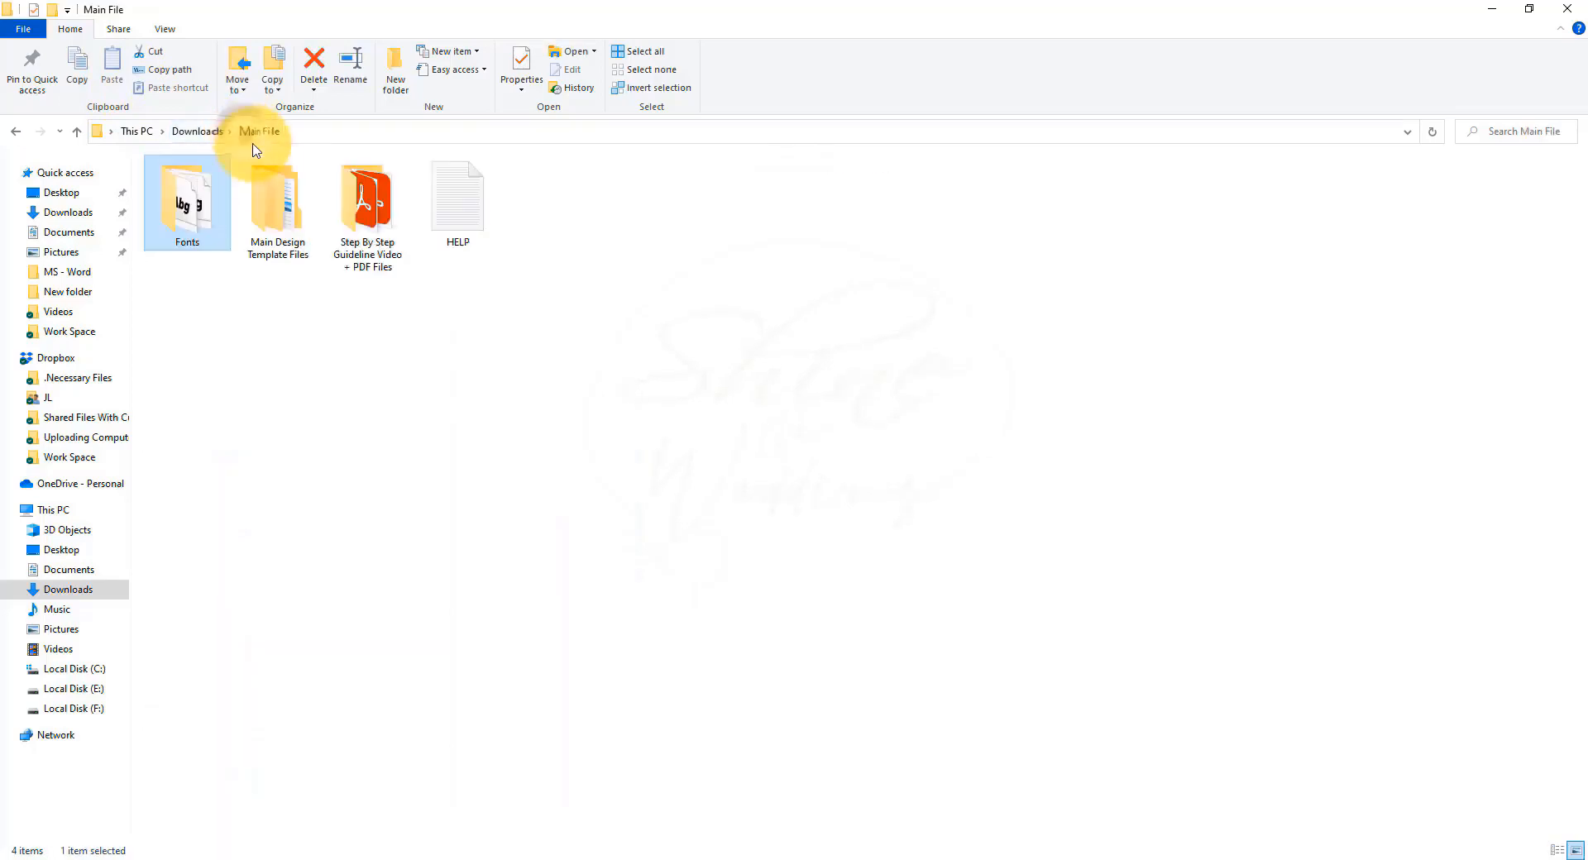
double_click(283, 215)
double_click(170, 200)
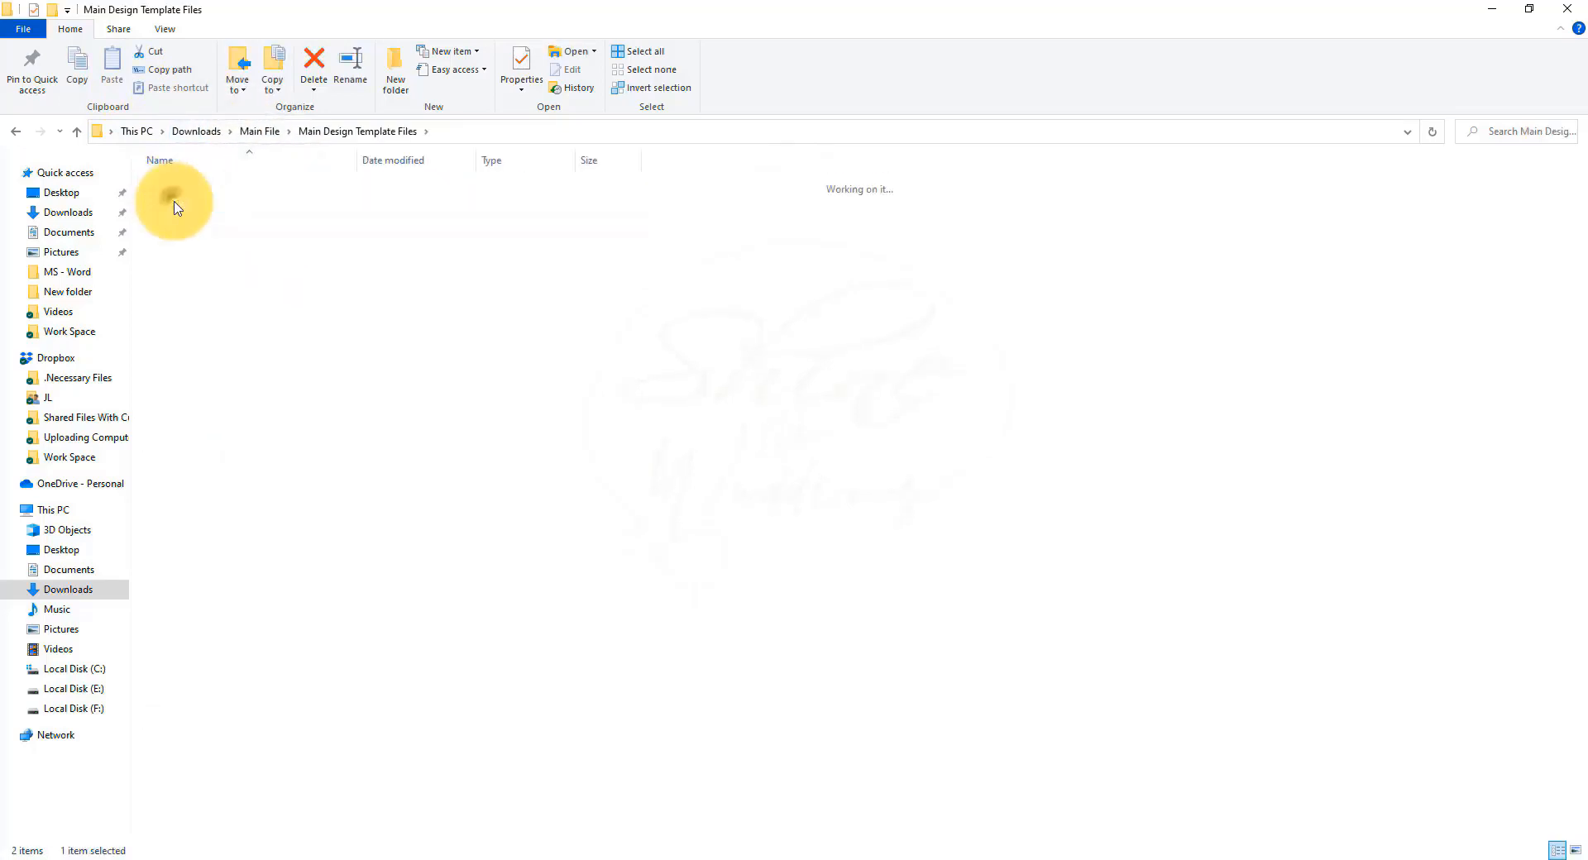
double_click(186, 185)
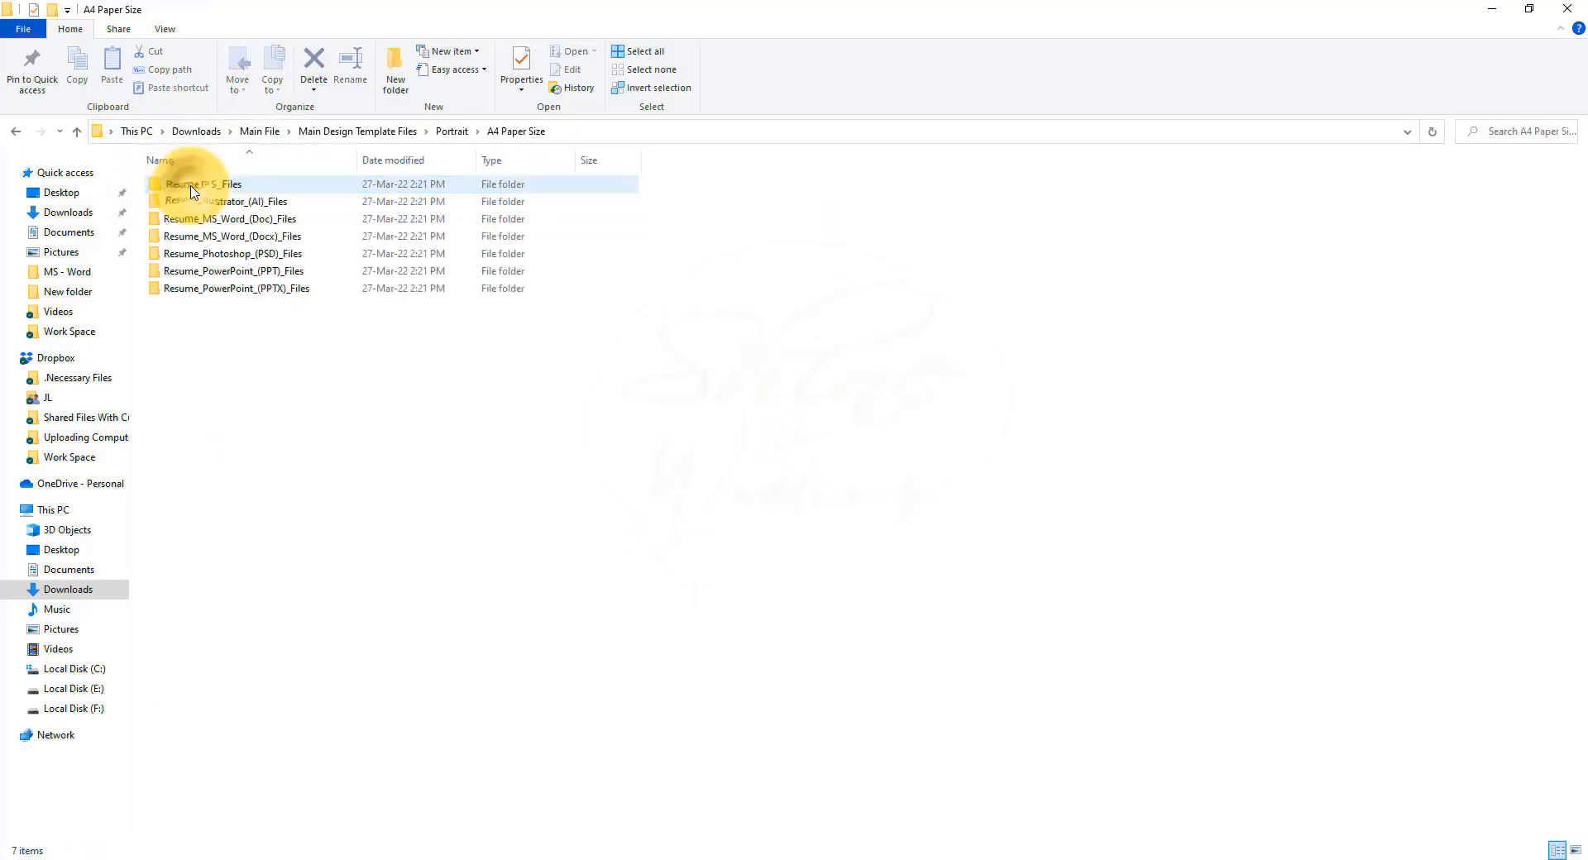
double_click(226, 239)
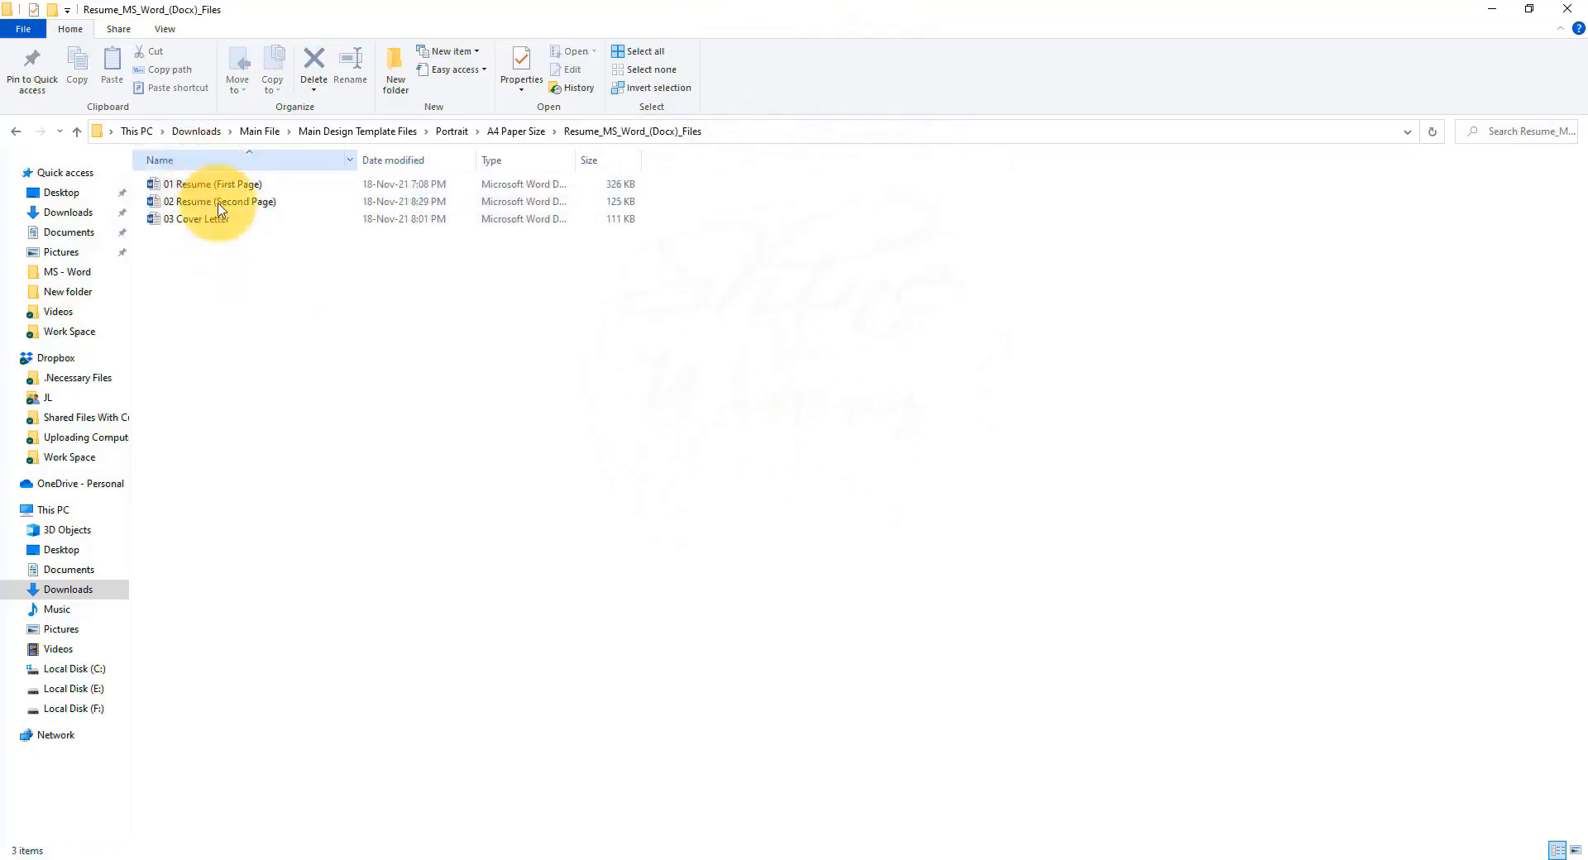
Check the Step By Step Guideline folder and the HELP file, then return to Downloads.
left_click(246, 137)
double_click(348, 202)
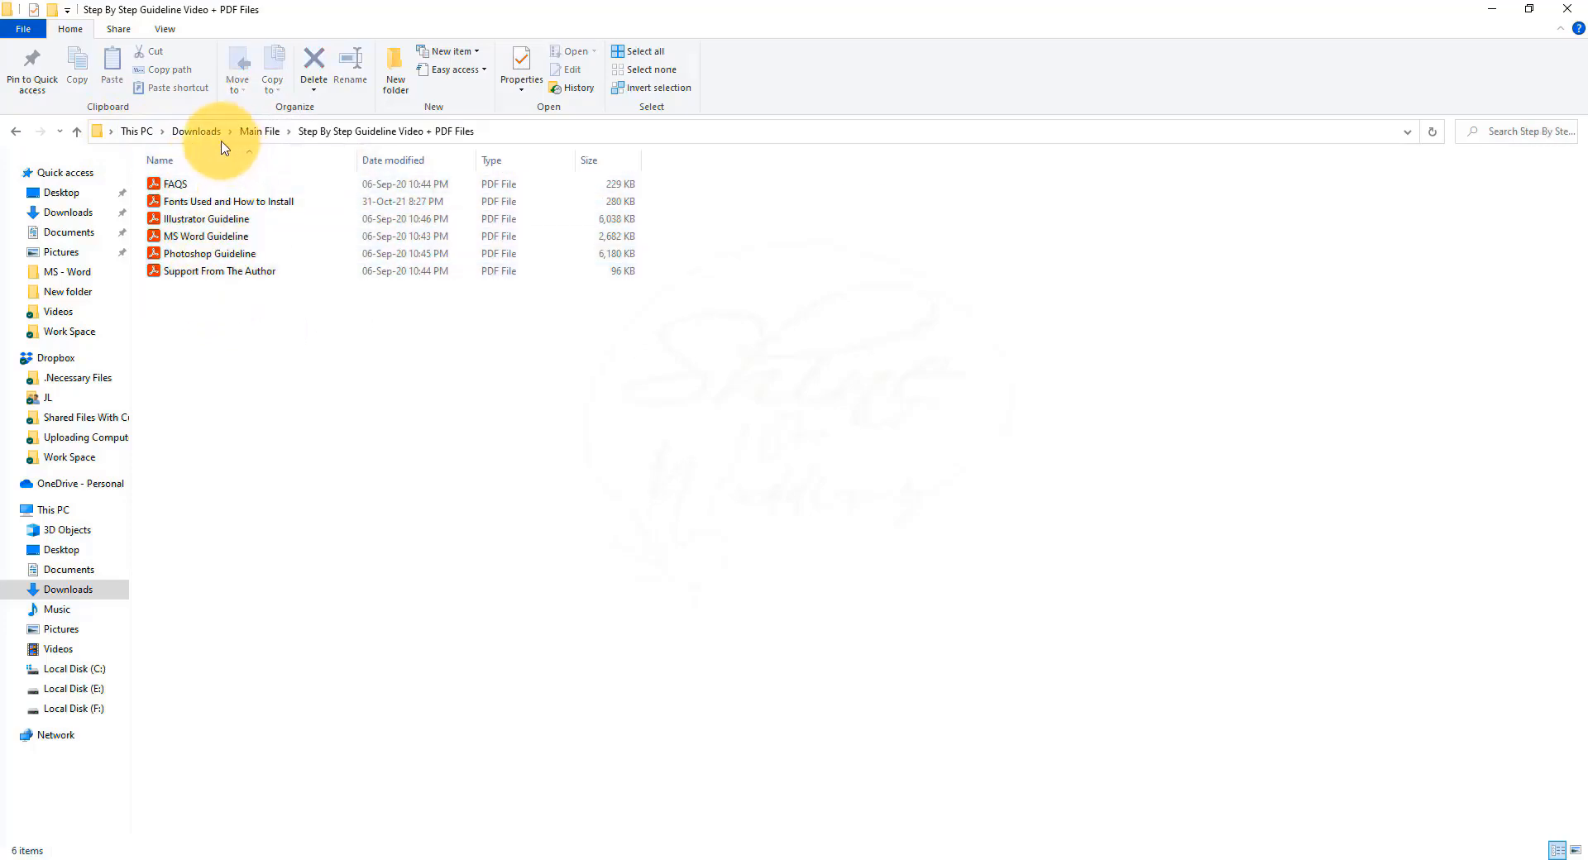
left_click(256, 134)
left_click(441, 245)
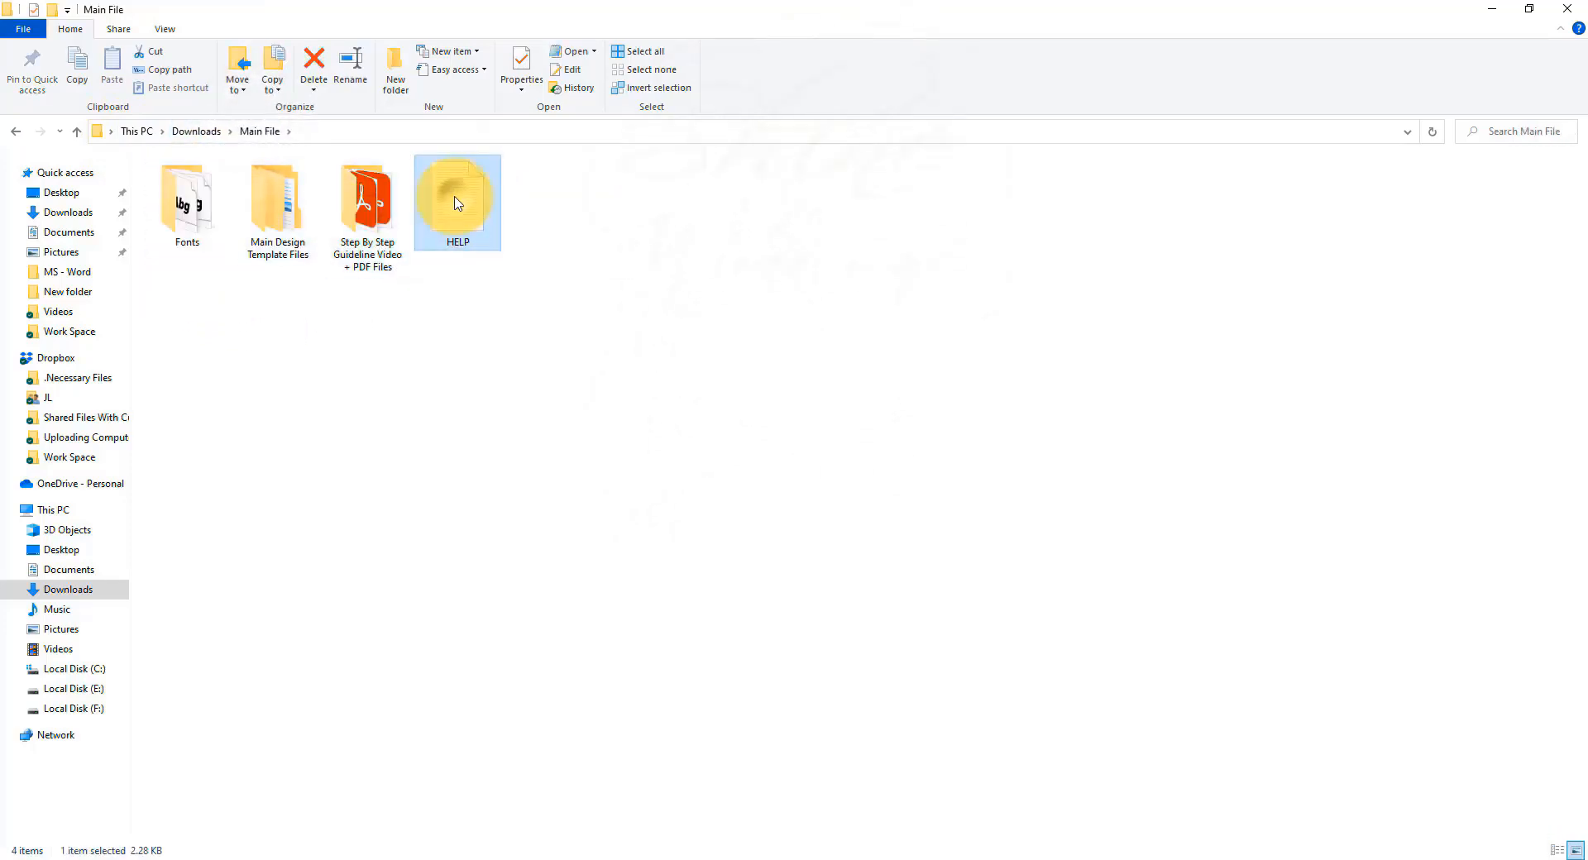
left_click(206, 134)
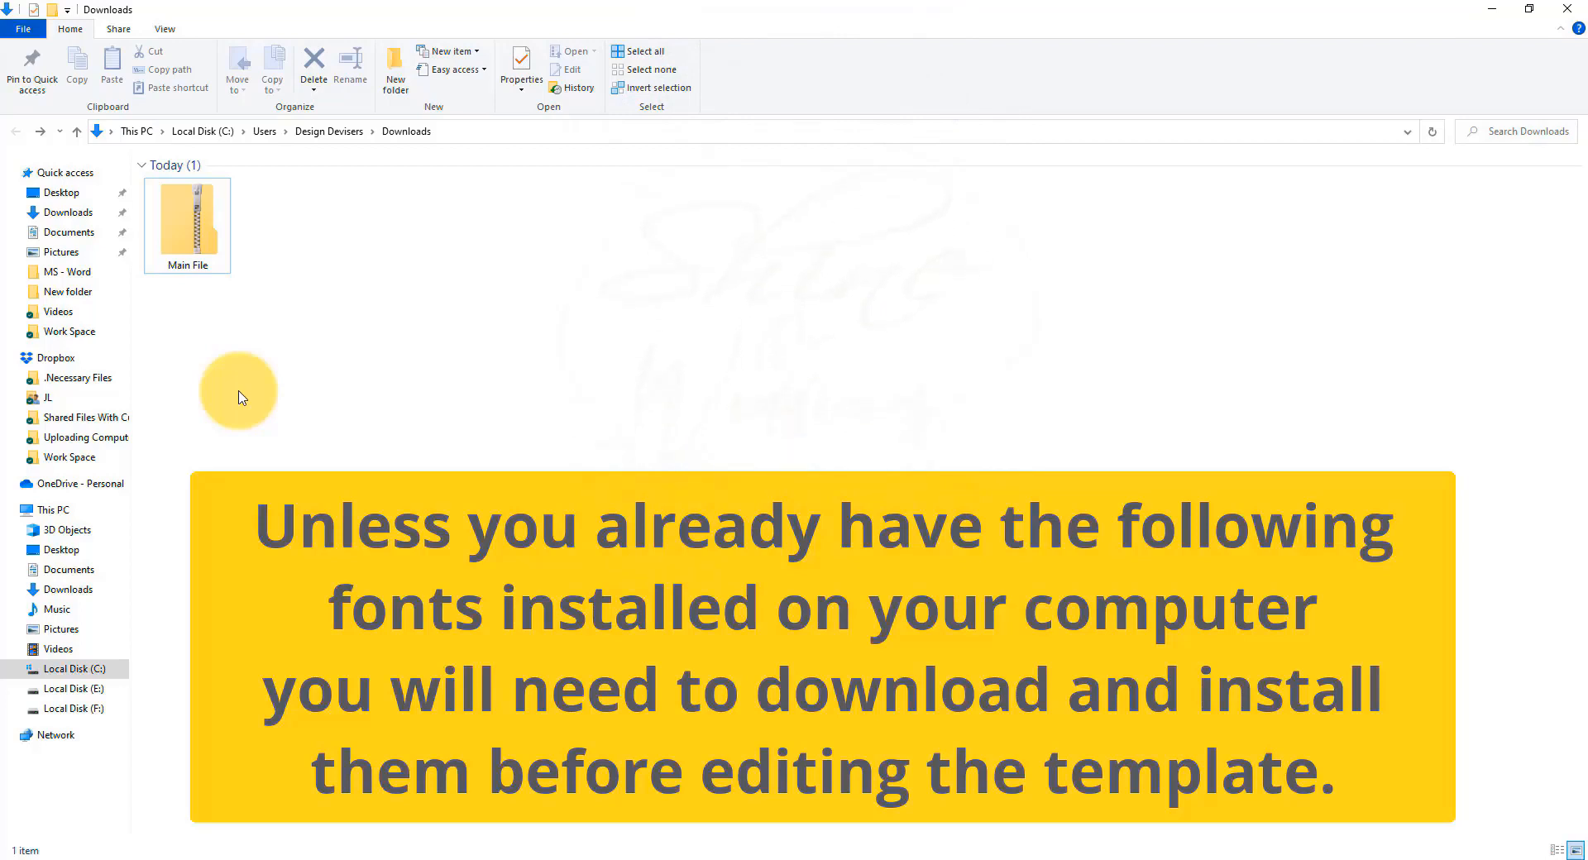
Extract the Main File zip without showing extracted files, and open the new Main File folder.
left_click(192, 243)
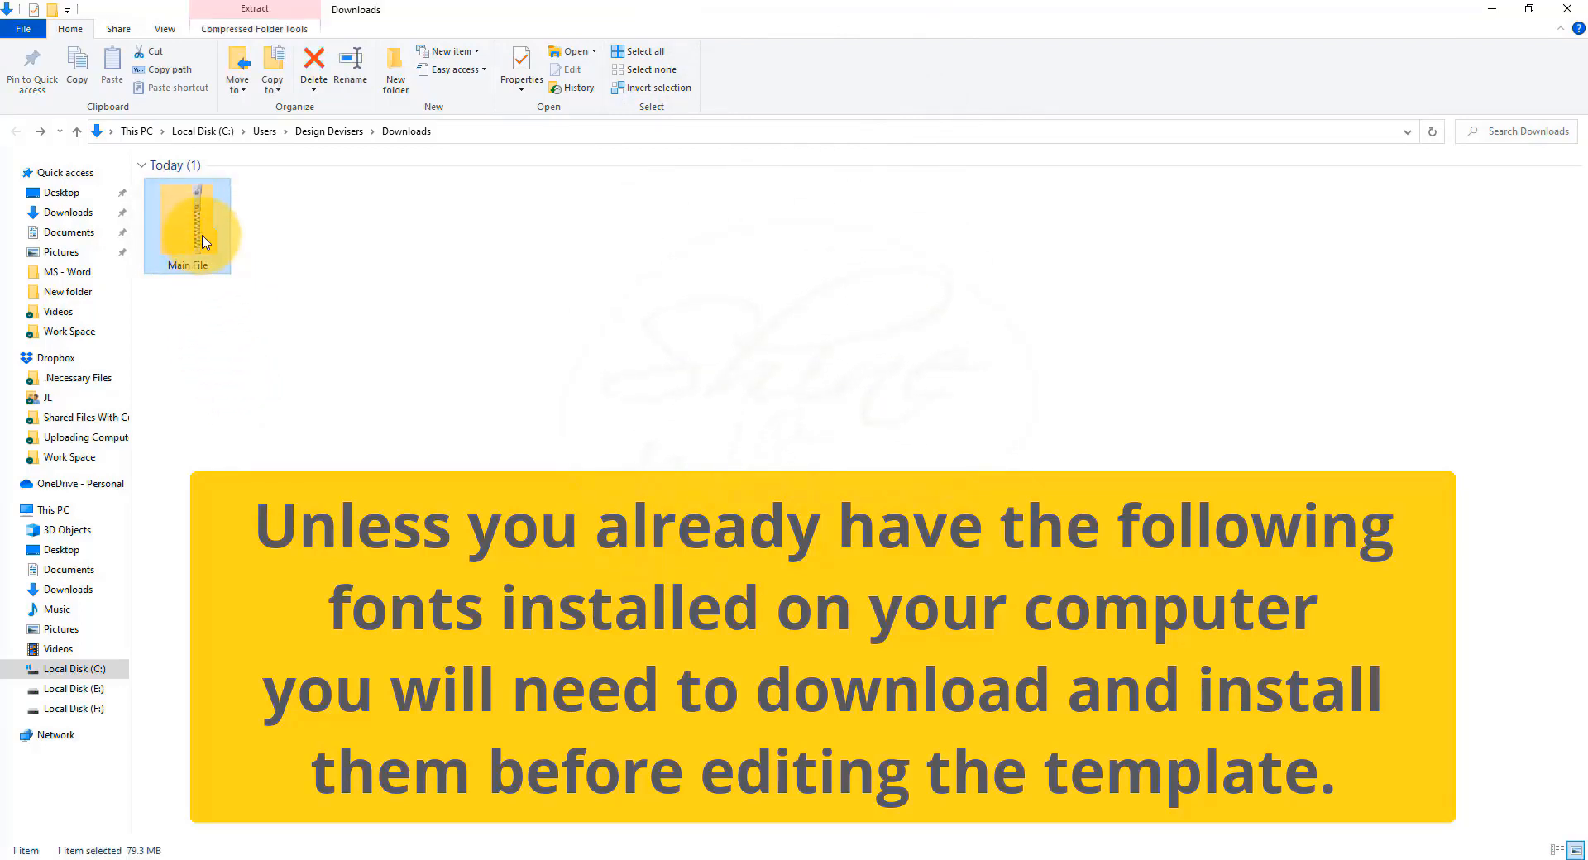
right_click(192, 229)
left_click(248, 284)
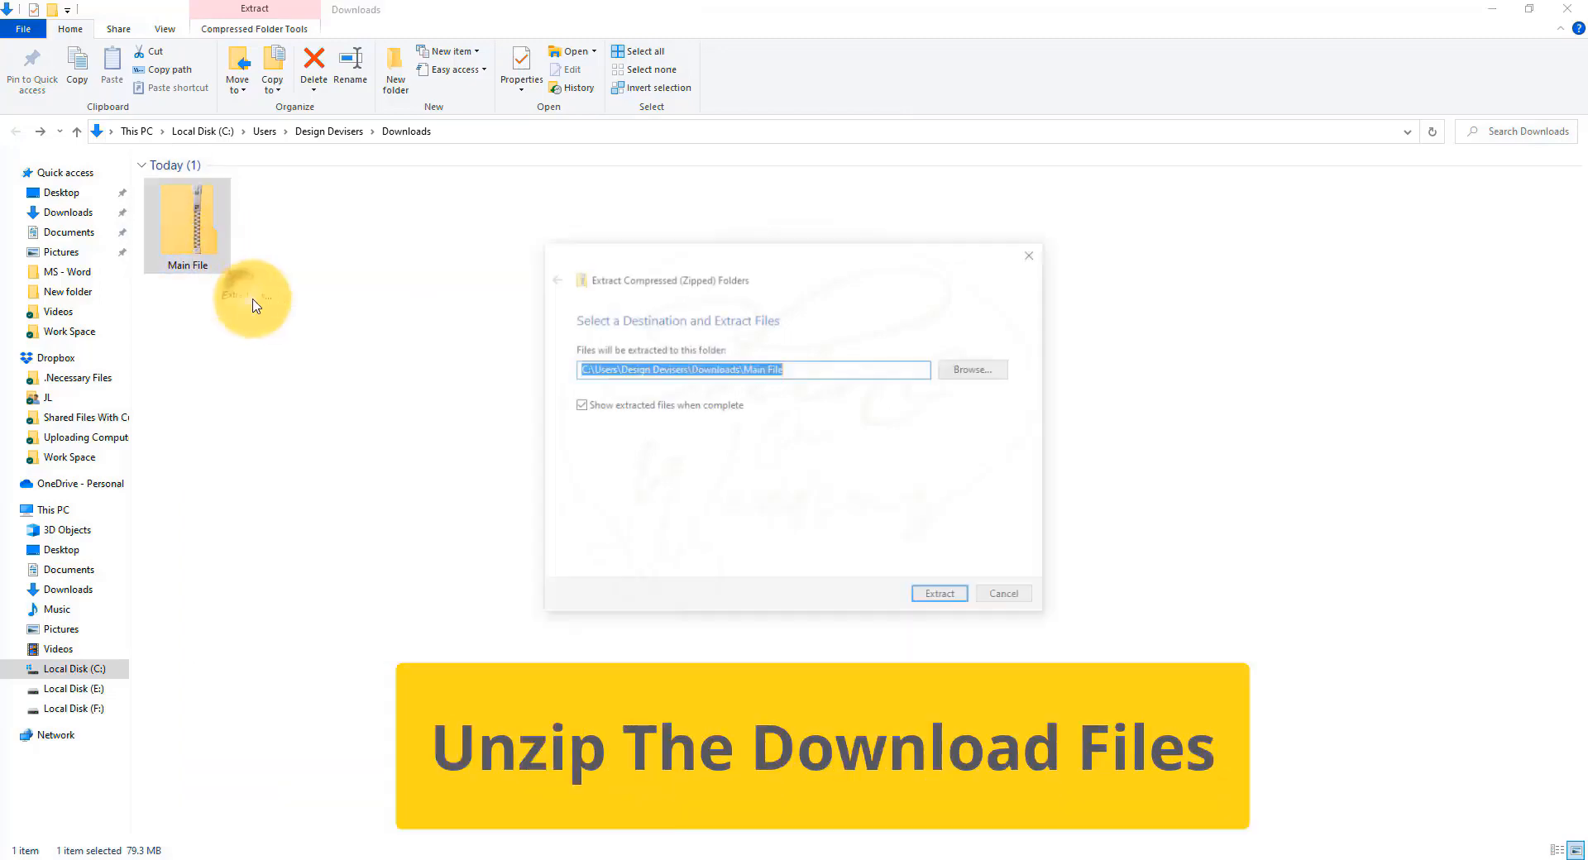
left_click(578, 405)
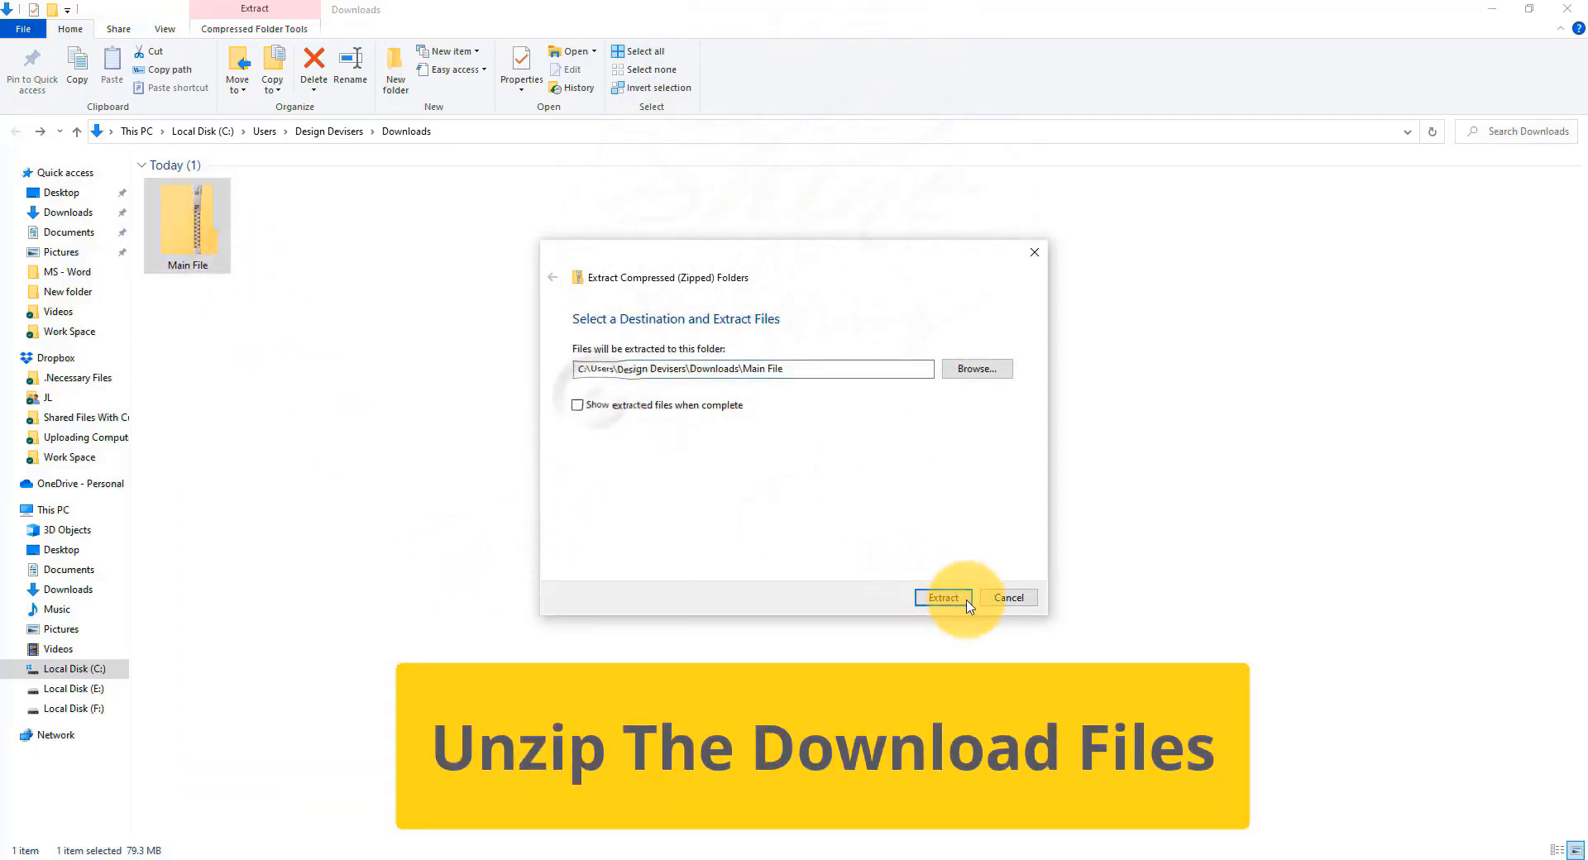
left_click(958, 603)
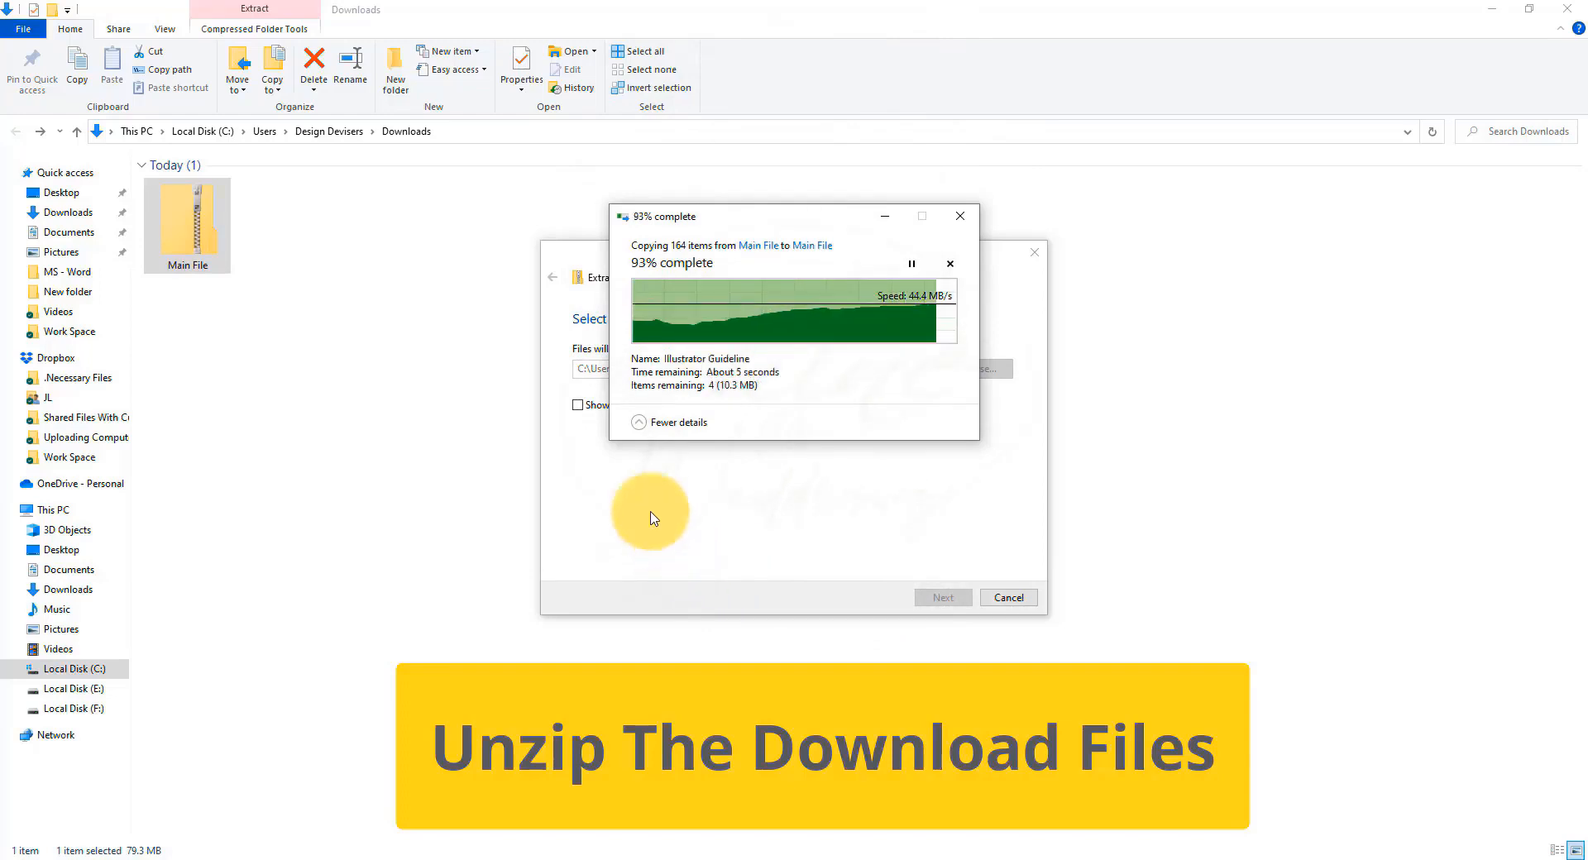
left_click(281, 217)
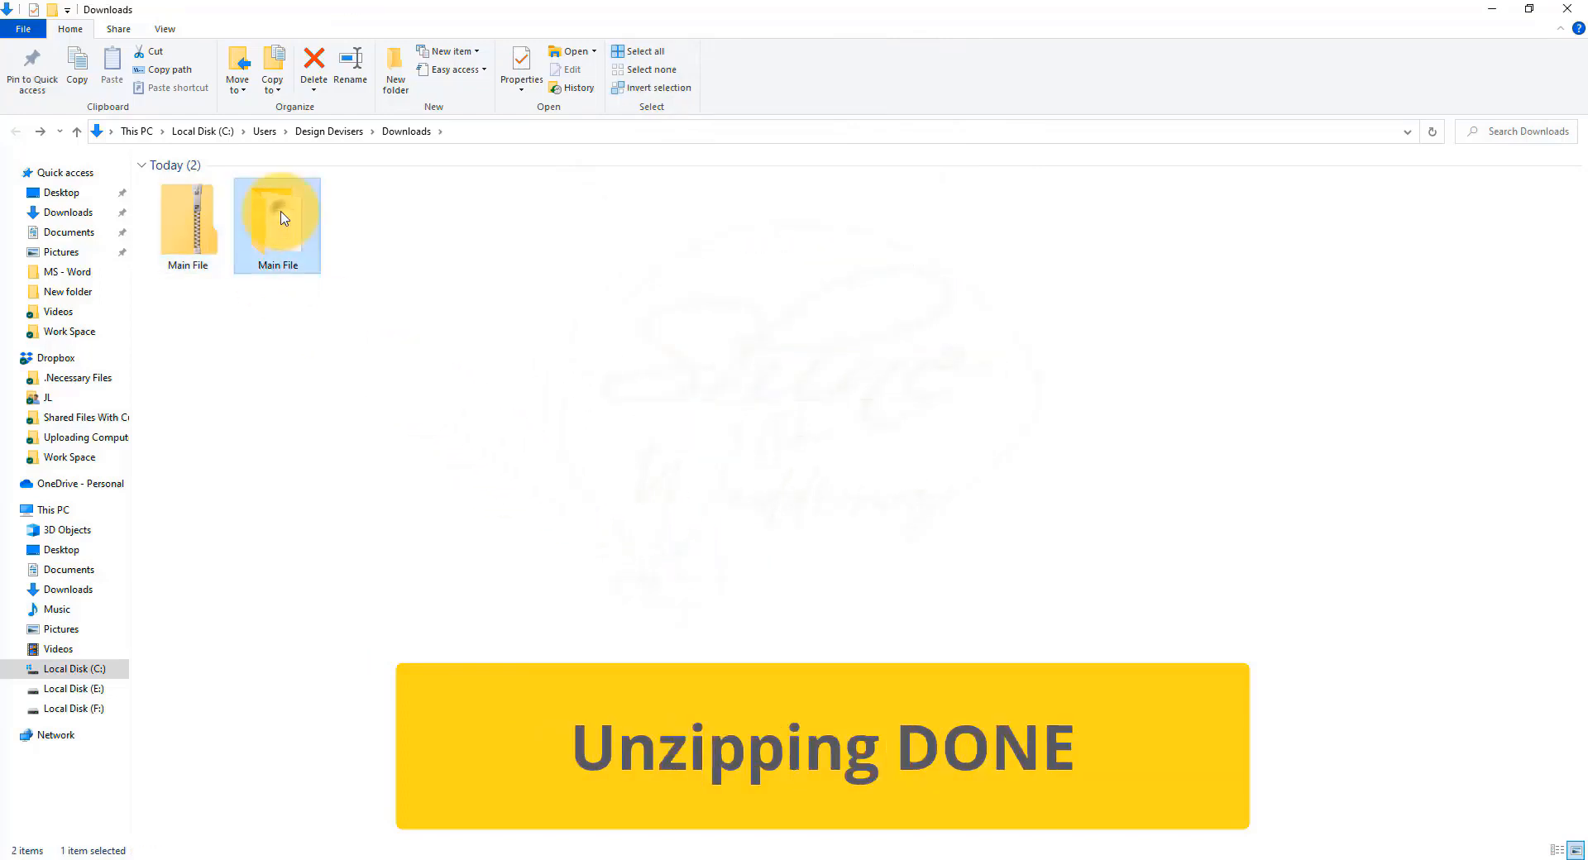
double_click(281, 216)
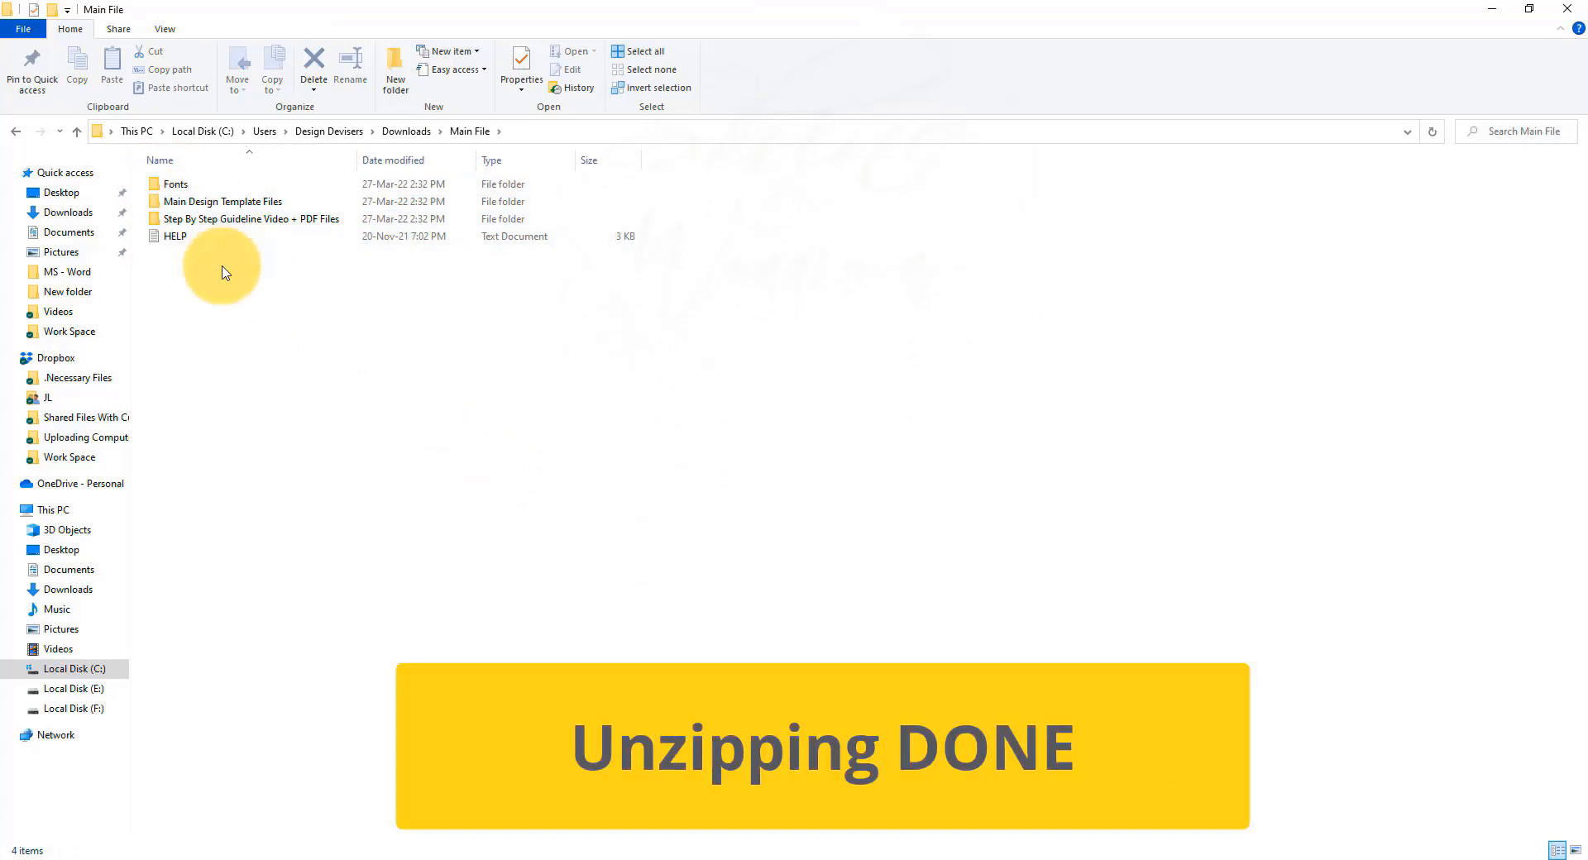
Install all Lato and Raleway fonts for all users, replacing existing ones, then open the Step By Step folder.
key("ctrl+shift+2")
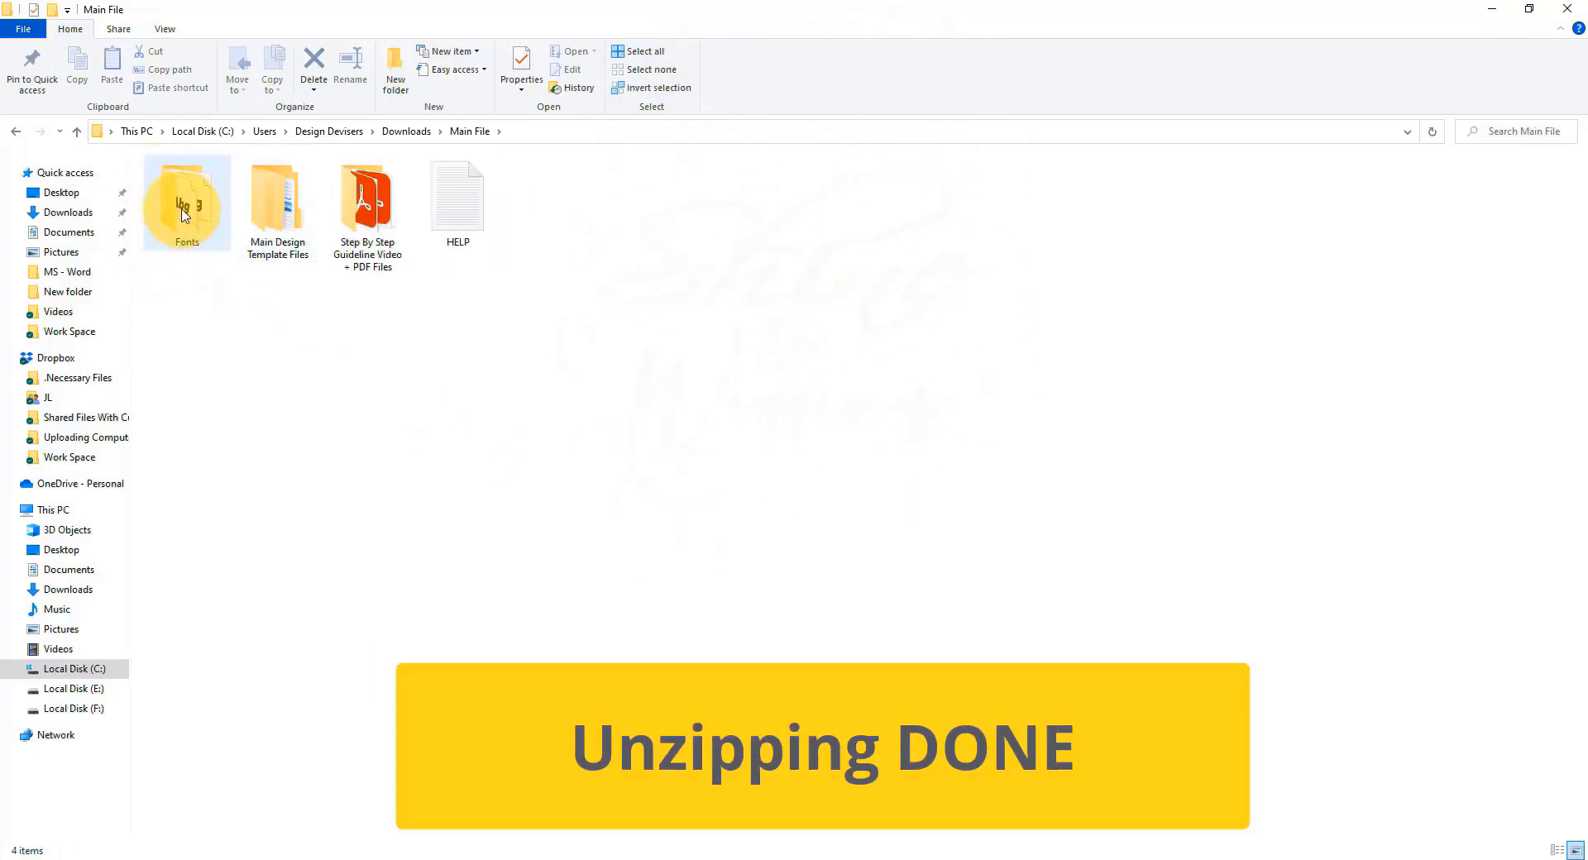
double_click(184, 211)
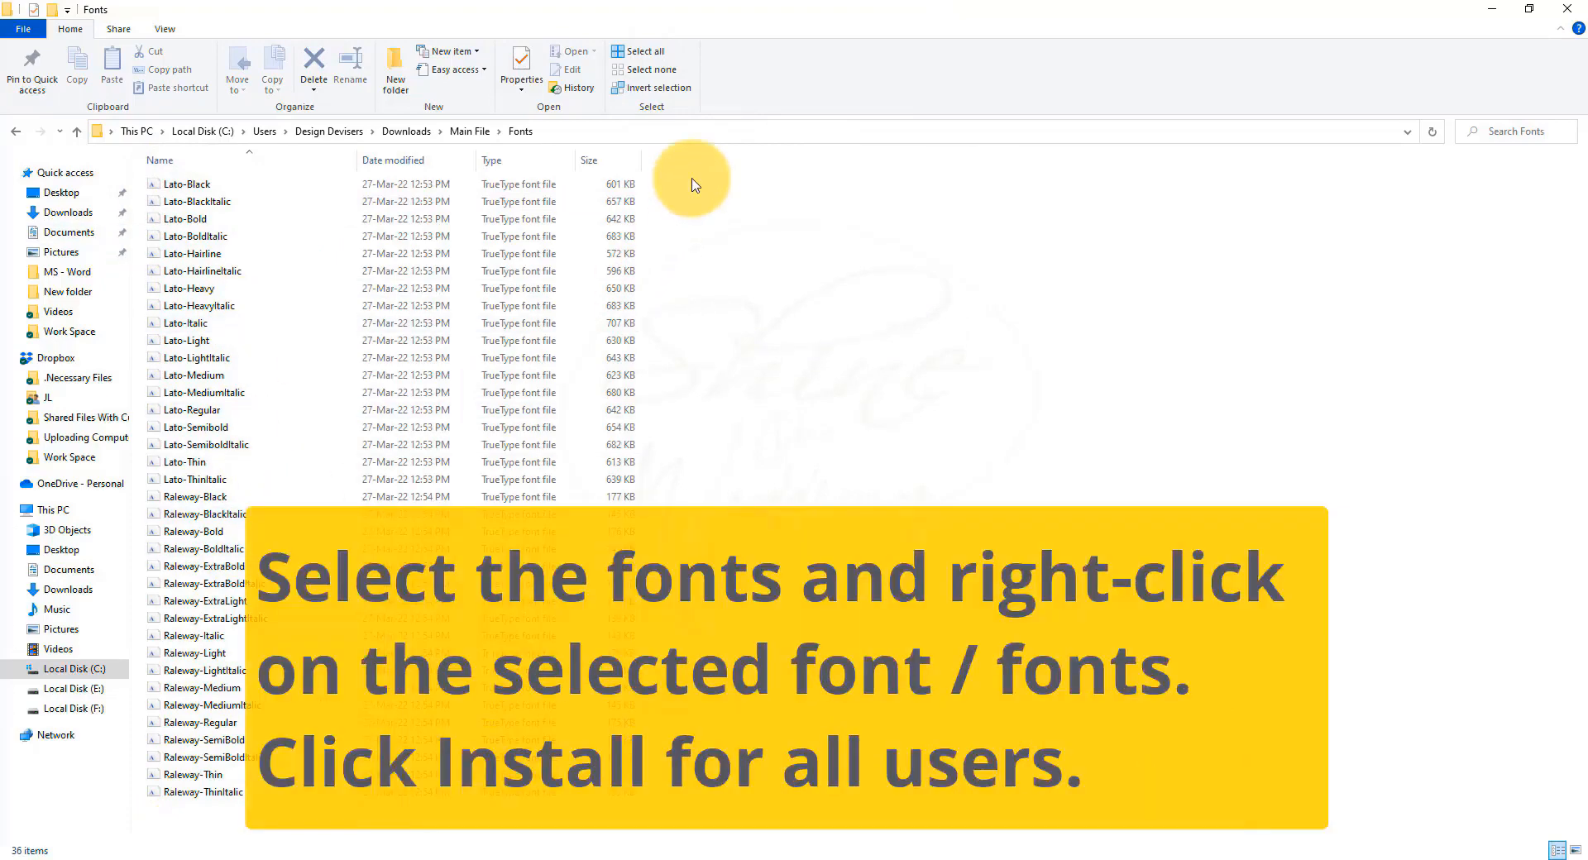
left_click_drag(692, 178, 159, 836)
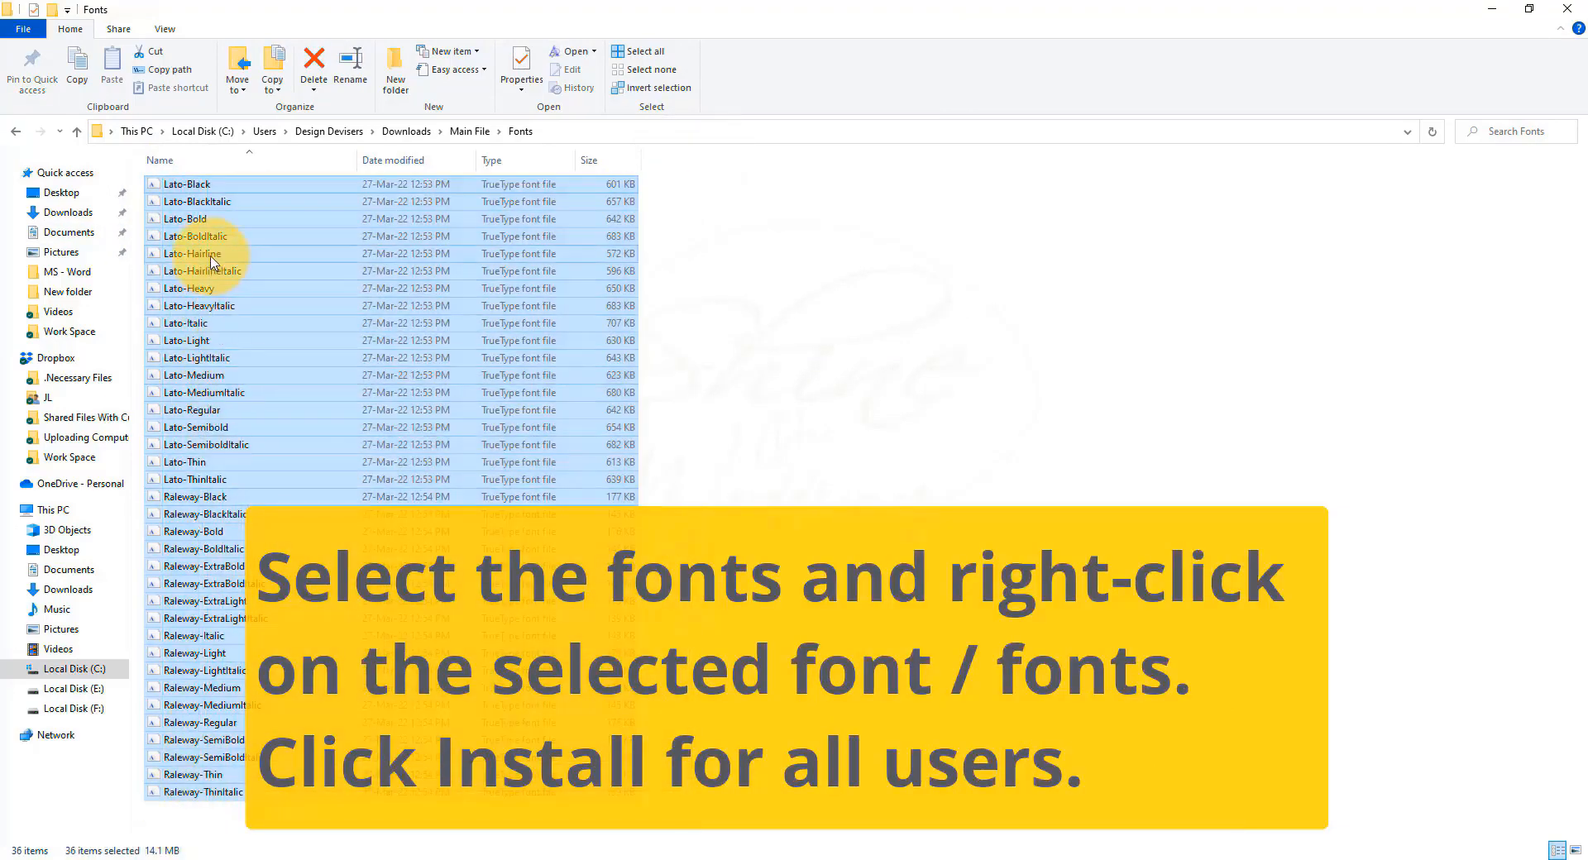
right_click(211, 262)
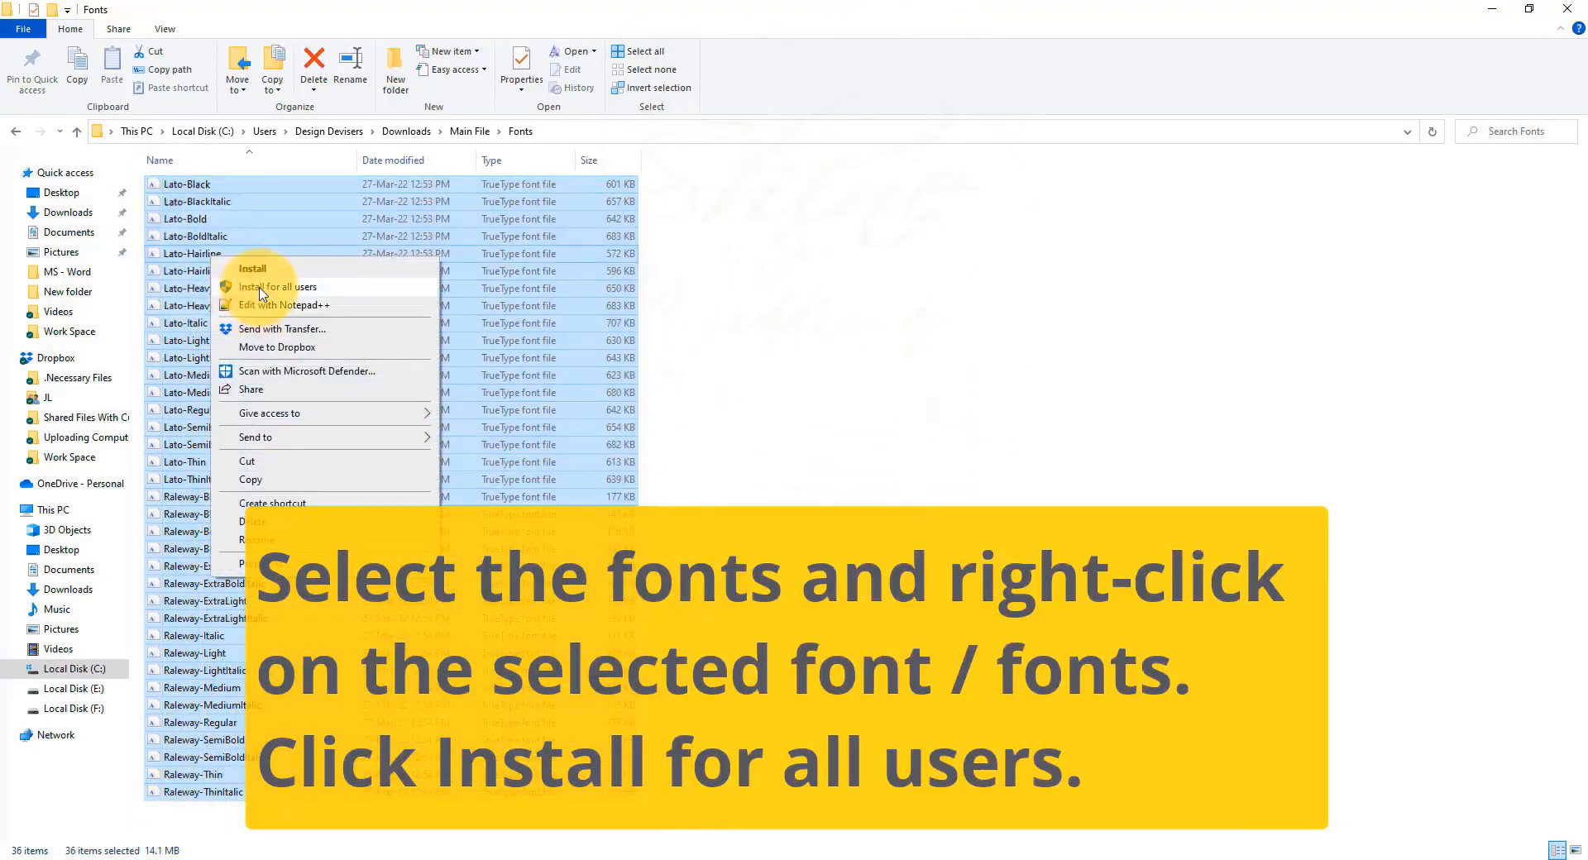
left_click(265, 288)
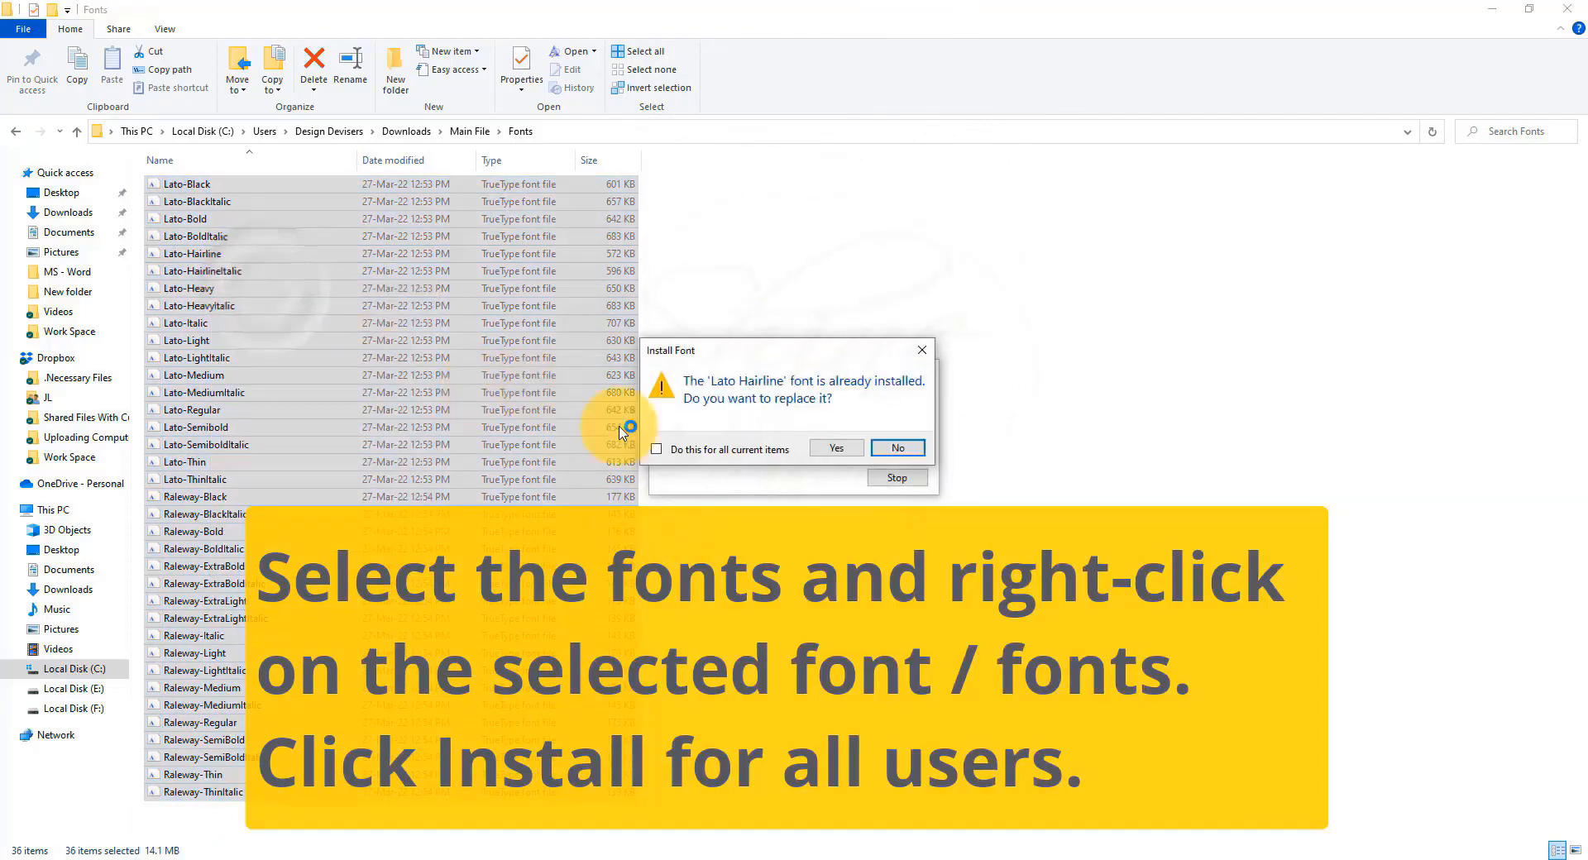
left_click(677, 452)
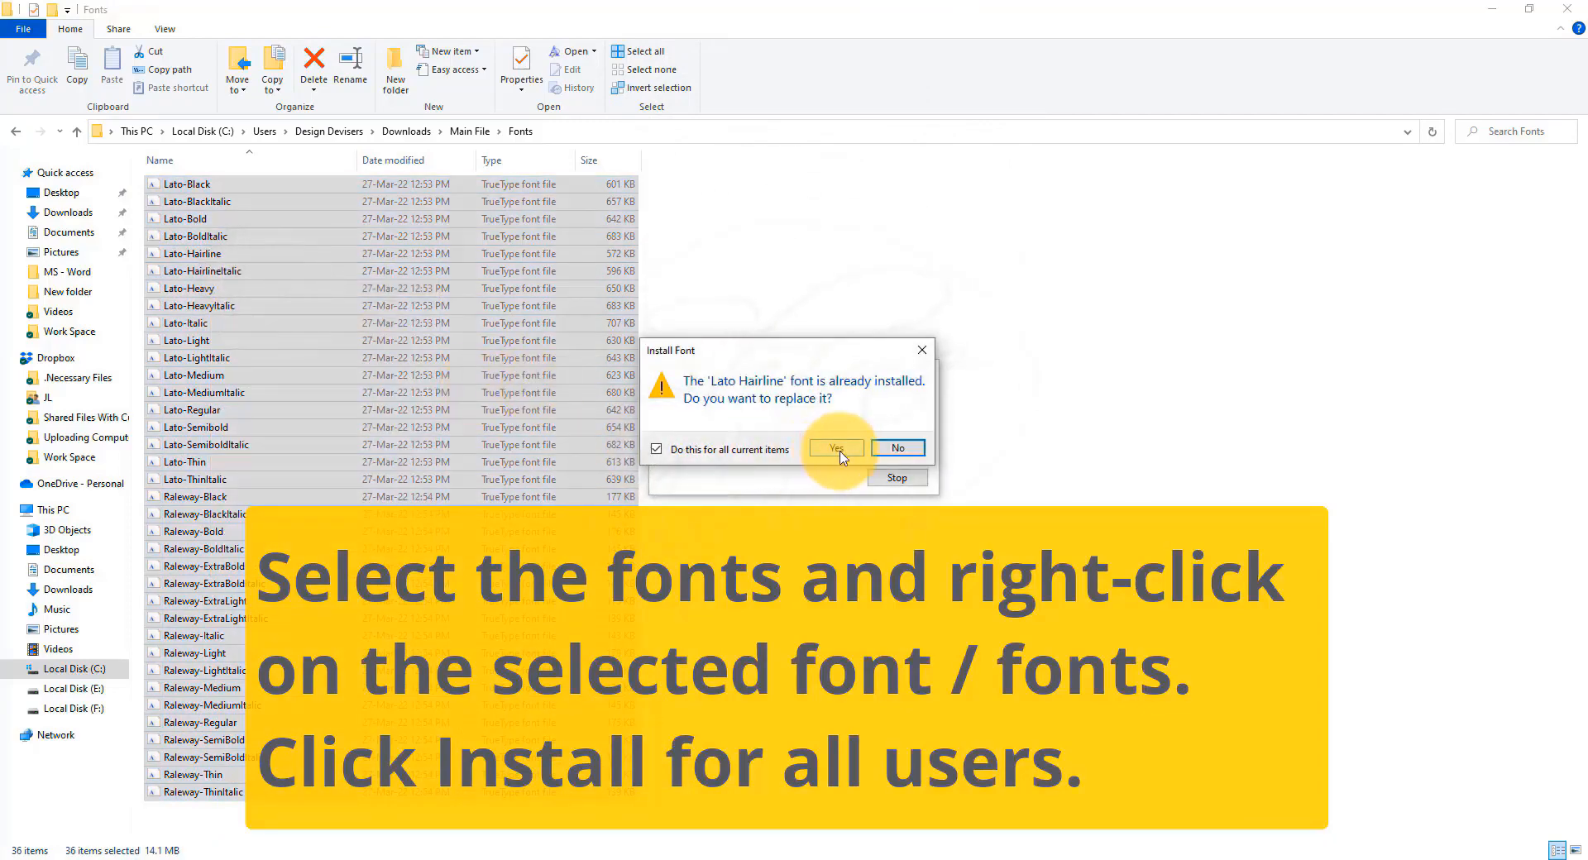
left_click(836, 448)
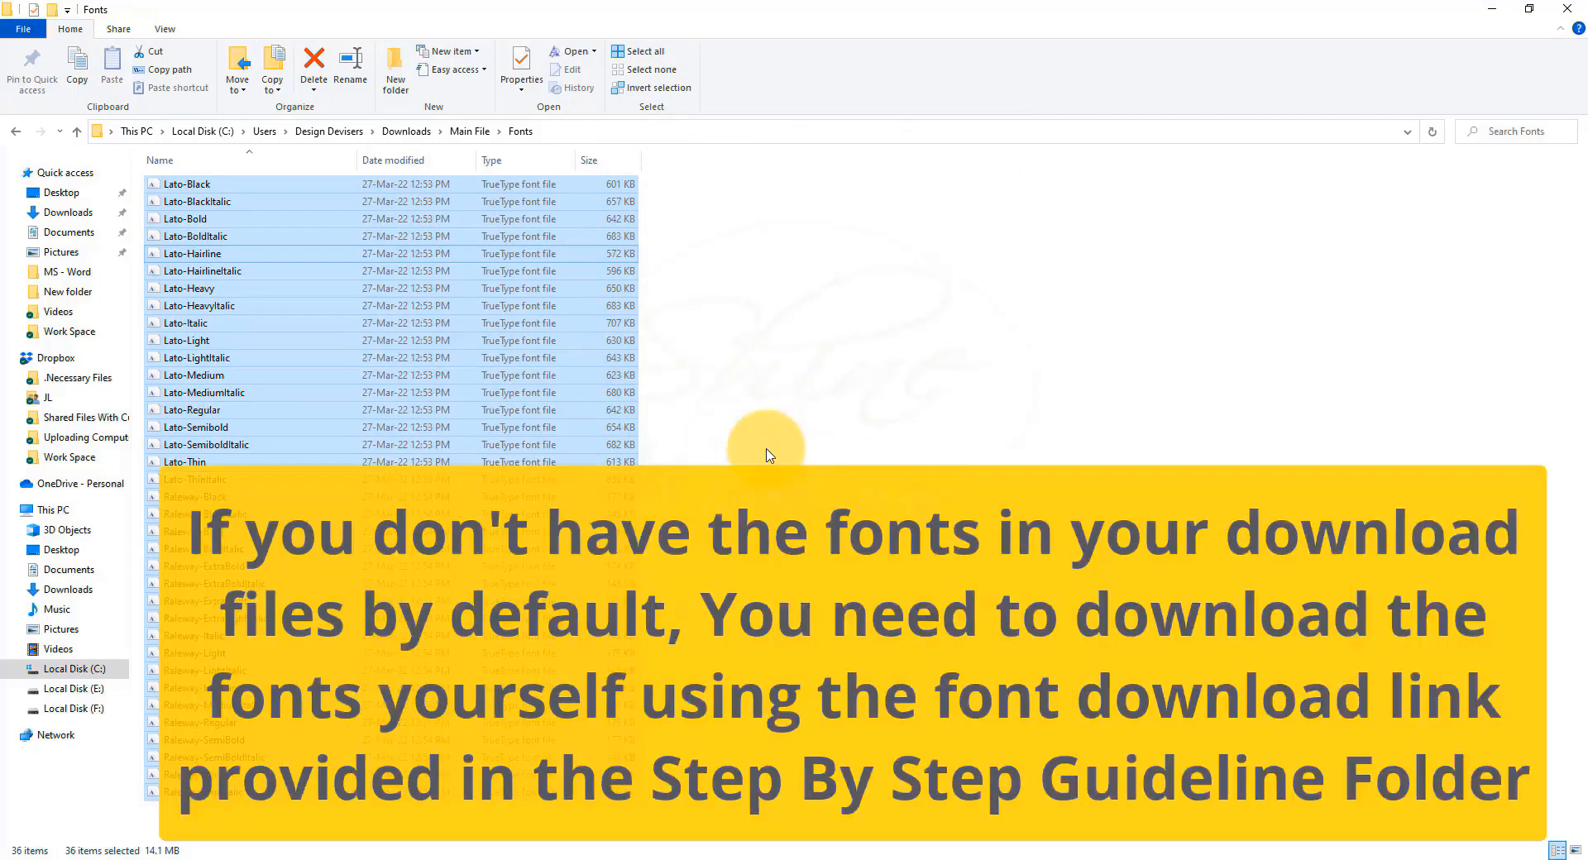
key("alt+Left")
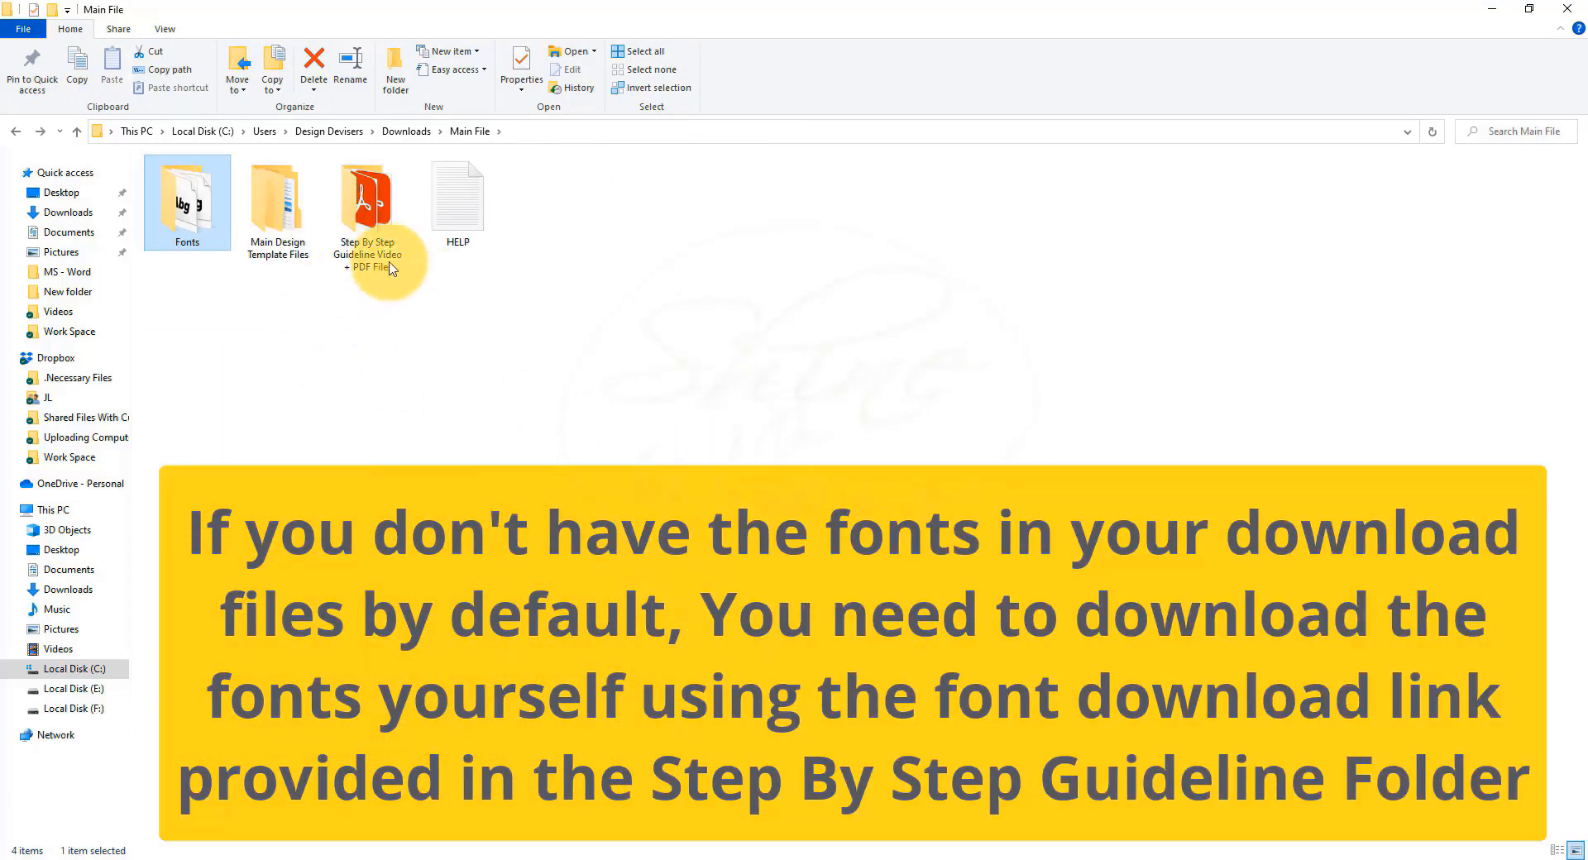
double_click(354, 218)
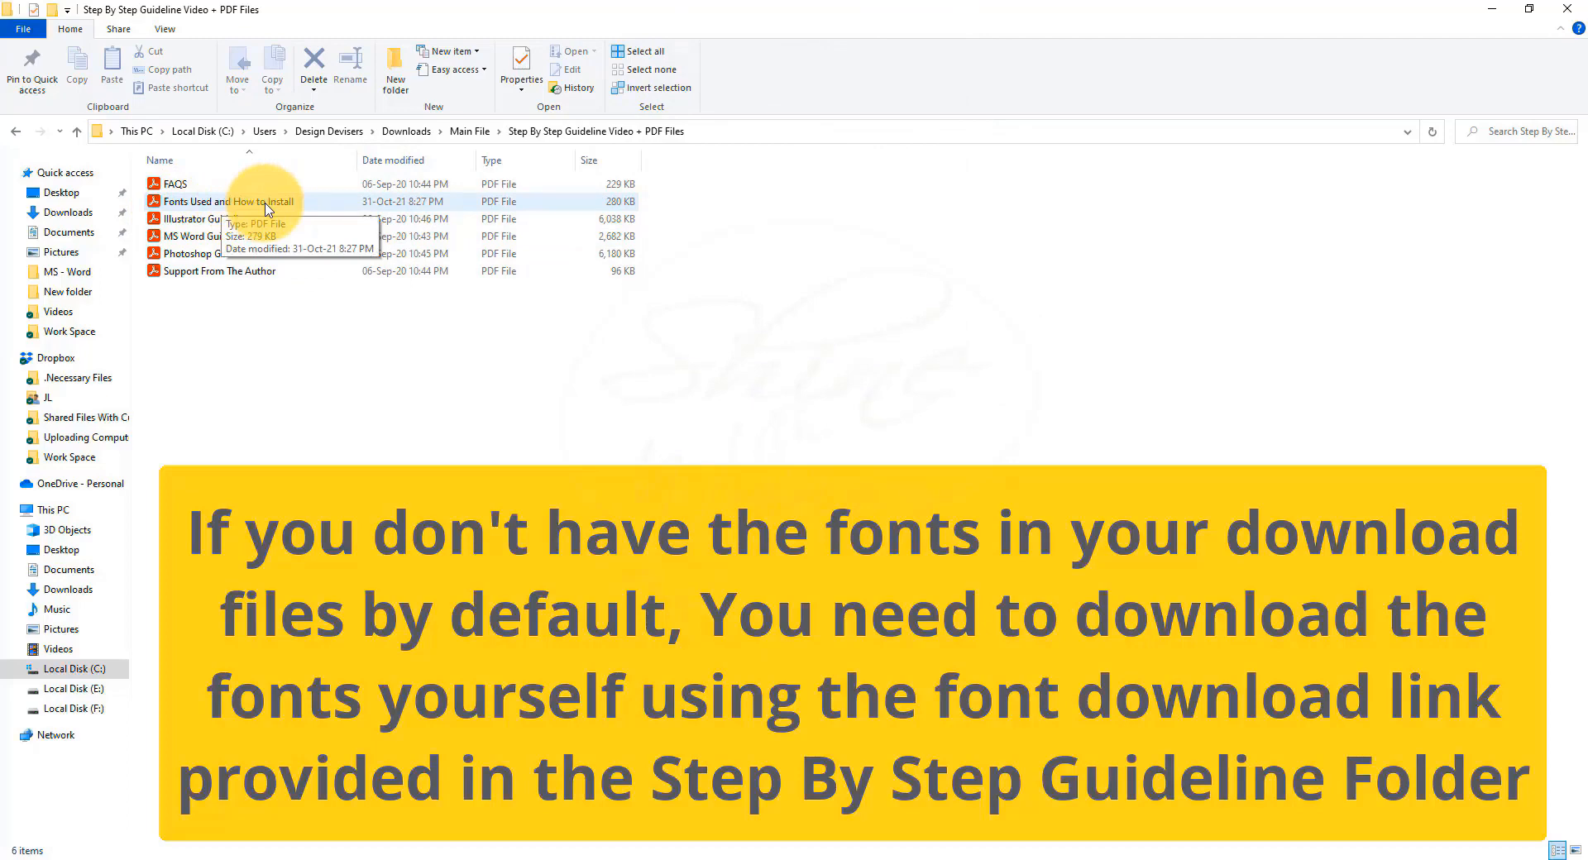
Open the Fonts Used and How to Install PDF and follow its Raleway fontsquirrel.com link.
right_click(266, 208)
left_click(291, 217)
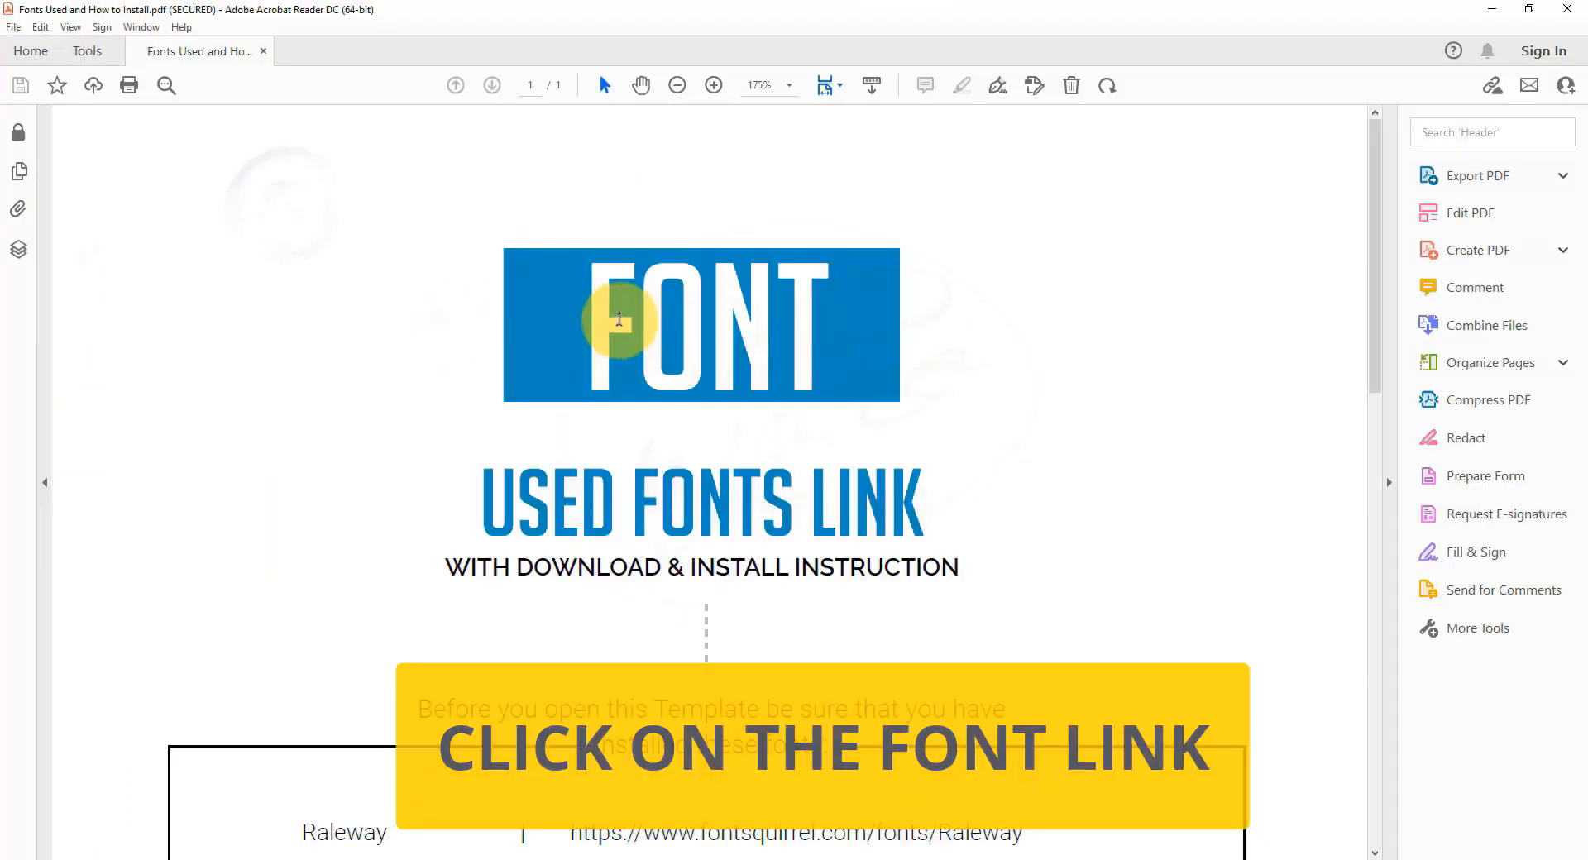
scroll(699, 525, "down", 5)
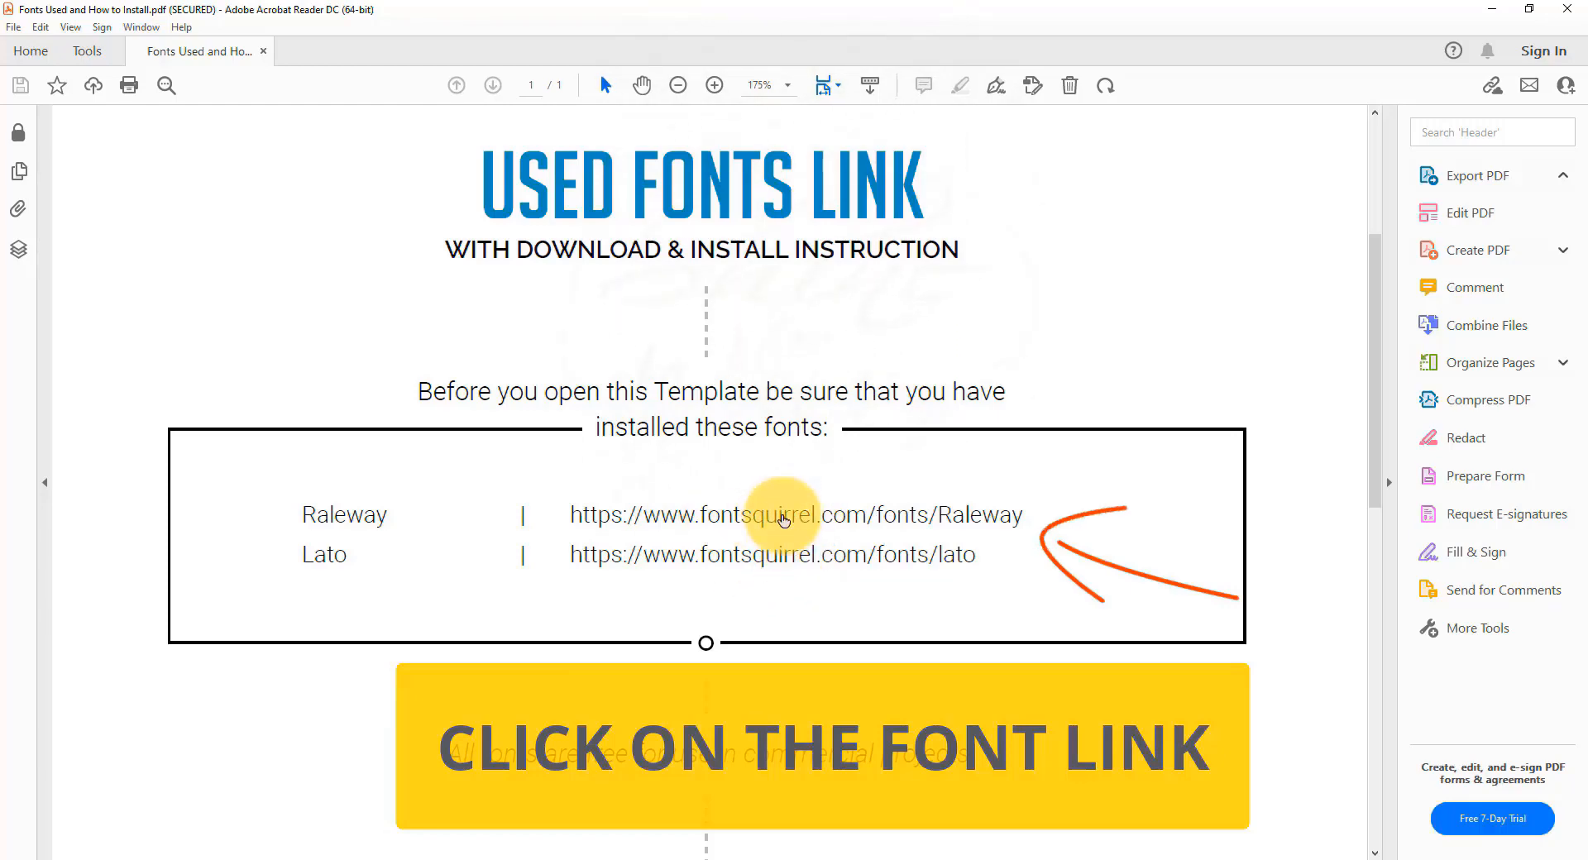
left_click(786, 519)
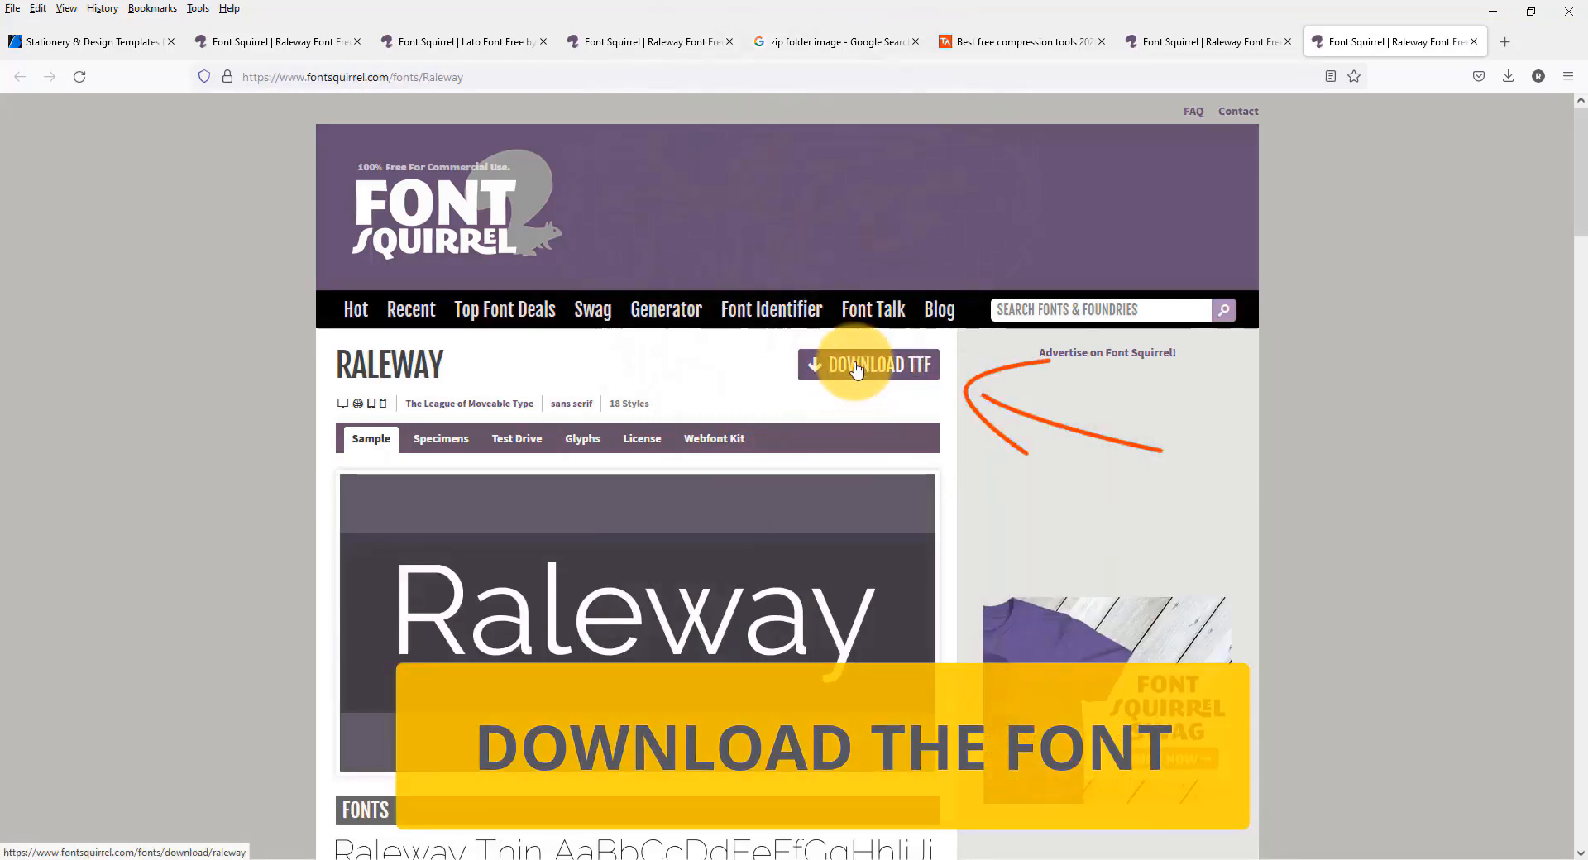
Download the Raleway TTF zip from Font Squirrel and show raleway.zip in its folder.
left_click(857, 365)
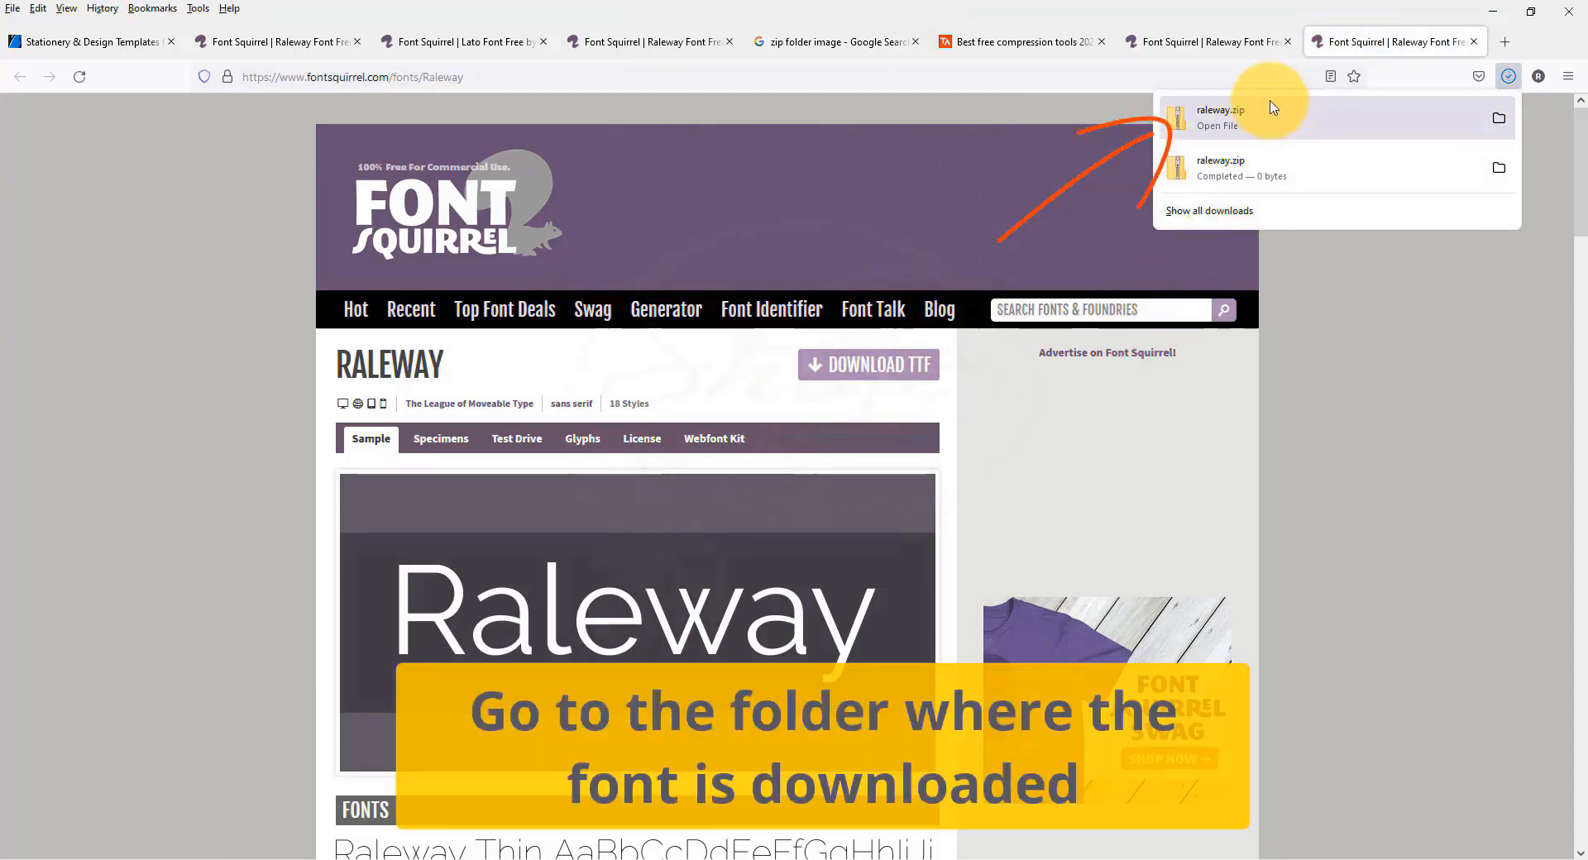
right_click(1285, 131)
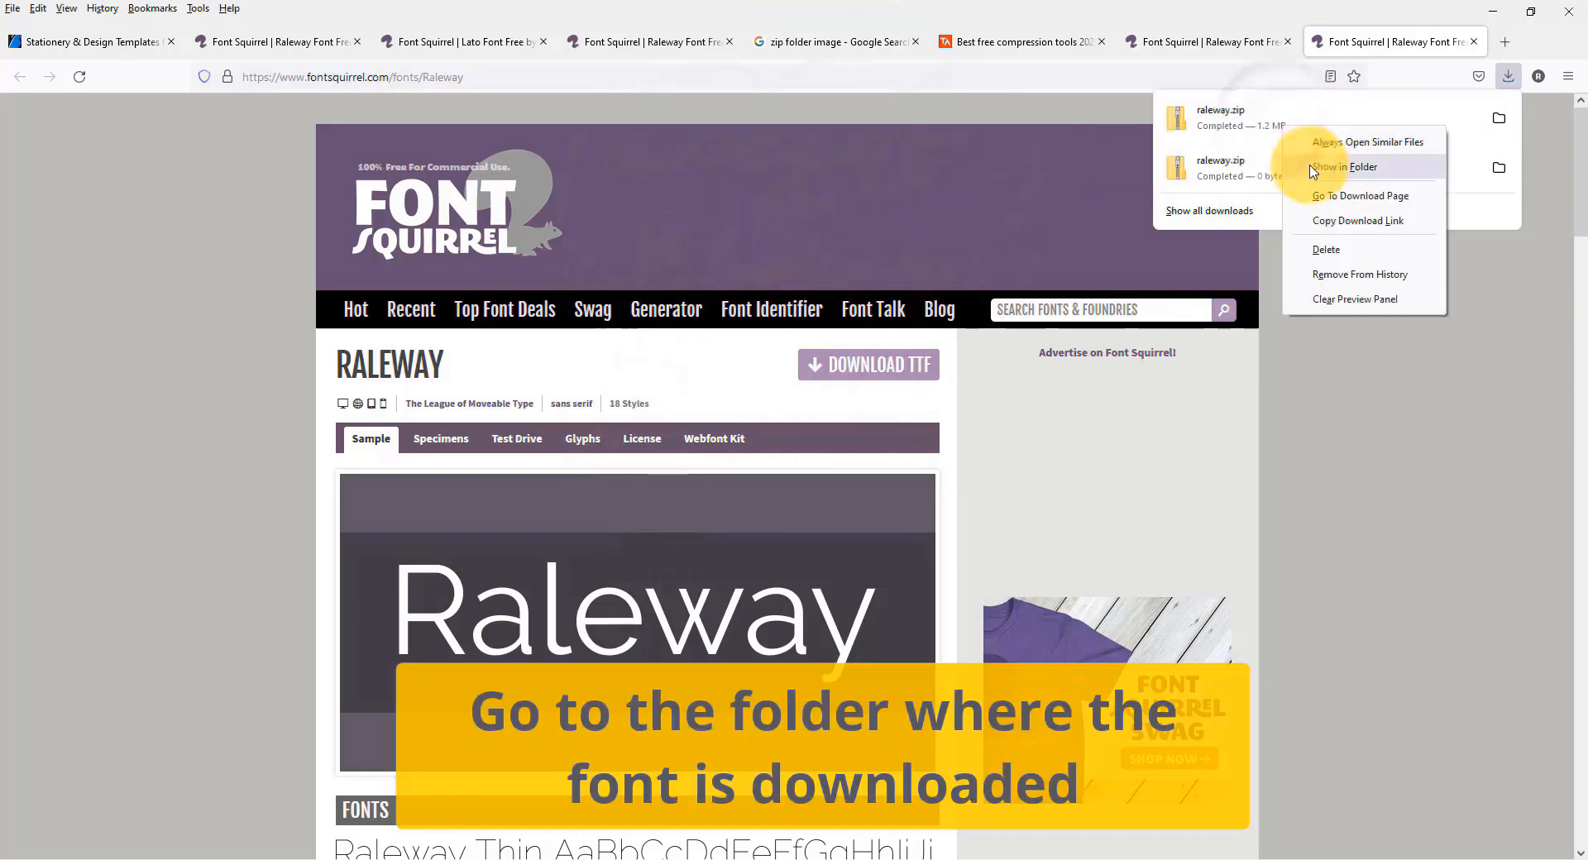
left_click(1319, 142)
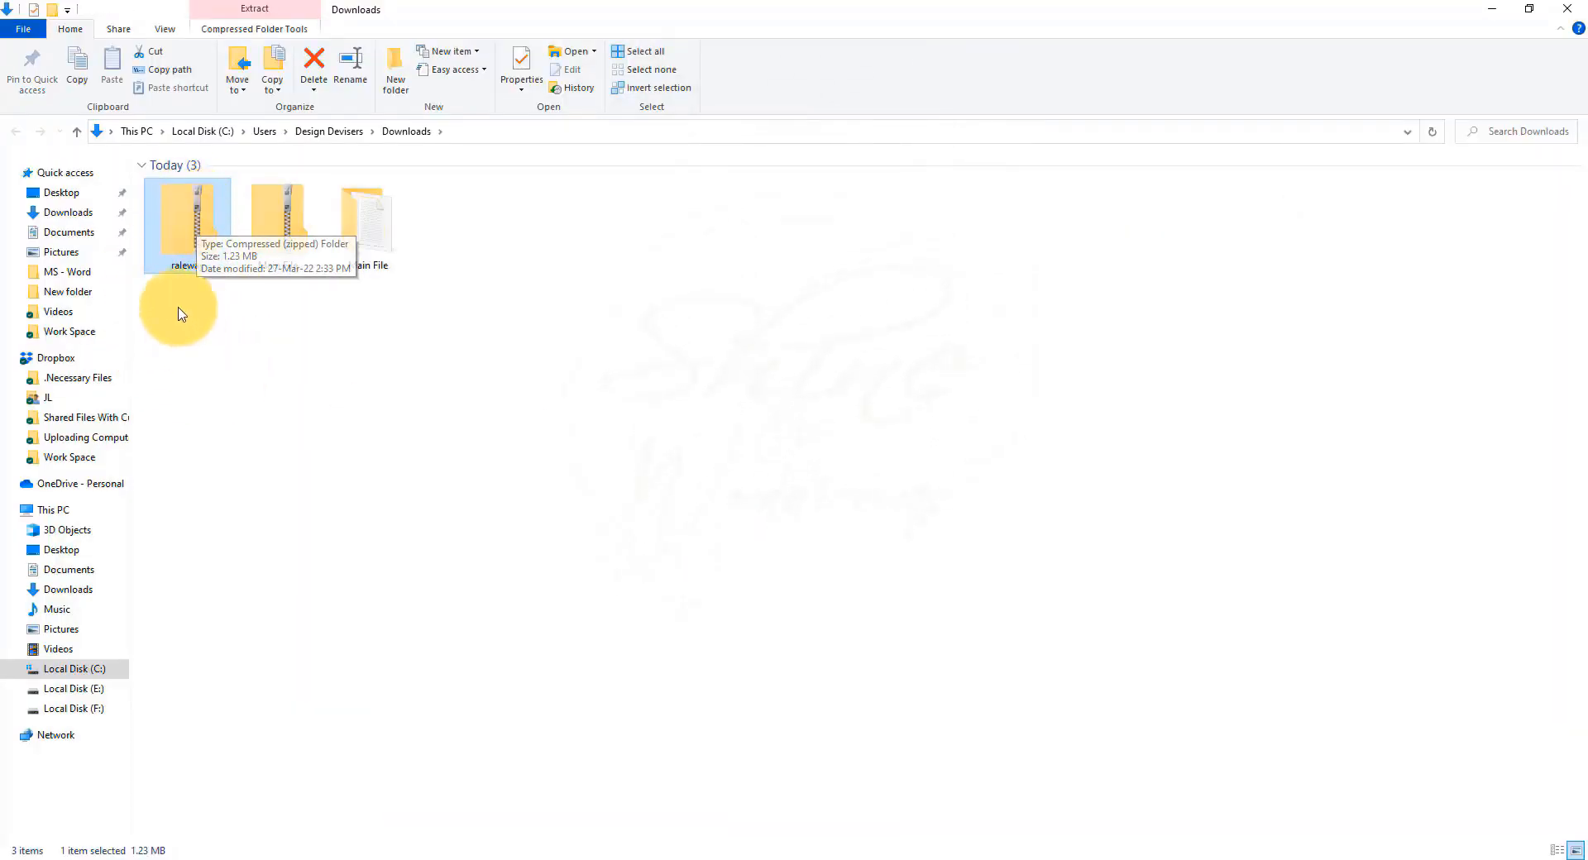
Extract raleway.zip into a raleway folder.
right_click(189, 238)
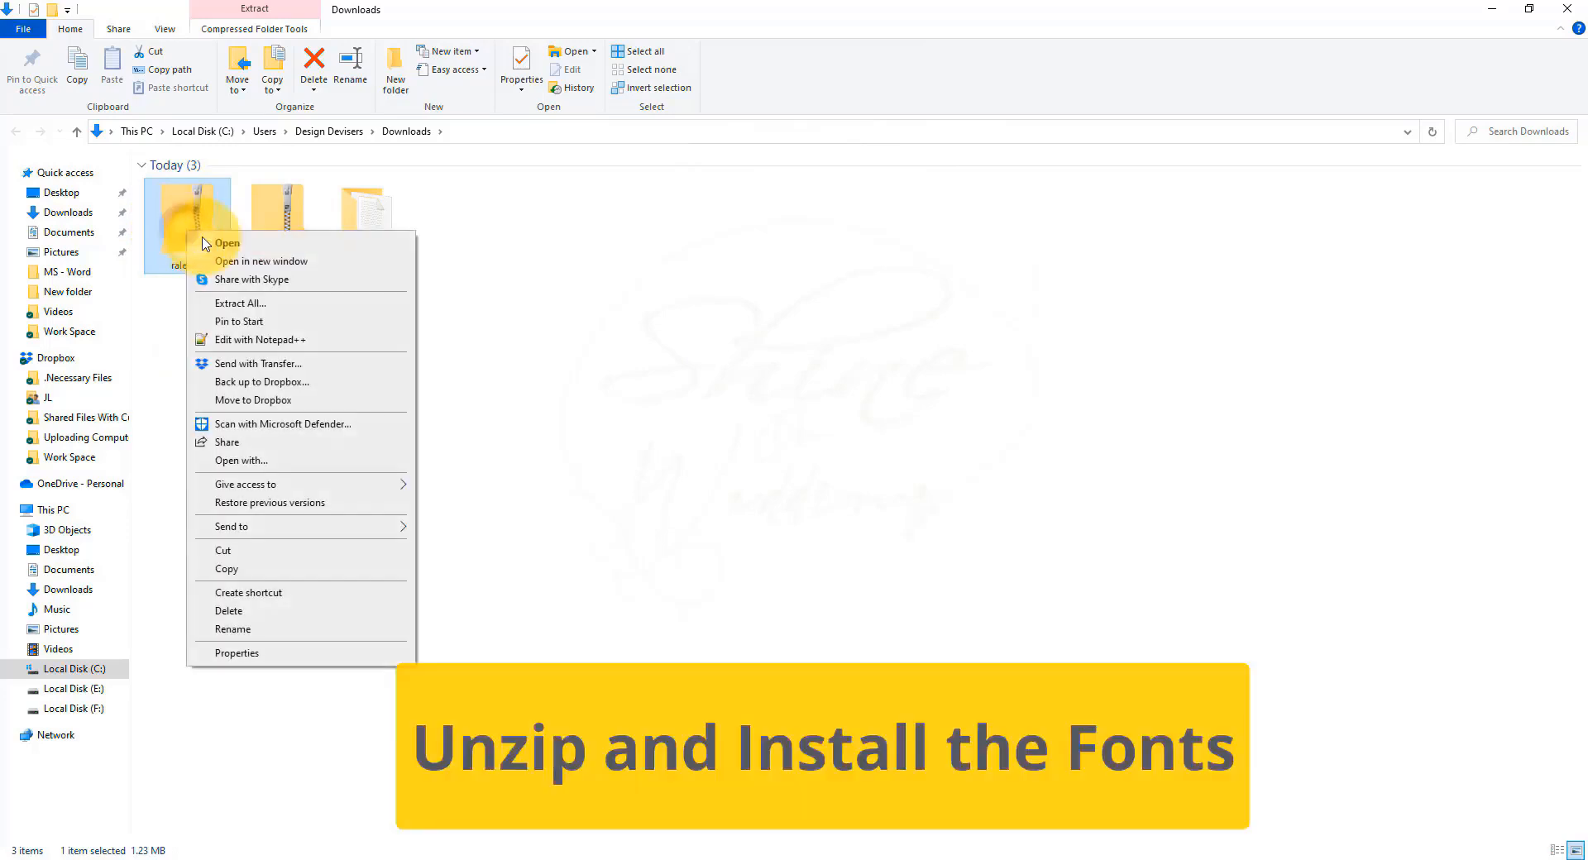
left_click(231, 301)
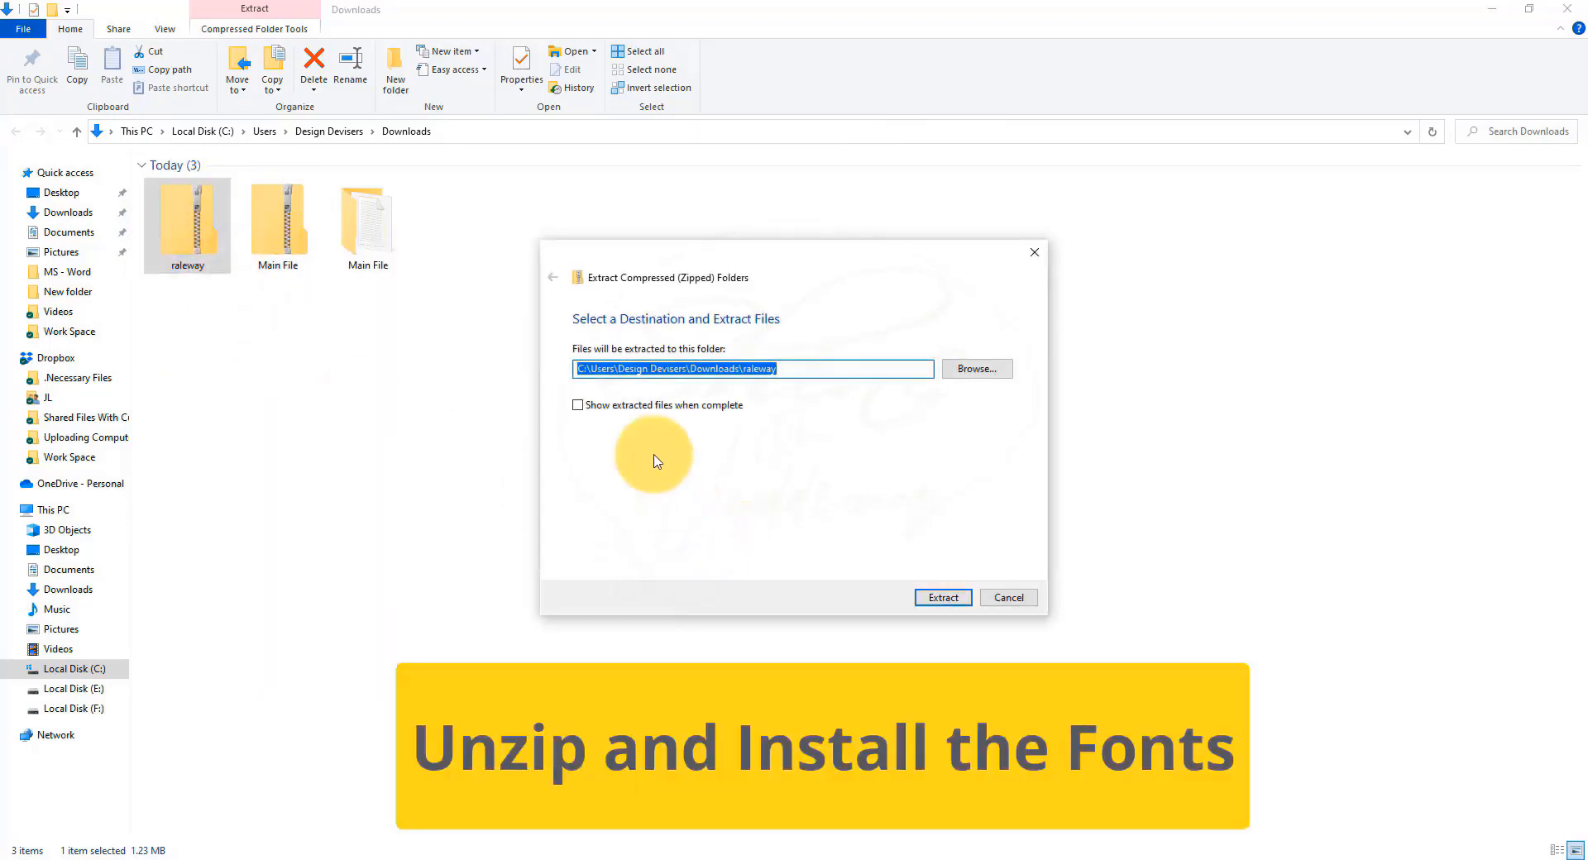
left_click(943, 596)
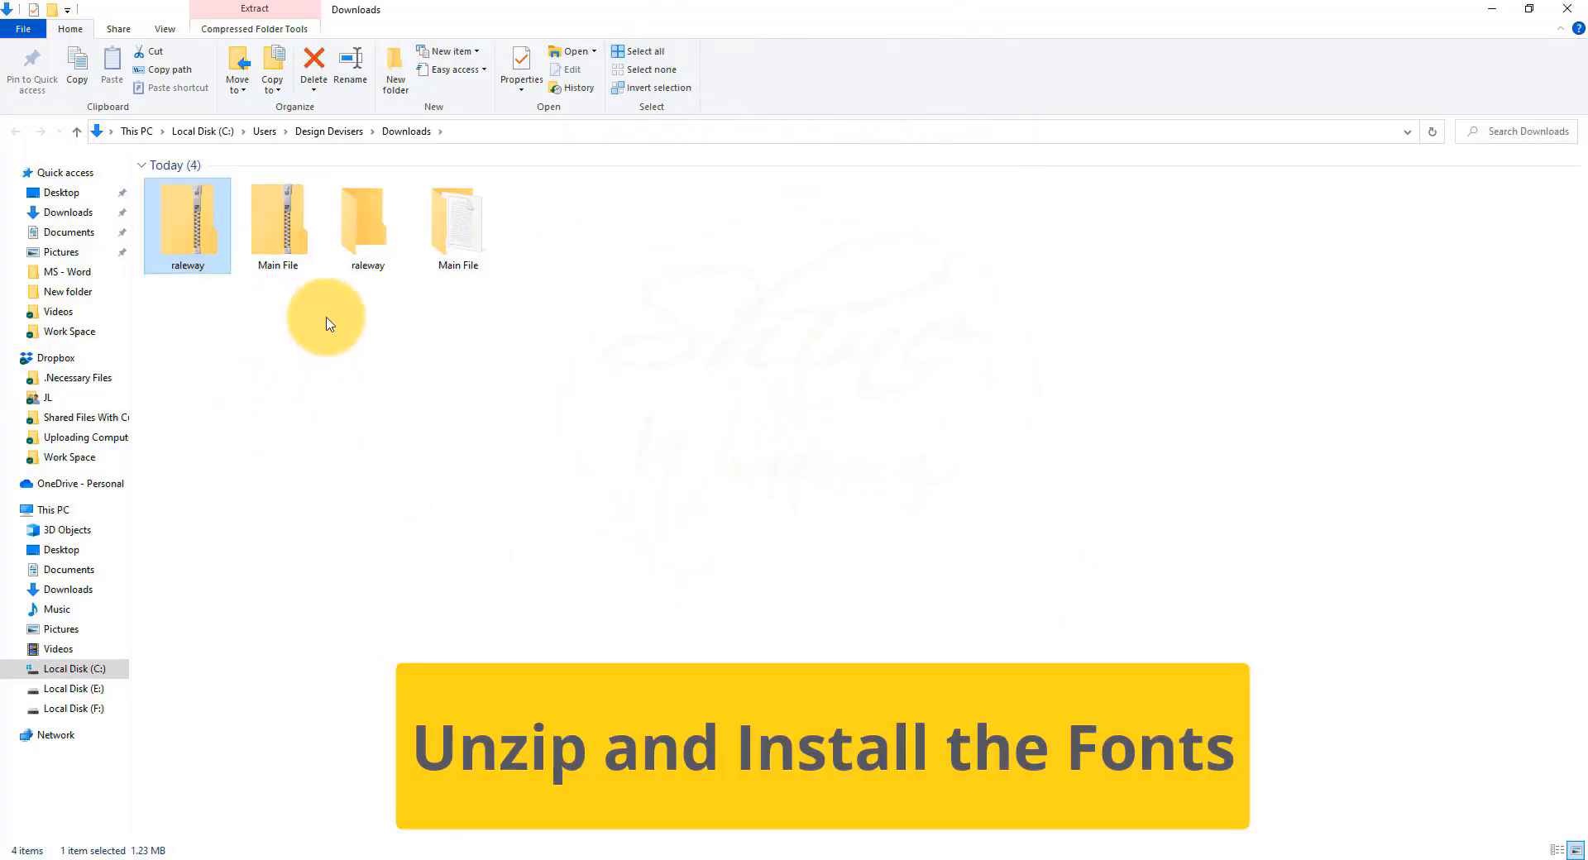
Install the 18 Raleway font files for all users, replacing the already-installed ones.
left_click(361, 258)
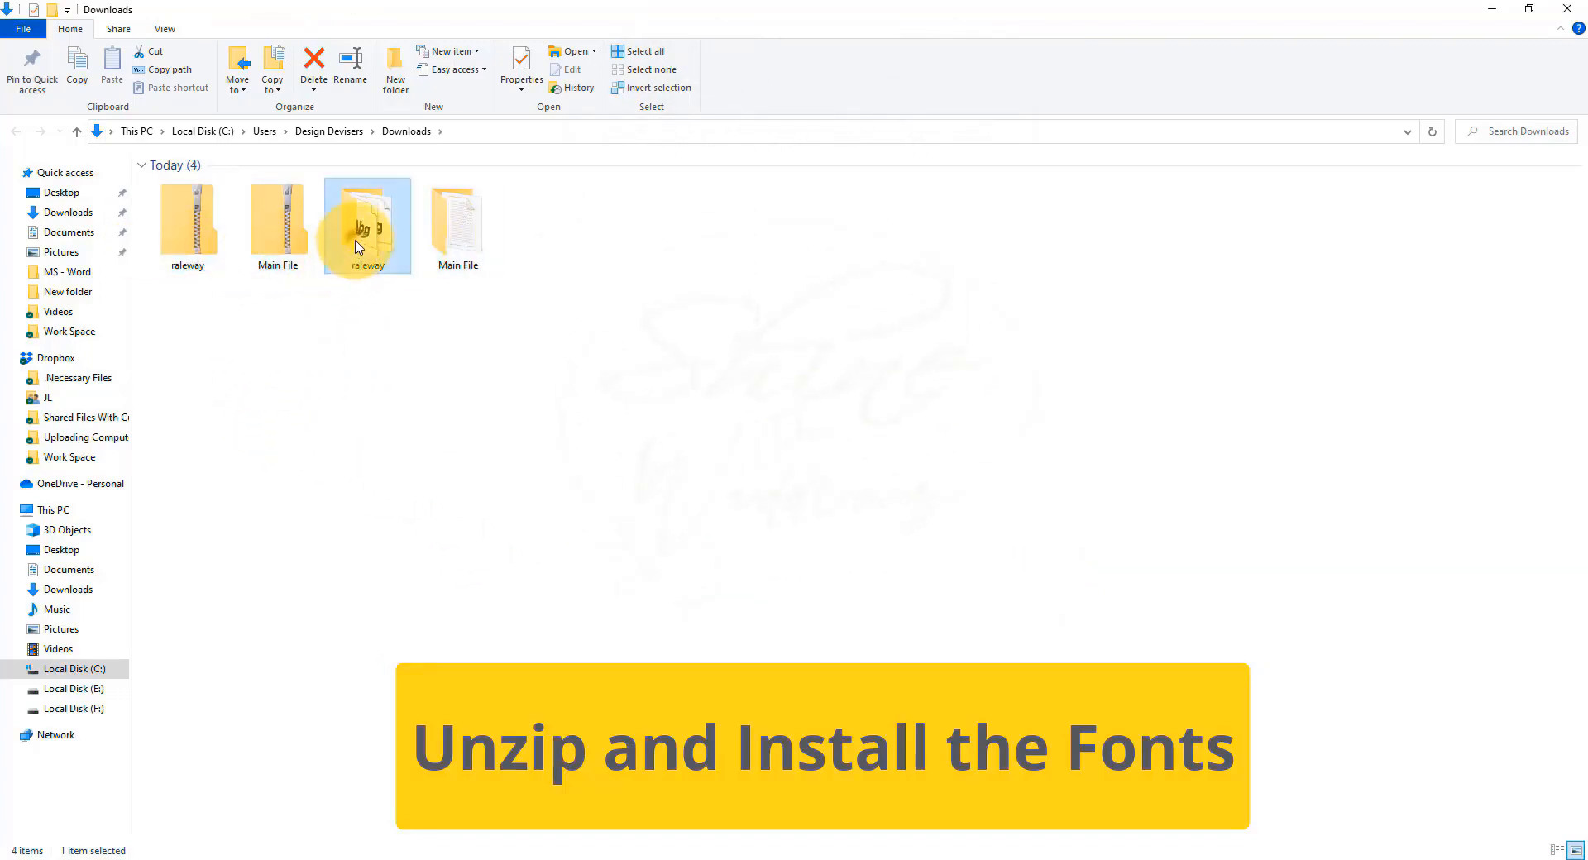
right_click(364, 235)
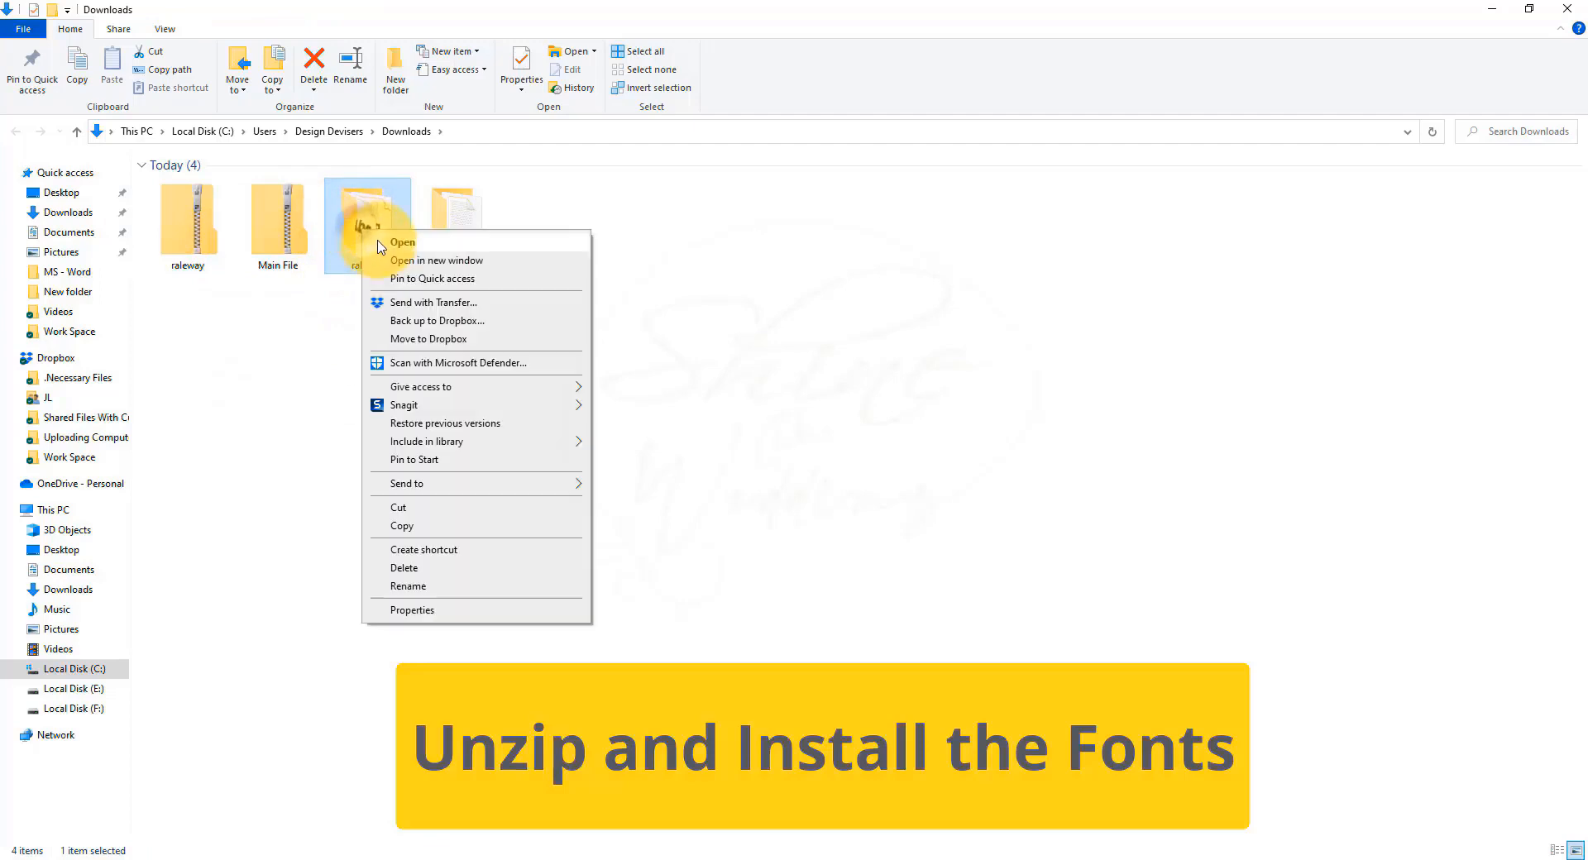
left_click(368, 228)
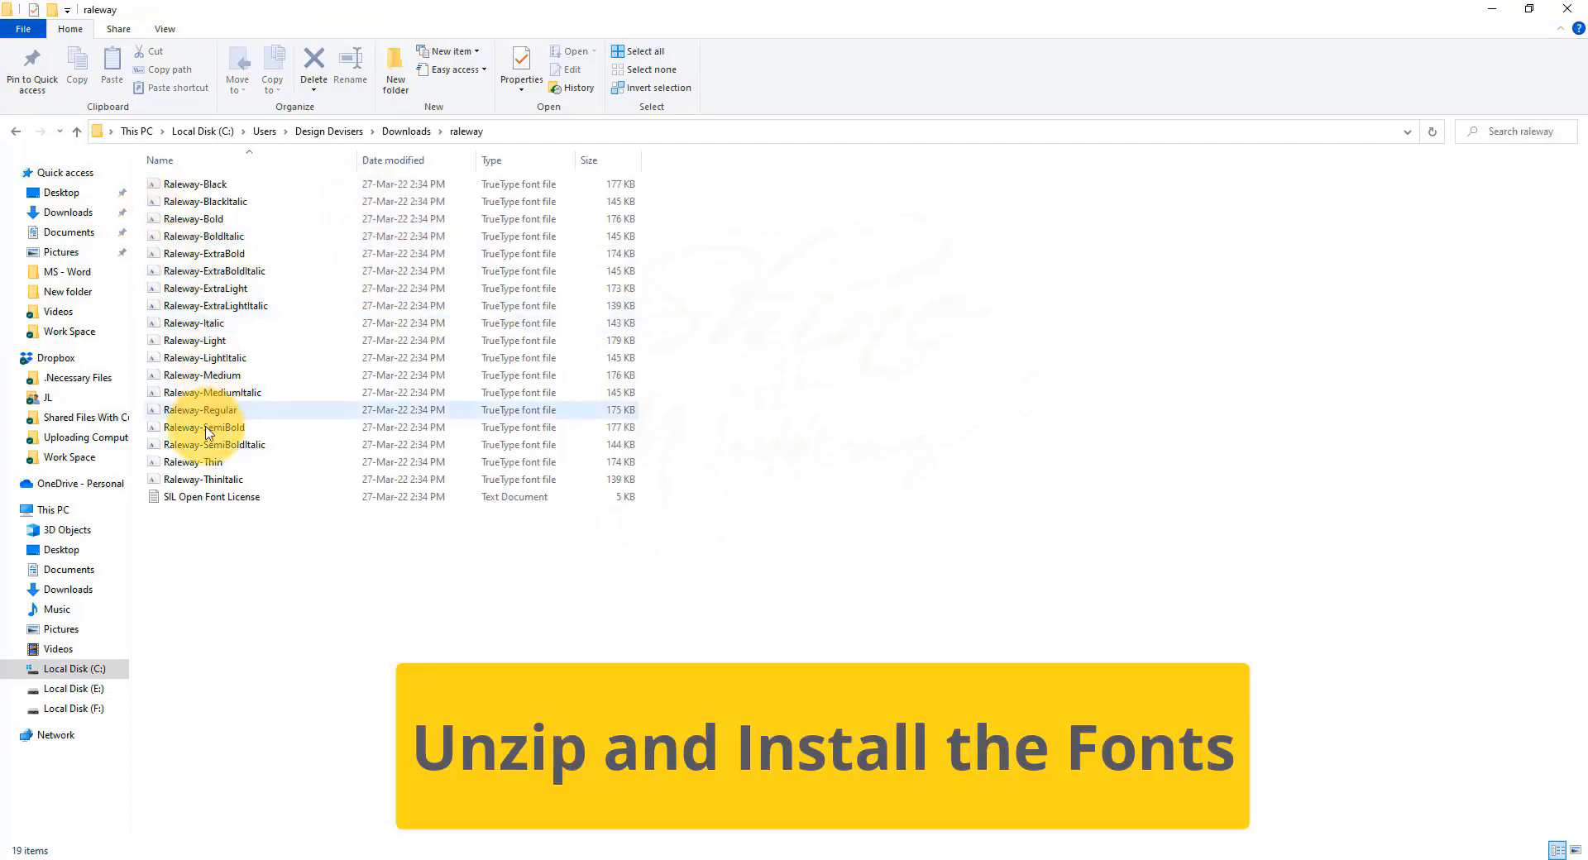
left_click_drag(697, 180, 223, 479)
right_click(228, 210)
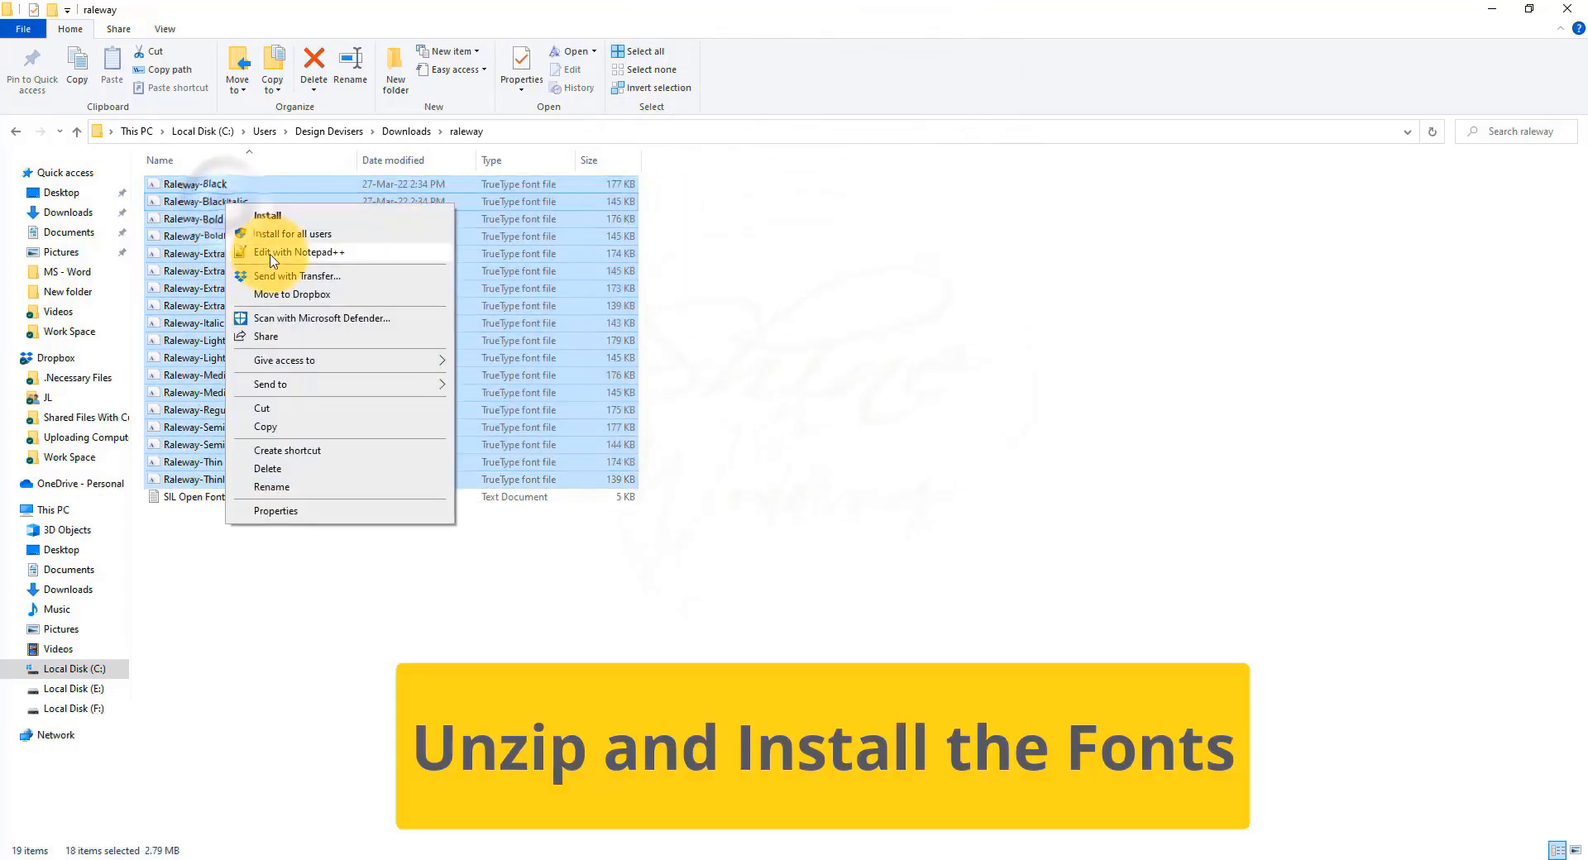
left_click(328, 236)
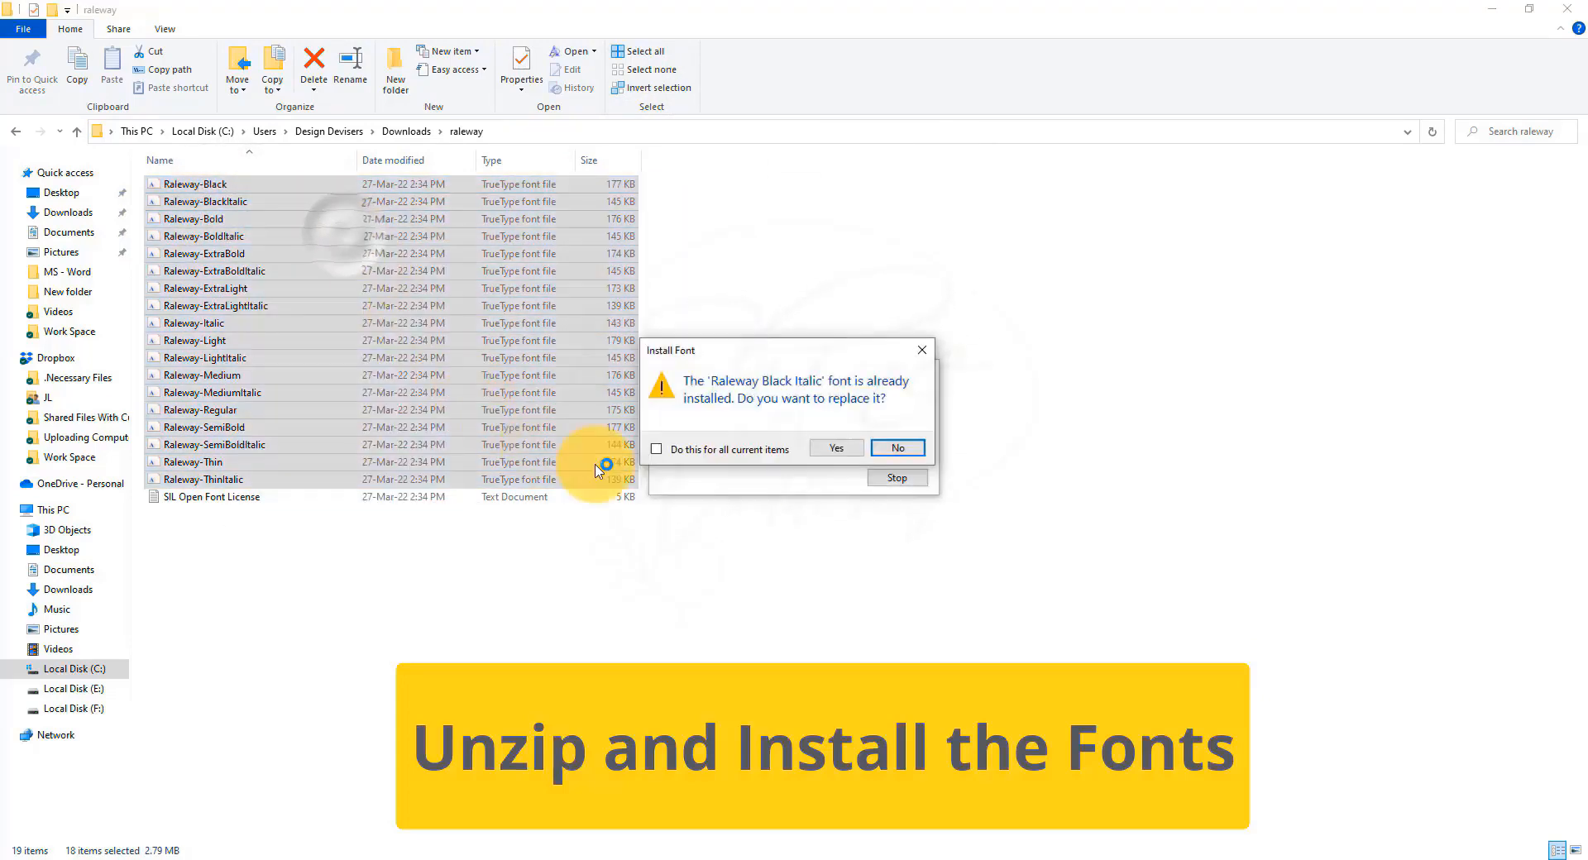
left_click(685, 453)
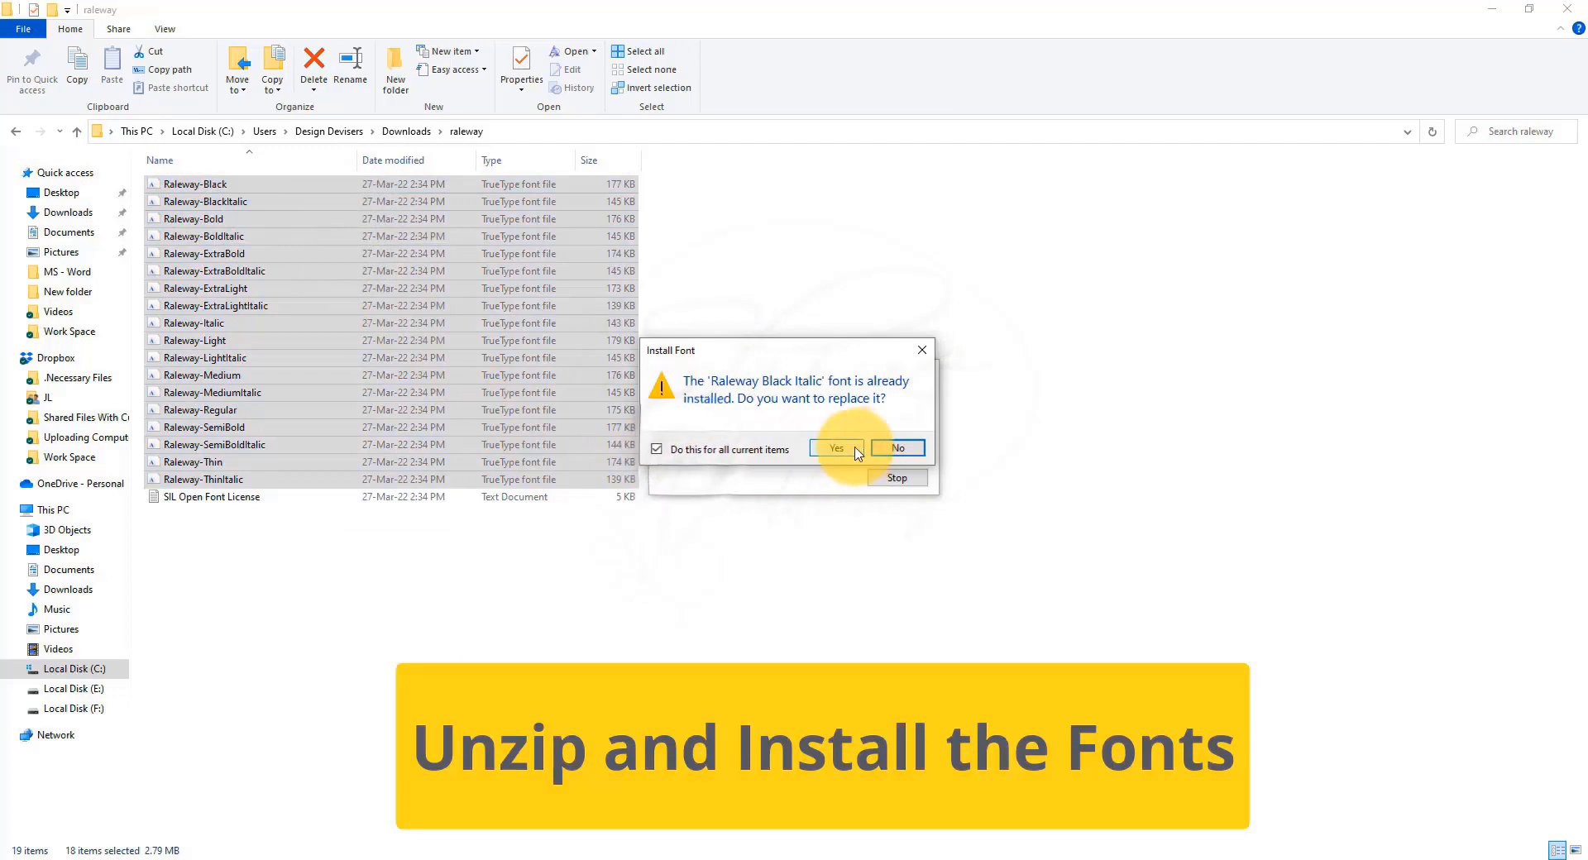
left_click(836, 447)
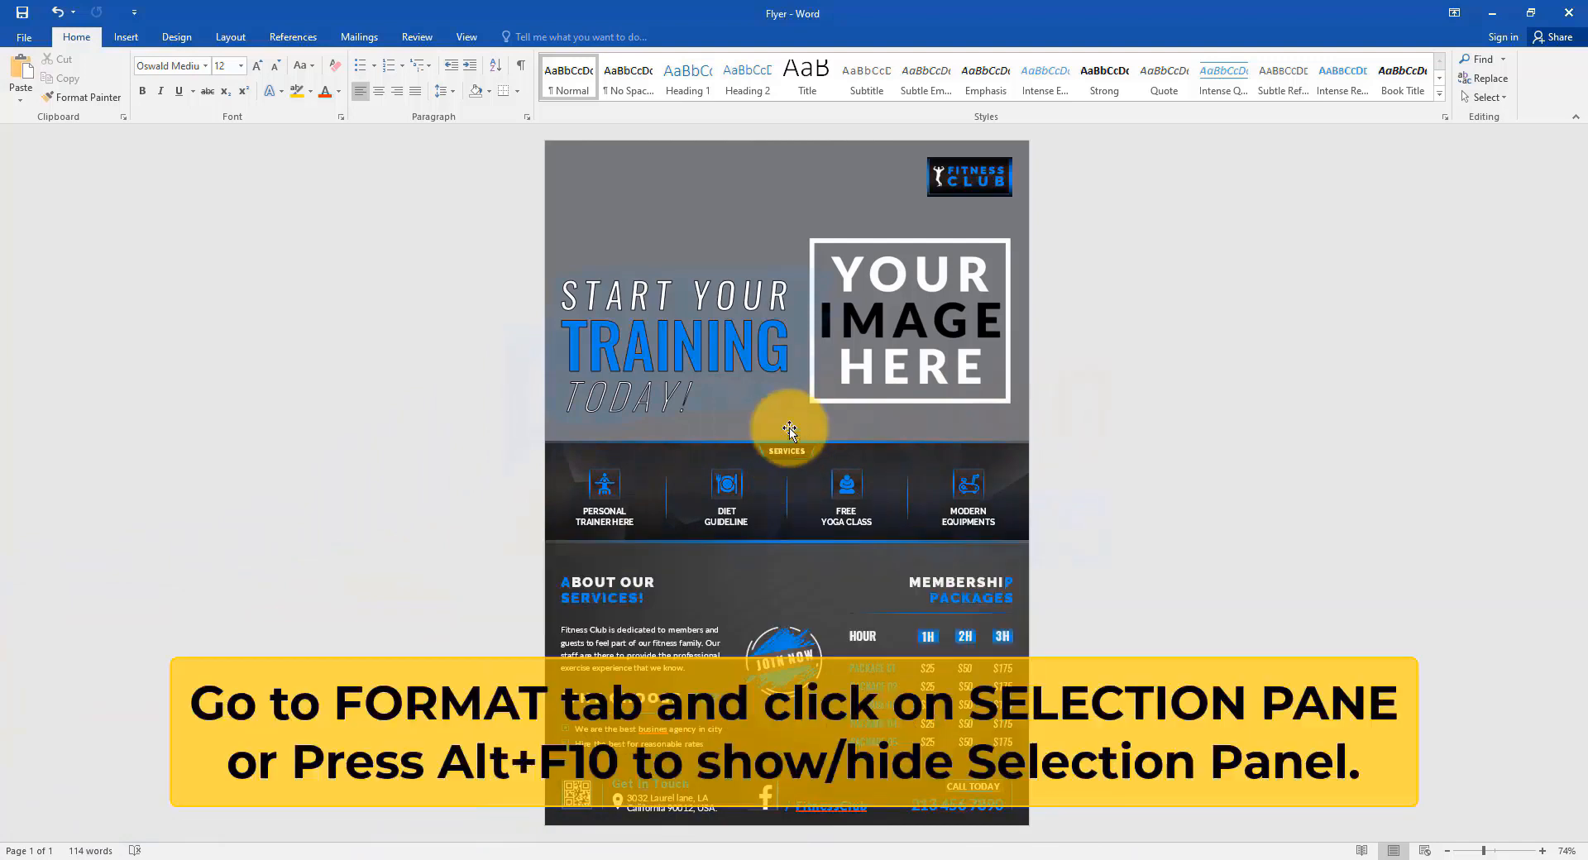
Open the Selection Pane listing the flyer's text boxes, rectangles and freeform shapes.
left_click(785, 427)
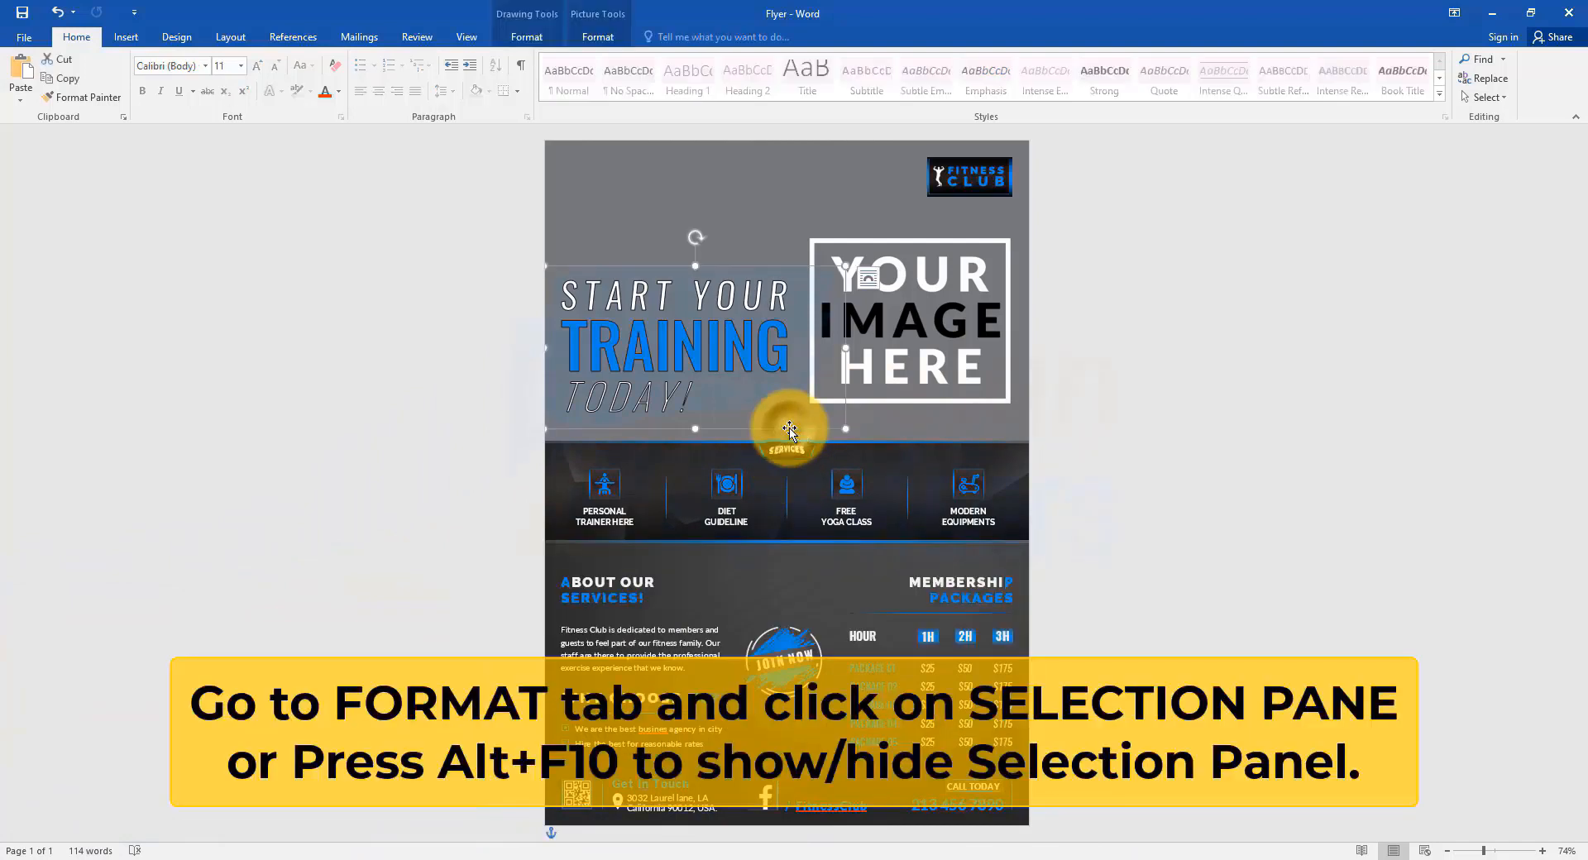
left_click(527, 36)
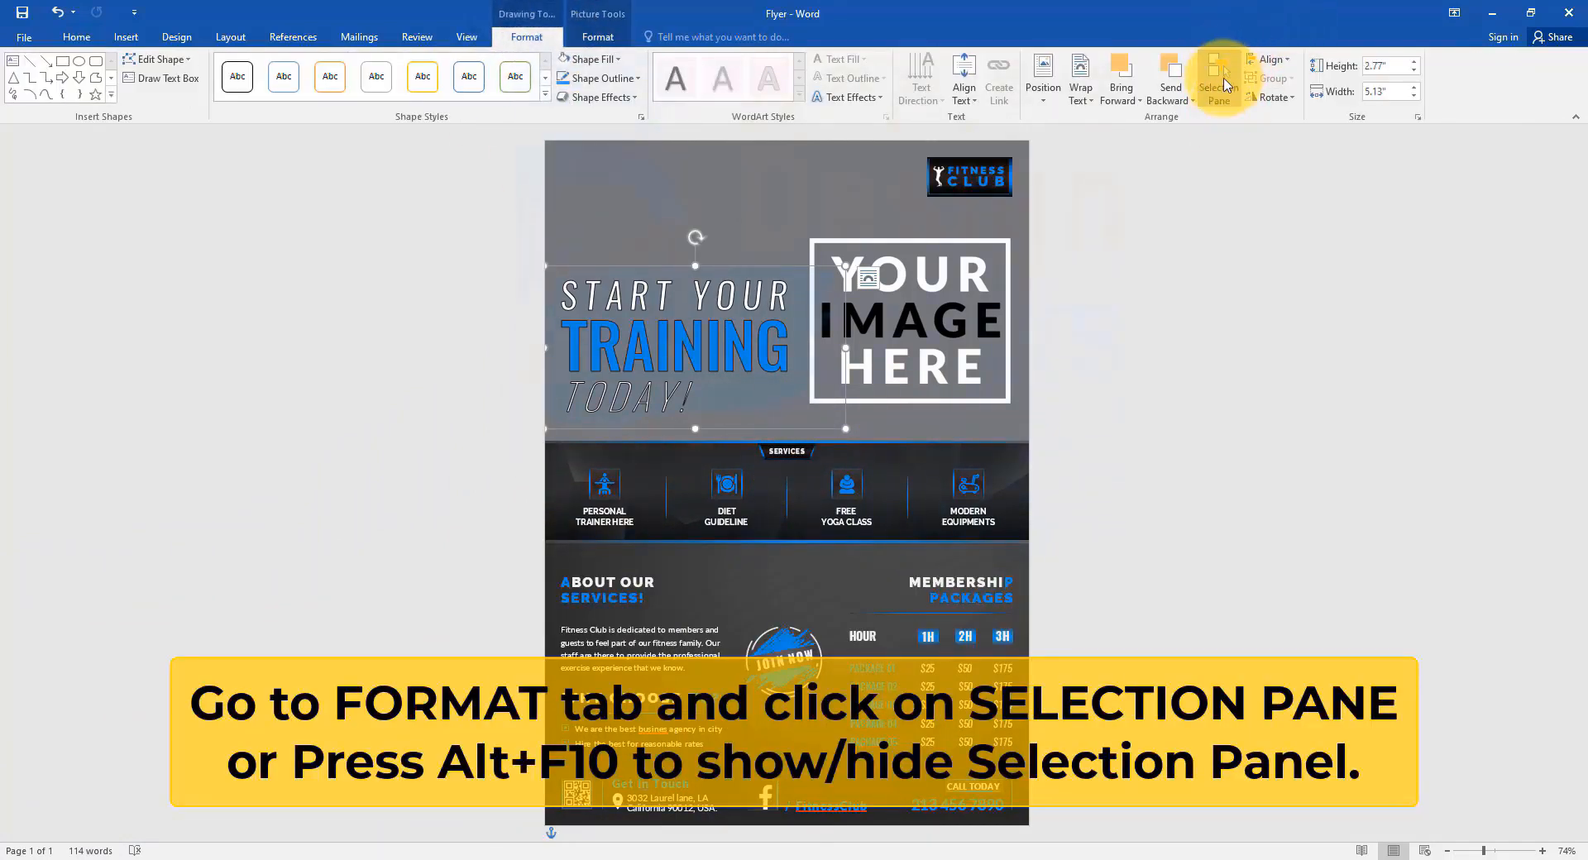
left_click(1219, 79)
scroll(1580, 299, "down", 1)
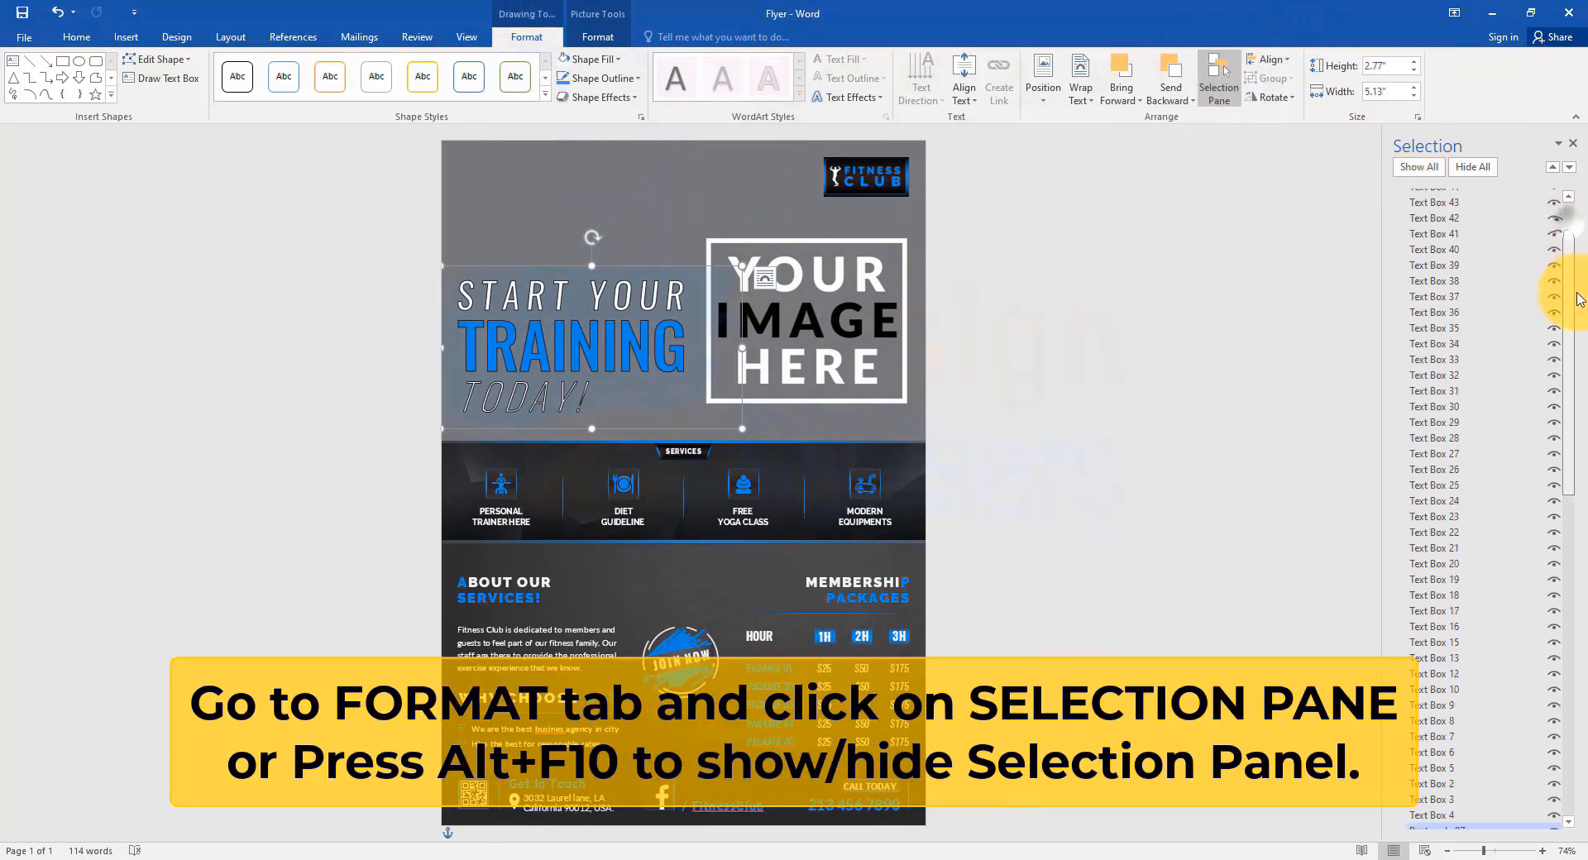
left_click_drag(1580, 299, 1562, 214)
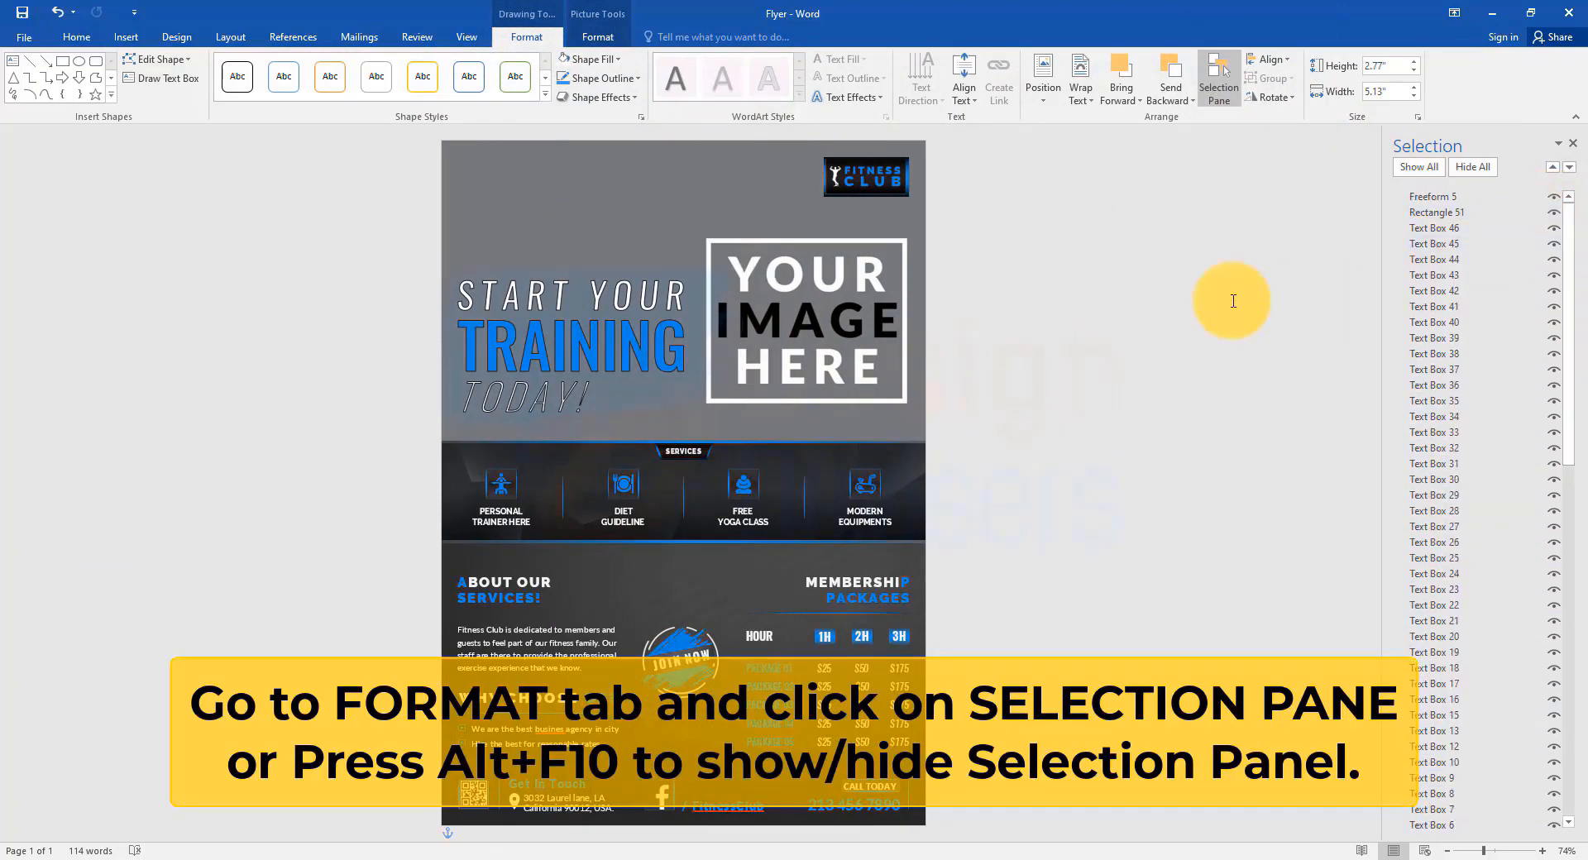
left_click(1233, 301)
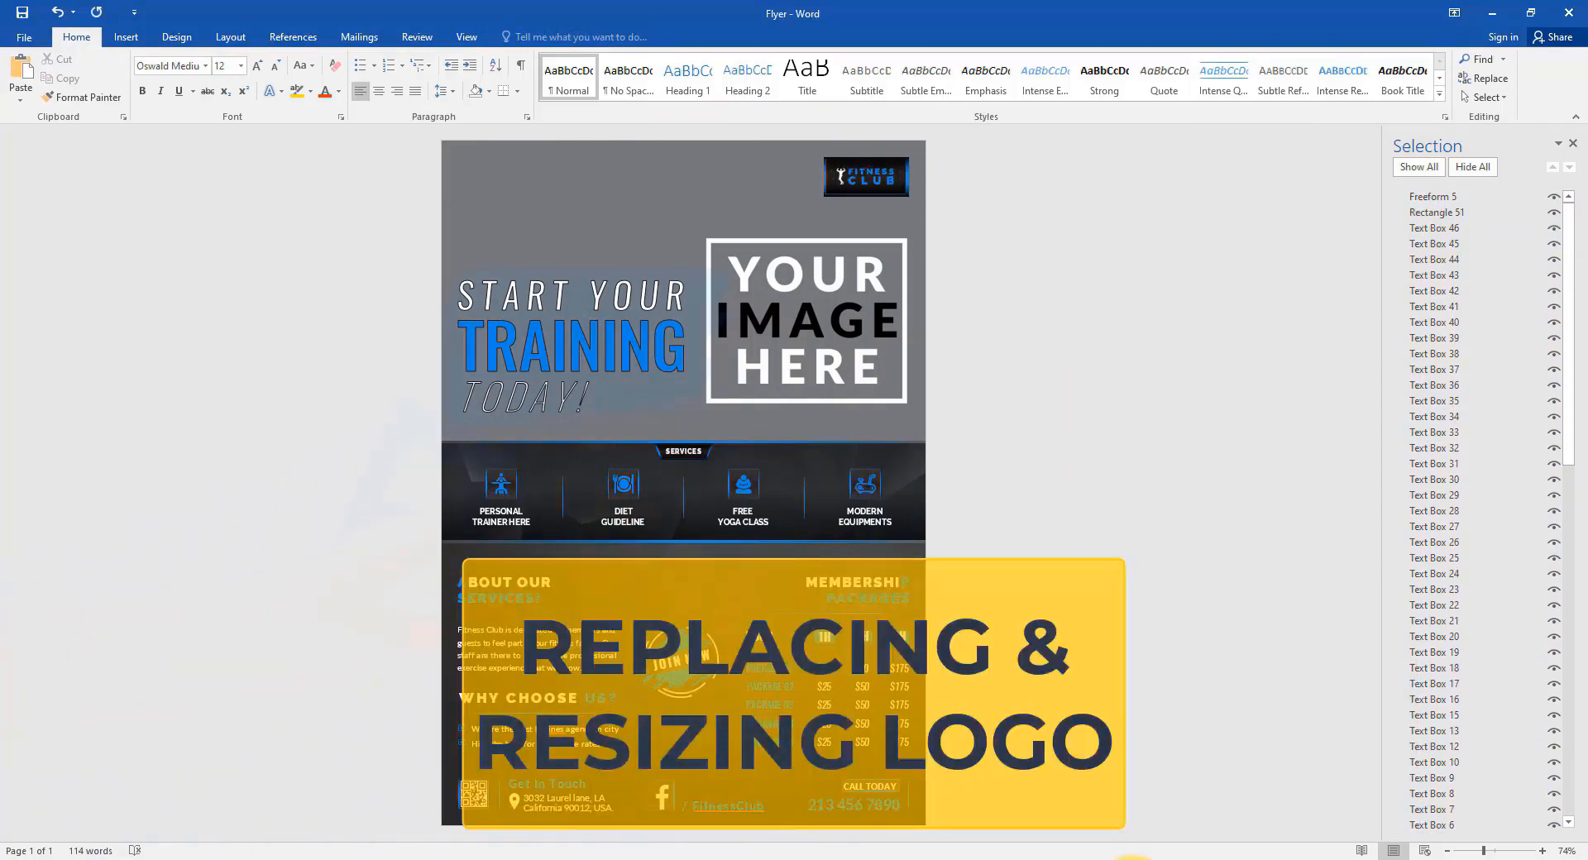
Fill the top-right logo shape with the Your-Logo picture from the Your Personal Info folder.
left_click(872, 176)
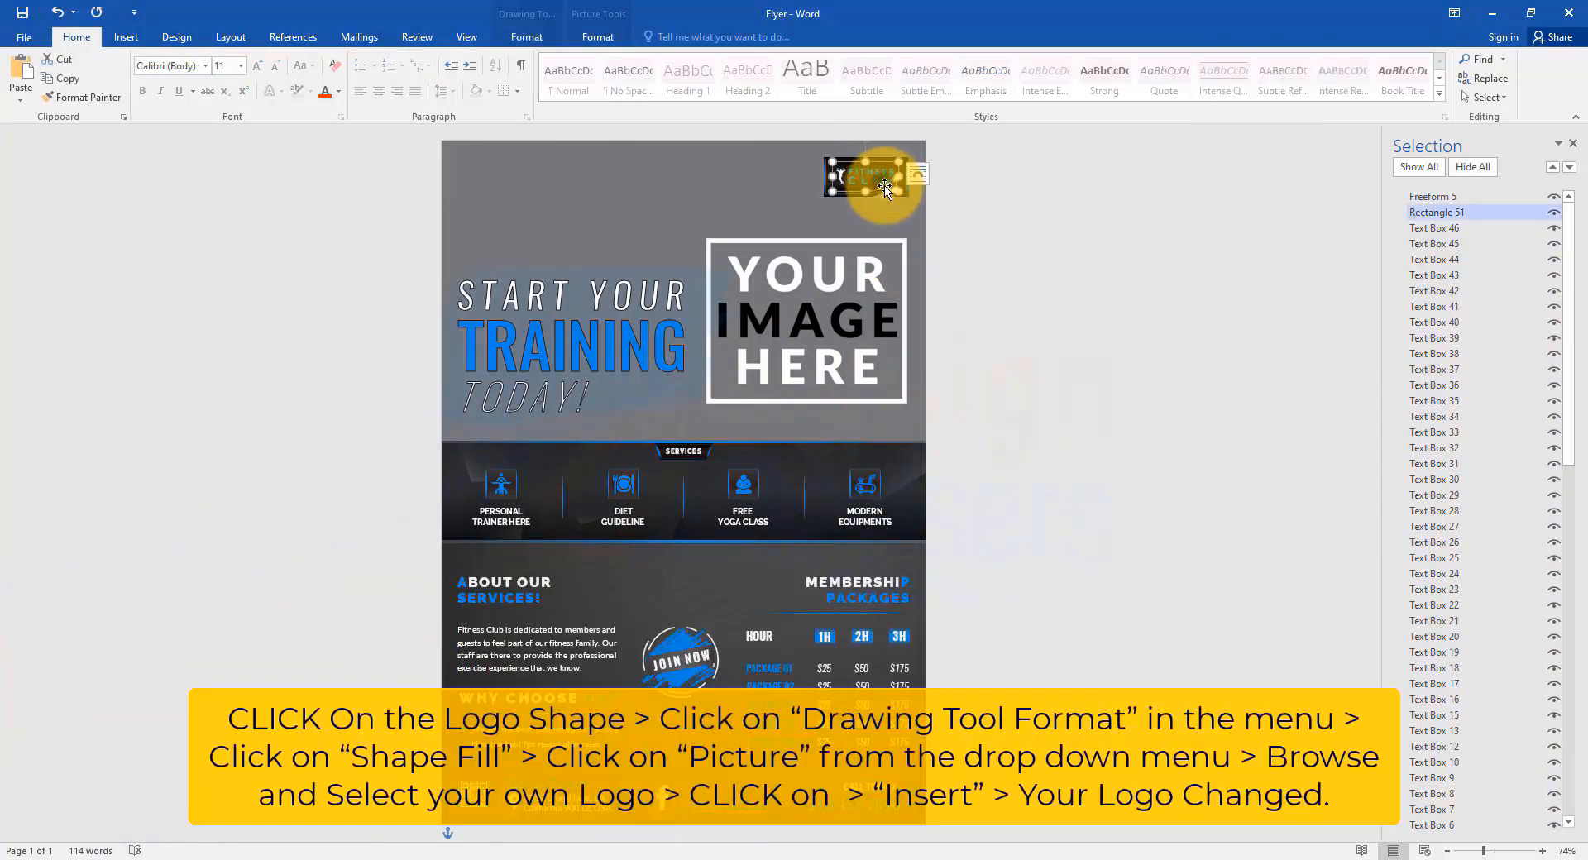
left_click(529, 38)
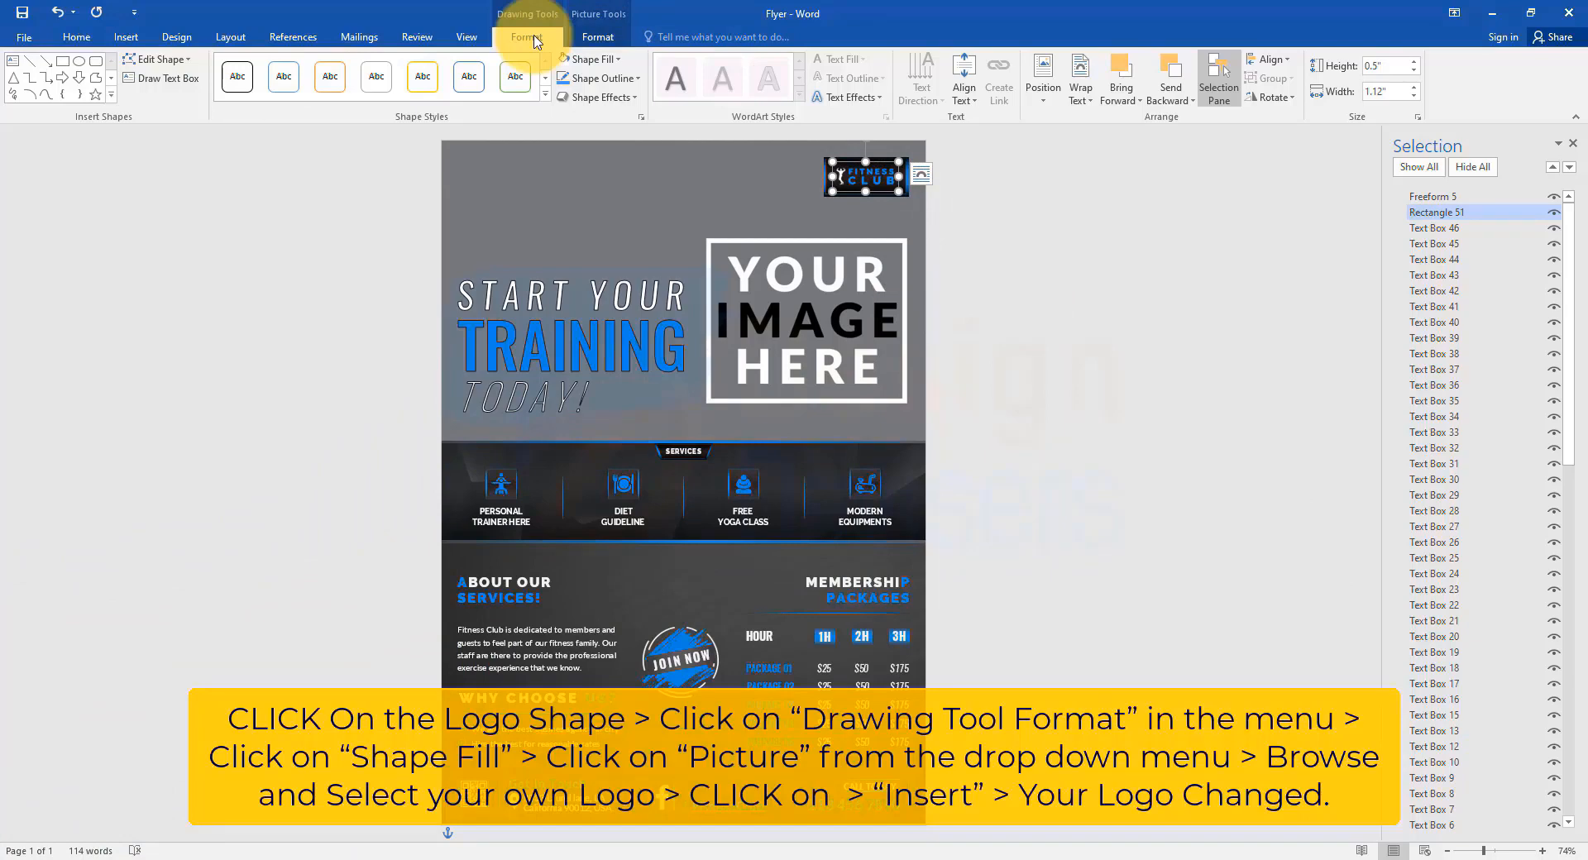
left_click(590, 59)
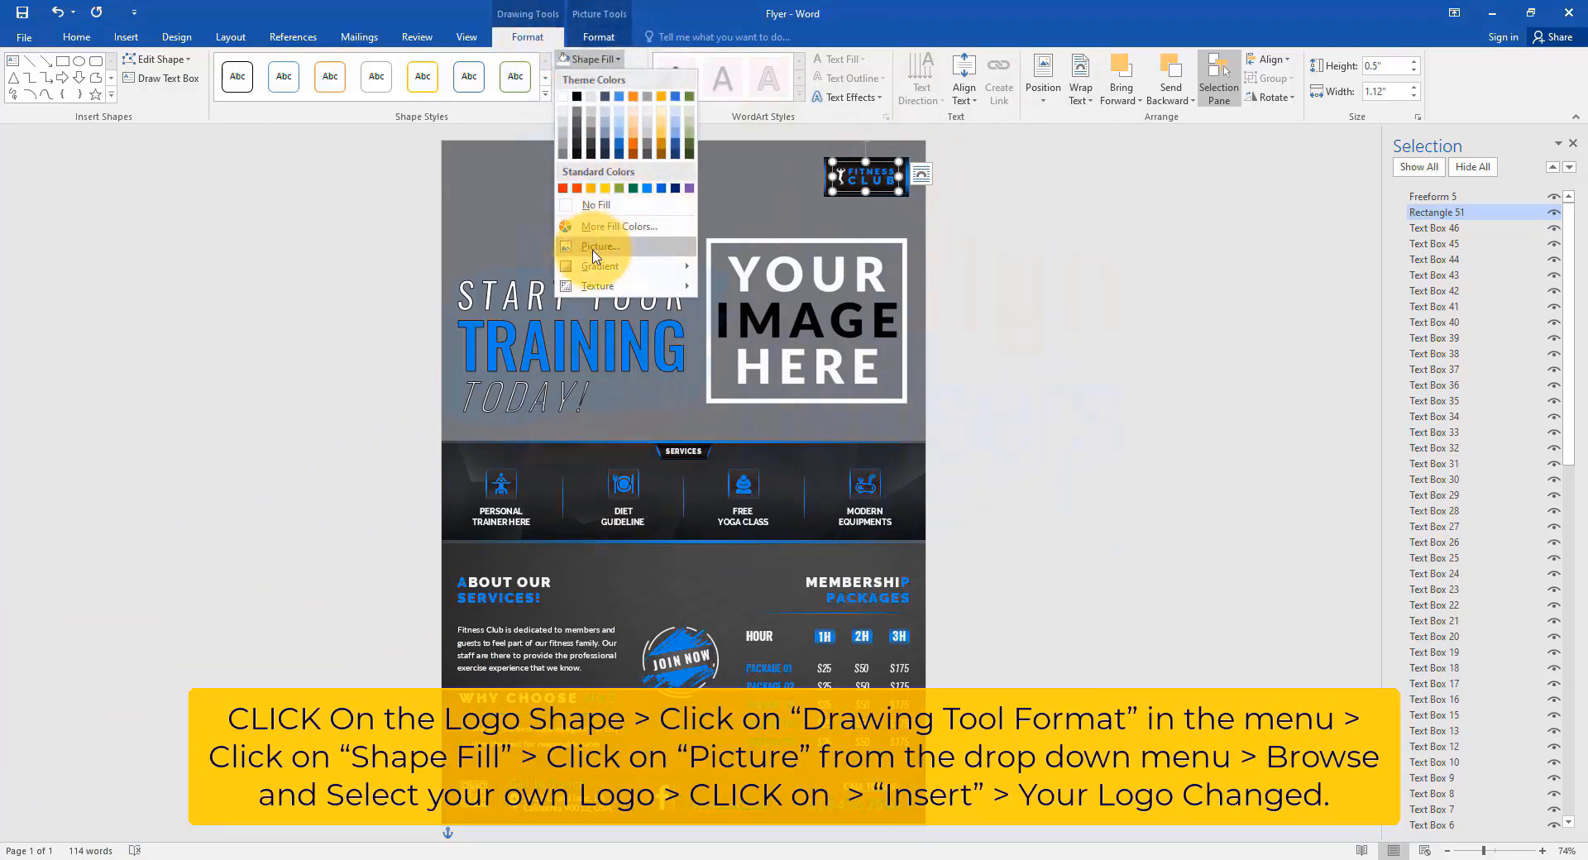
left_click(592, 248)
left_click(1089, 312)
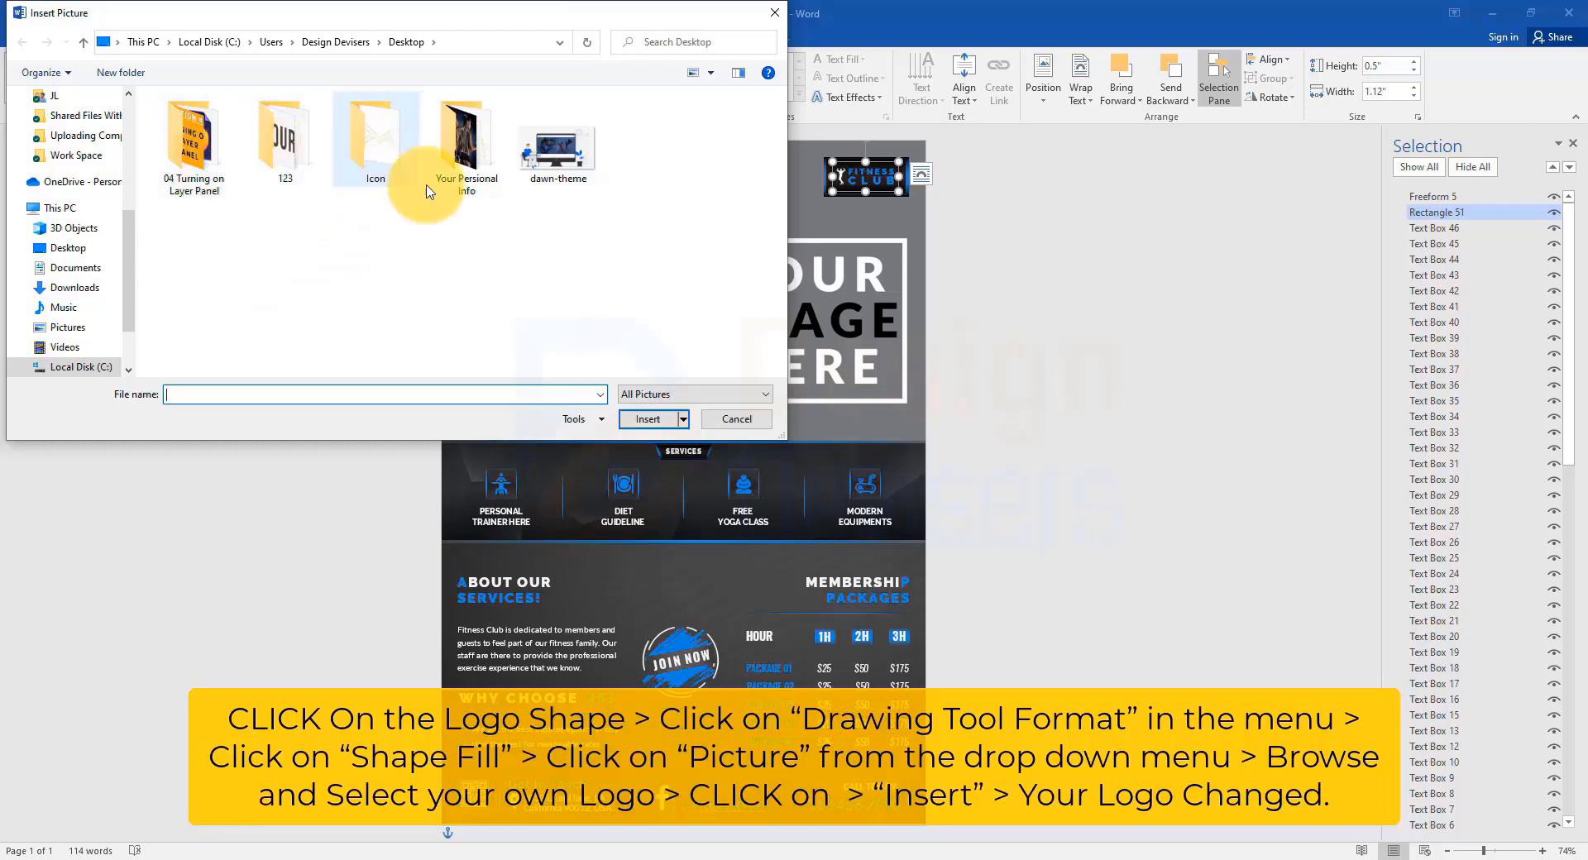
double_click(455, 153)
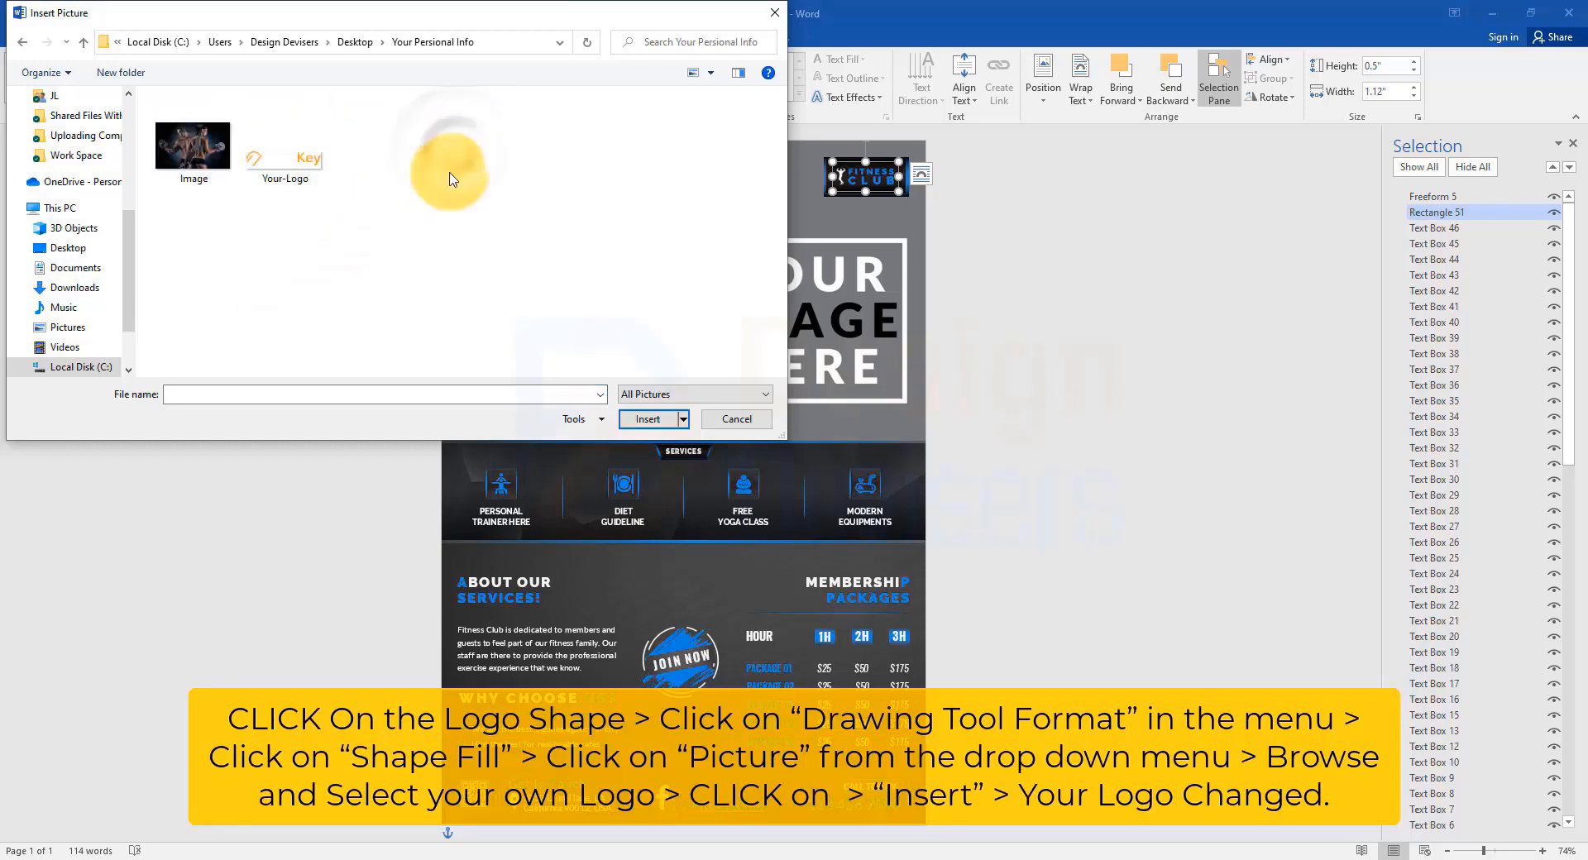
left_click(277, 147)
left_click(649, 420)
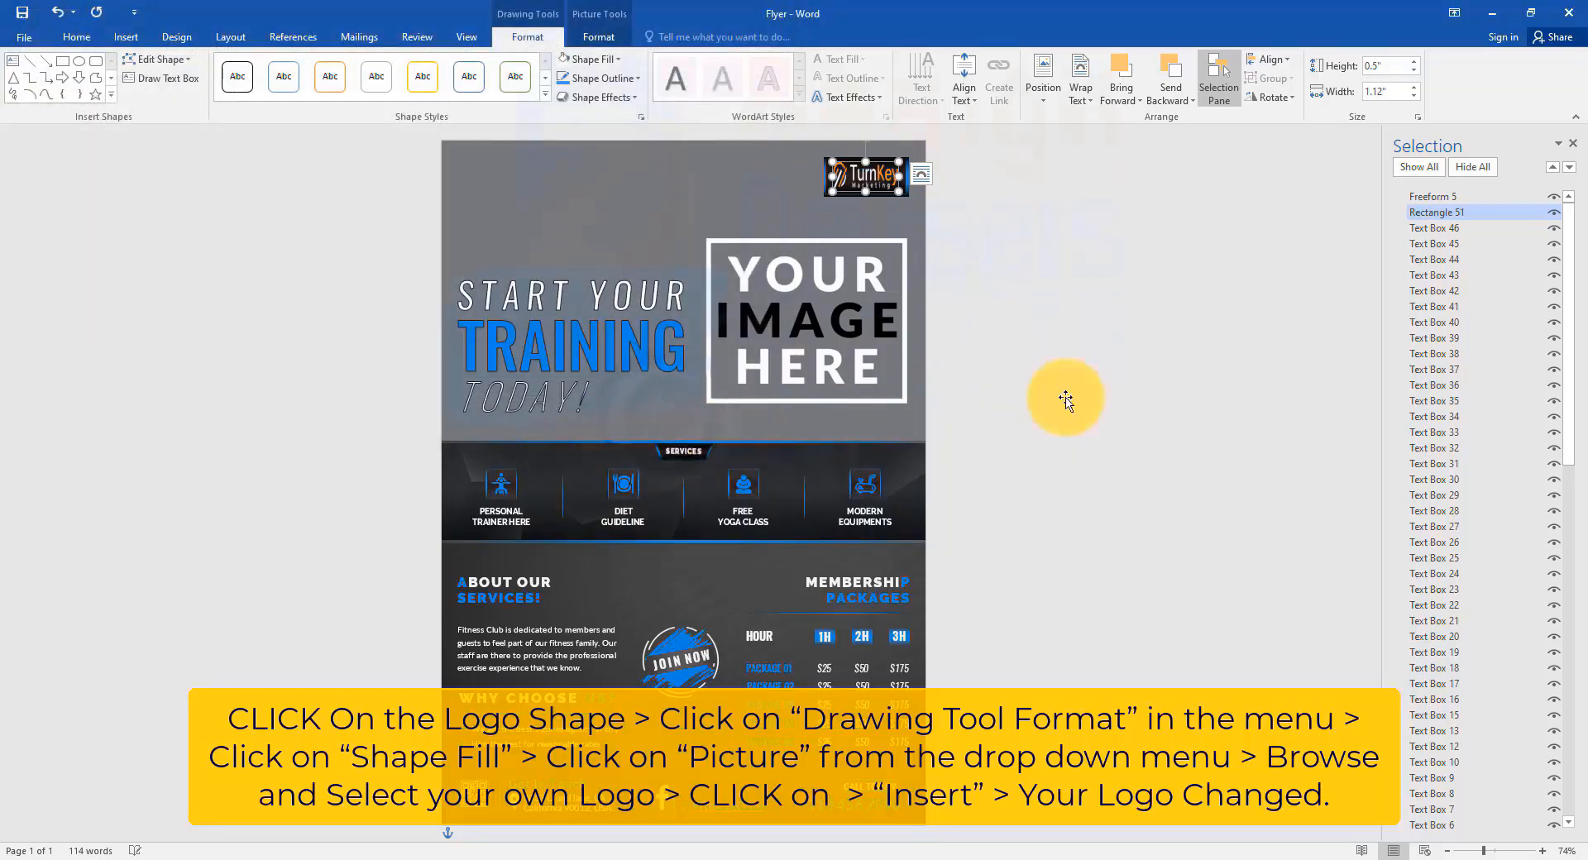
Apply Crop > Fit so the whole TurnKey logo shows inside its box.
left_click(598, 37)
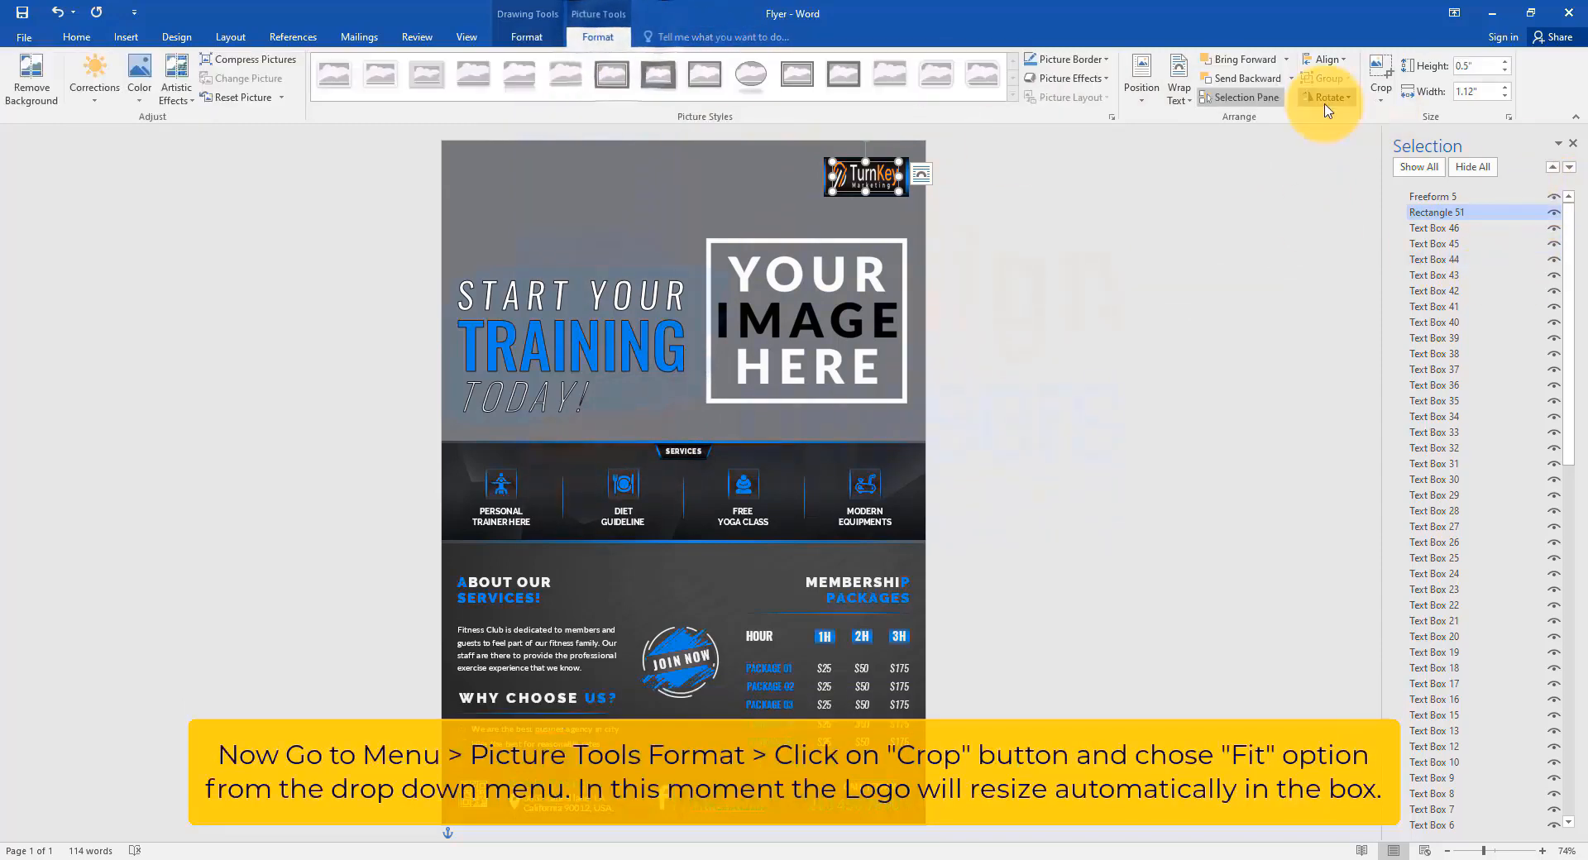
left_click(1381, 93)
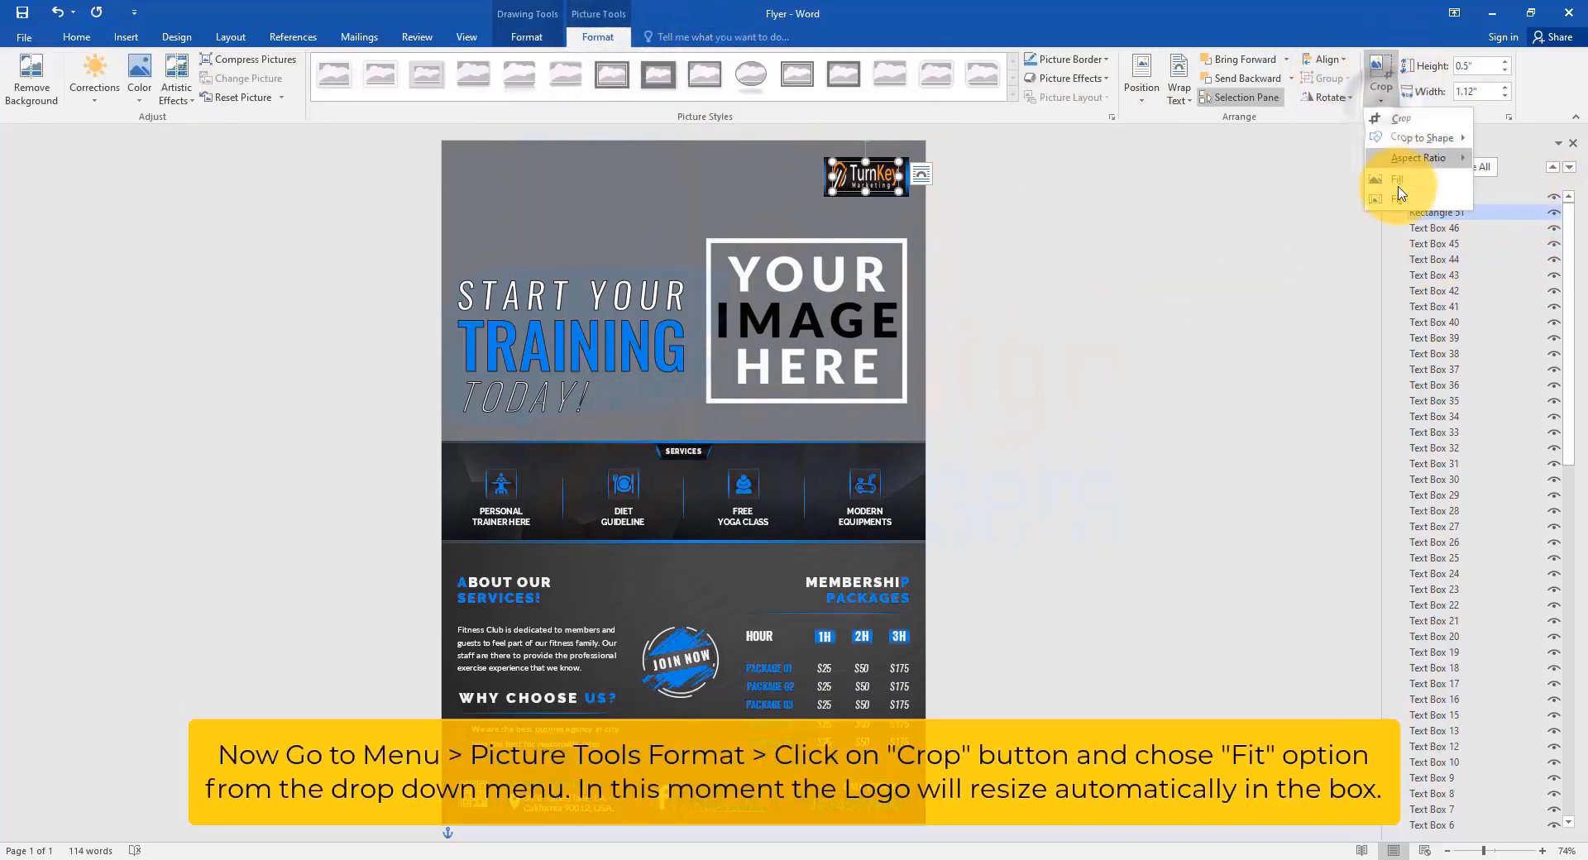
left_click(1398, 201)
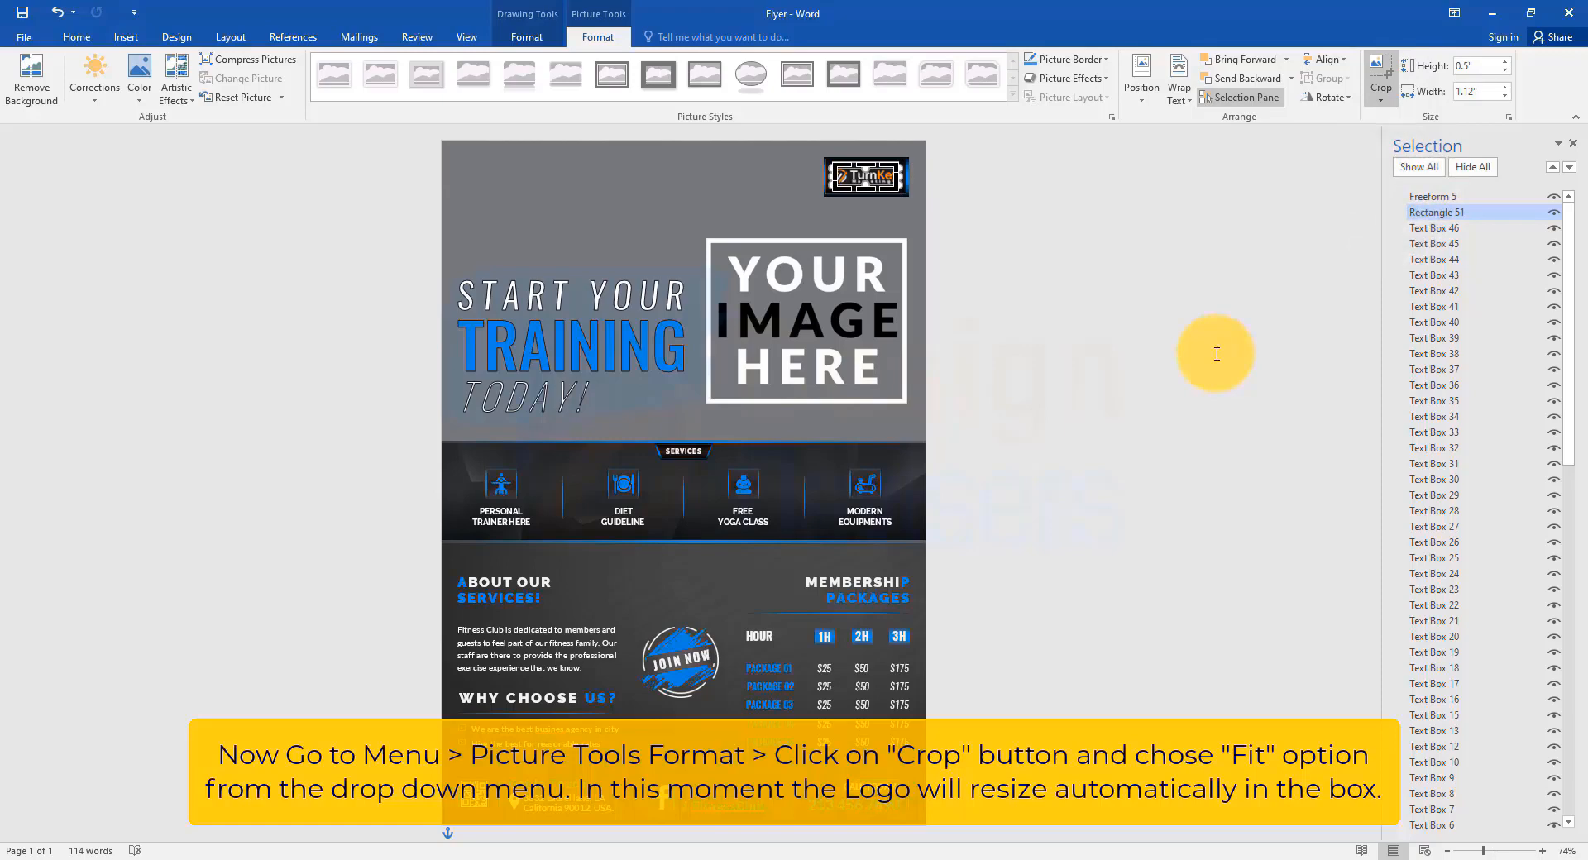
left_click(1217, 354)
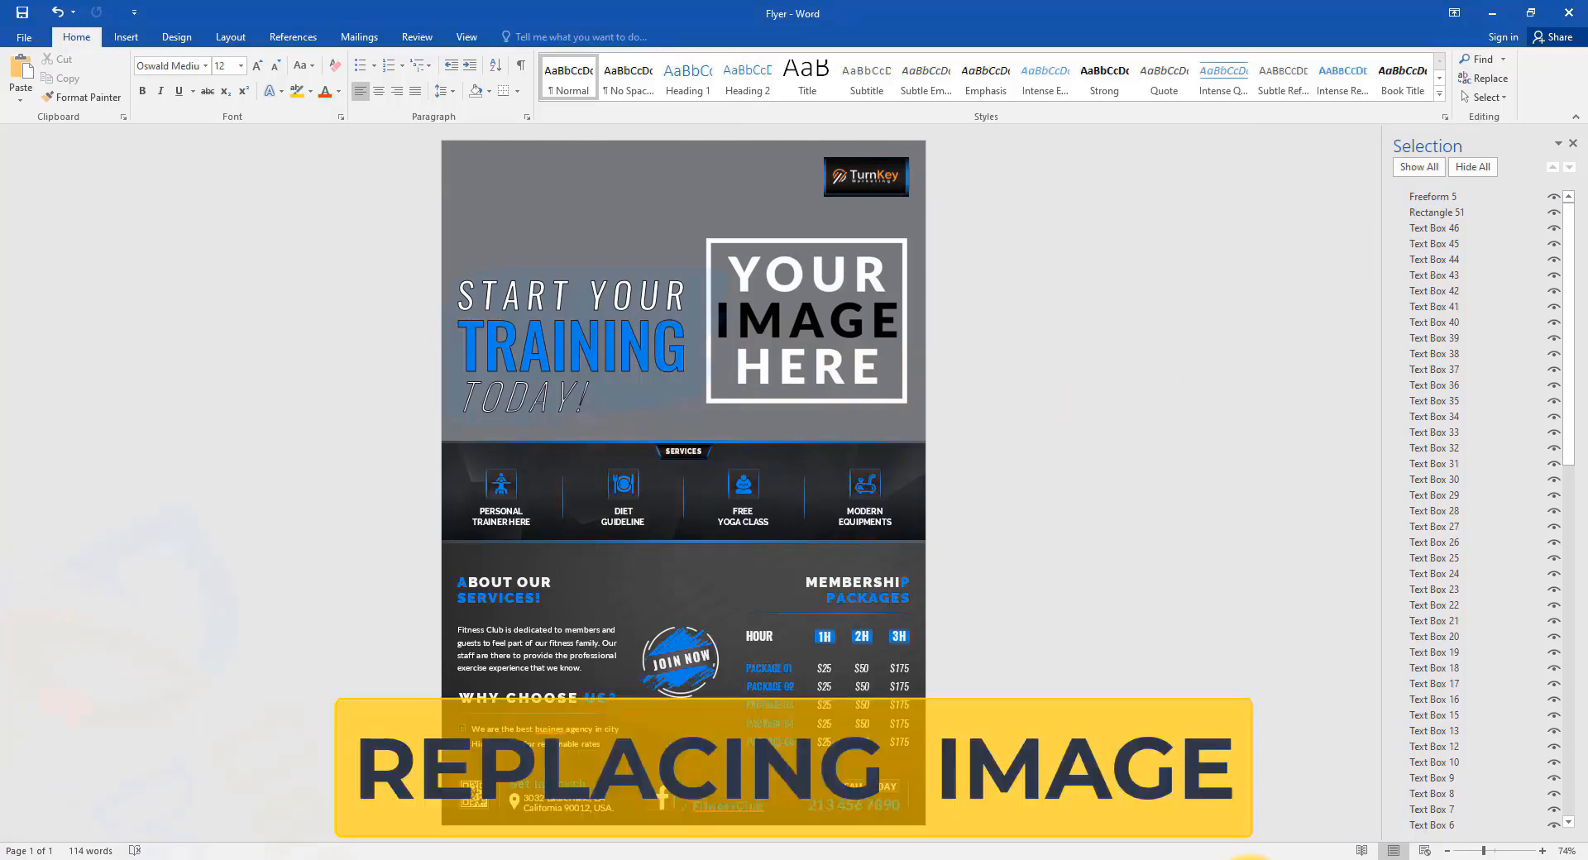
Fill the large 'Your Image Here' shape at the flyer top with the Image gym photo.
left_click(617, 192)
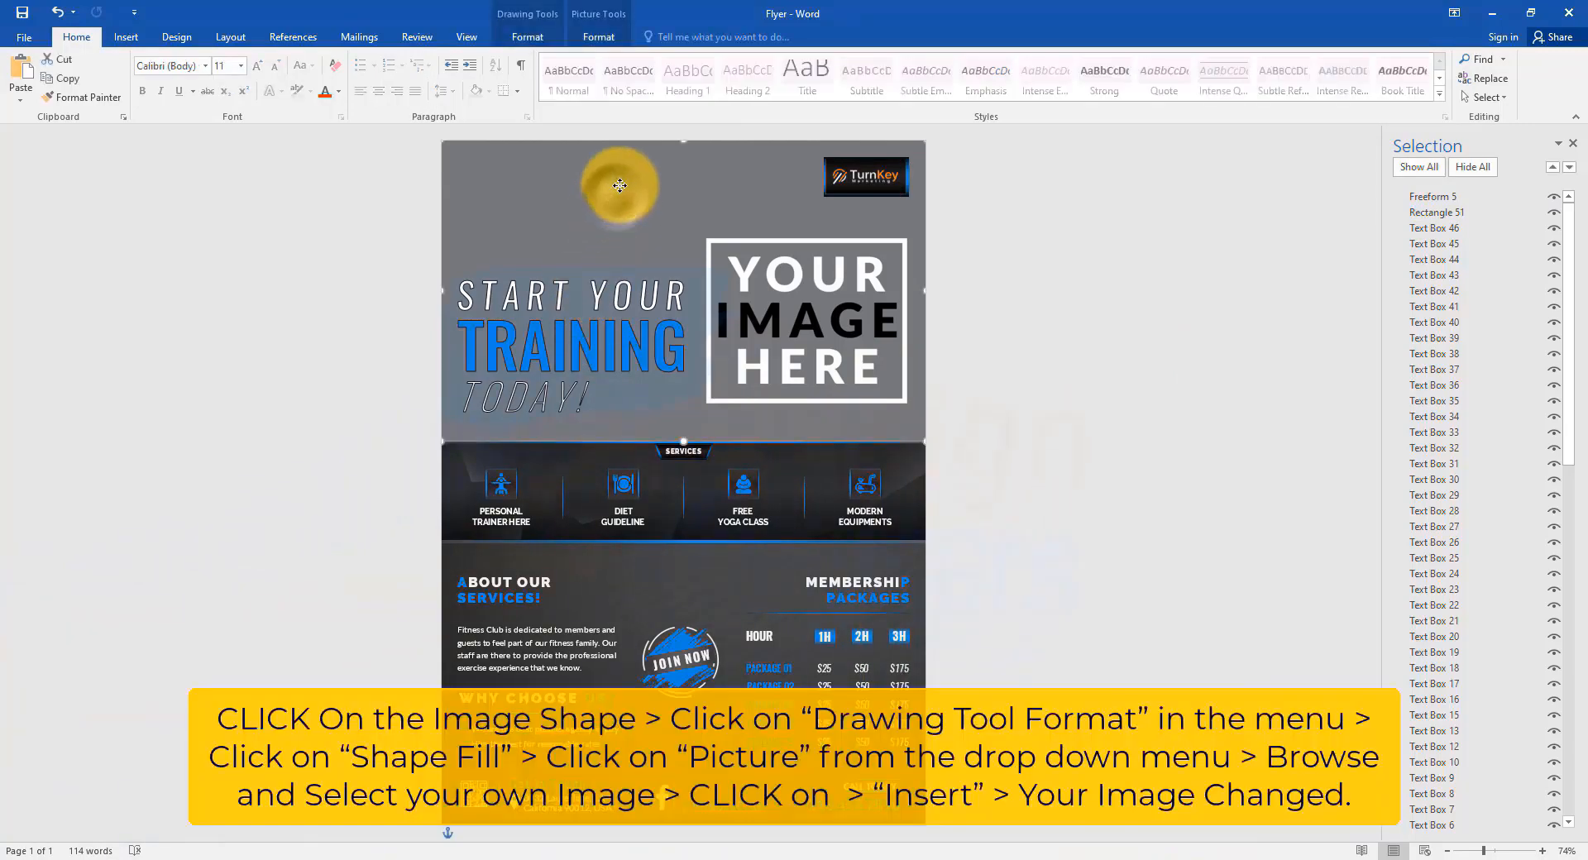
left_click(546, 38)
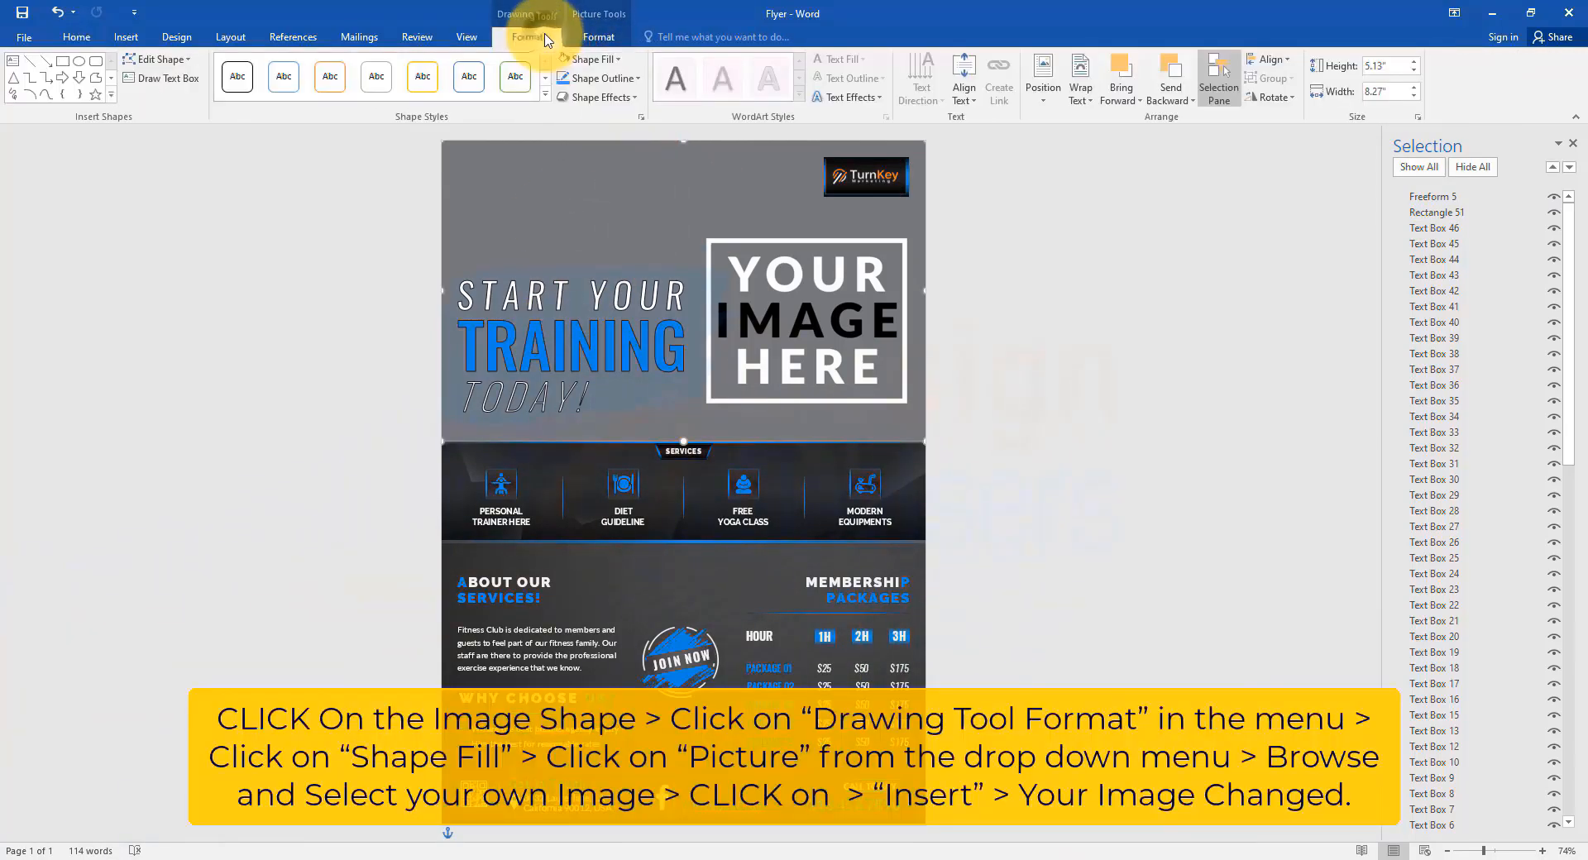
left_click(589, 59)
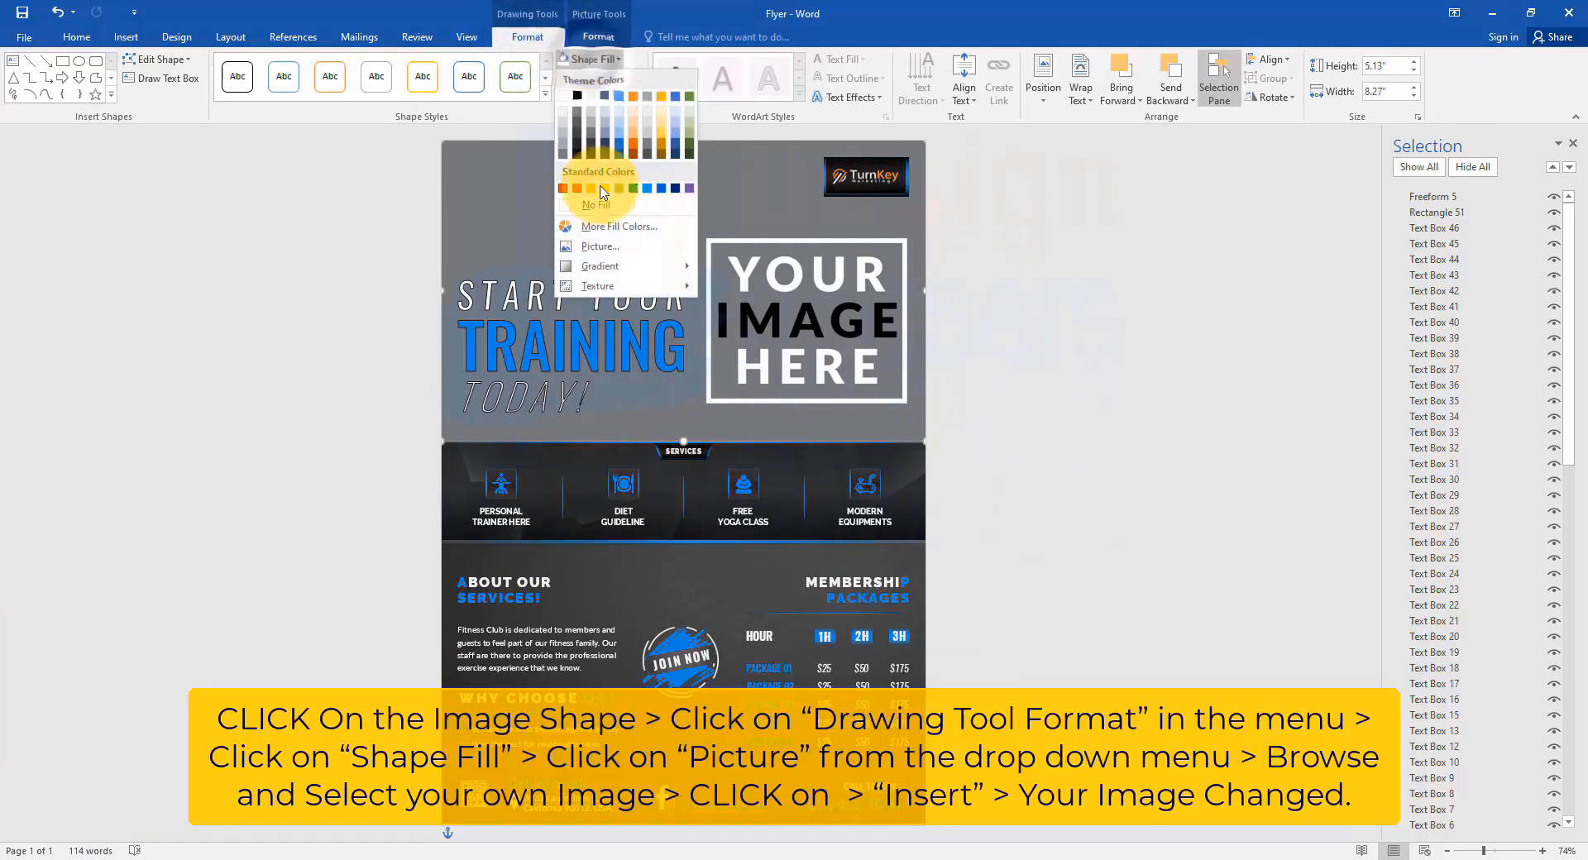
left_click(602, 247)
left_click(1034, 322)
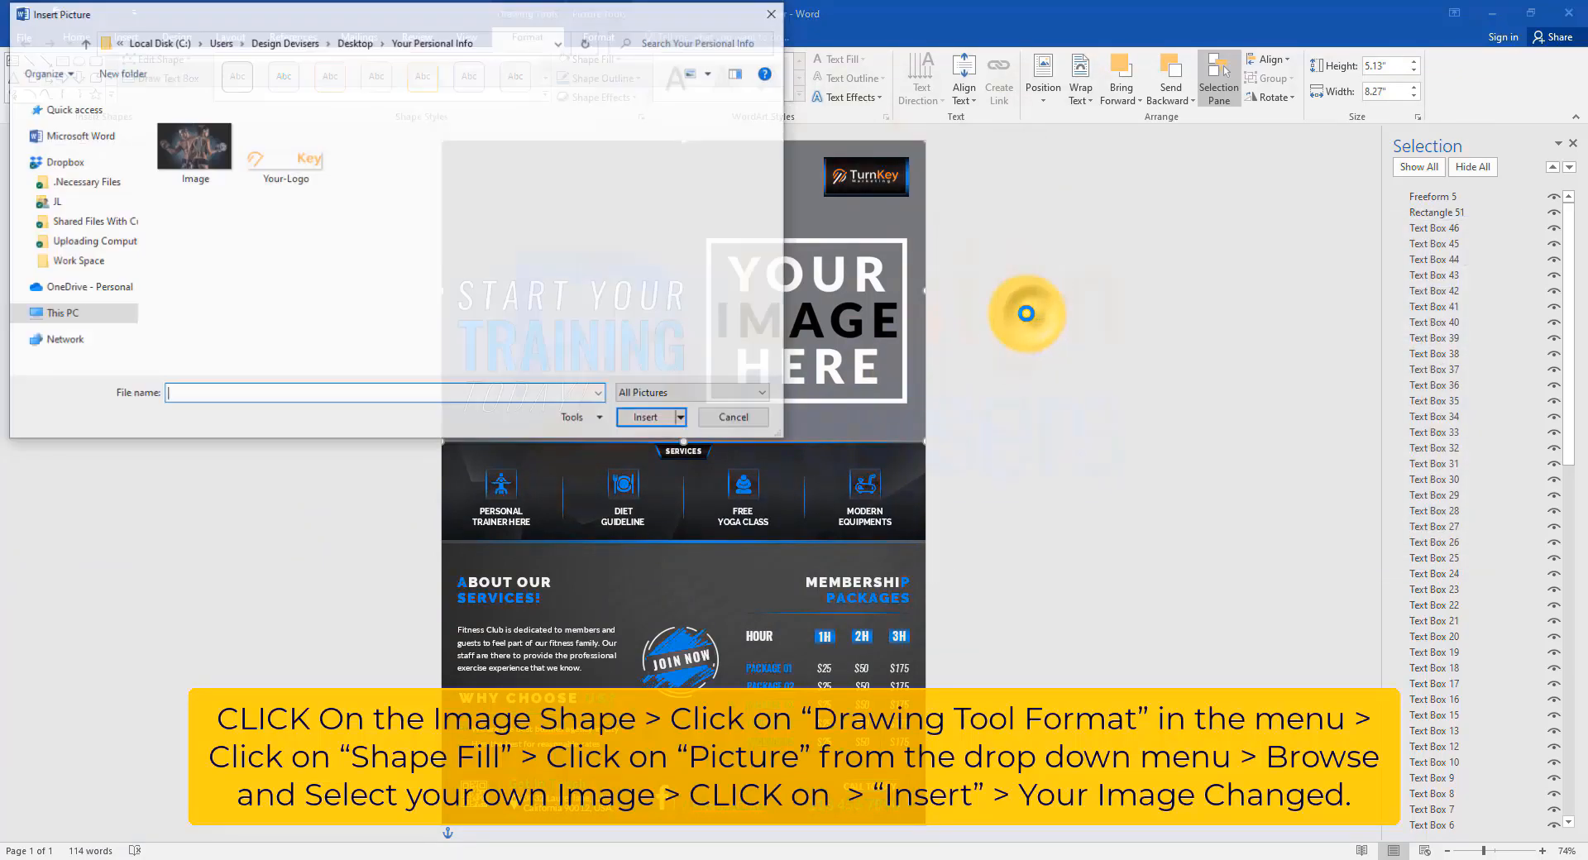
left_click(207, 148)
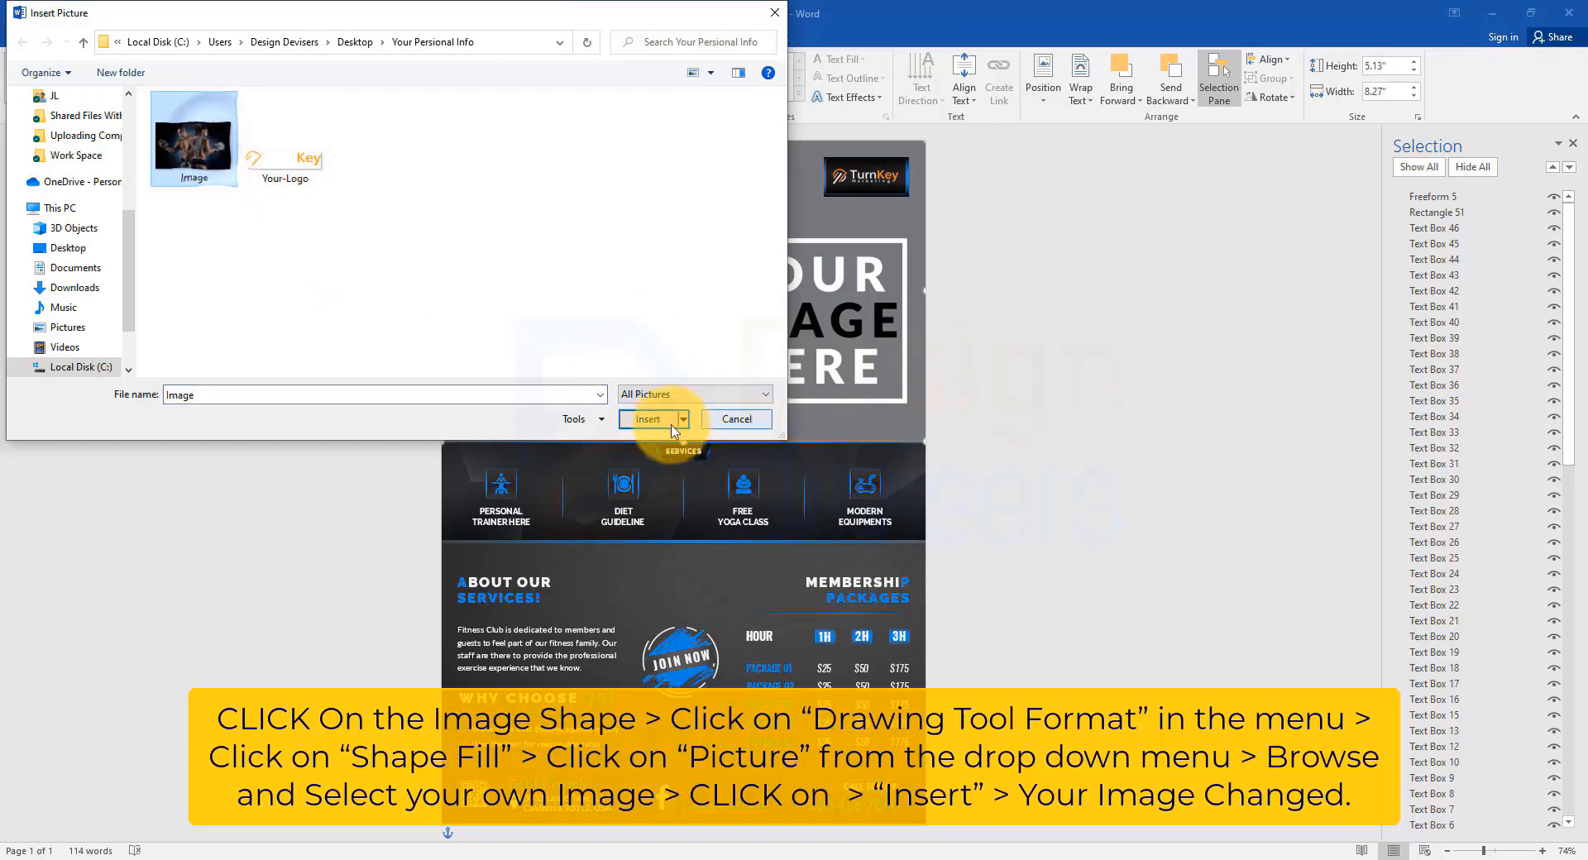
left_click(648, 418)
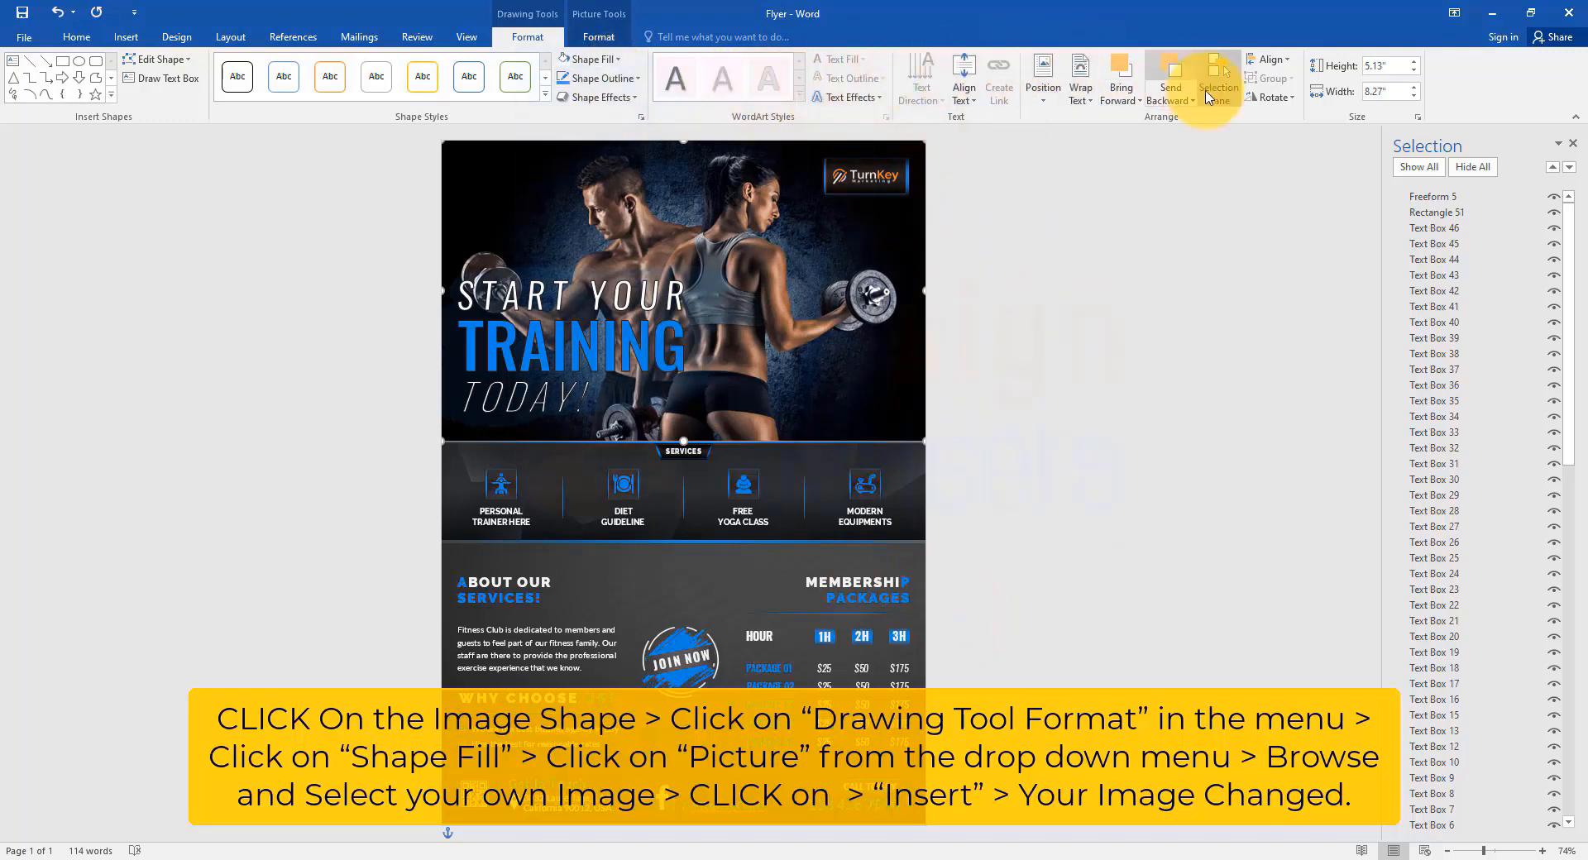
left_click(1027, 499)
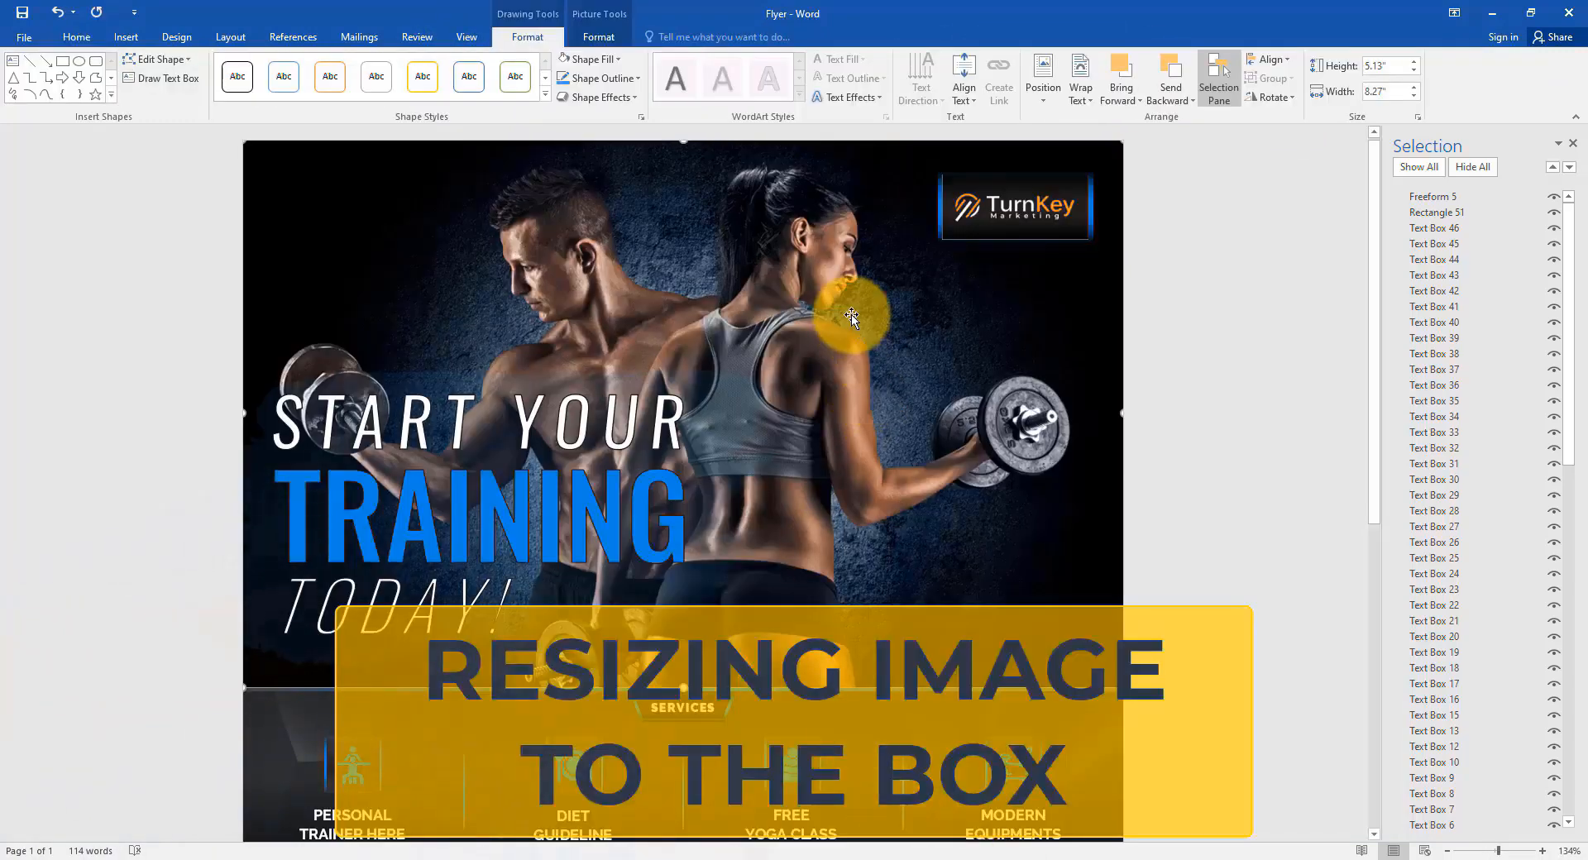
Crop the fitness couple photo with Fill so it covers the header box edge to edge.
left_click(598, 36)
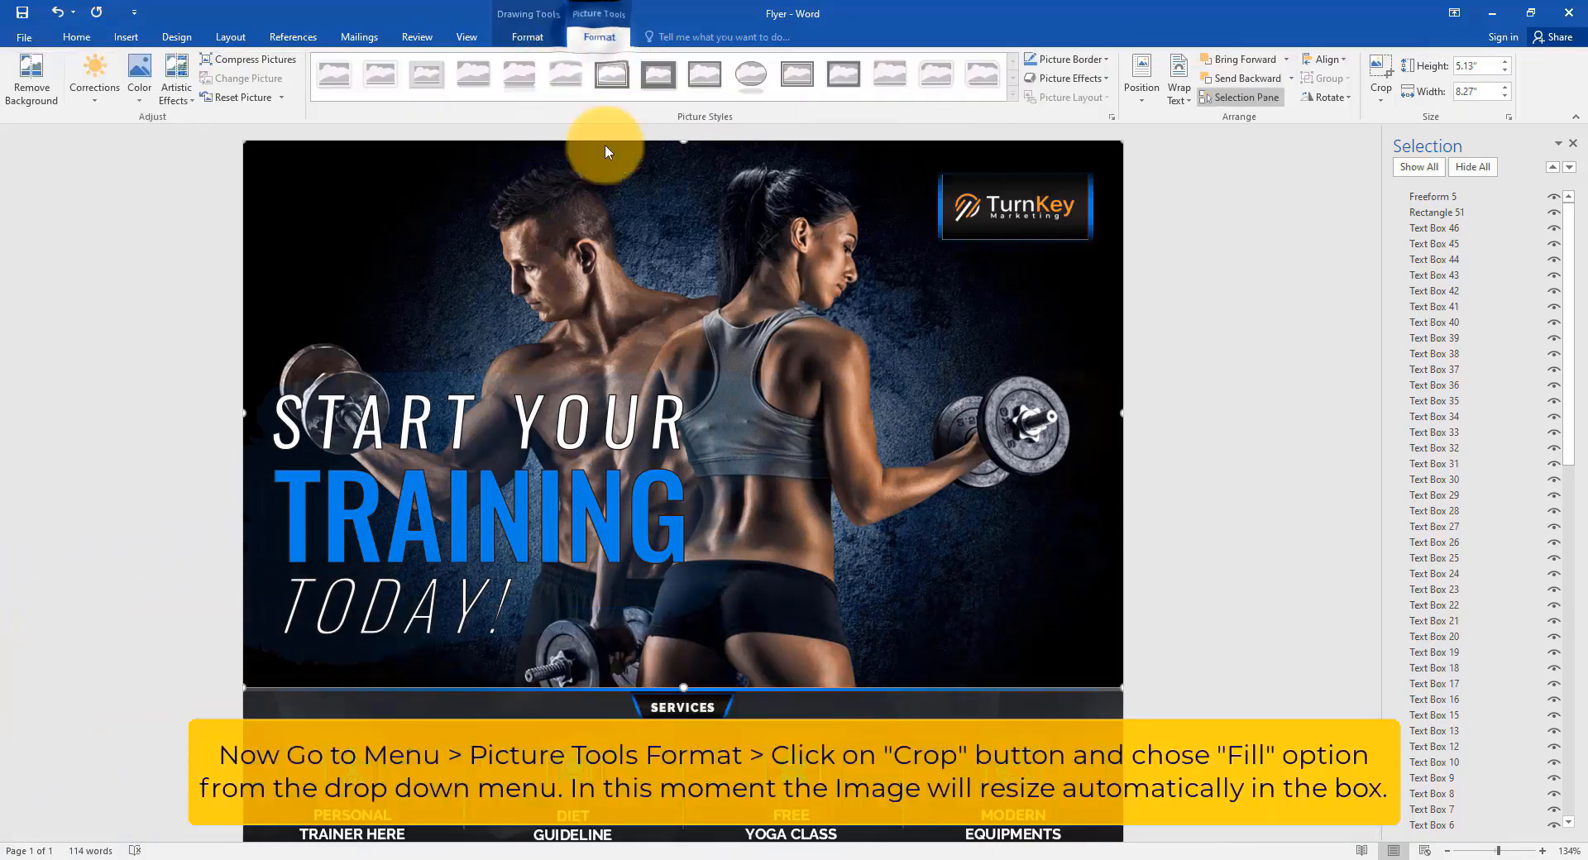
left_click(1379, 93)
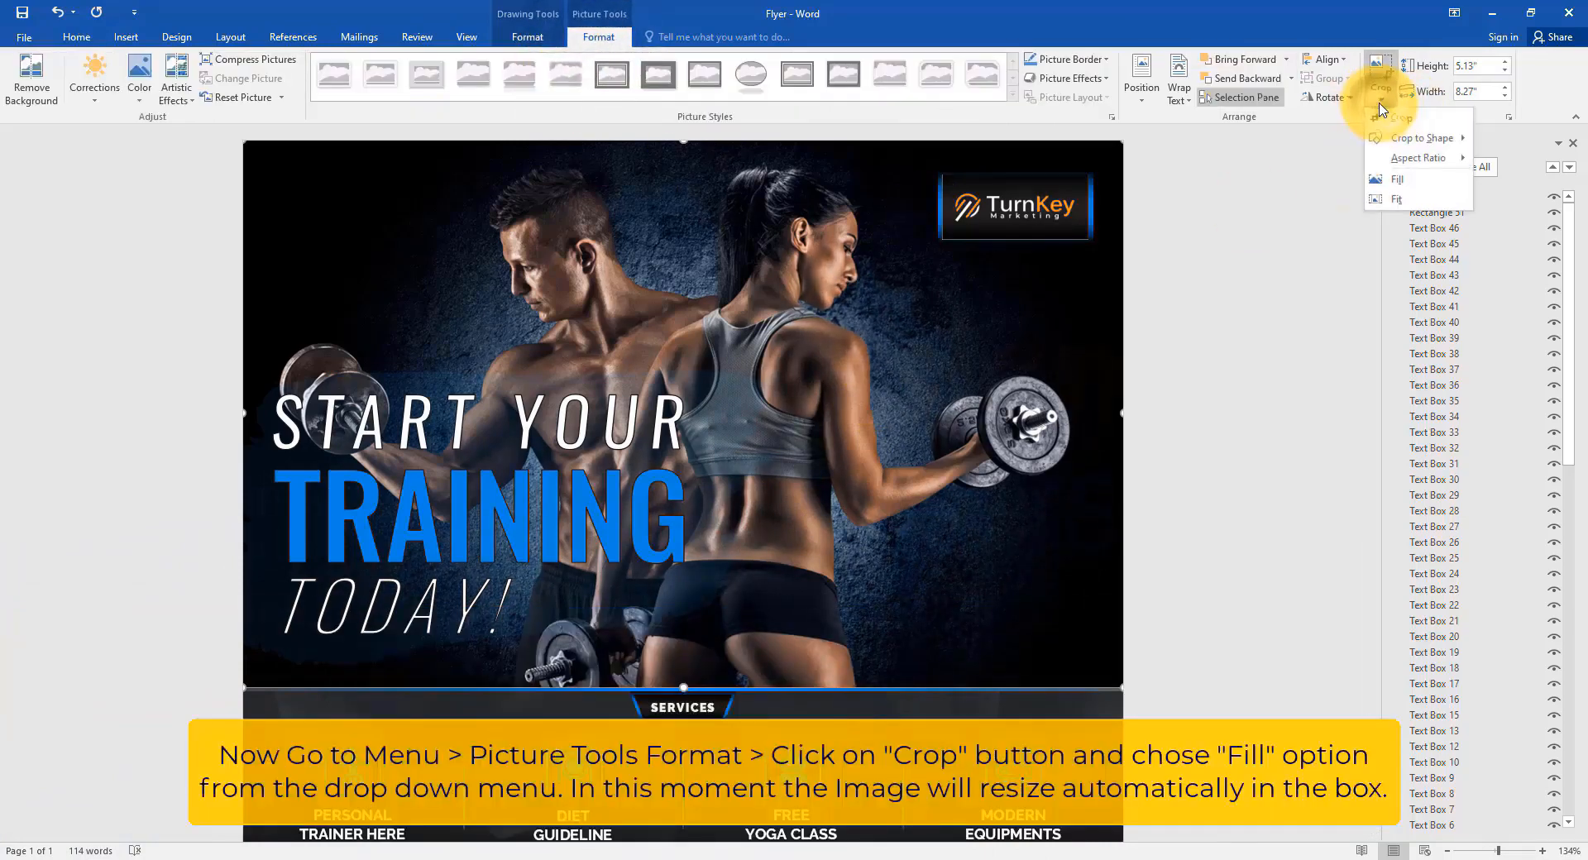
left_click(1403, 181)
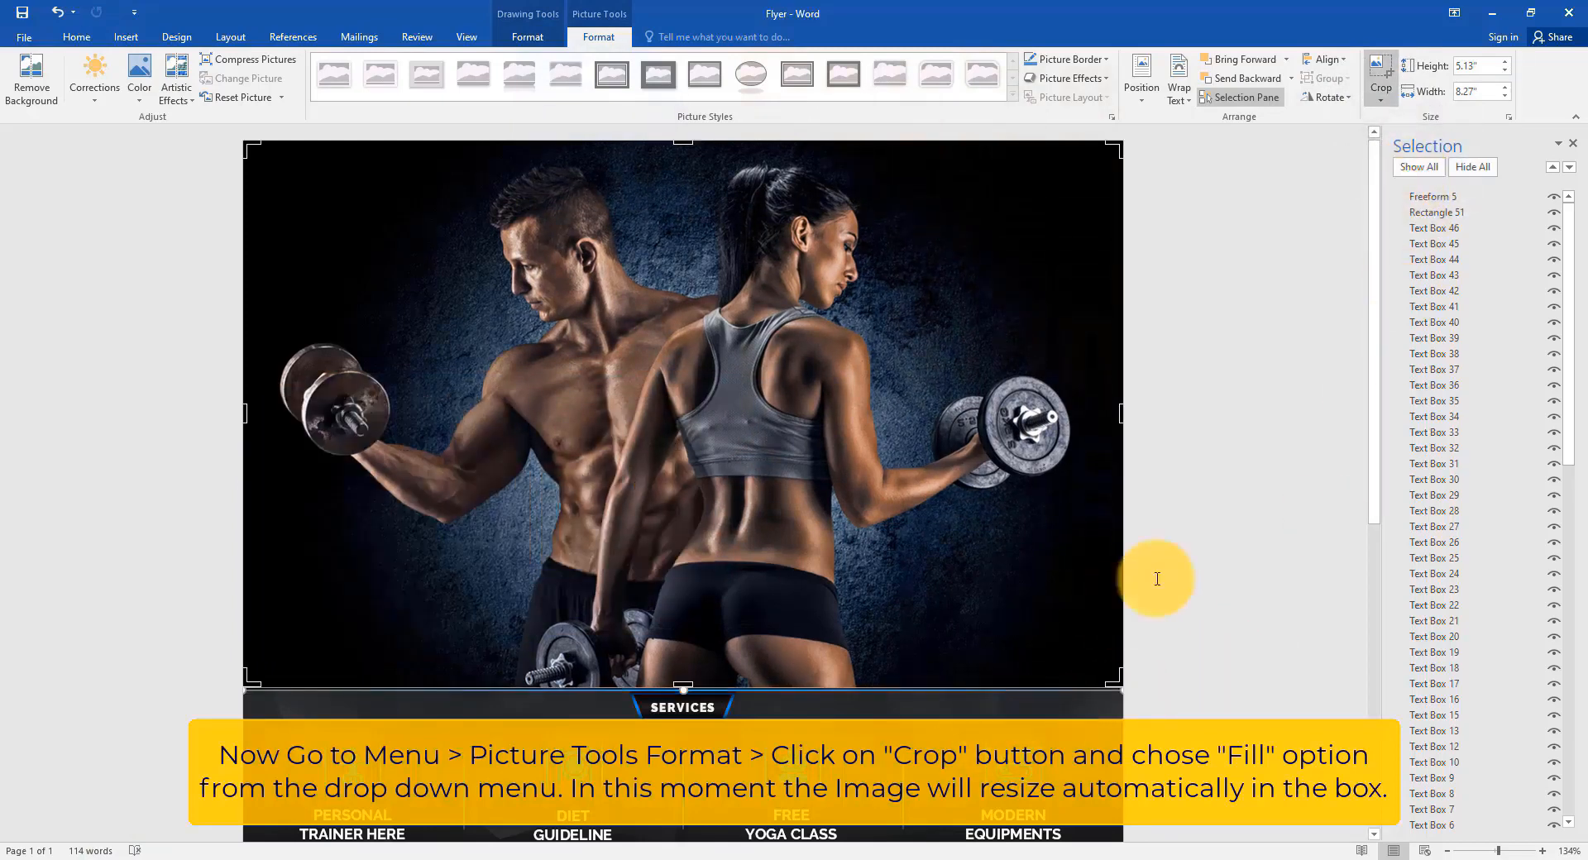
key("Escape")
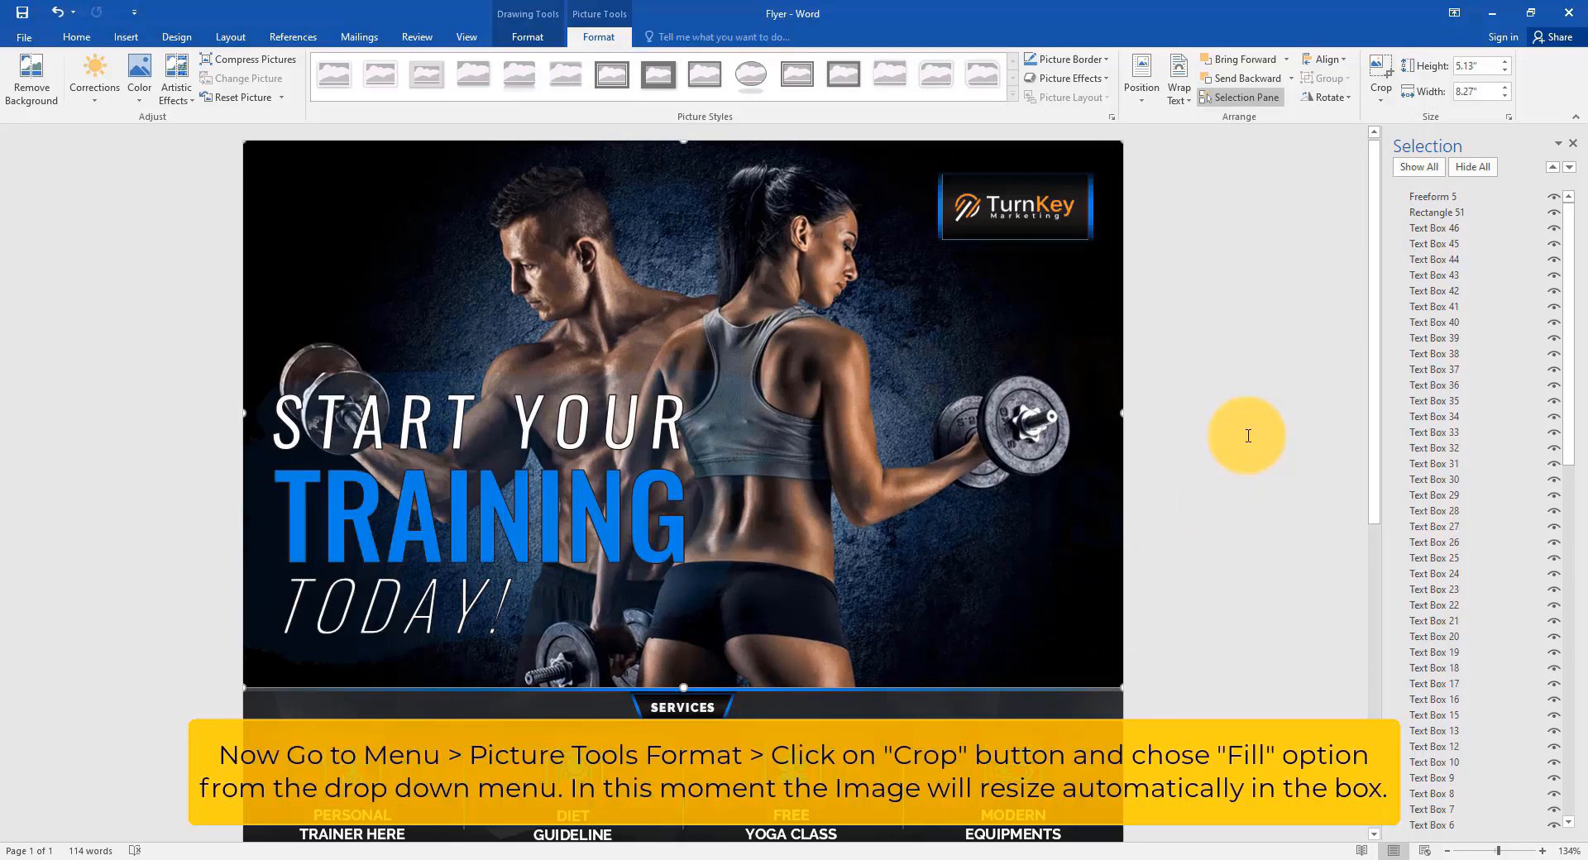
left_click(1248, 436)
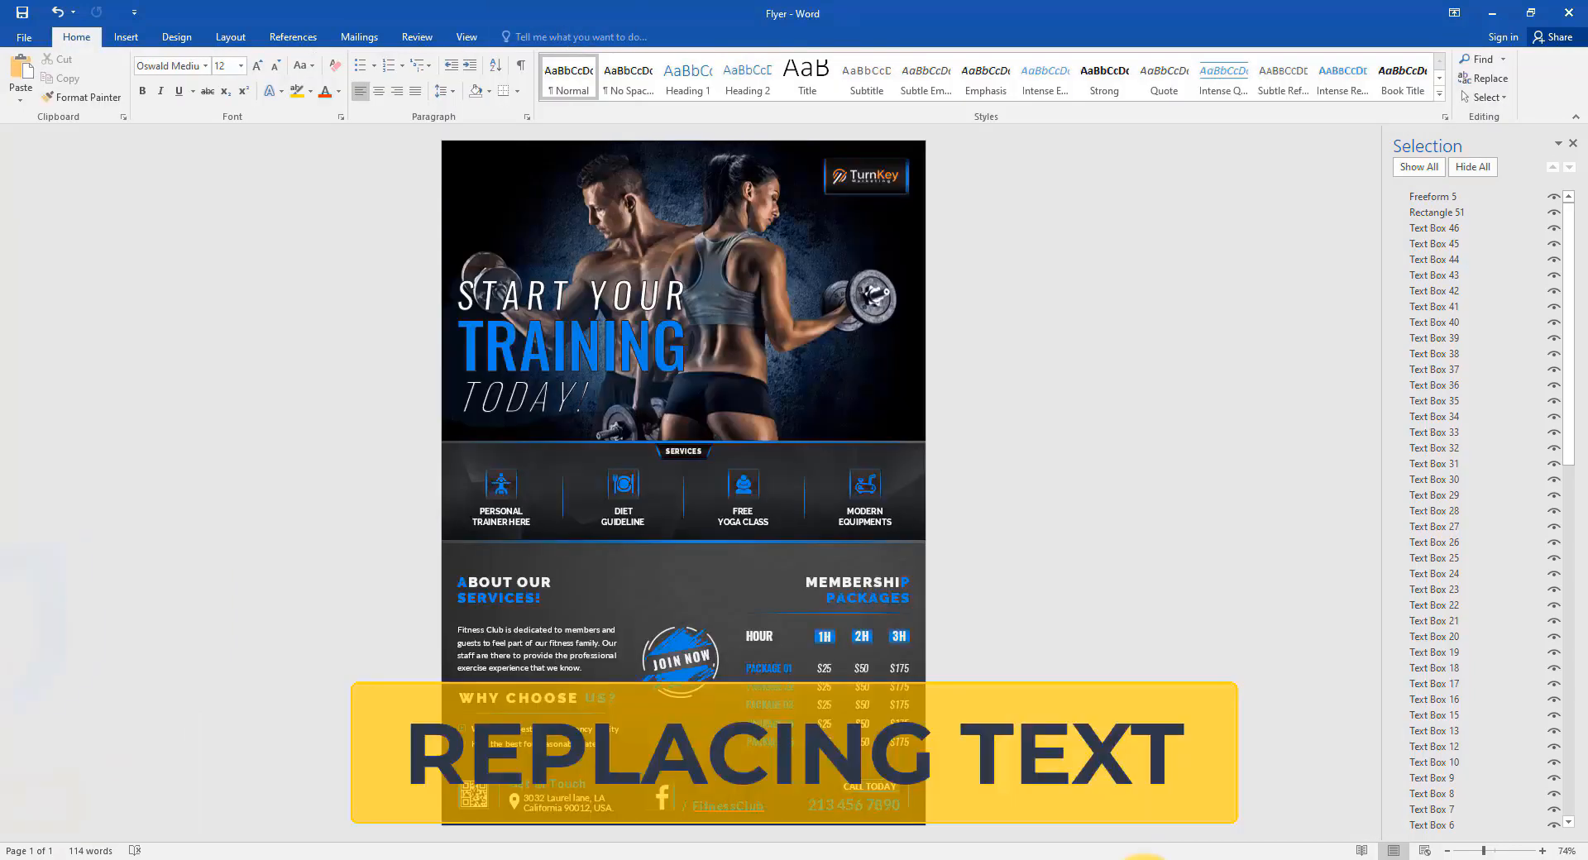
Retype the ABOUT OUR SERVICES! heading as 'Headline Here'.
scroll(525, 603, "up", 5, "ctrl")
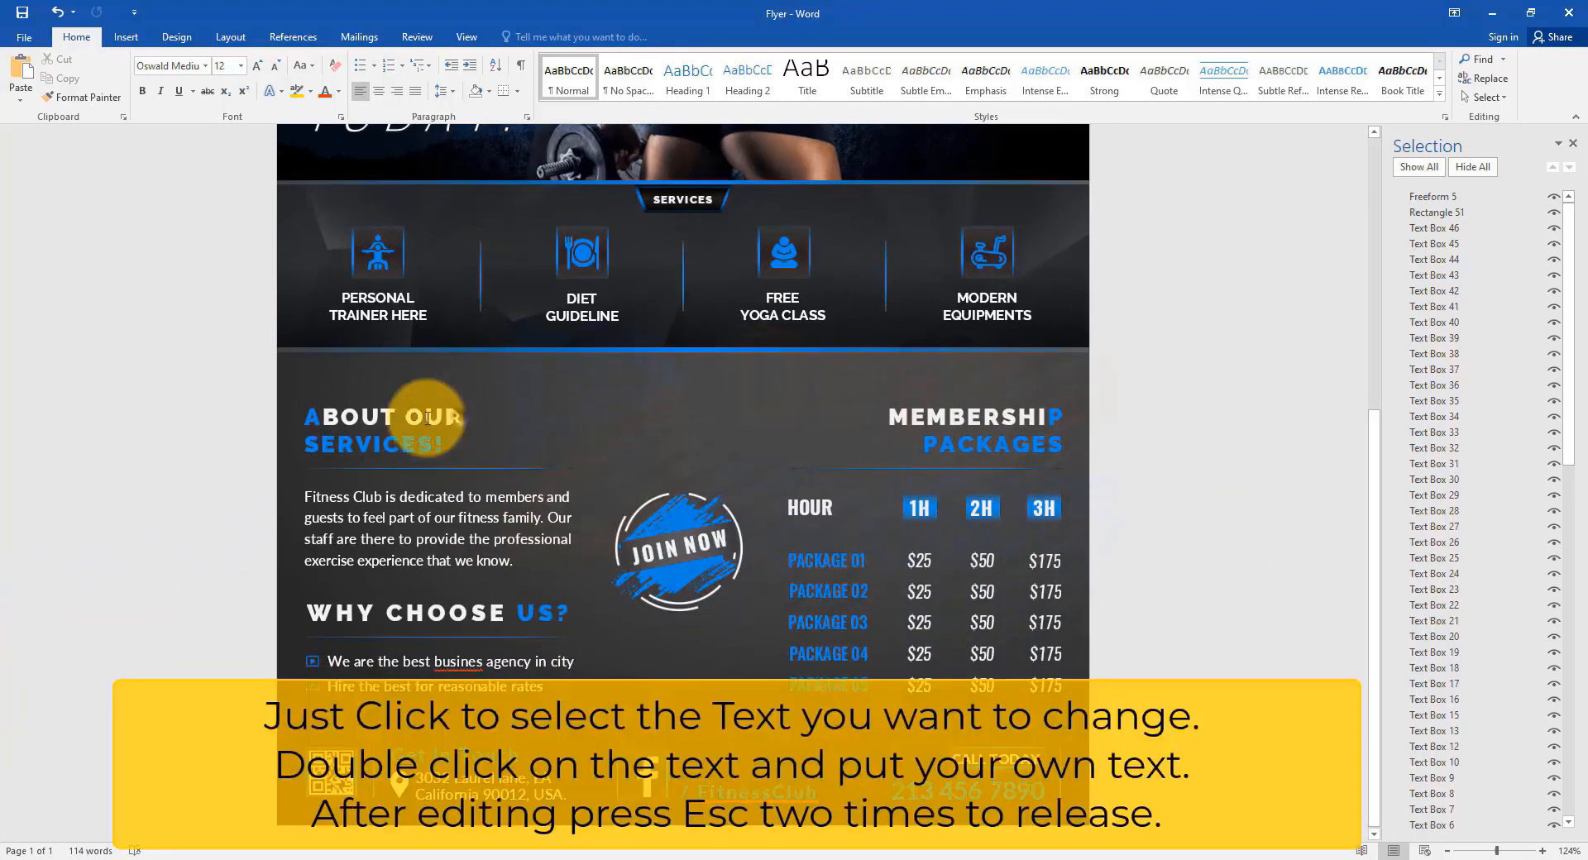
left_click(331, 418)
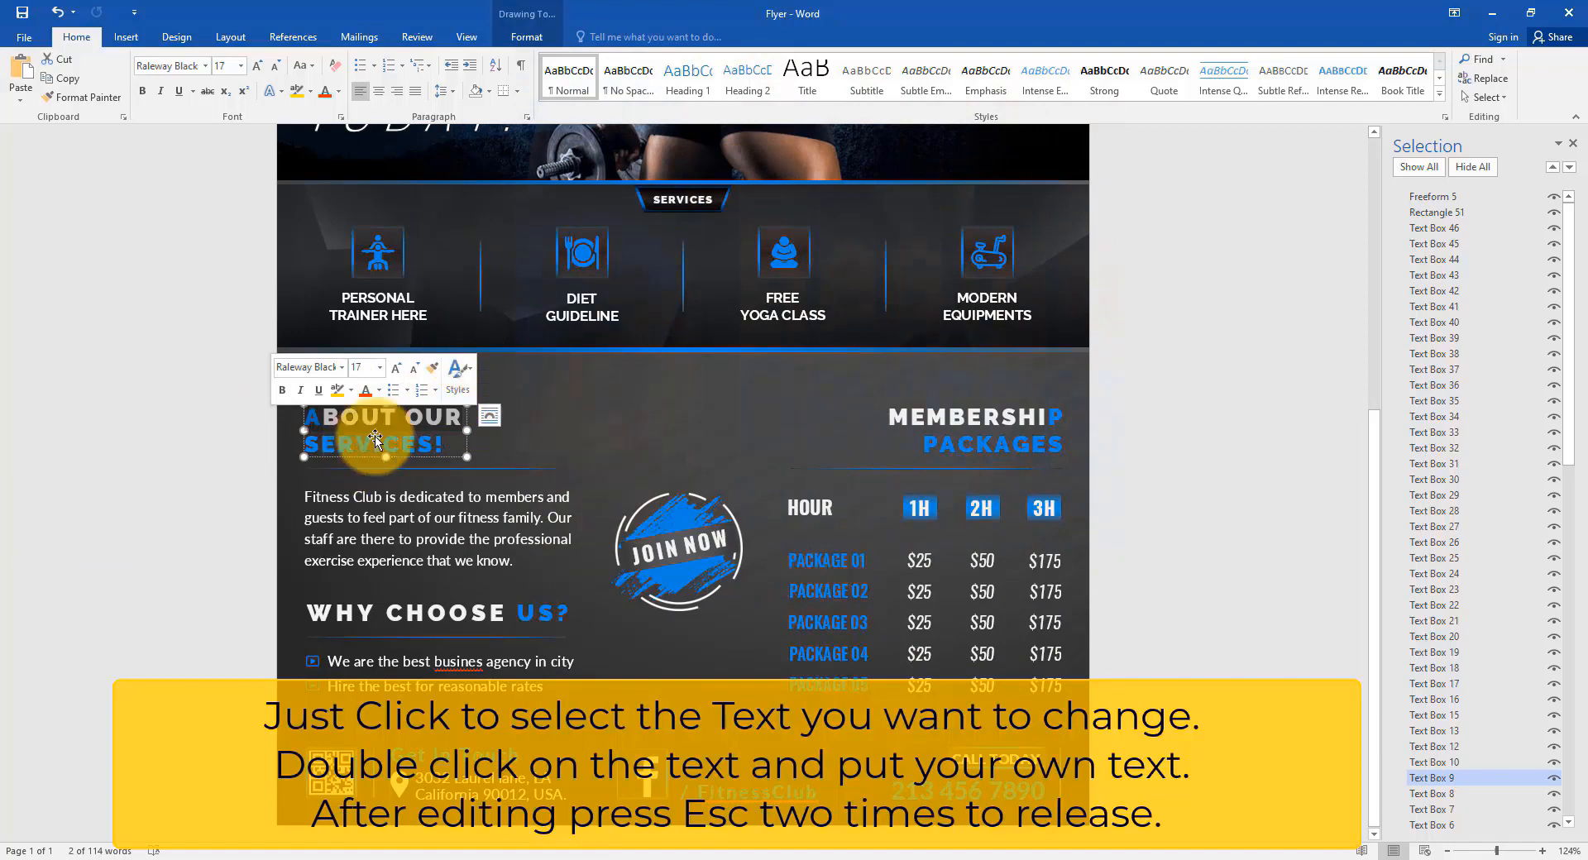
left_click(389, 418)
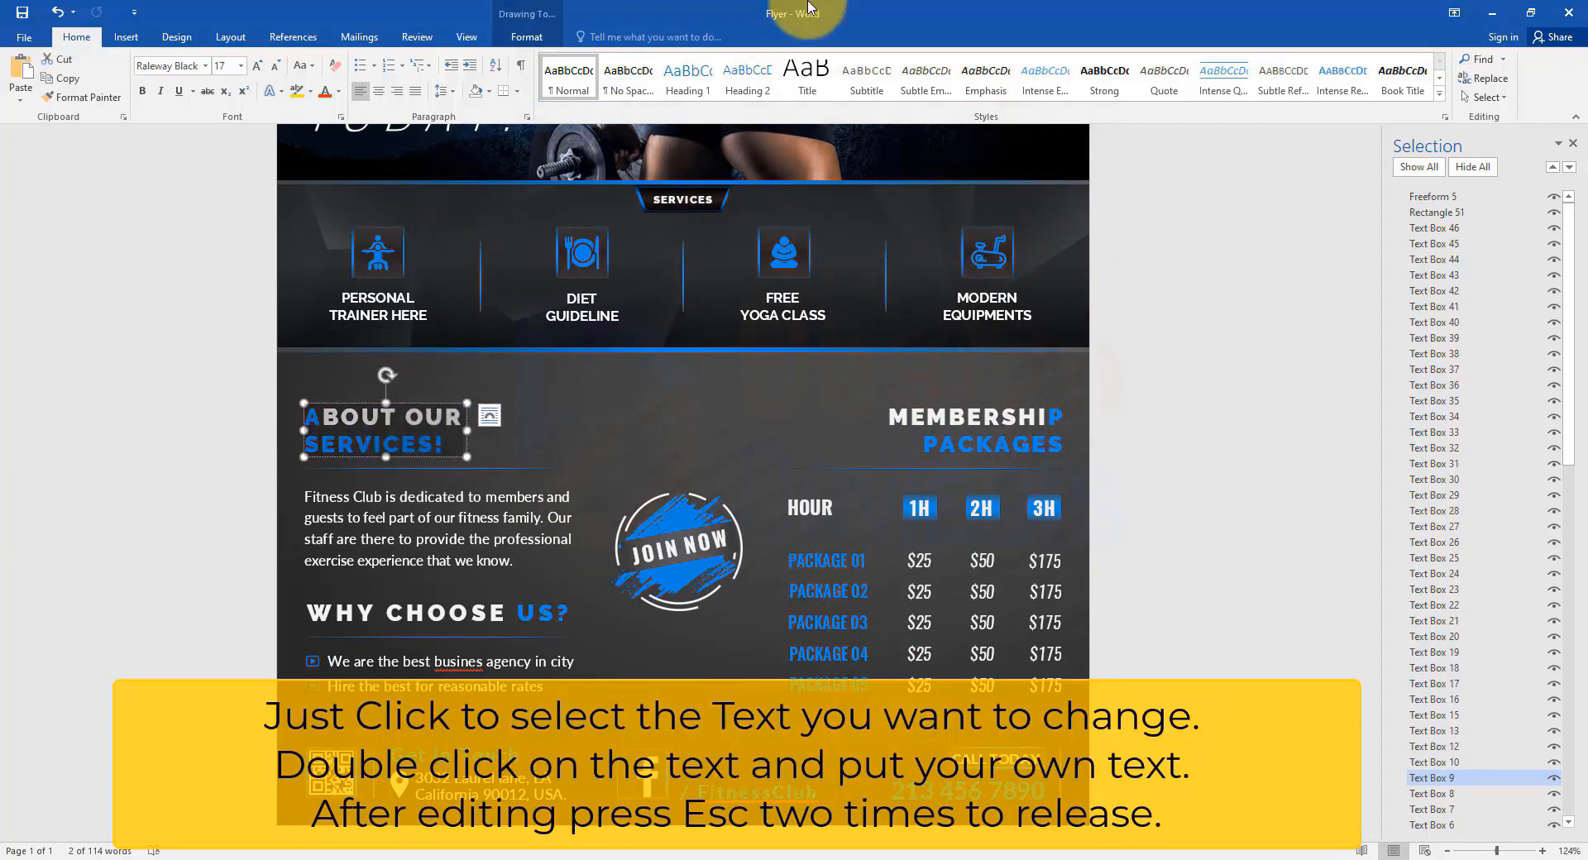
type("Headline Here")
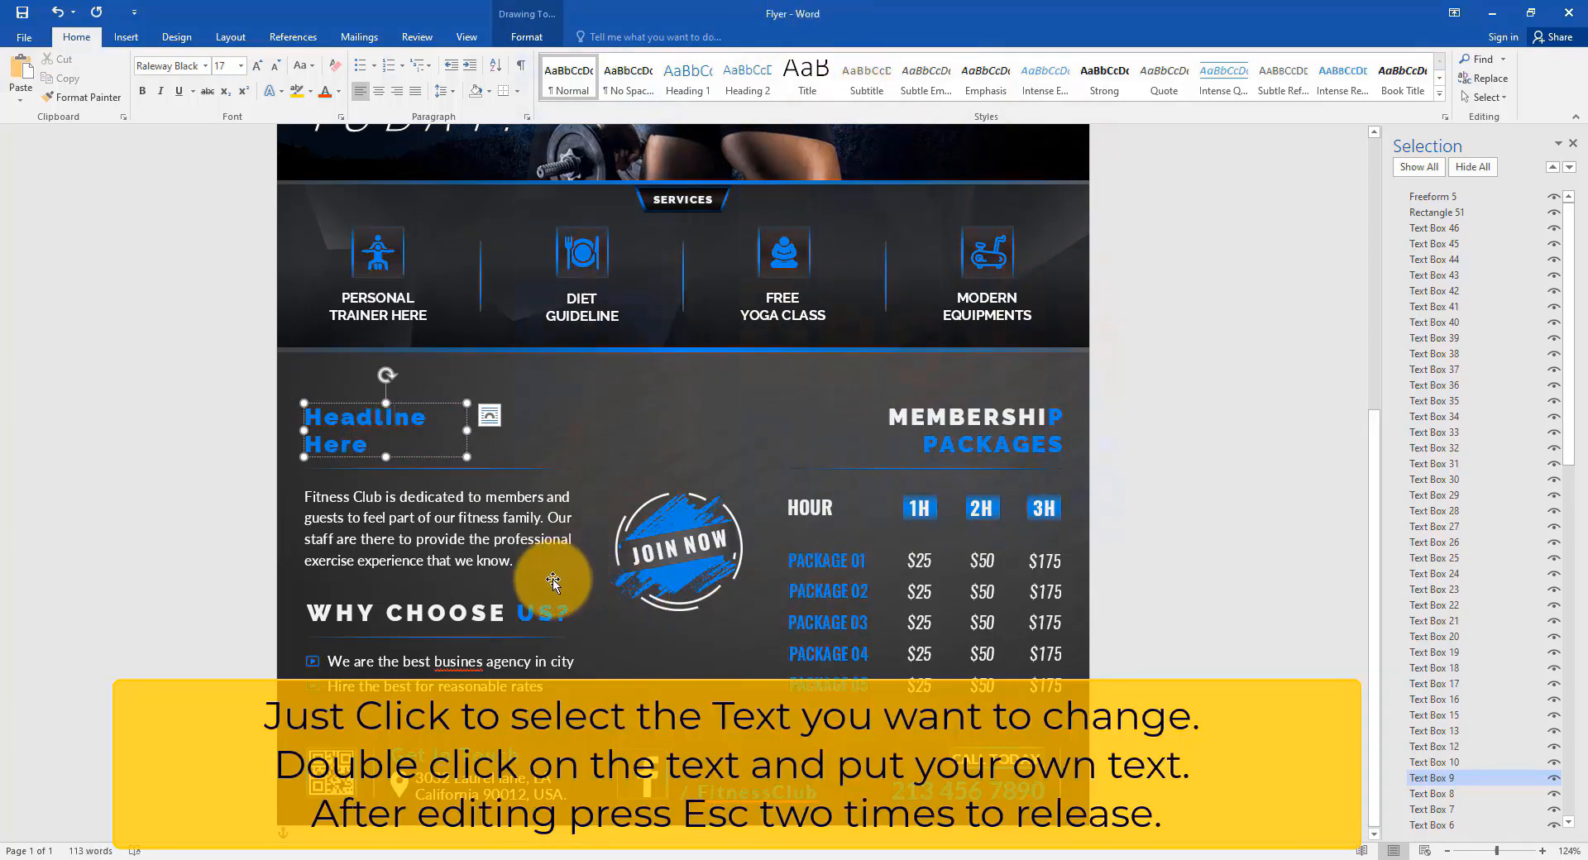
Replace the Fitness Club paragraph with the one-word placeholder 'Description'.
left_click(542, 608)
left_click(497, 529)
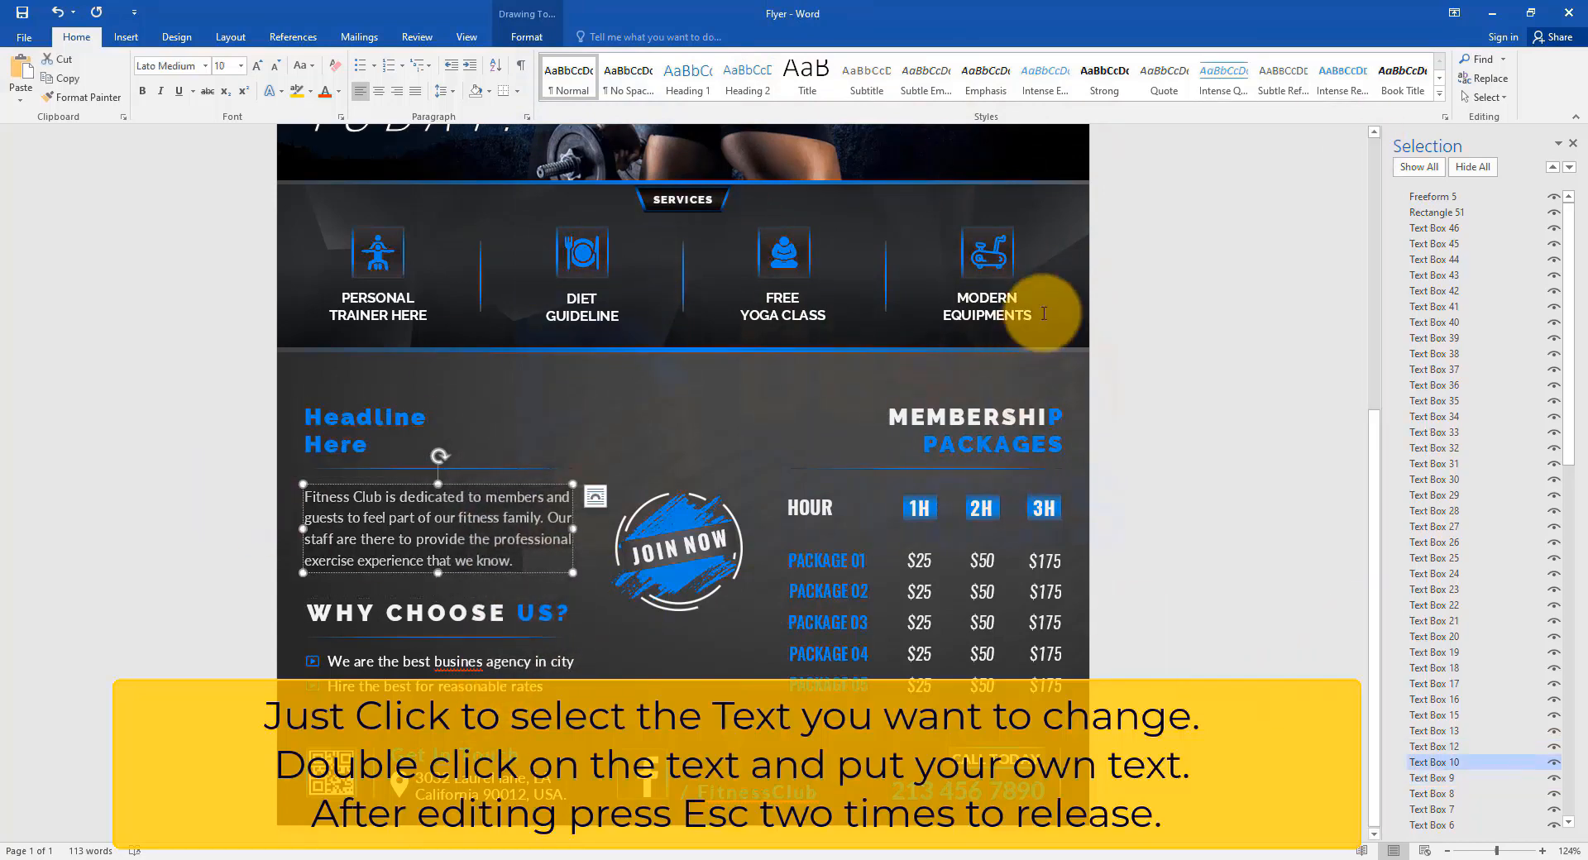
type("Describtion")
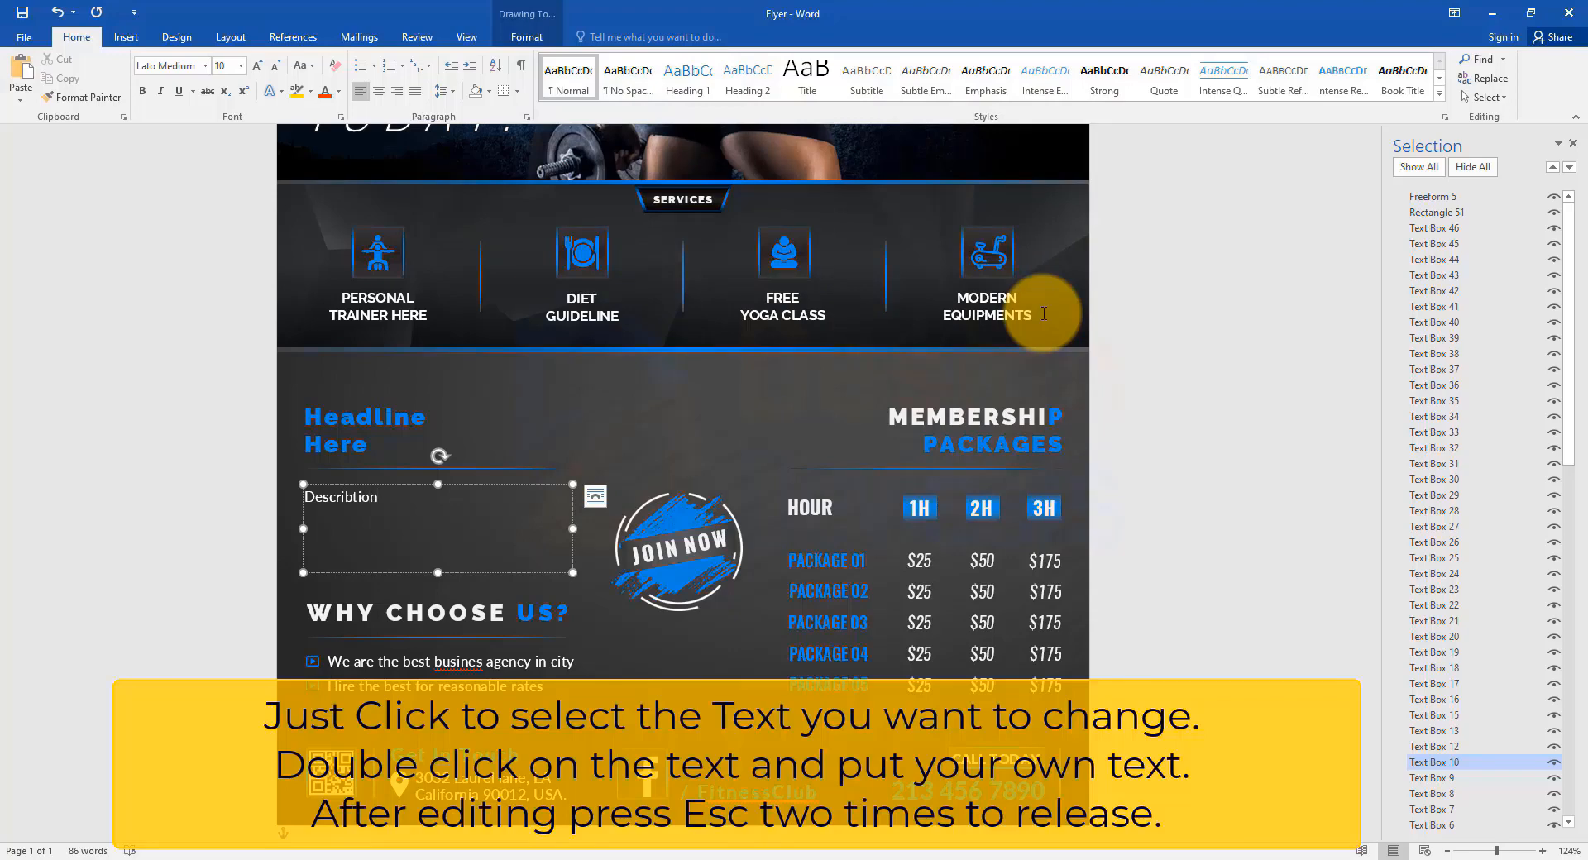
left_click(819, 562)
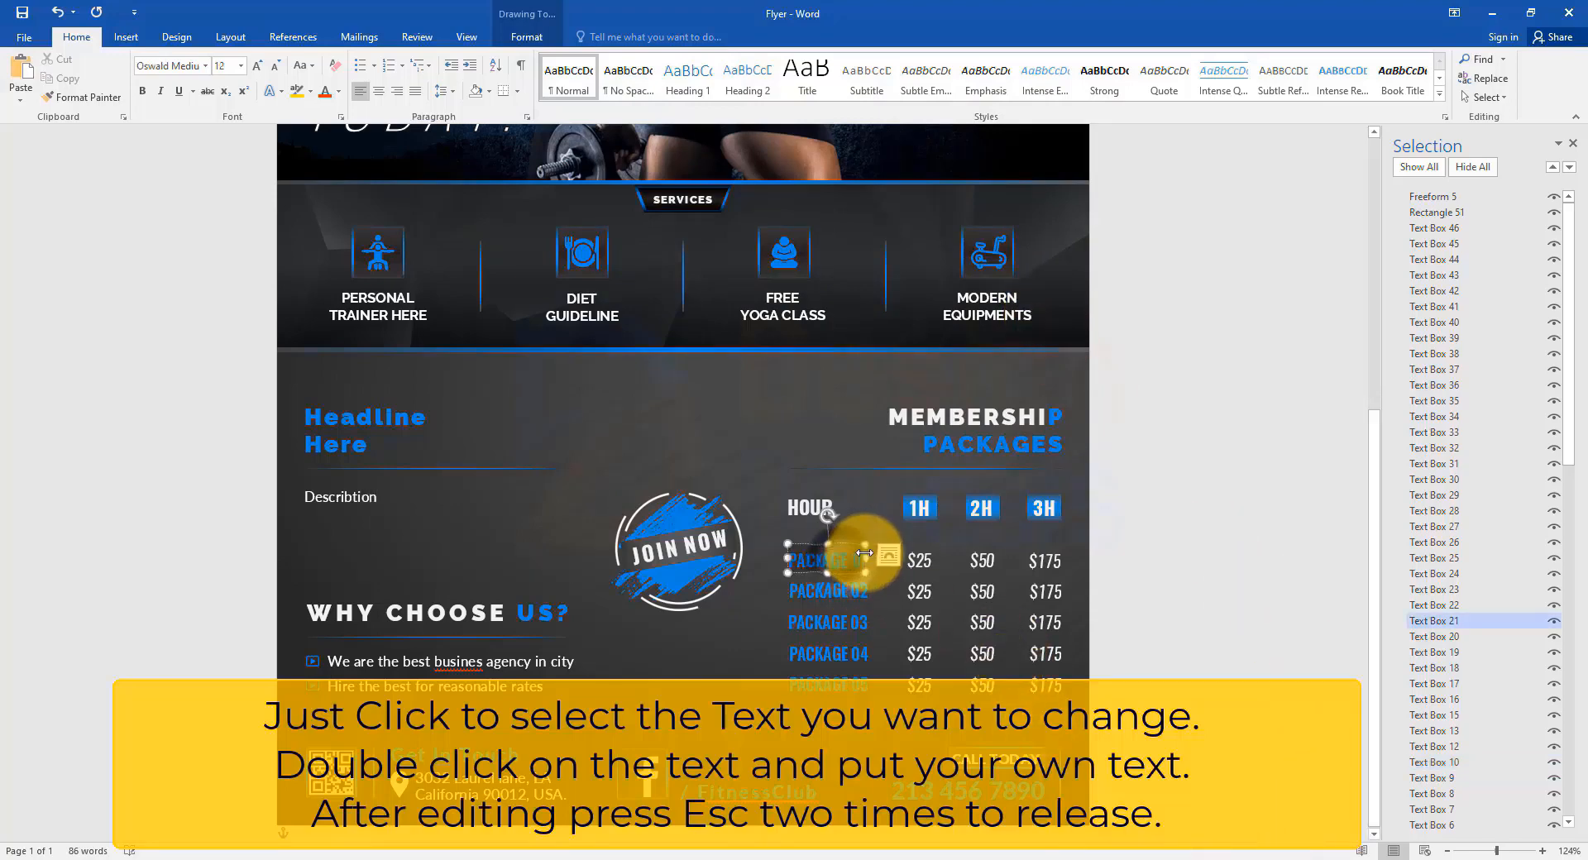
Label the first package 'Package 1' and set its 1H price to $10.
left_click_drag(864, 552, 807, 552)
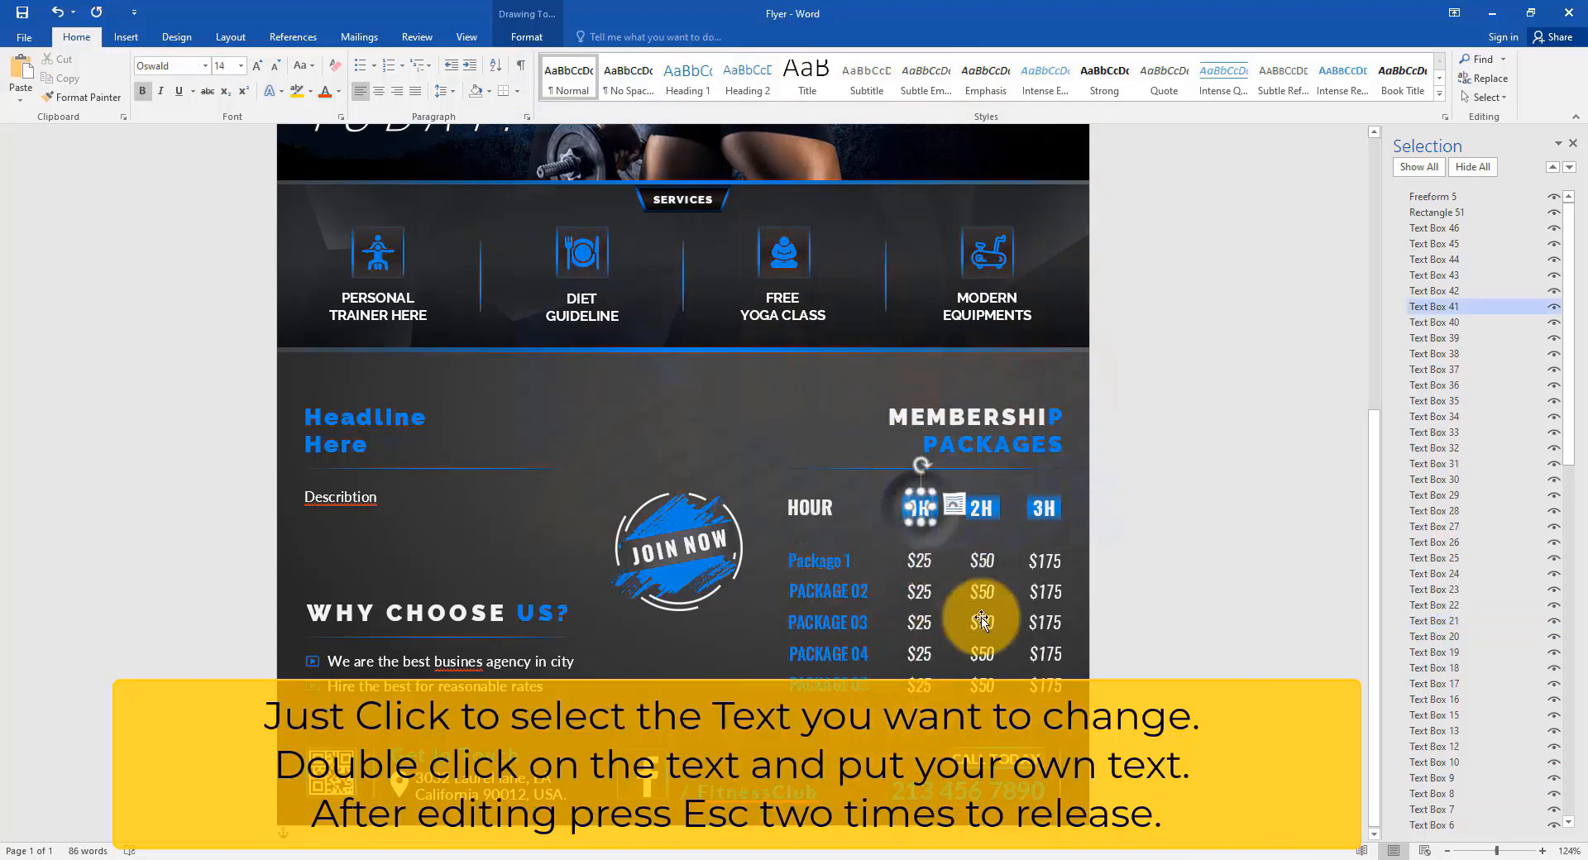
left_click(918, 561)
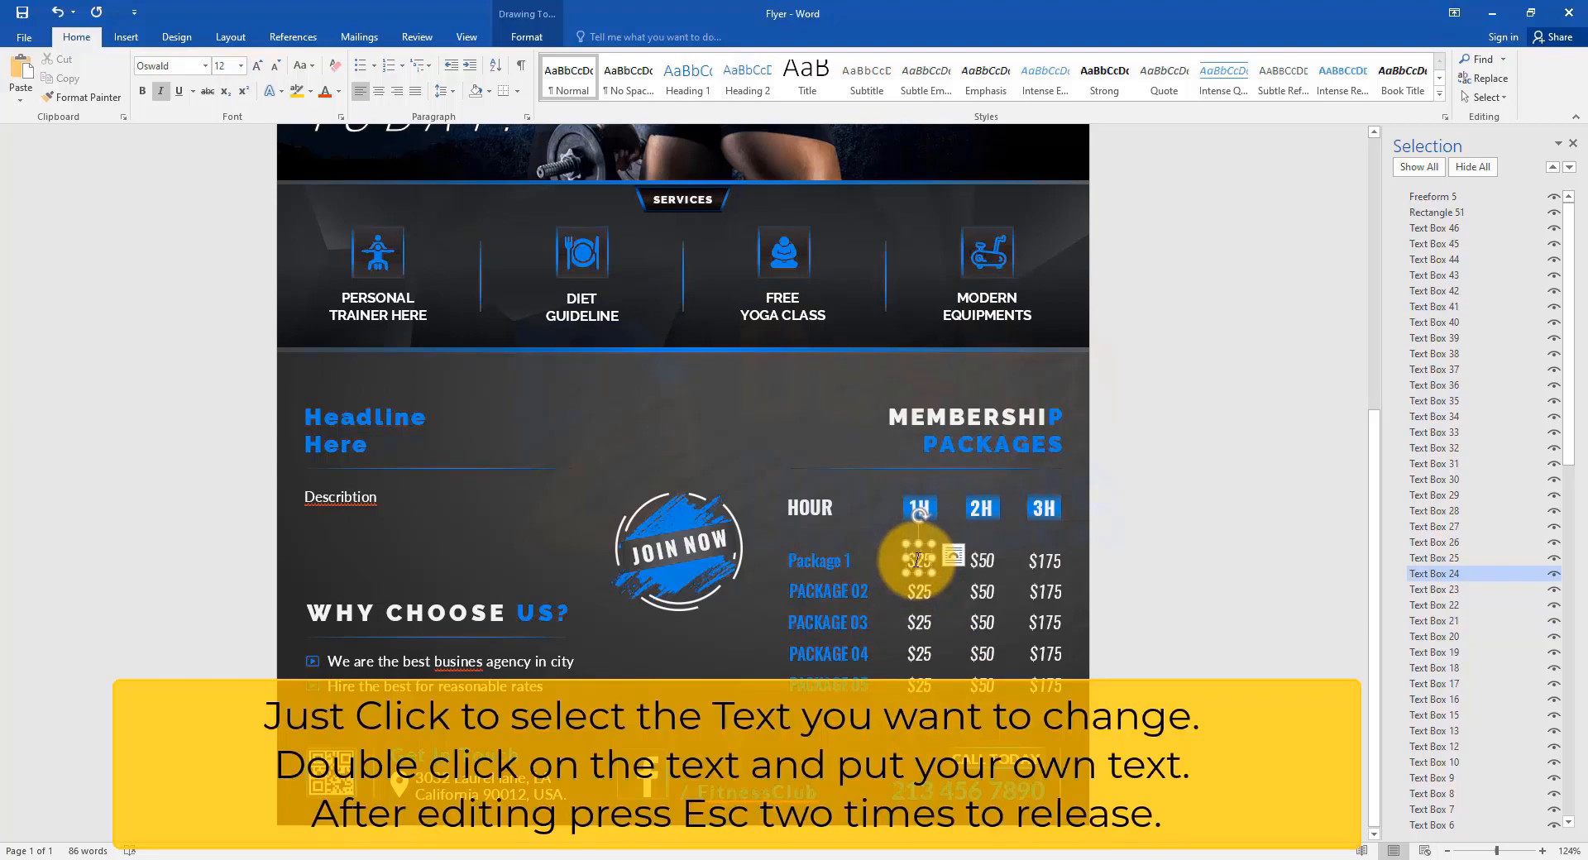
double_click(933, 562)
type("10")
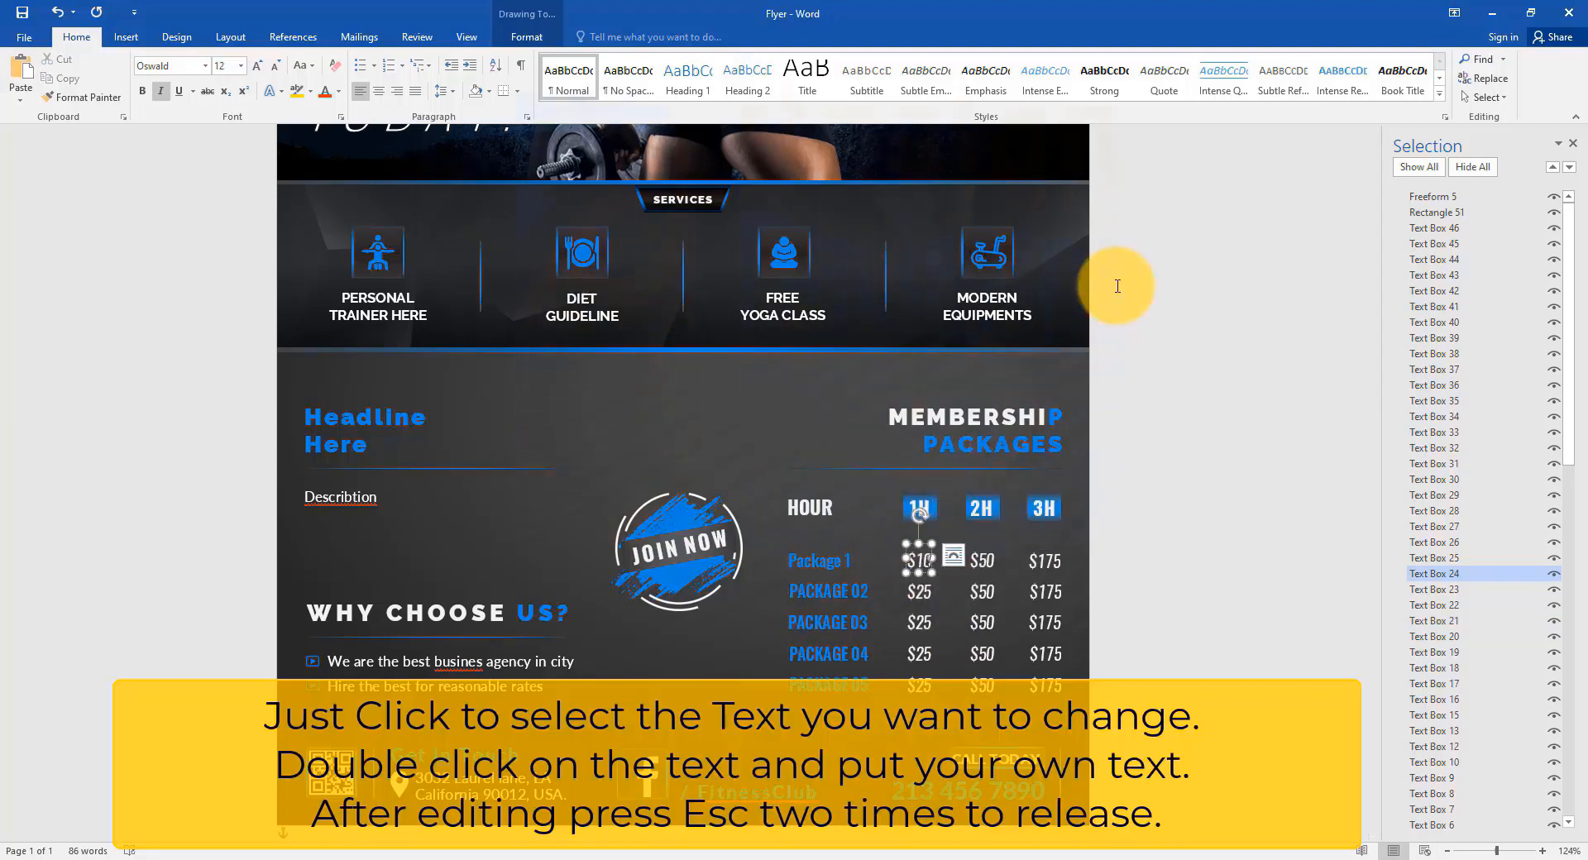
Change the two 2H prices for Packages 03 and 04 to $05 and $07.
double_click(986, 627)
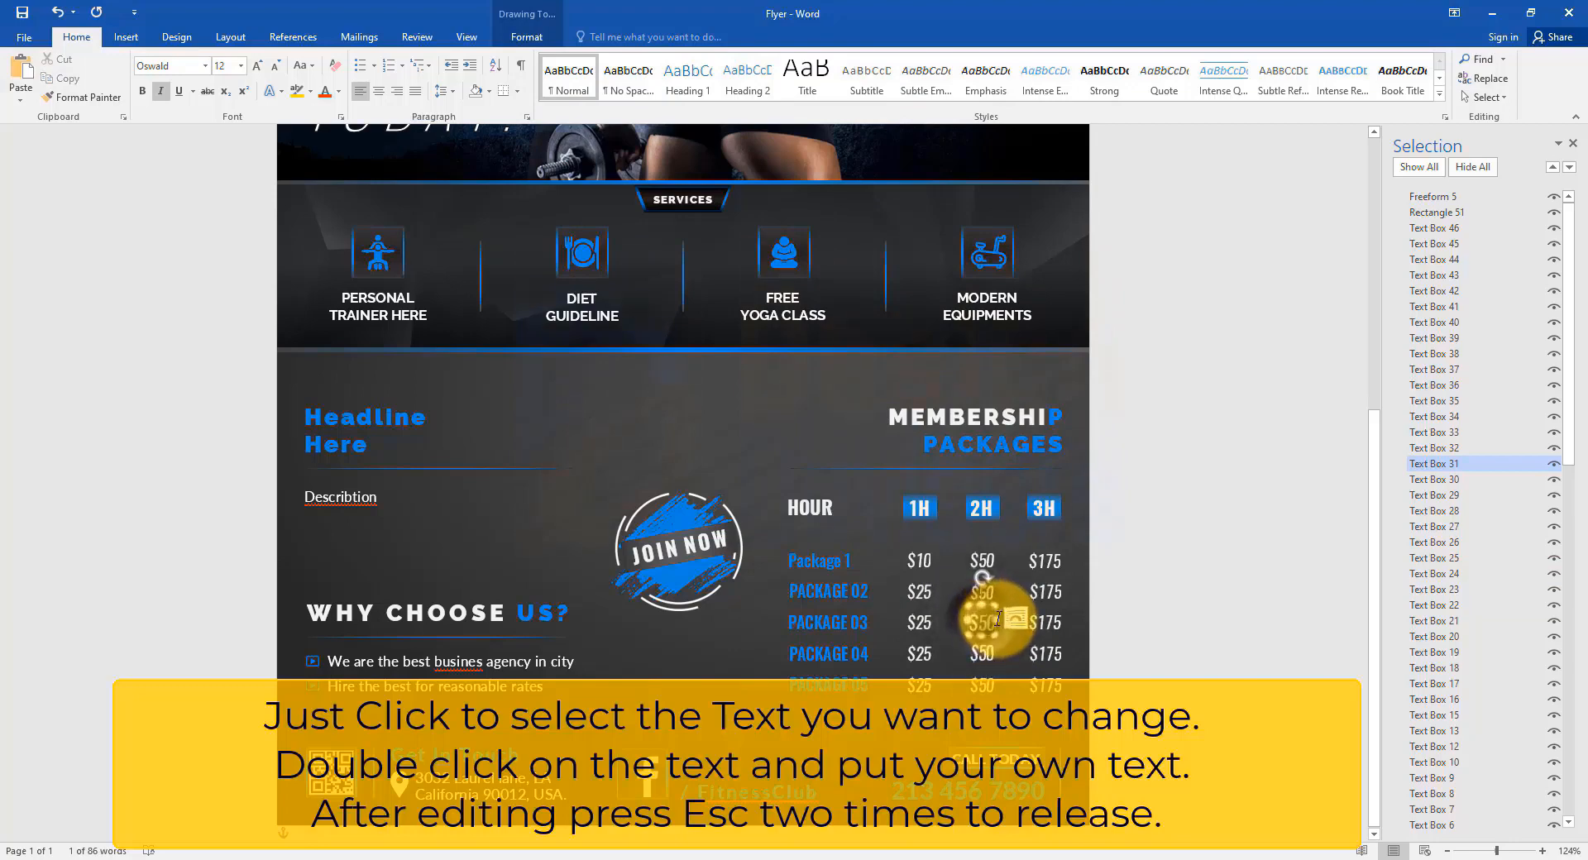
double_click(982, 622)
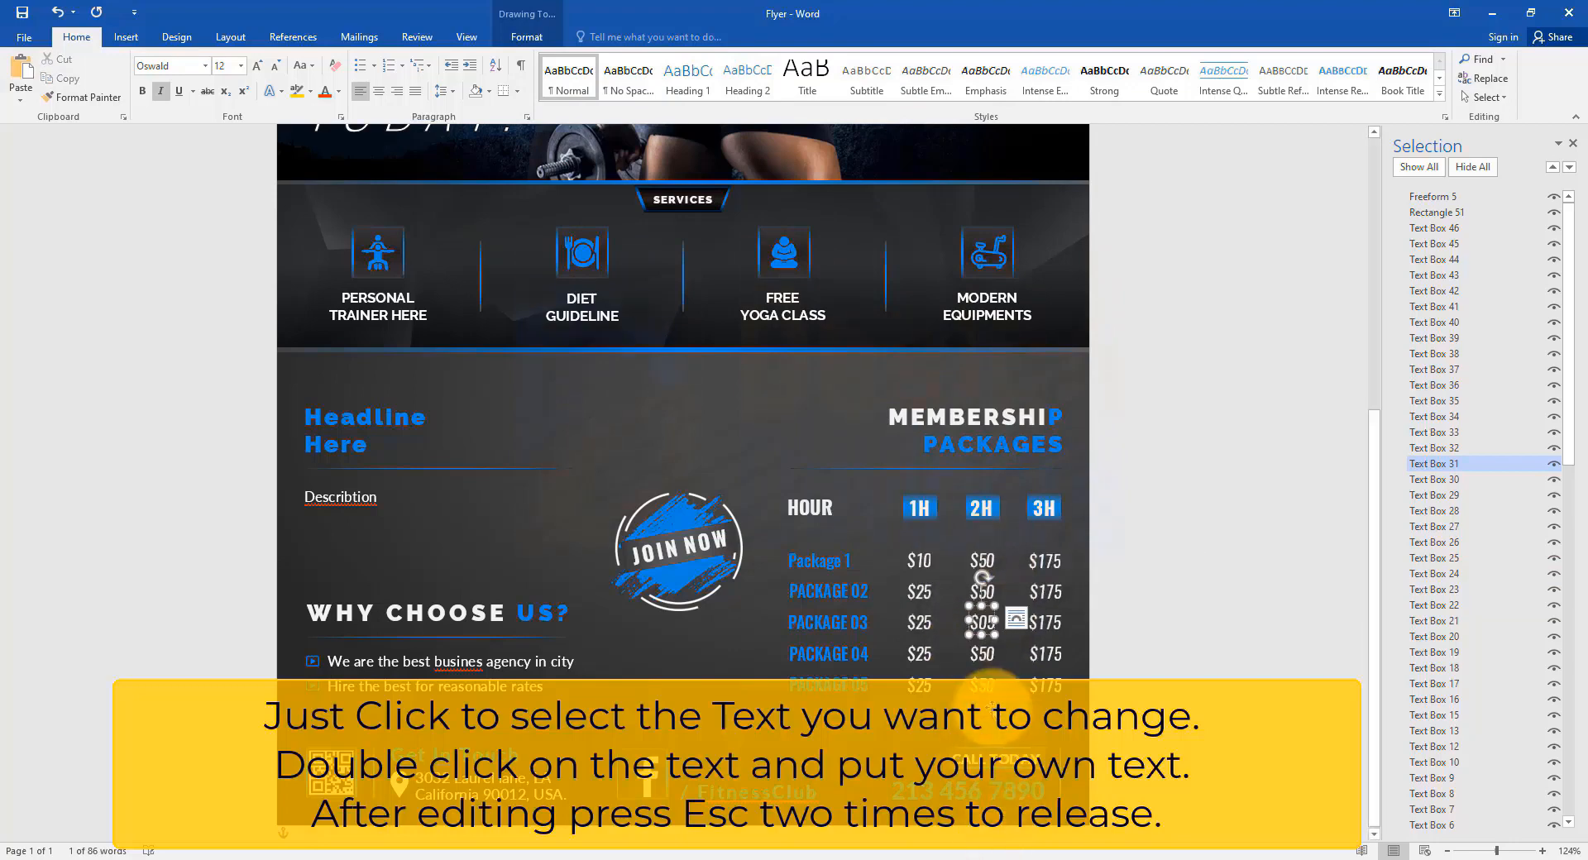
left_click(984, 657)
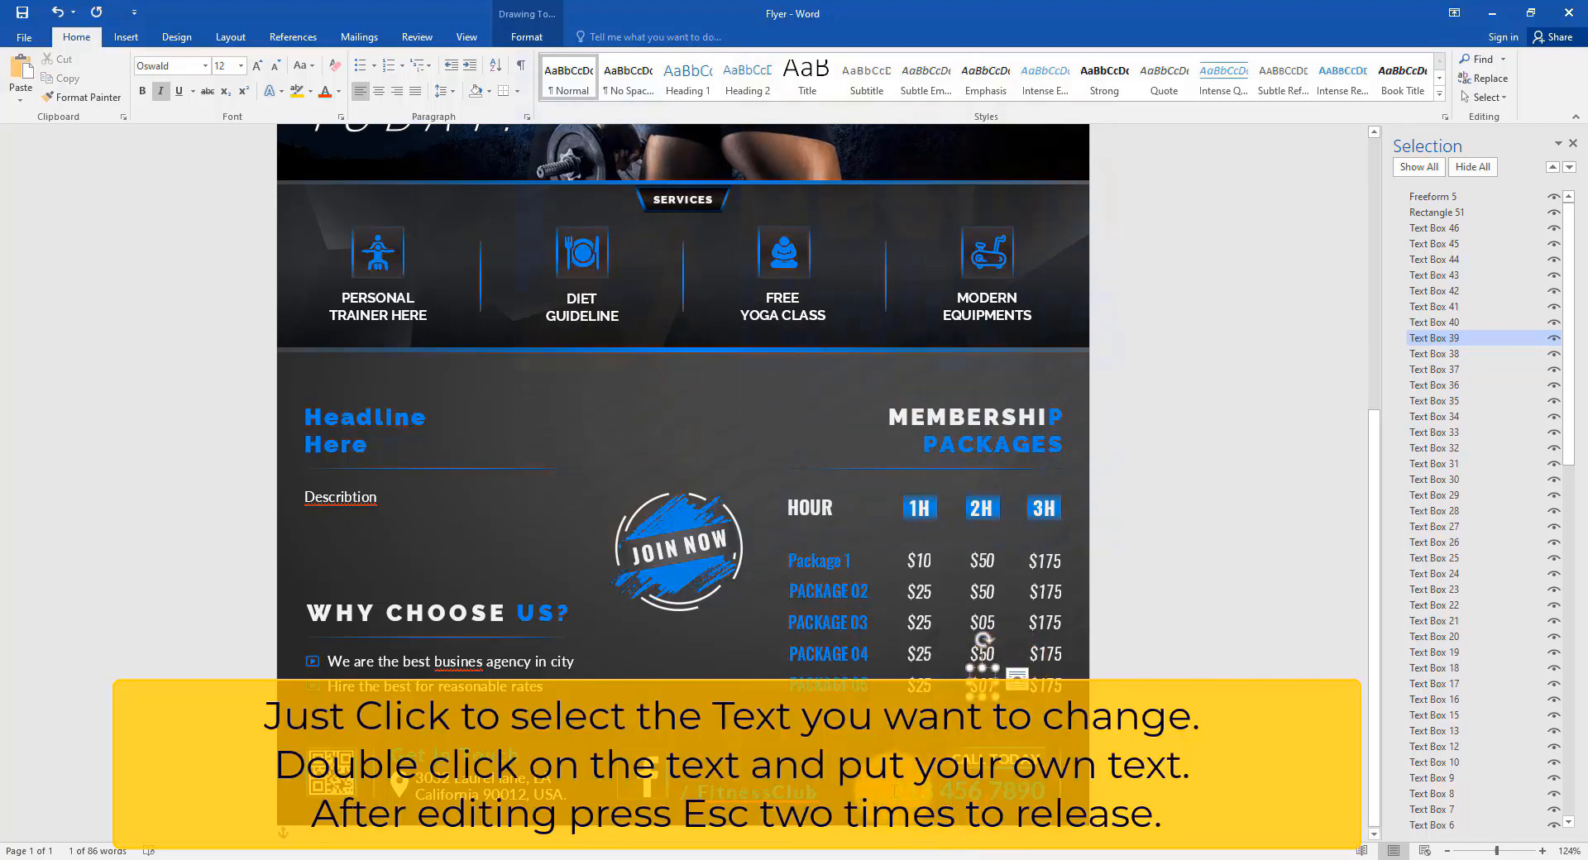
key("Escape")
left_click(750, 799)
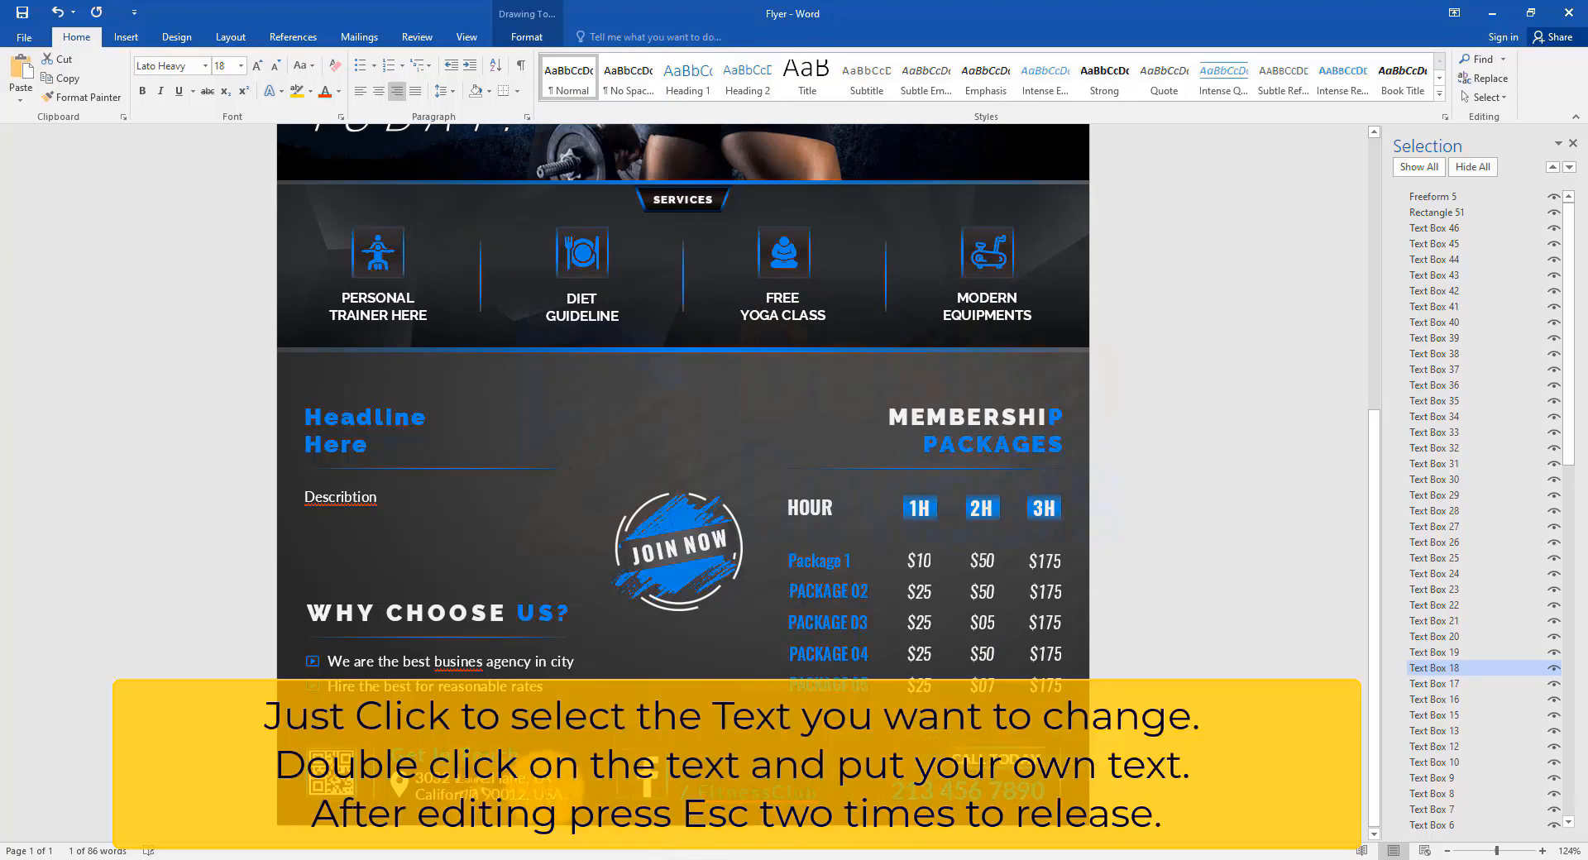
left_click(829, 633)
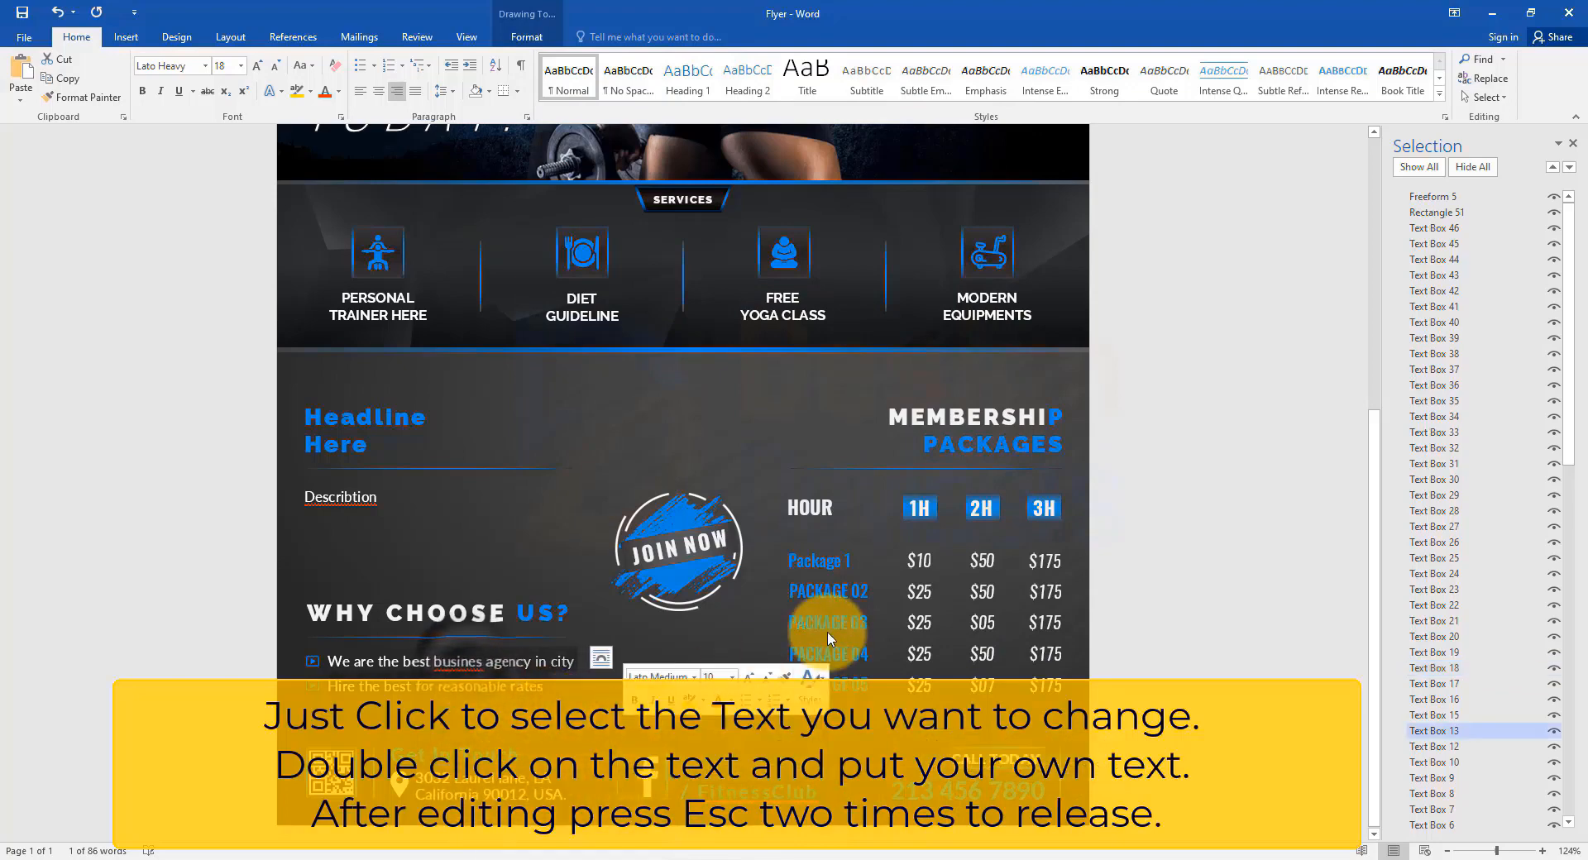
scroll(751, 559, "up", 7)
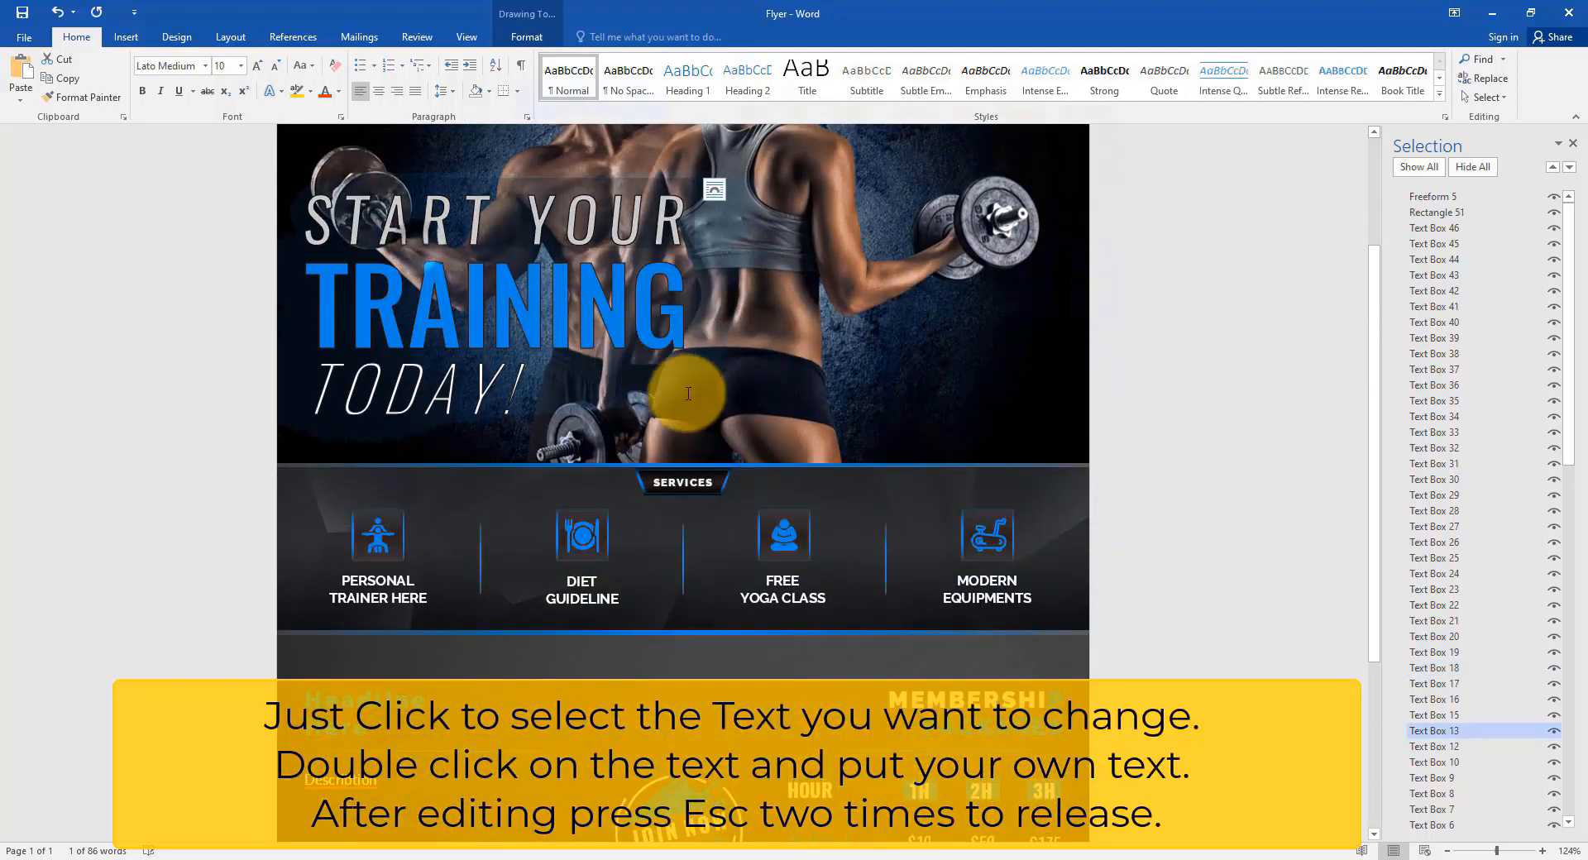
scroll(549, 343, "down", 6, "ctrl")
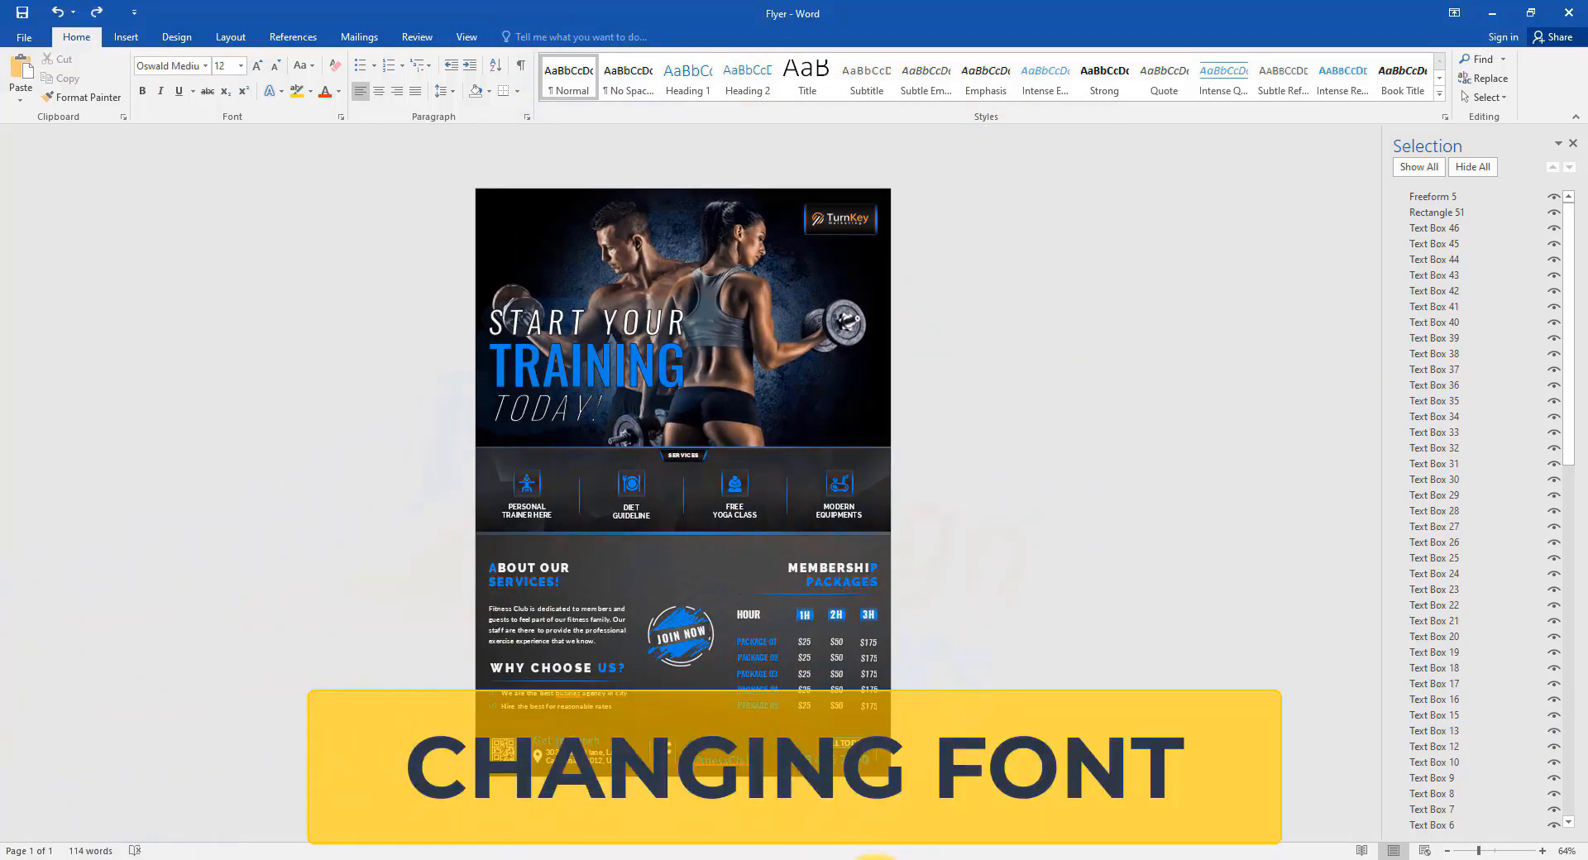
Set the ABOUT OUR SERVICES! heading font to Roboto.
scroll(773, 674, "up", 5, "ctrl")
left_click(896, 459)
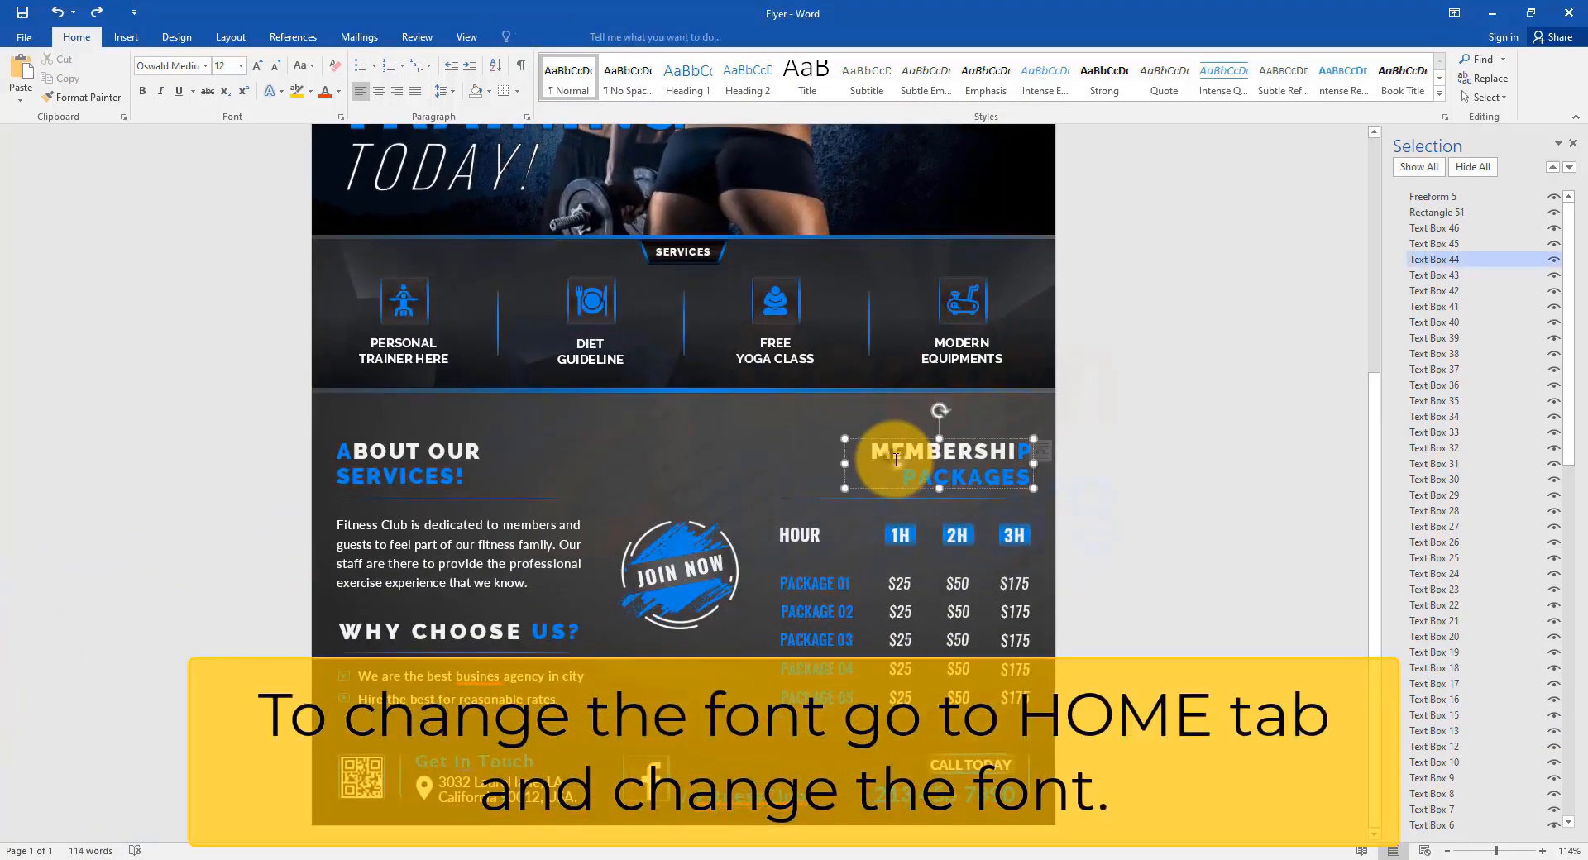
left_click(1037, 473)
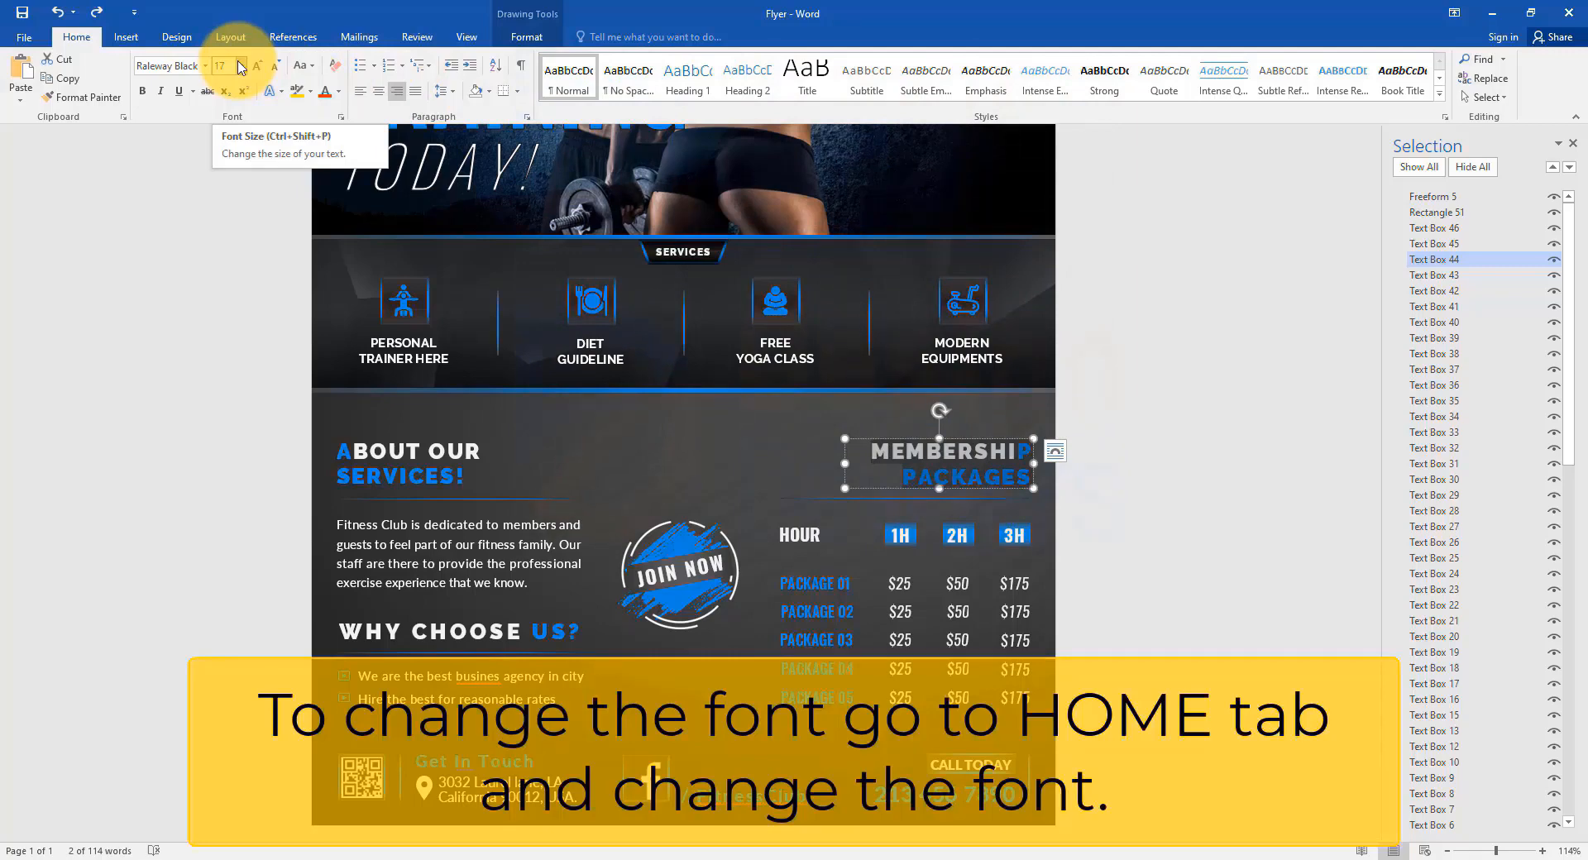
left_click(206, 67)
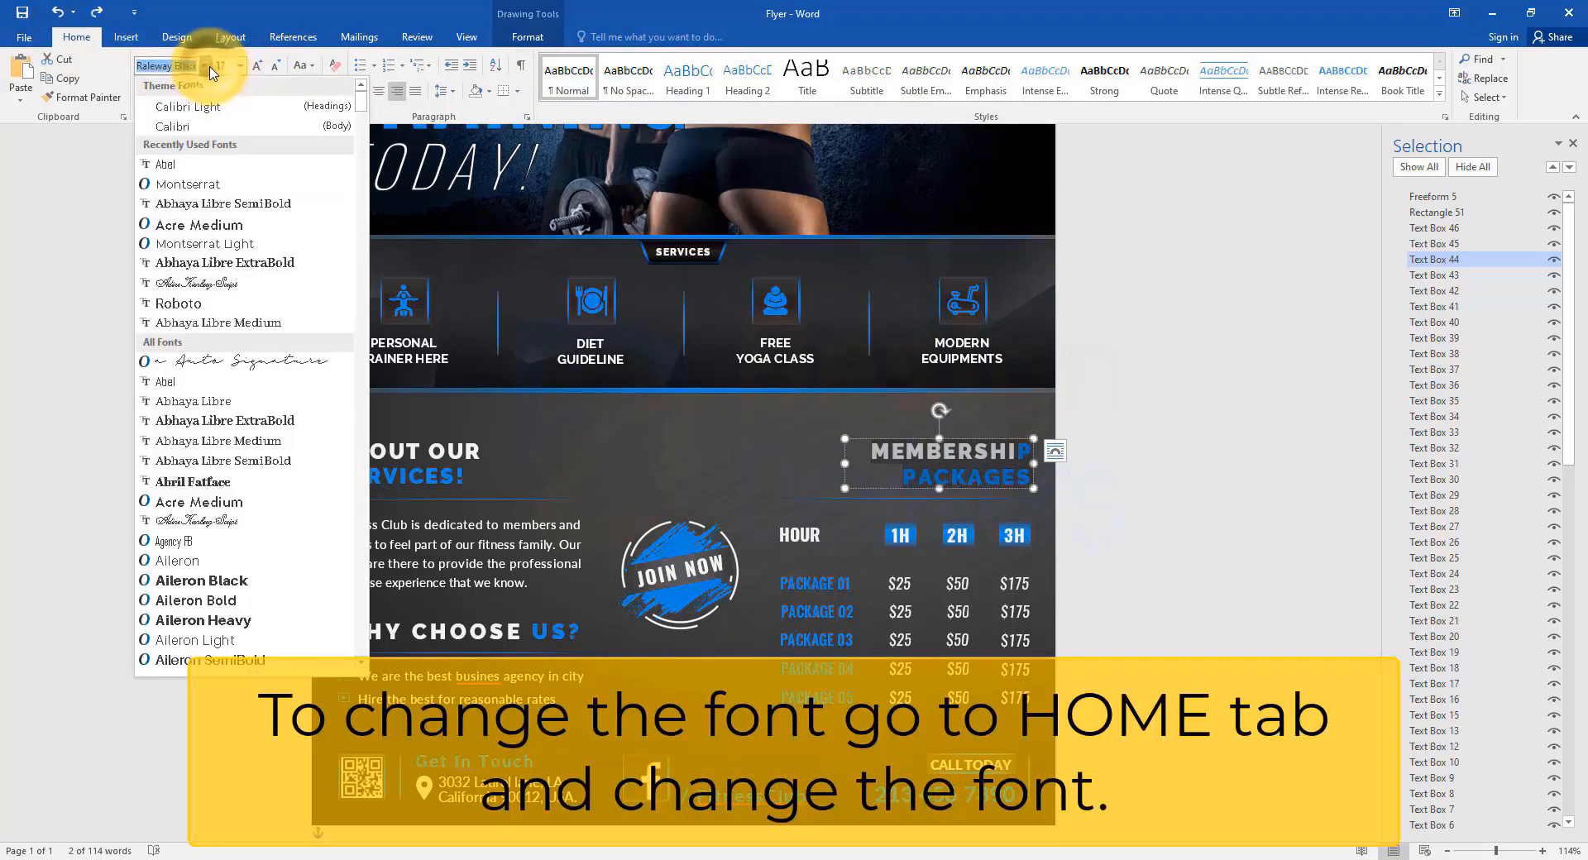
key("Escape")
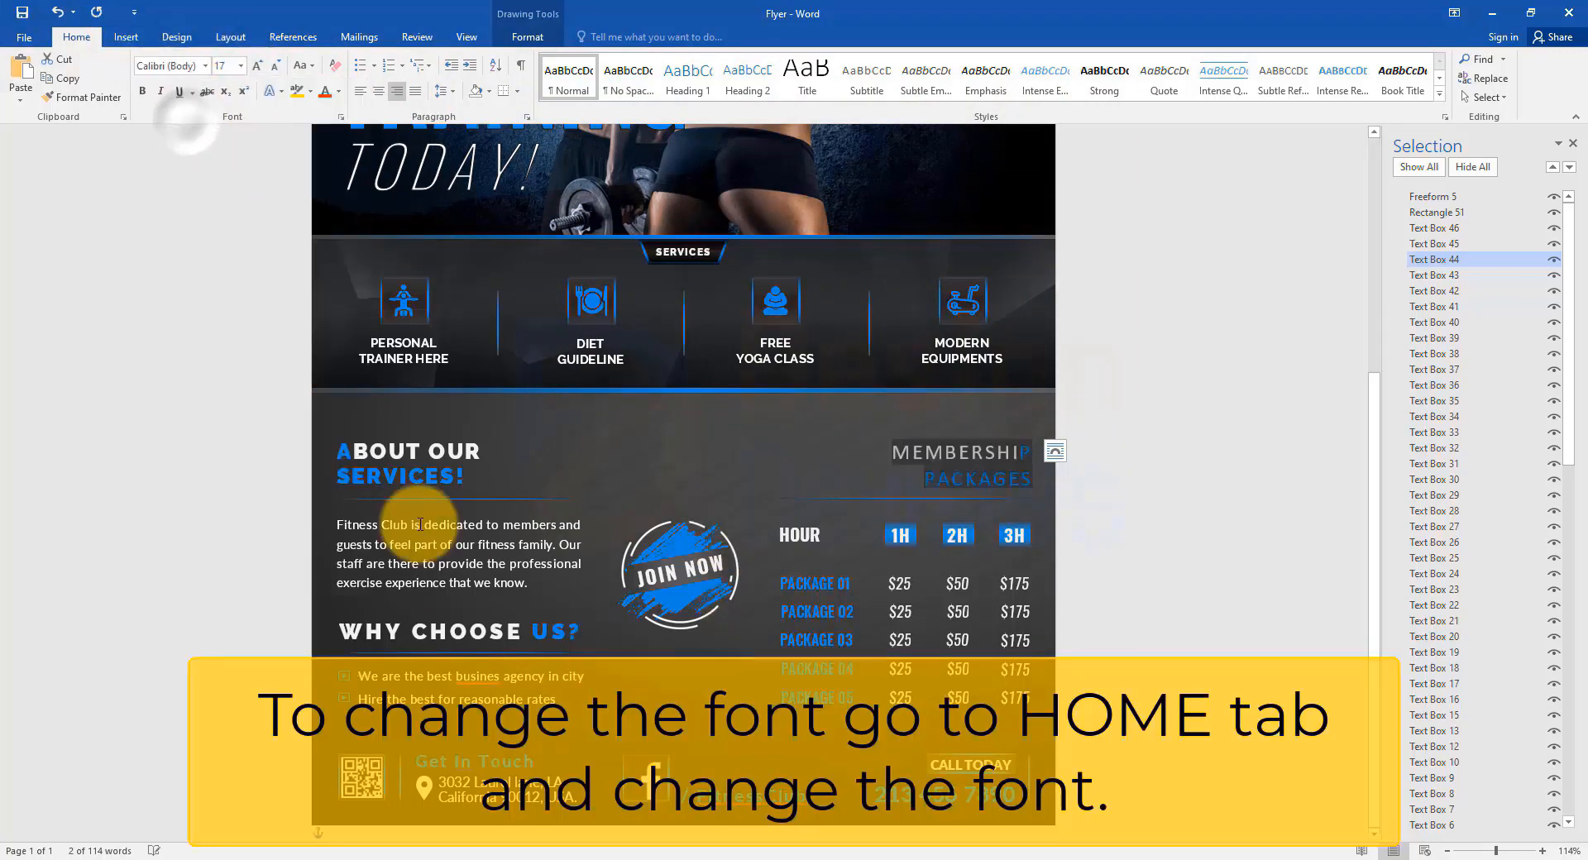
left_click(423, 454)
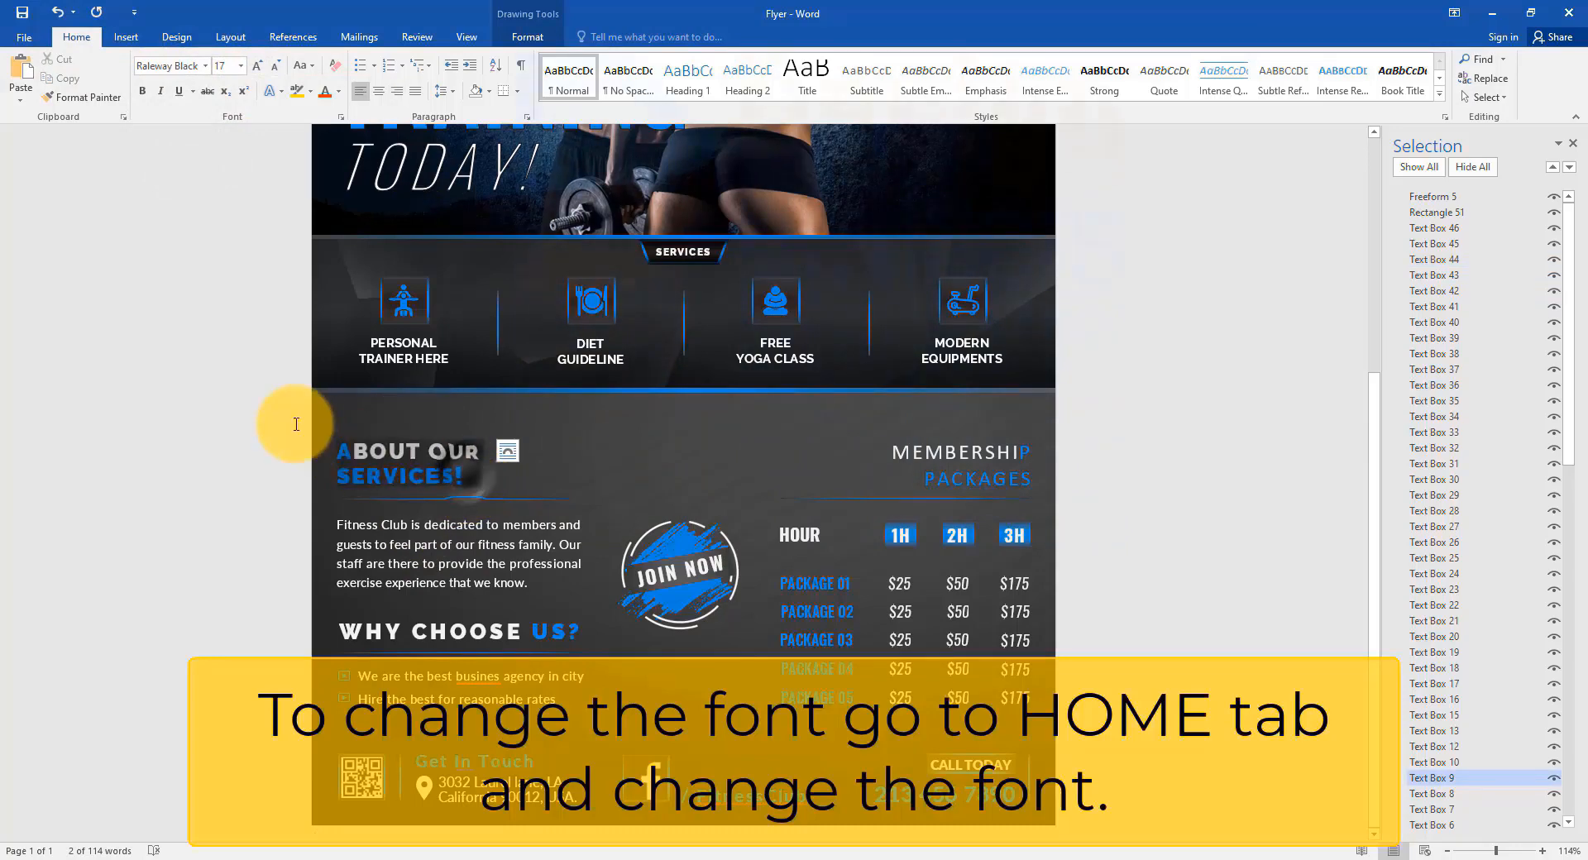
left_click(206, 66)
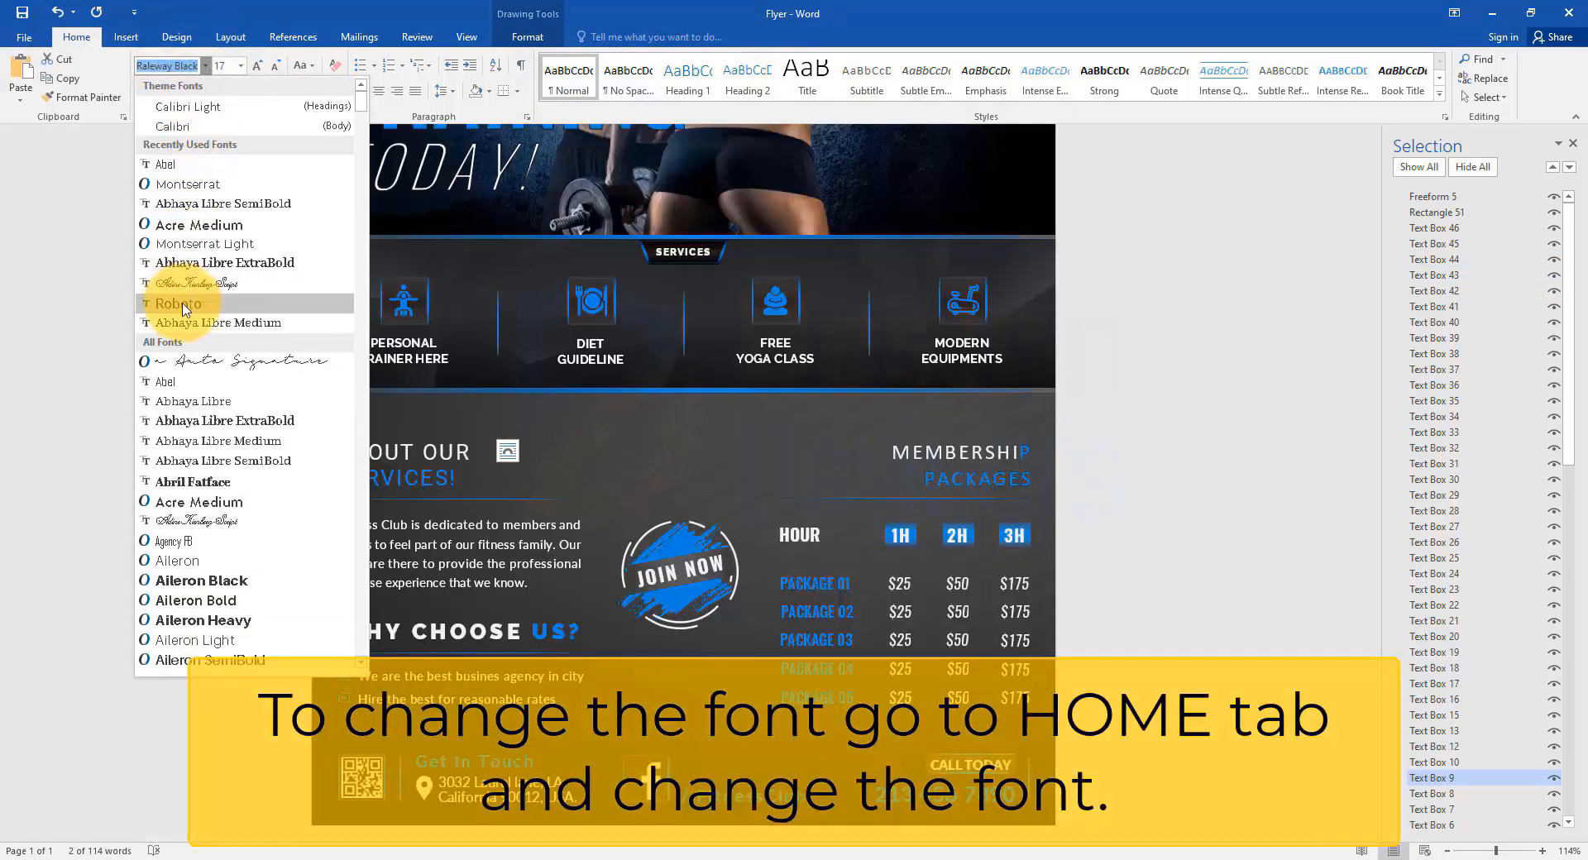
left_click(179, 304)
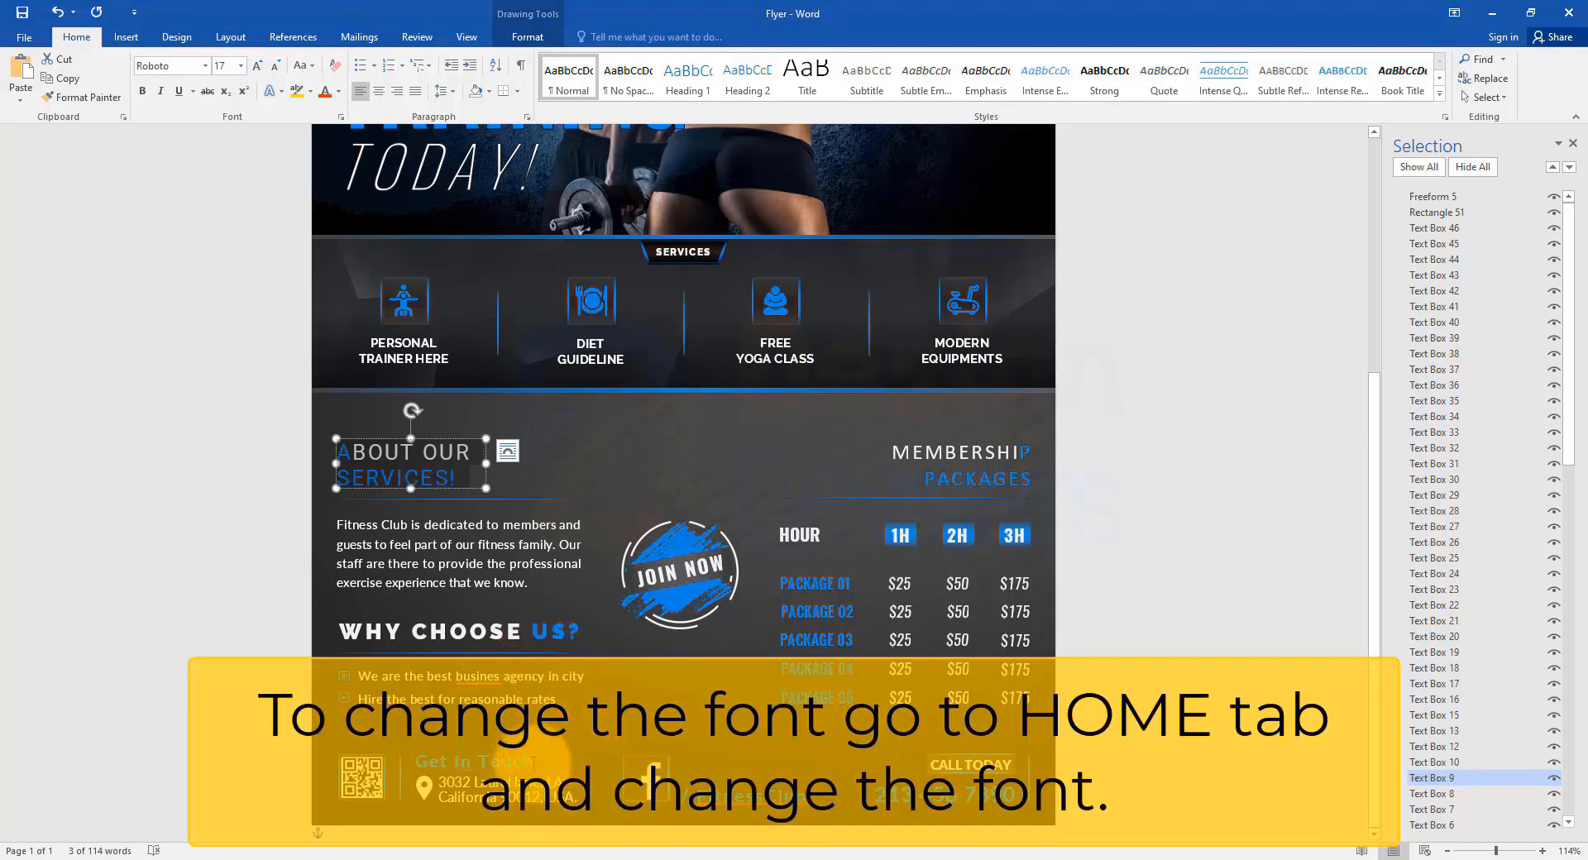
Change Get In Touch to Abel and the next footer contact box to Abhaya Libre.
left_click(531, 761)
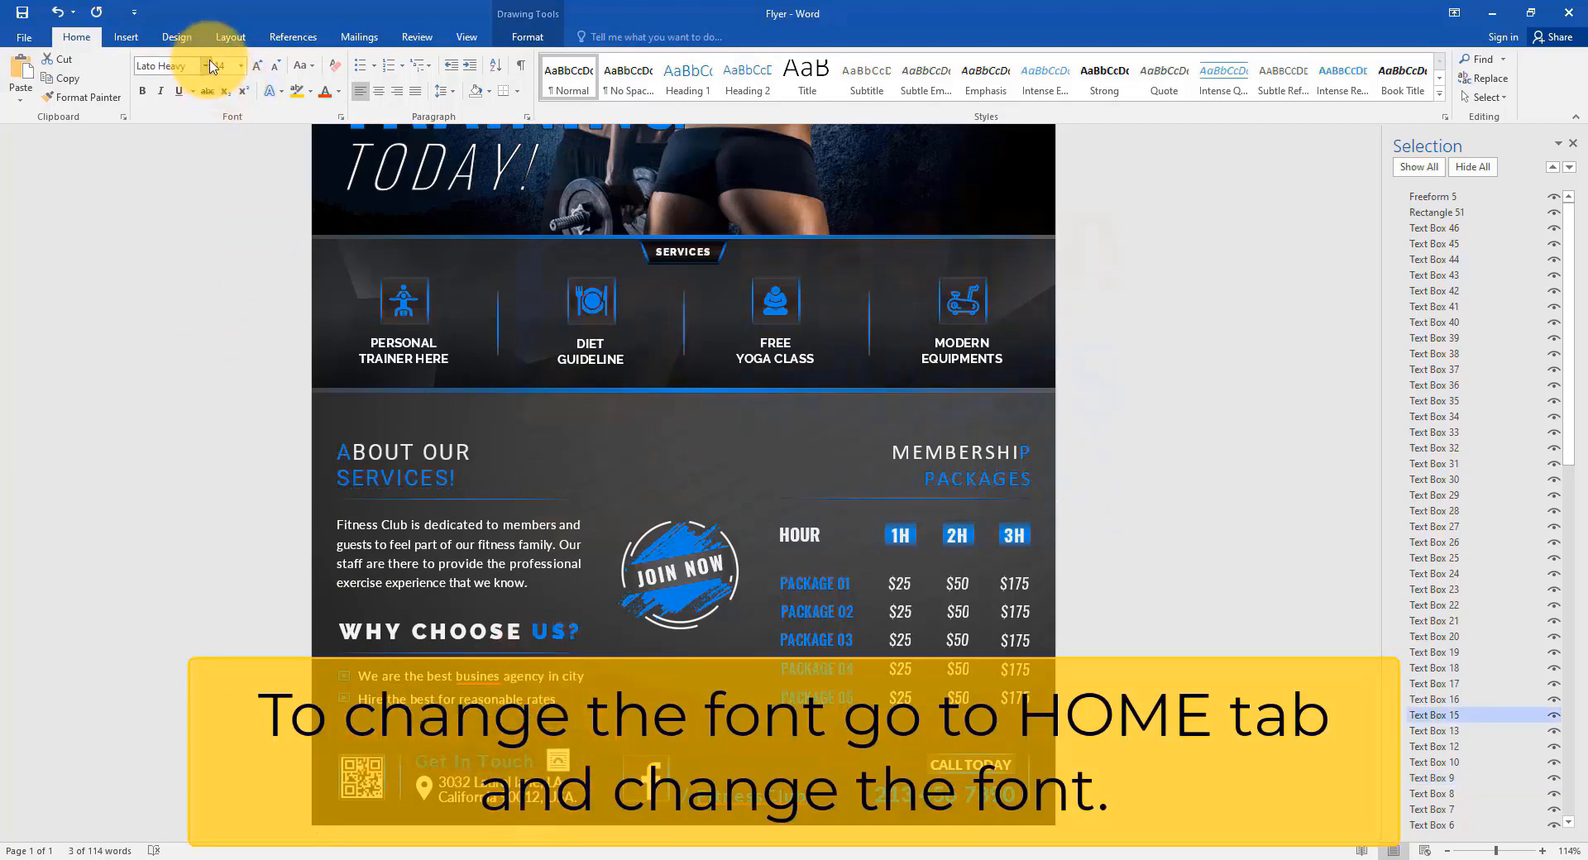
left_click(207, 65)
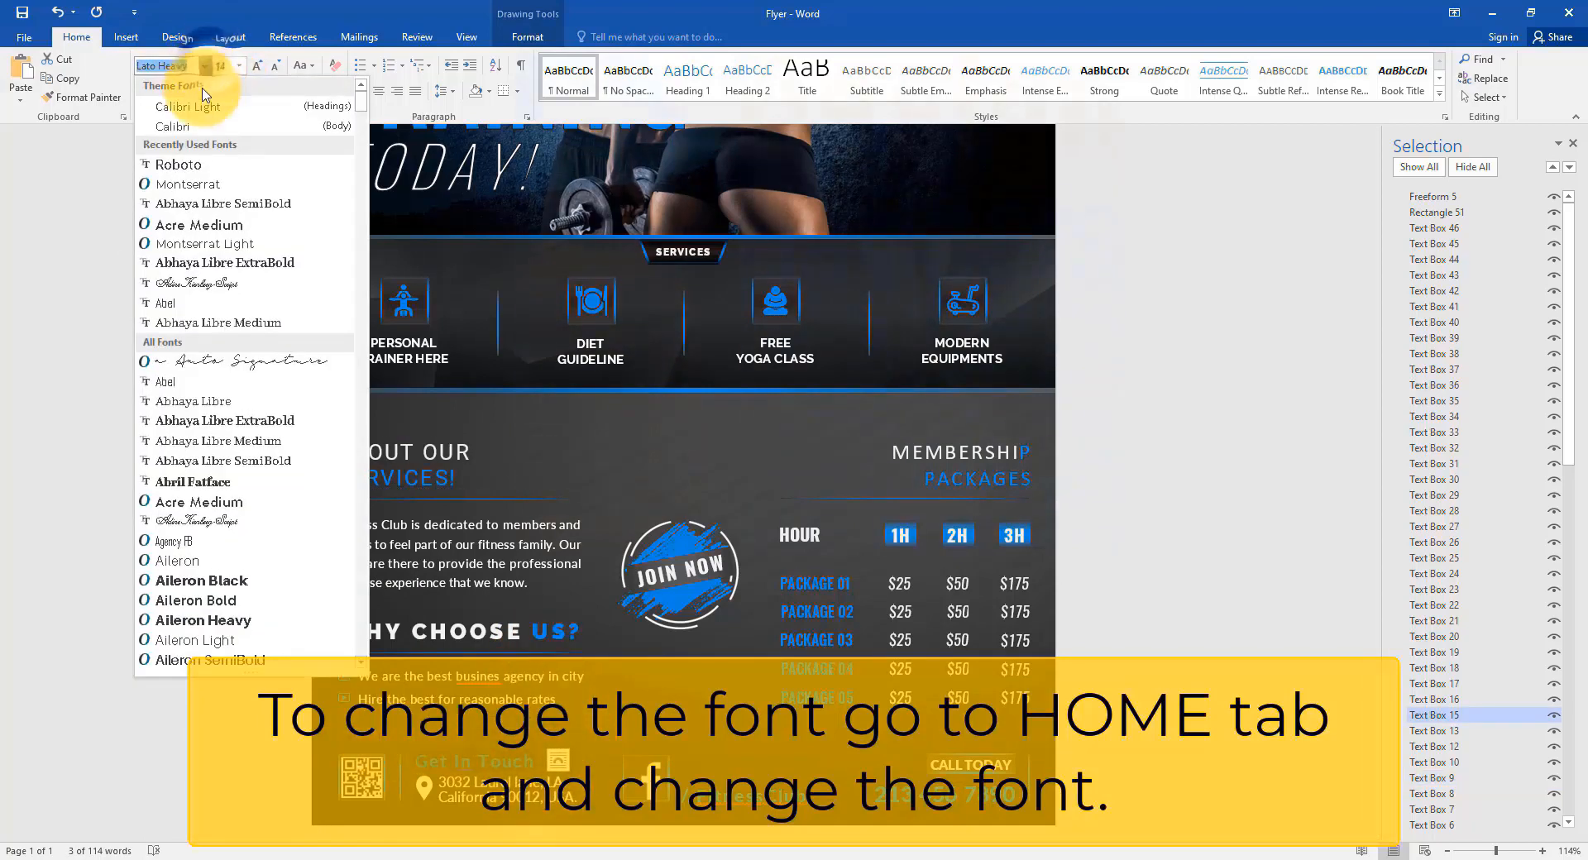
left_click(177, 389)
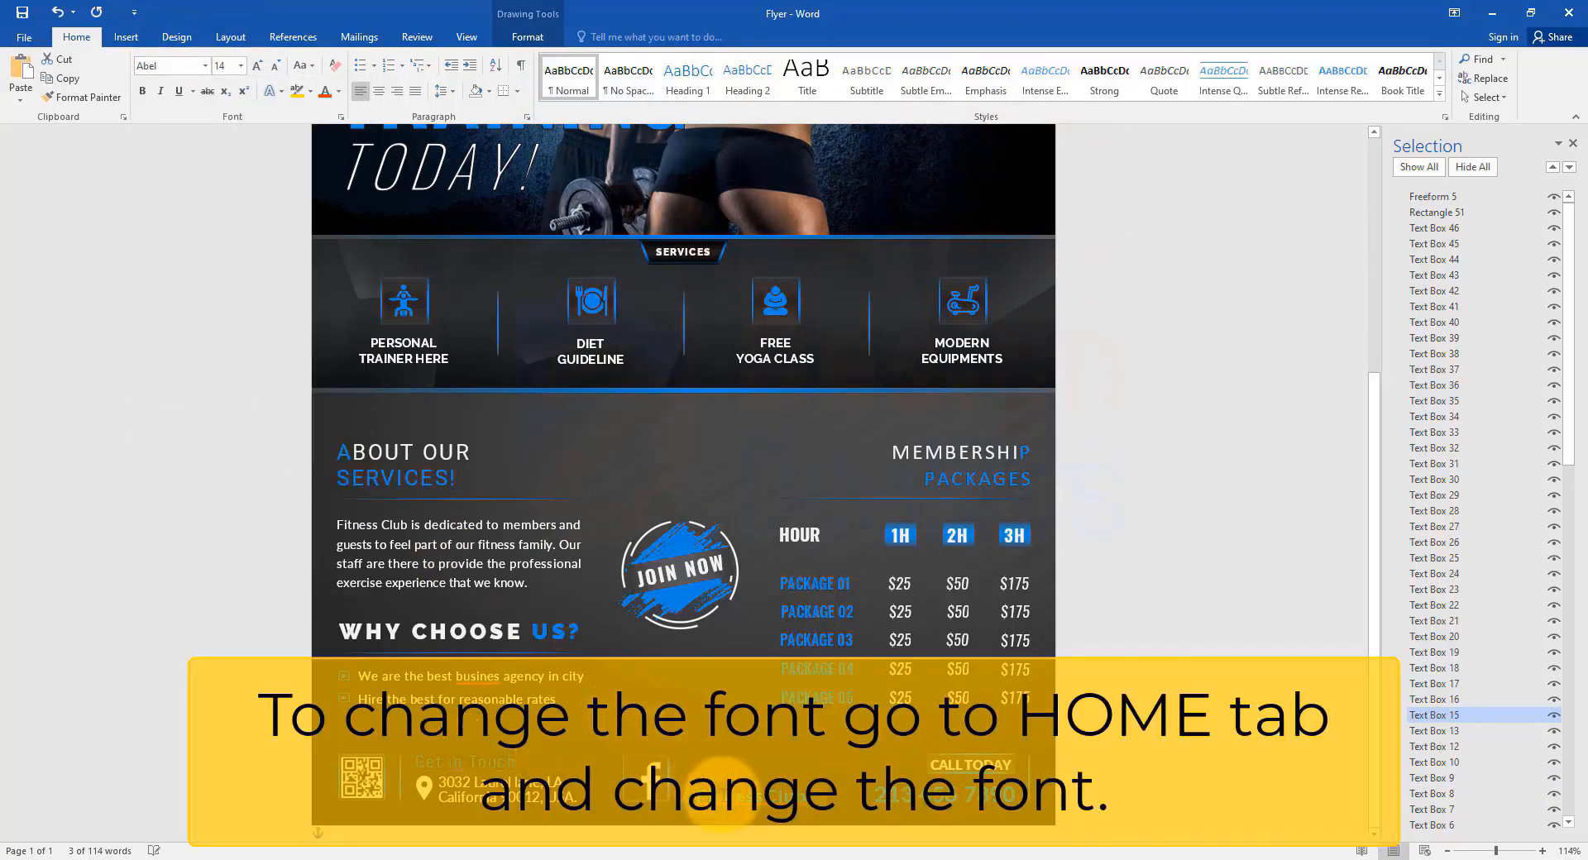
left_click(720, 790)
left_click(207, 66)
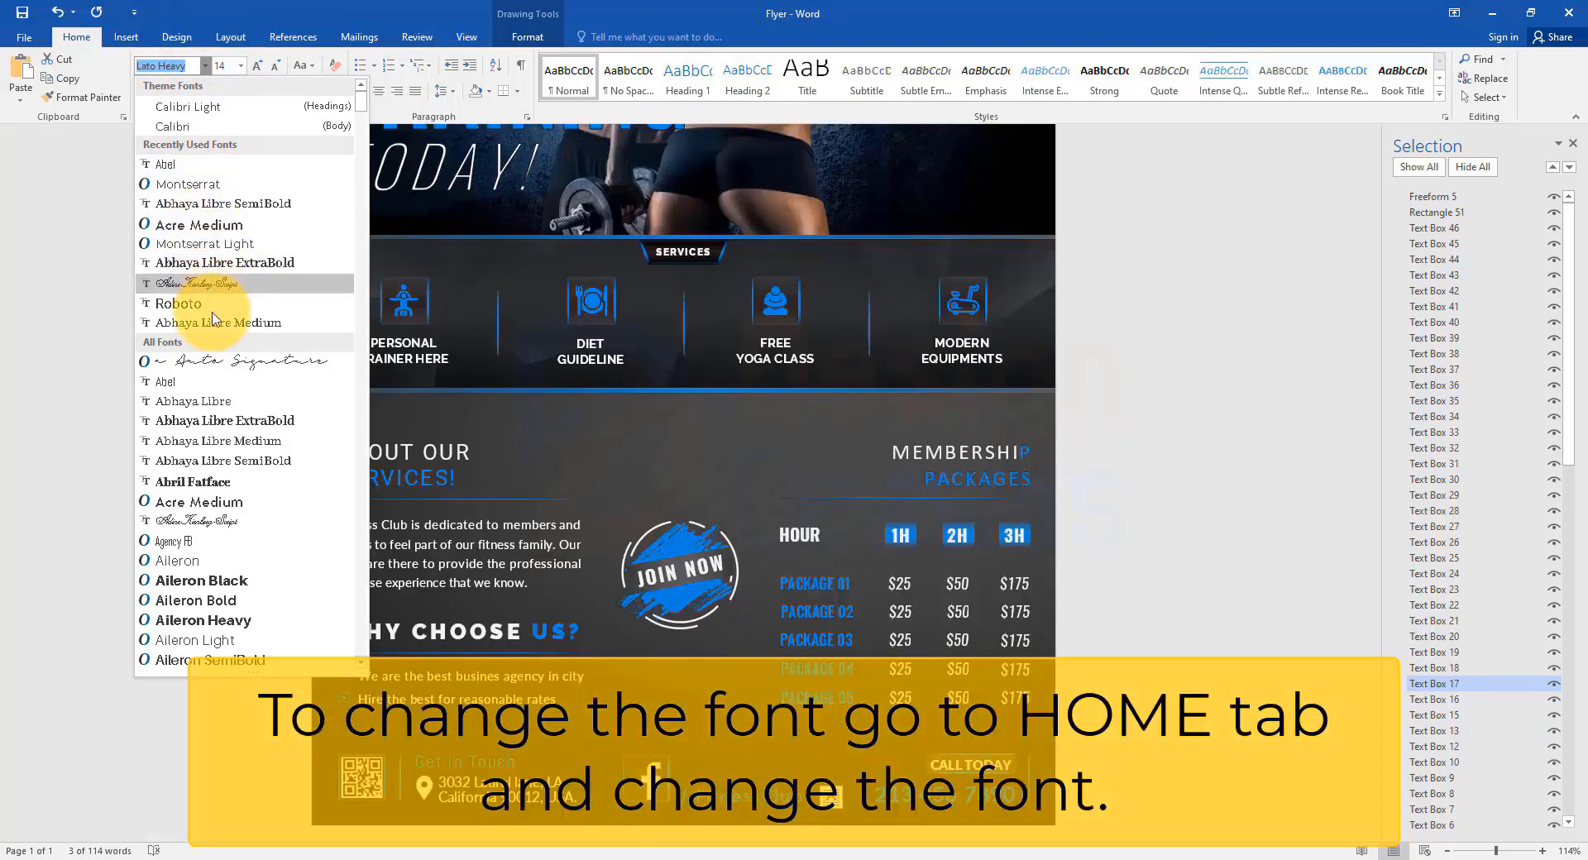
left_click(228, 401)
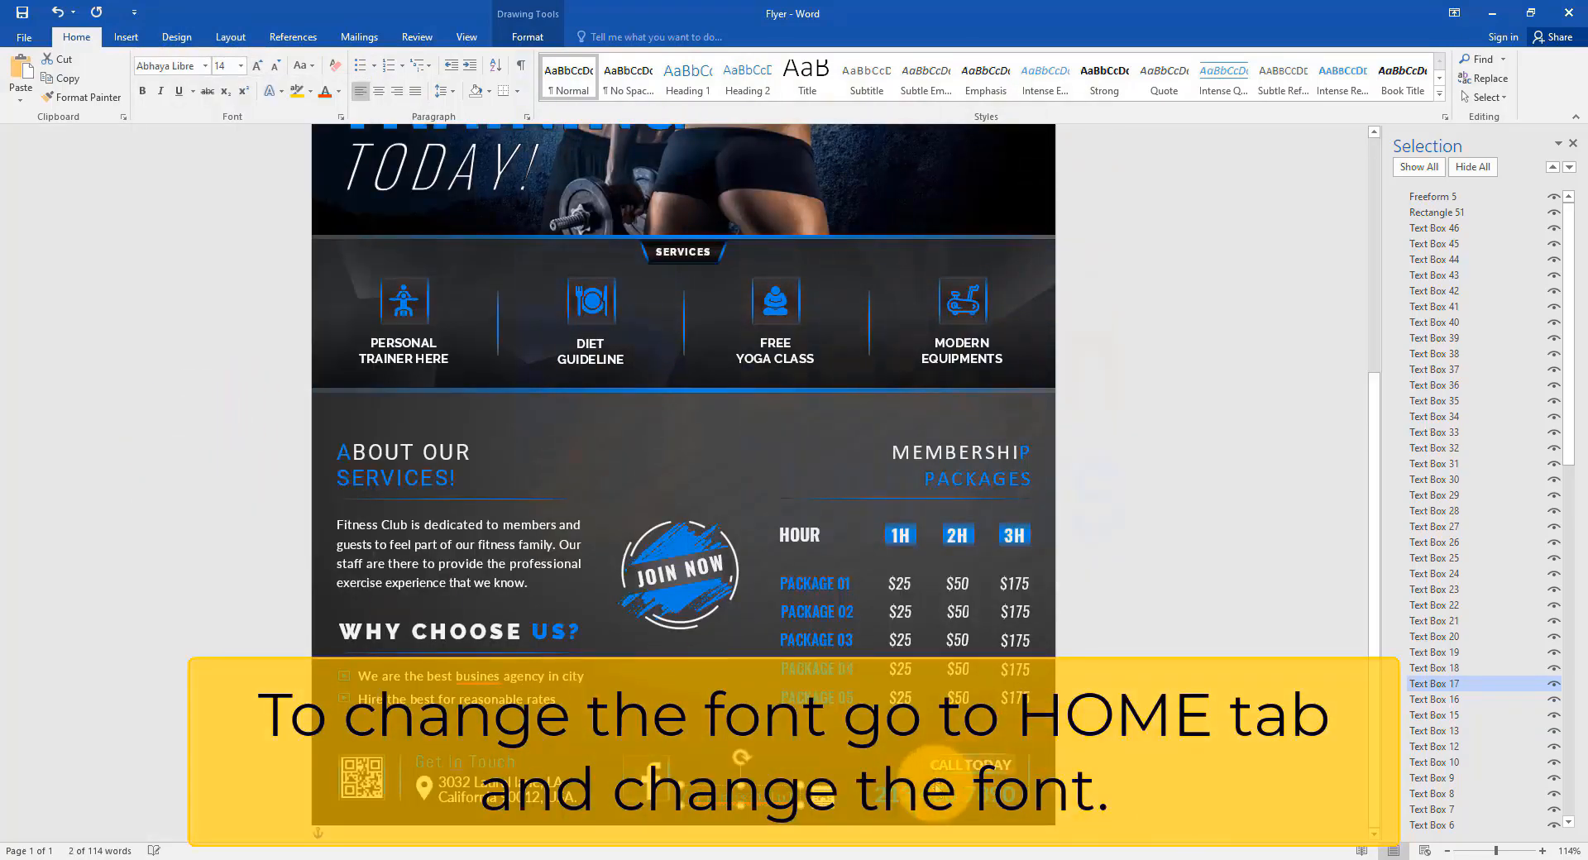
Apply Acre Medium to another footer contact text box, then deselect it.
left_click(939, 794)
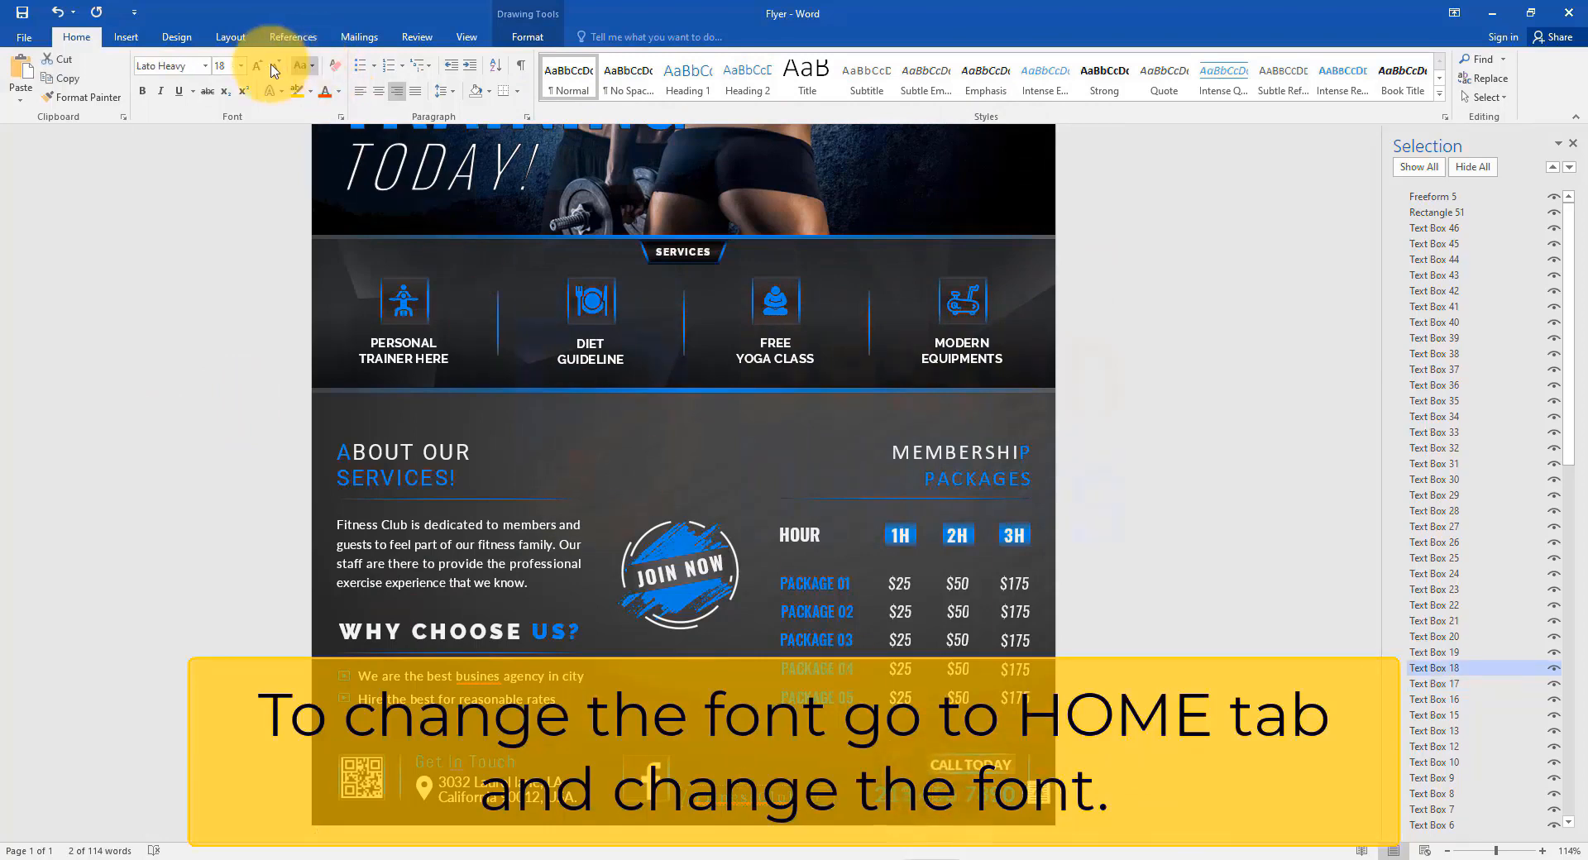
left_click(205, 66)
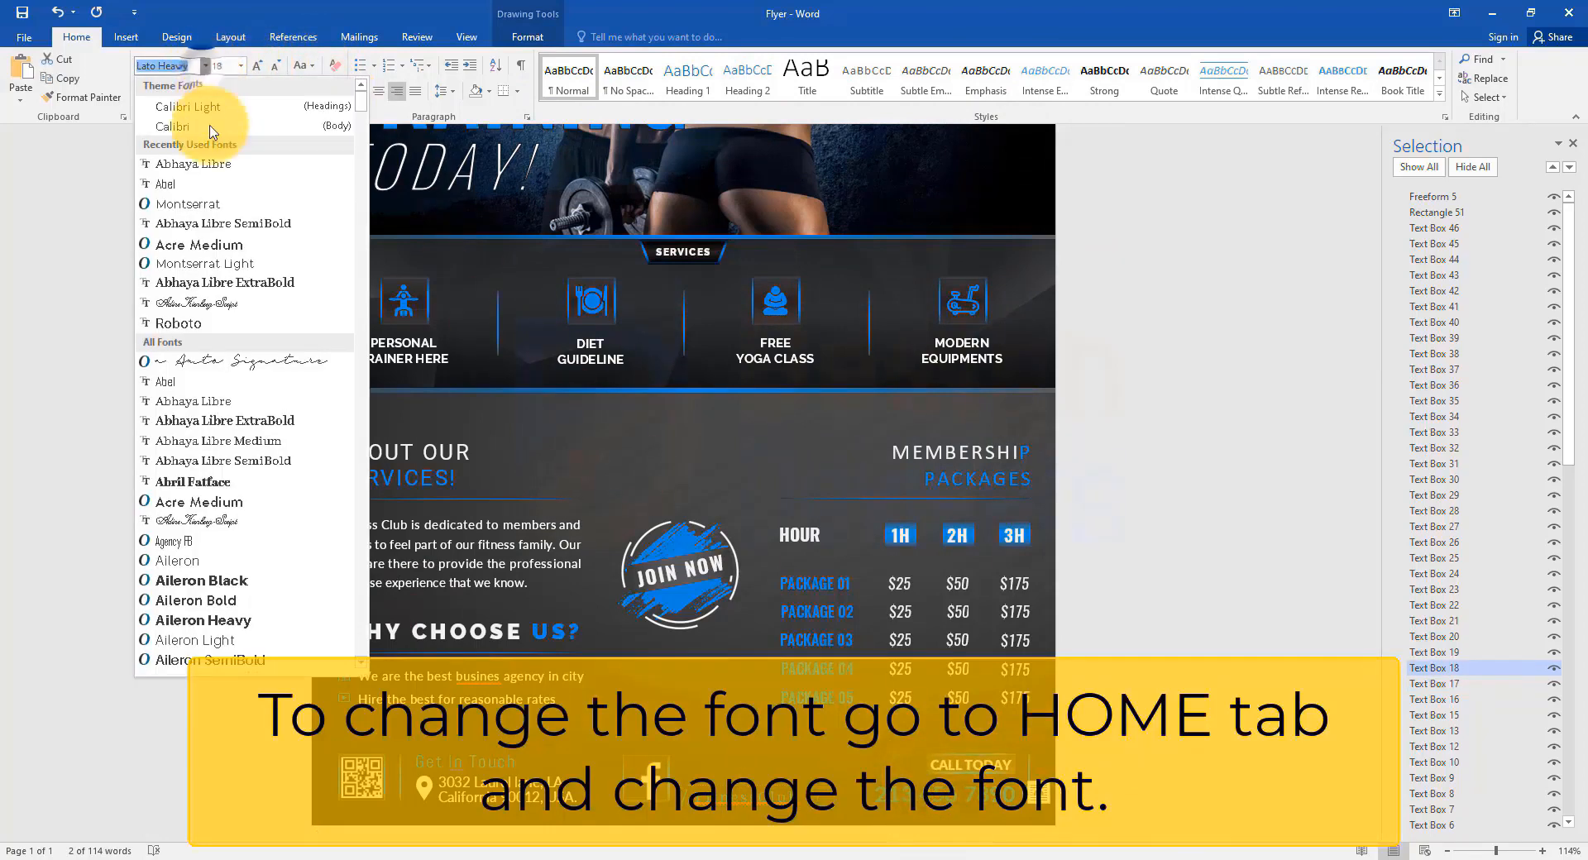
left_click(201, 245)
scroll(1070, 383, "down", 3)
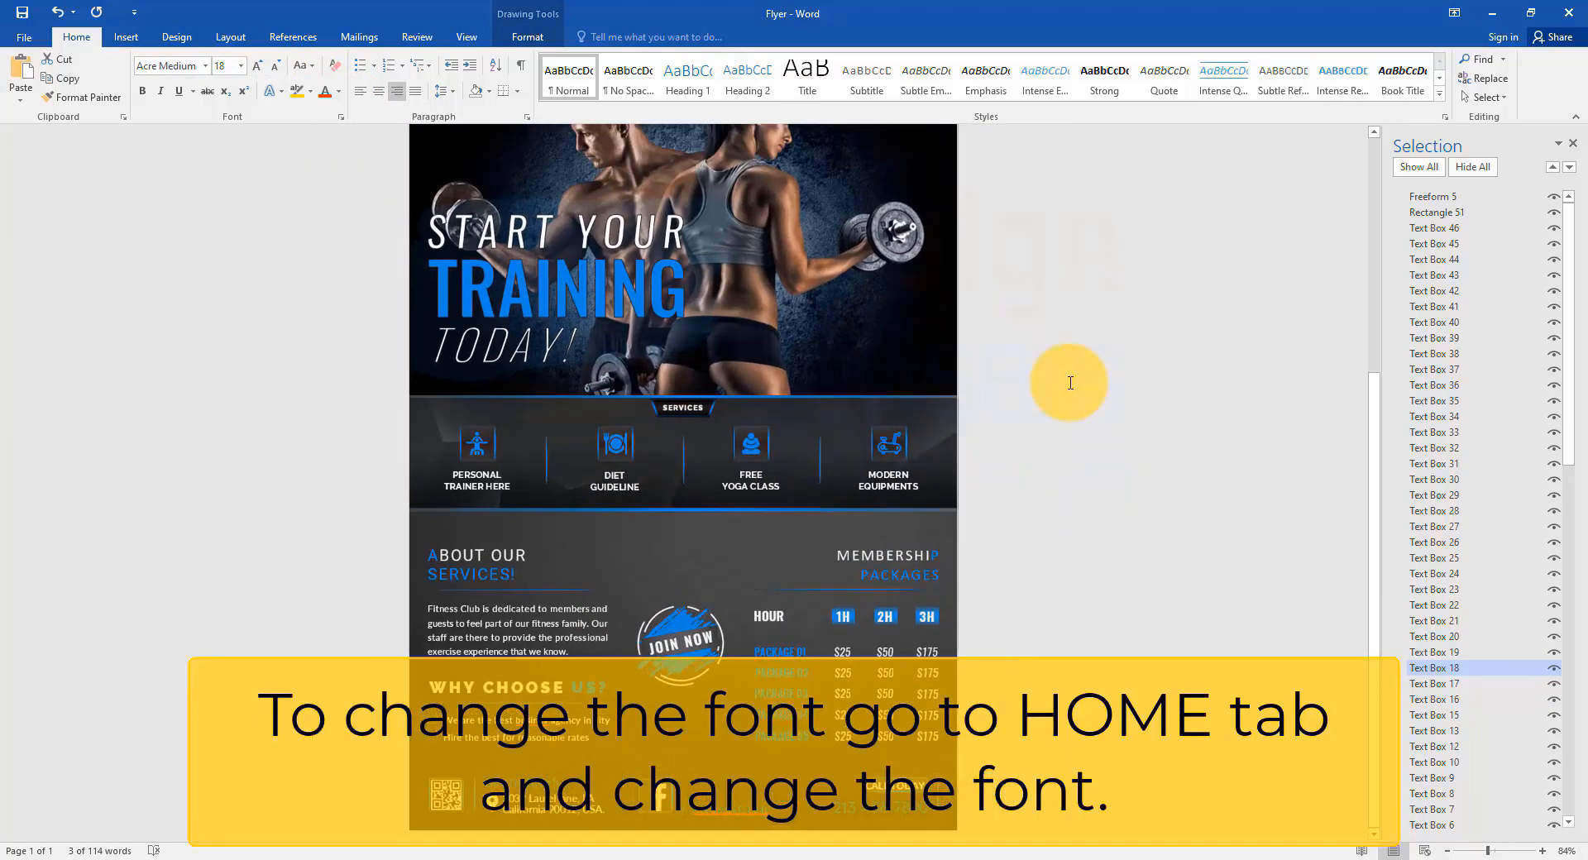
scroll(1071, 383, "down", 1)
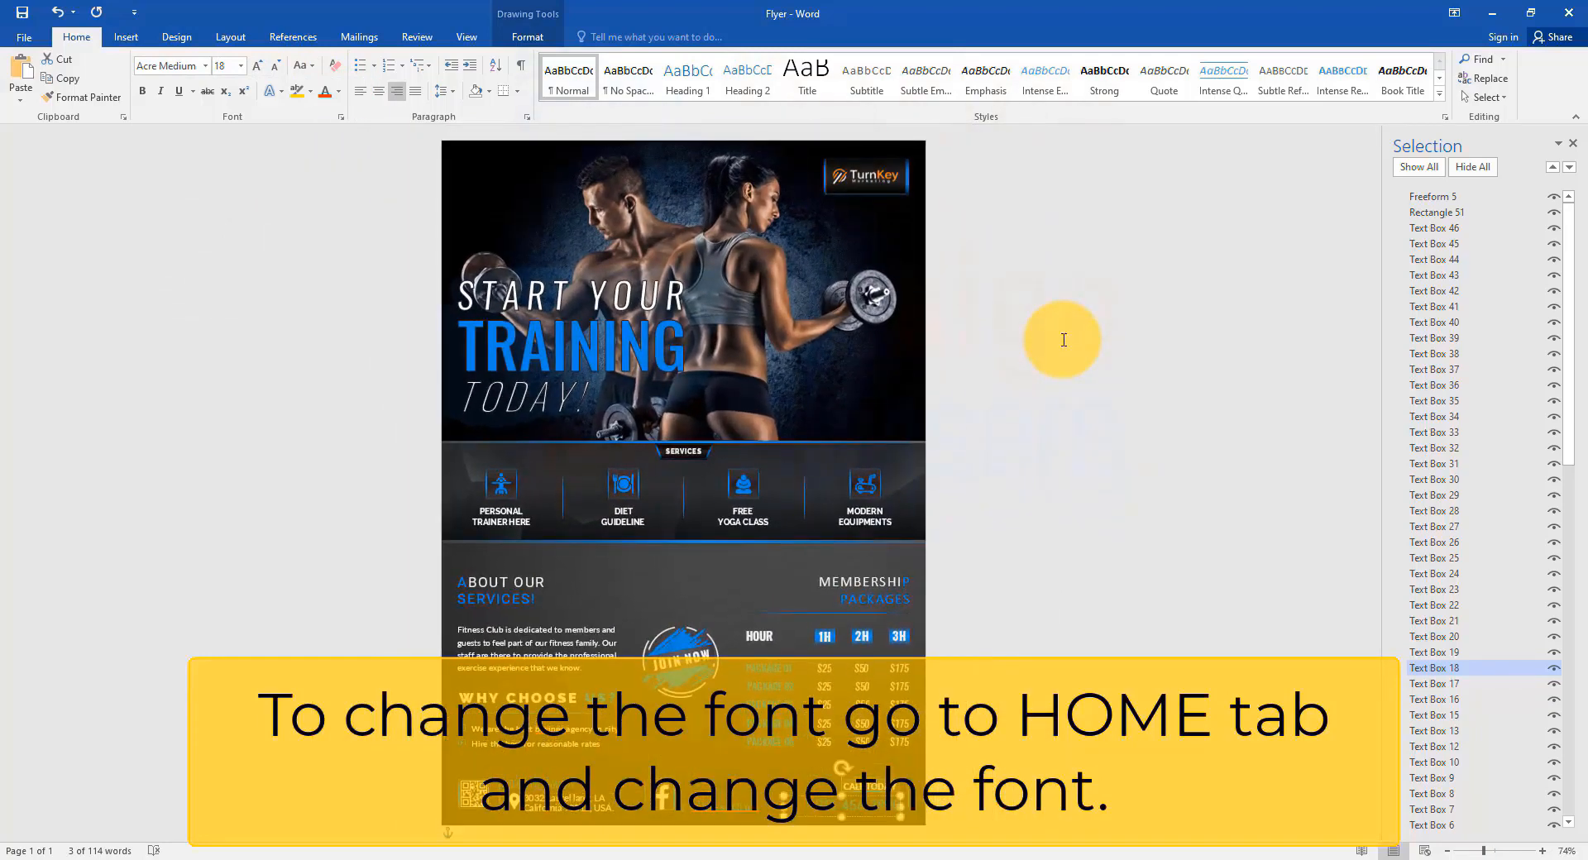
left_click(1064, 339)
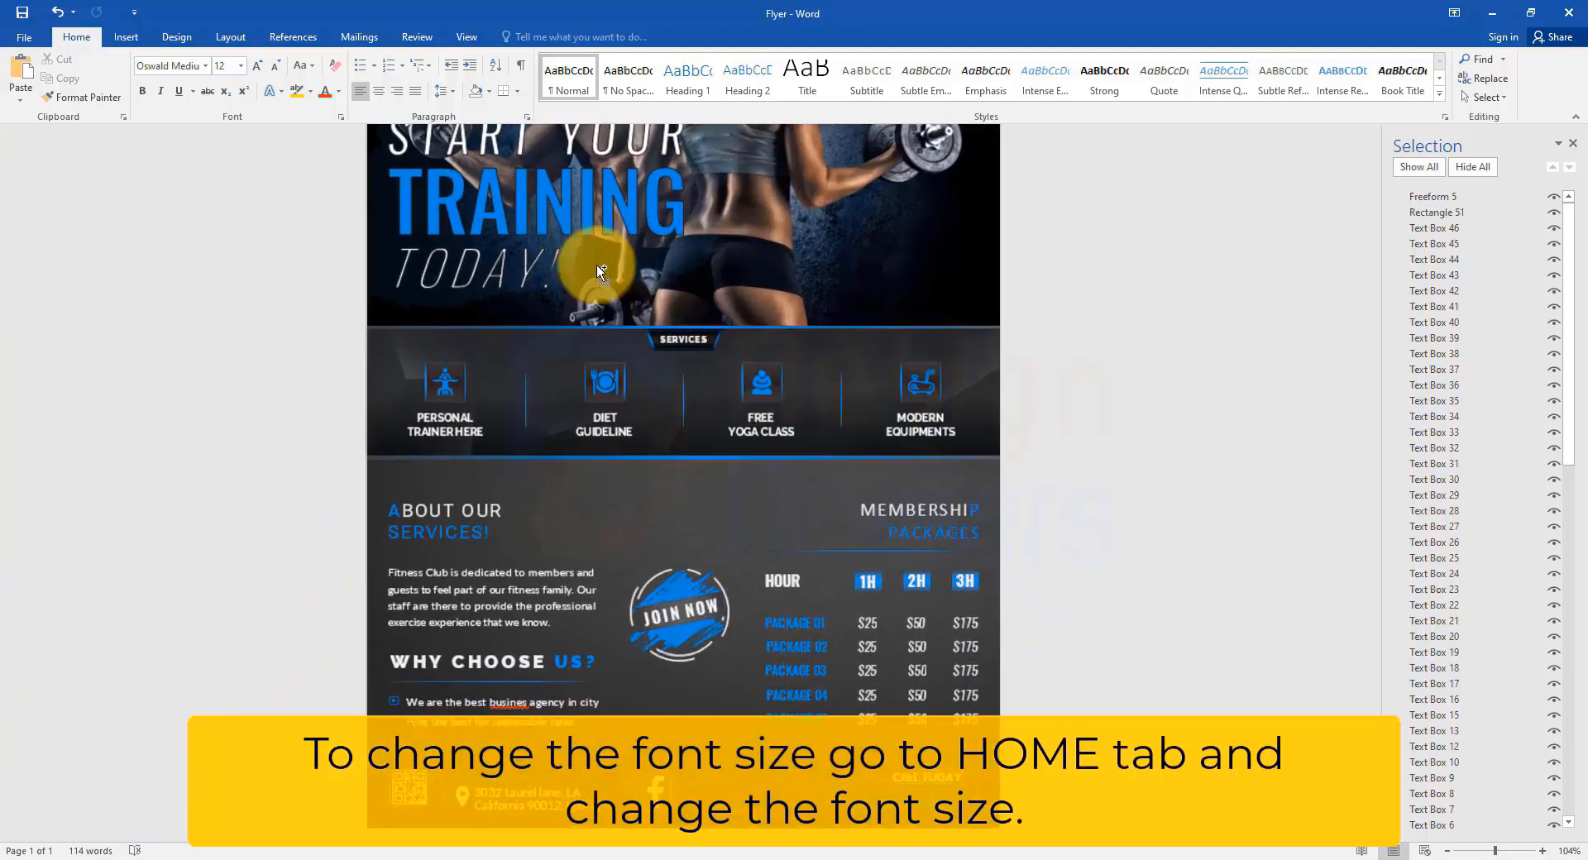
Size the START YOUR TRAINING title to 72 pt and TODAY! to 36 pt.
scroll(592, 255, "up", 3)
left_click(670, 315)
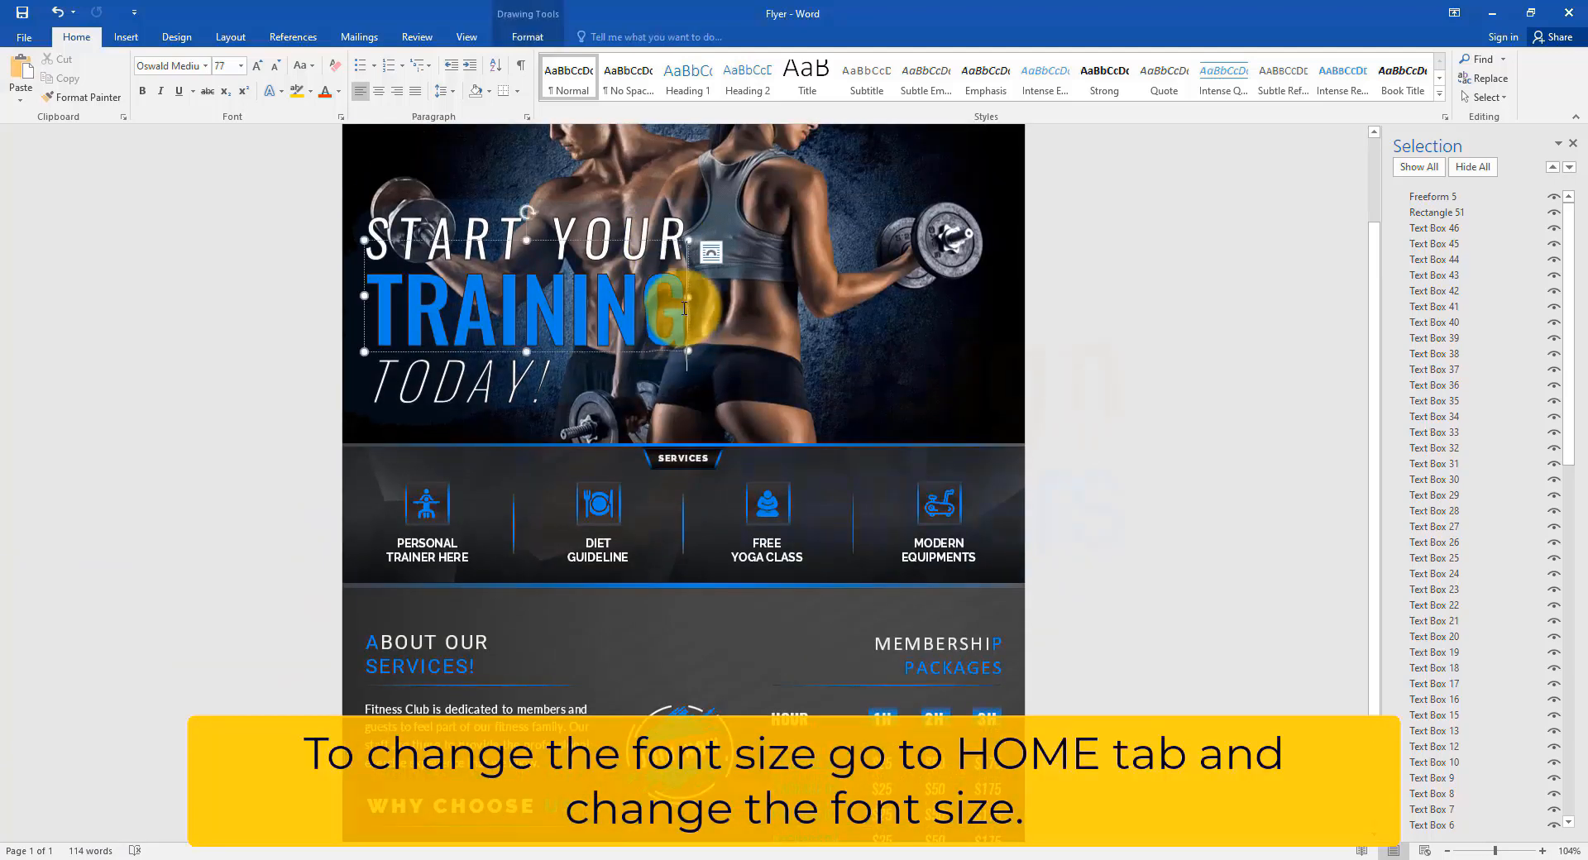
left_click(241, 65)
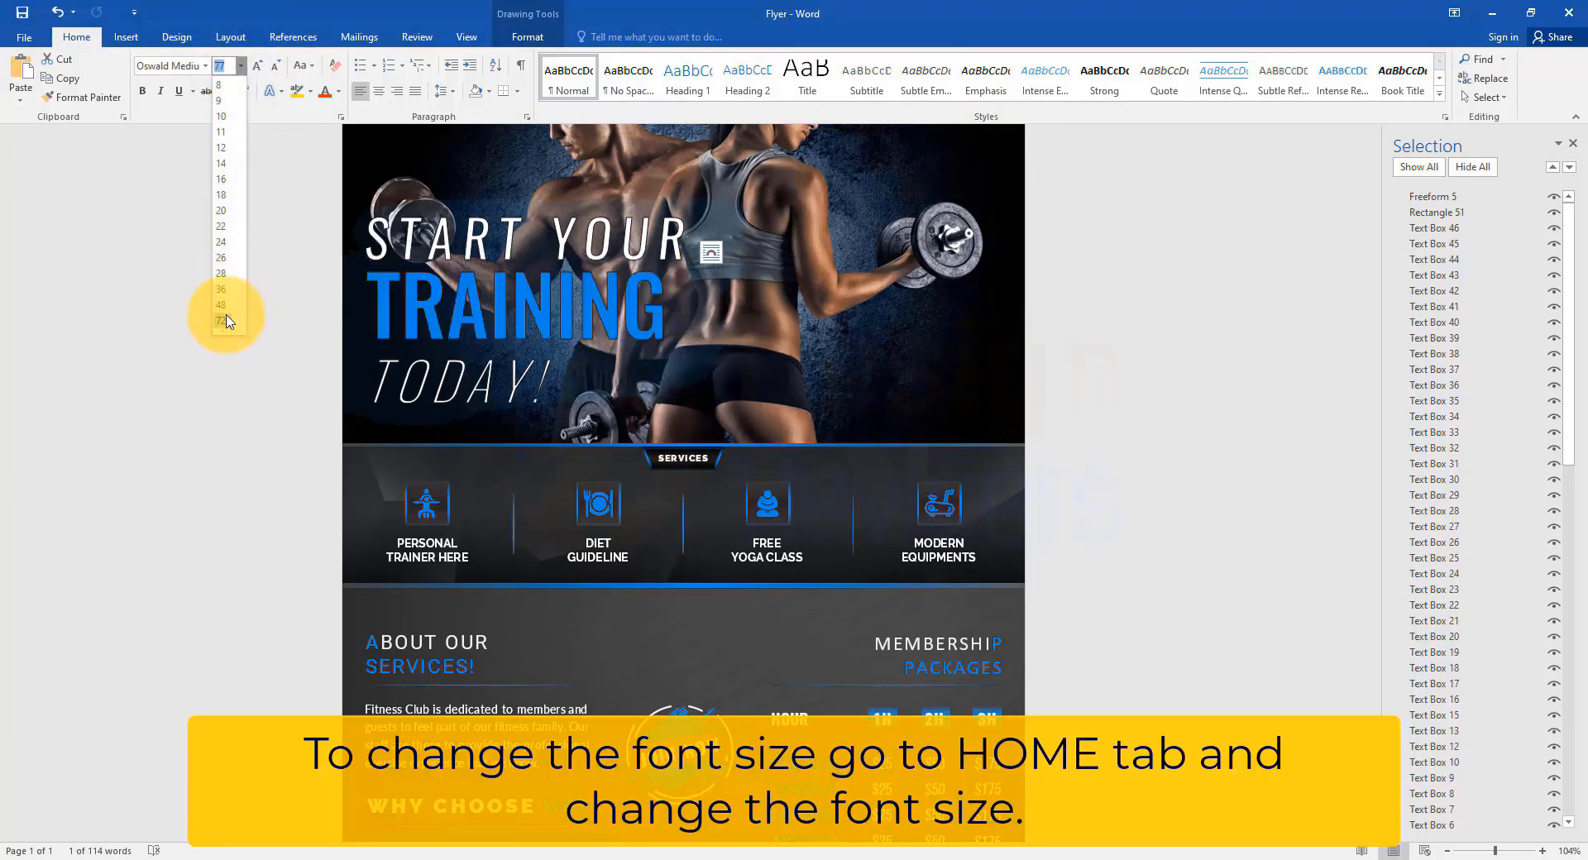
left_click(227, 320)
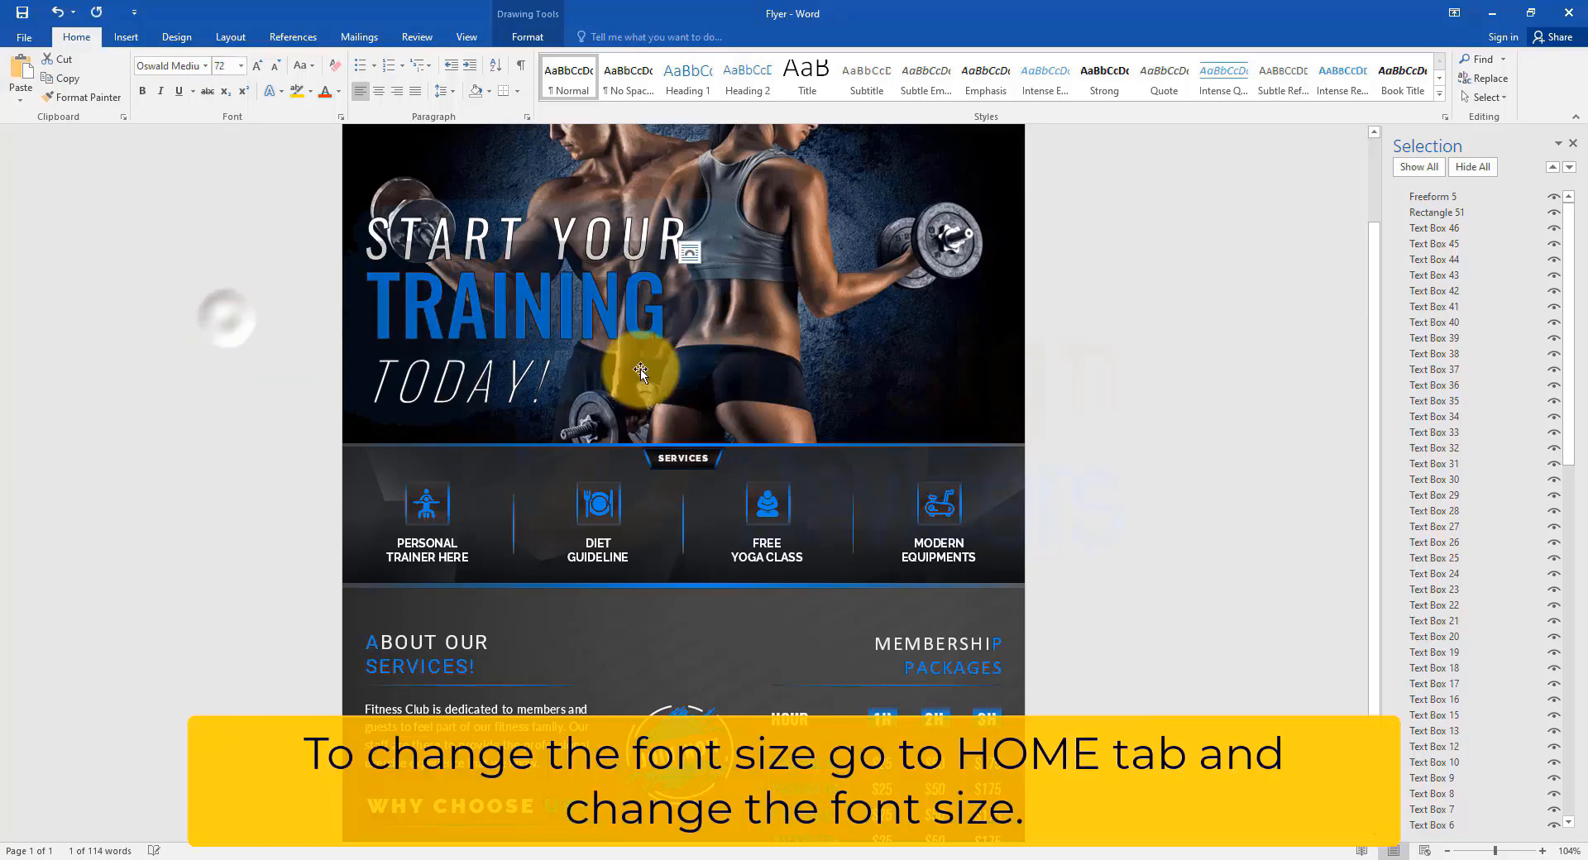
left_click_drag(547, 381, 377, 383)
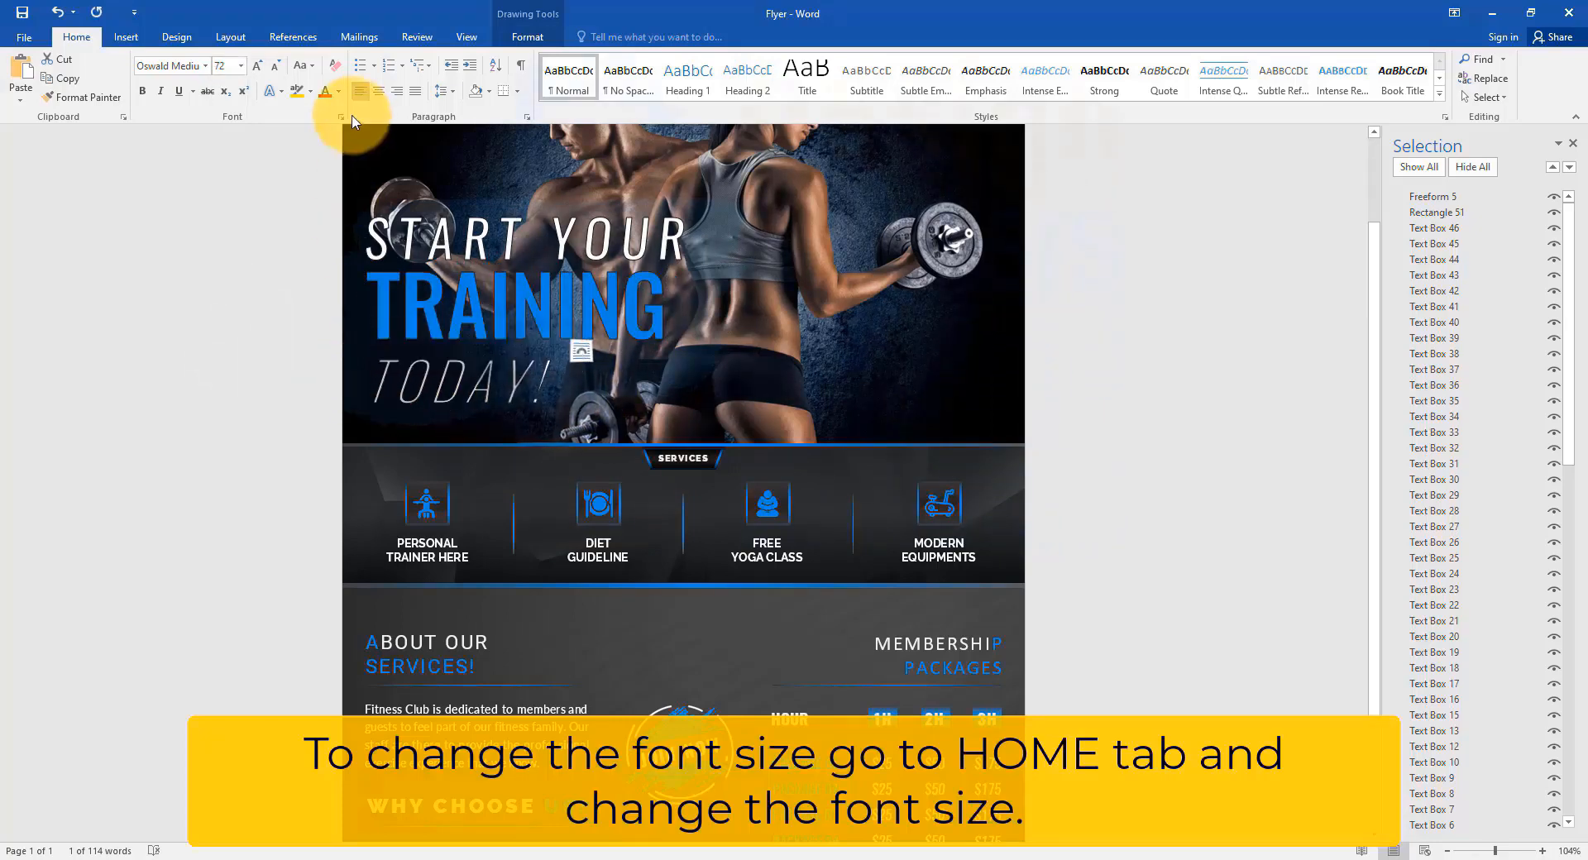
left_click(242, 66)
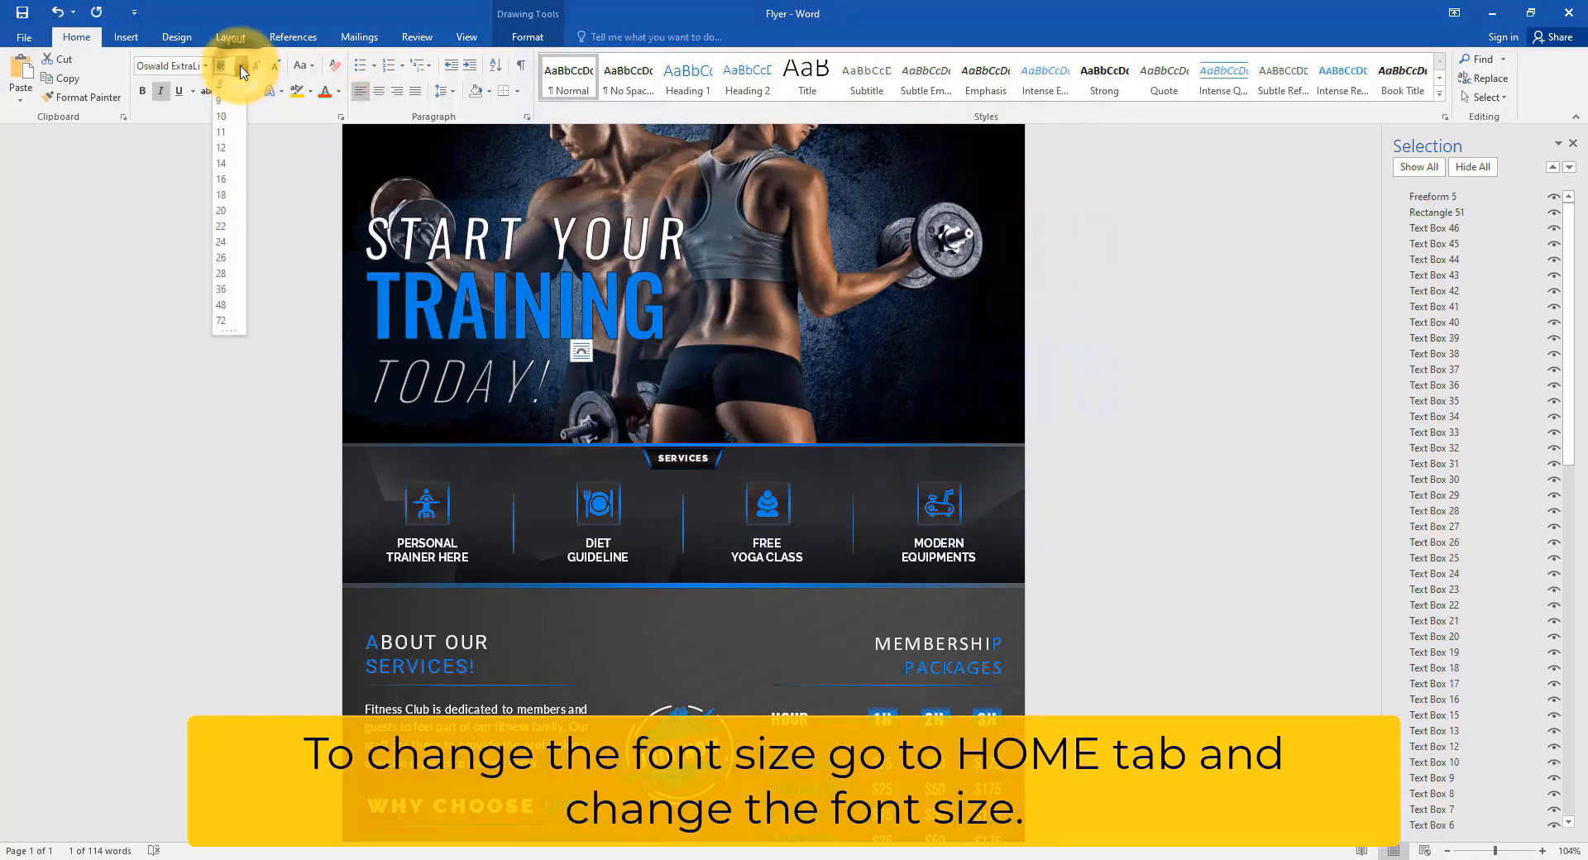
left_click(223, 289)
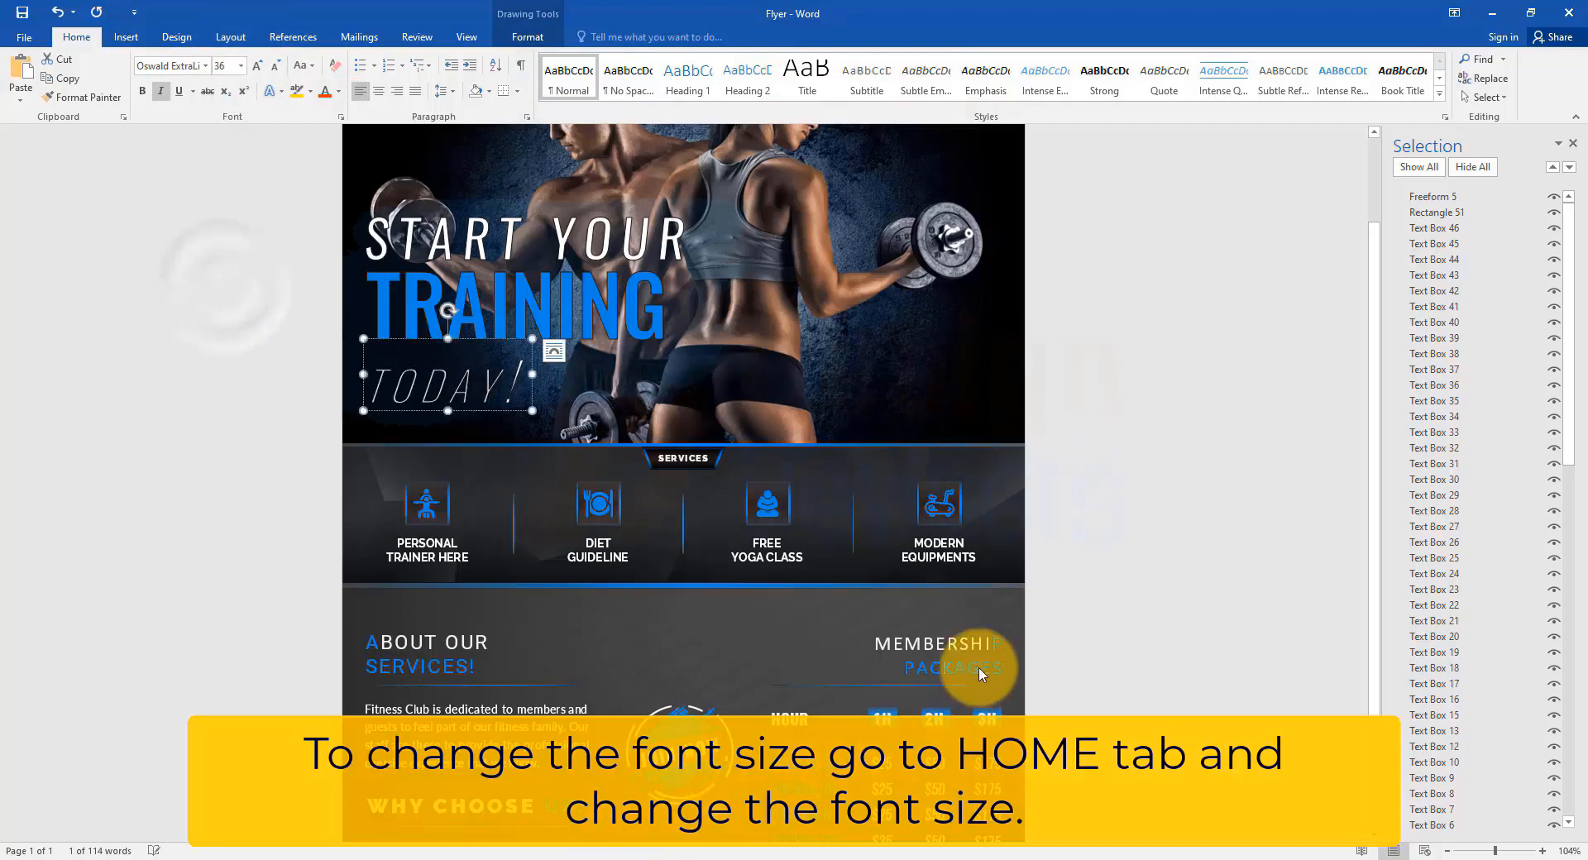
Set the MEMBERSHIP PACKAGES heading and the Fitness Club paragraph to 14 pt.
scroll(911, 576, "down", 2)
left_click(911, 577)
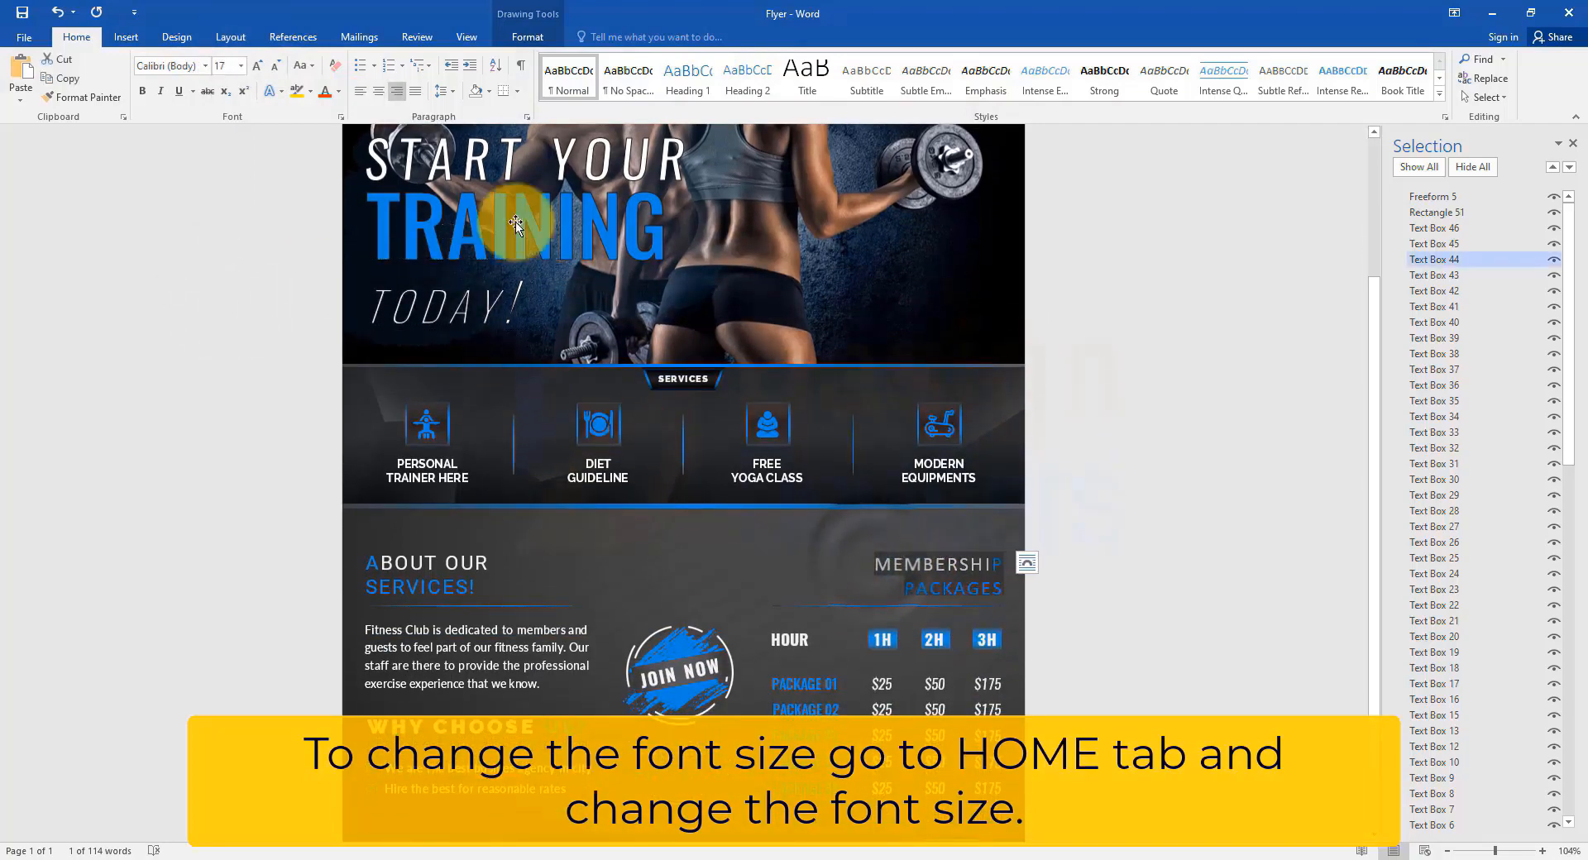
left_click(241, 66)
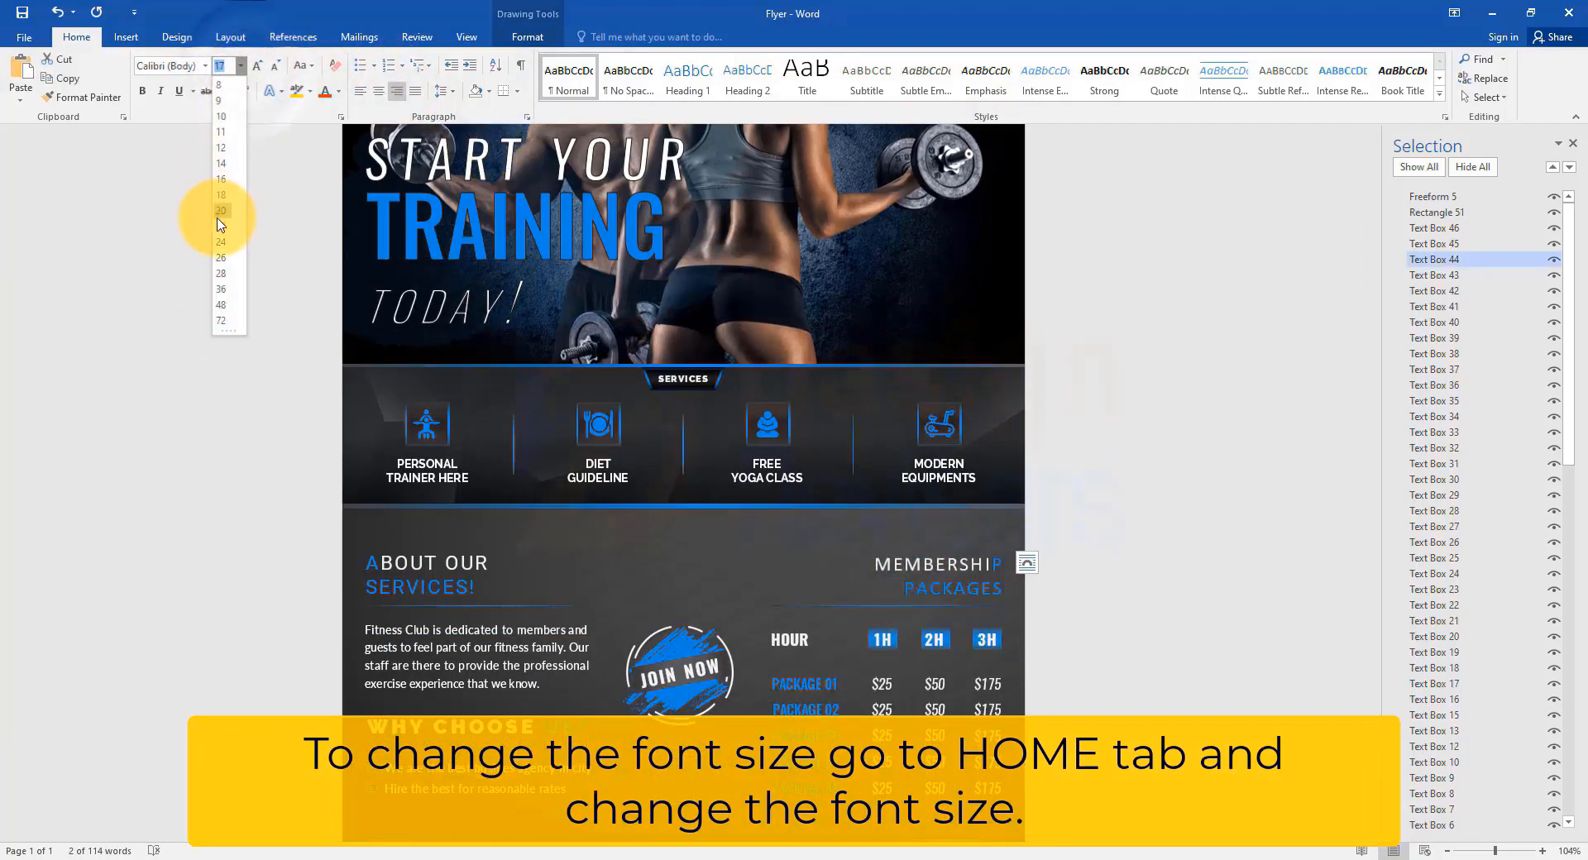
left_click(228, 163)
scroll(562, 679, "up", 6)
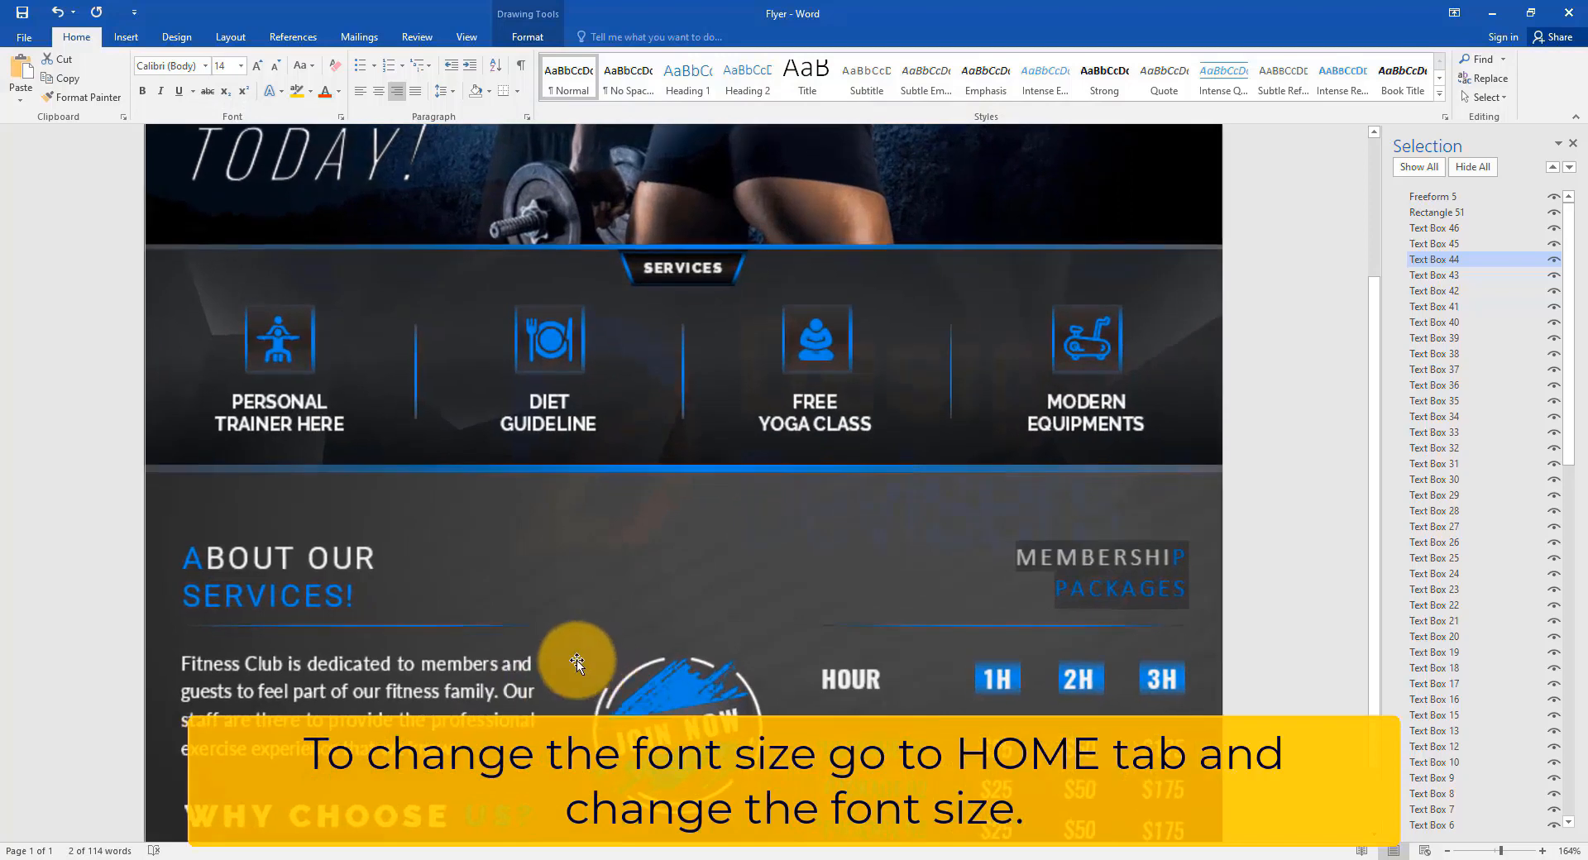
scroll(577, 662, "down", 3)
left_click(459, 627)
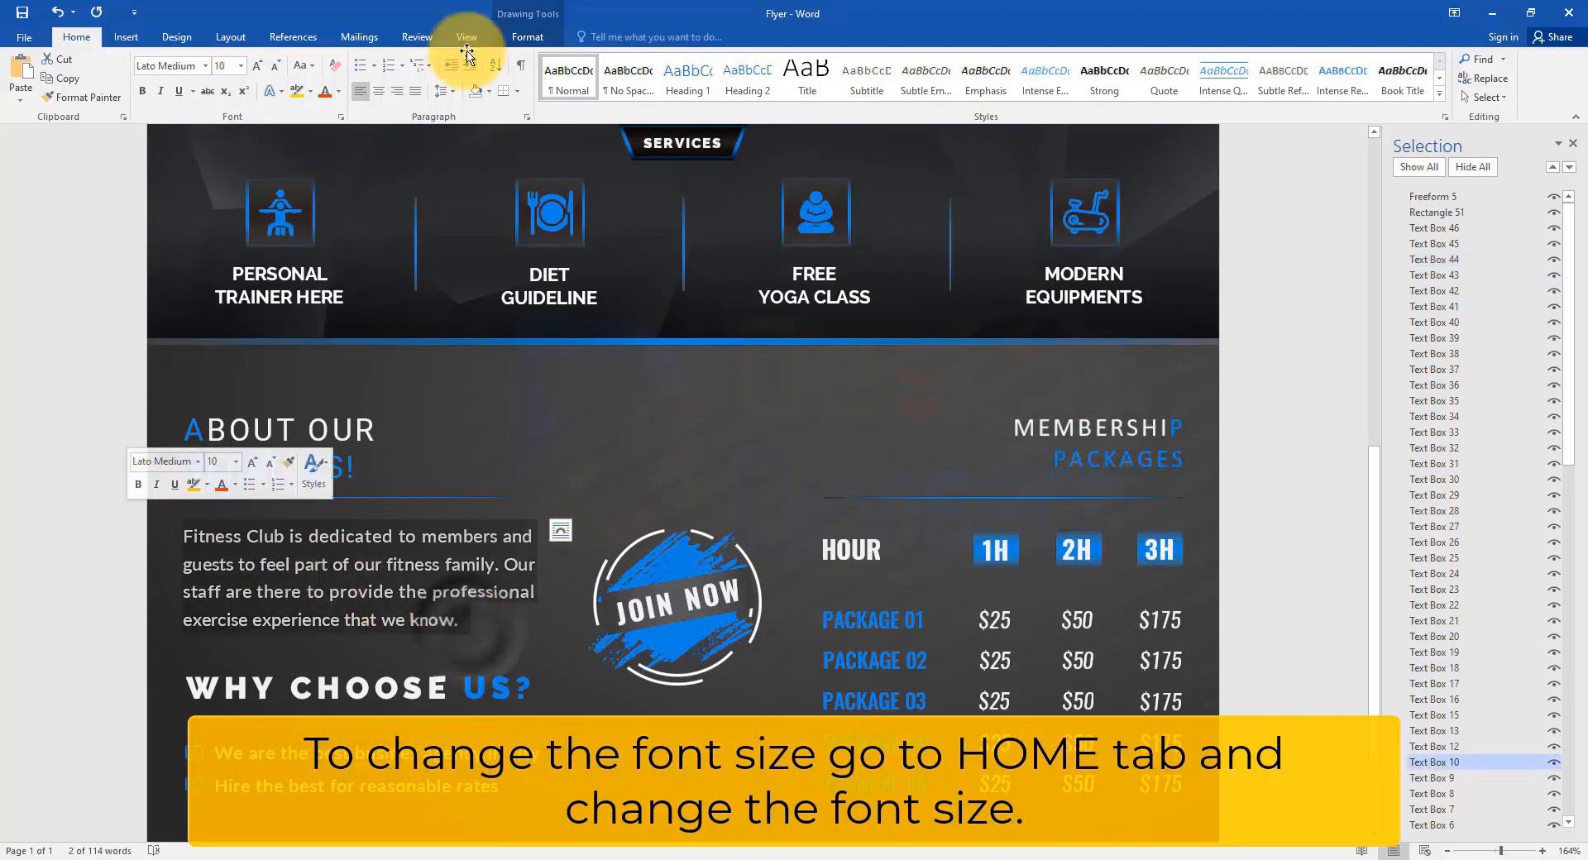
left_click(240, 66)
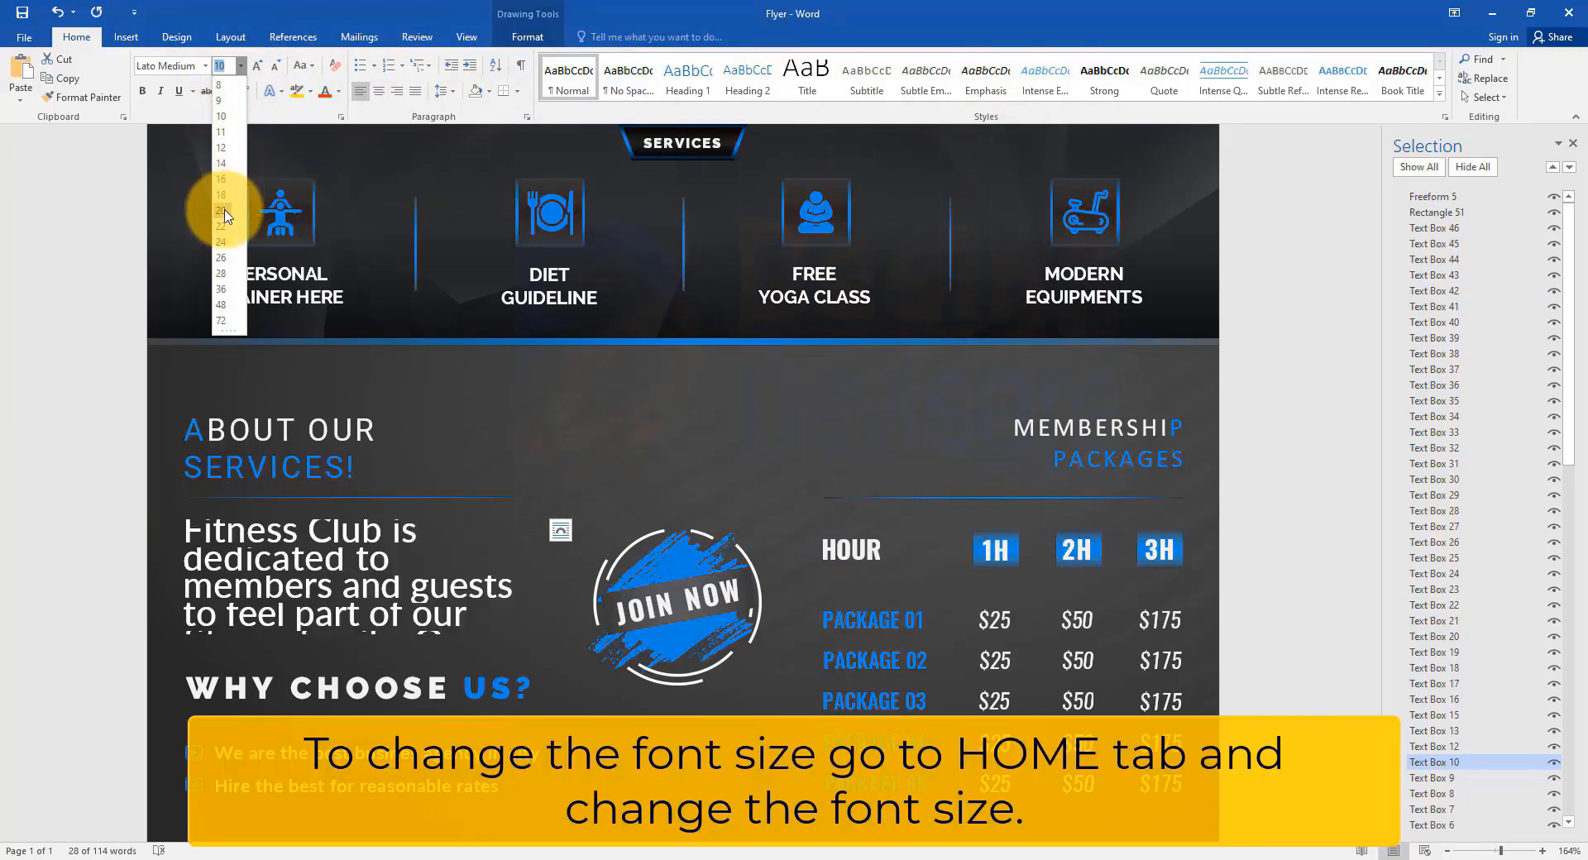
left_click(221, 163)
Enlarge the CALL TODAY footer text to 20 pt and deselect the box.
scroll(579, 662, "down", 3)
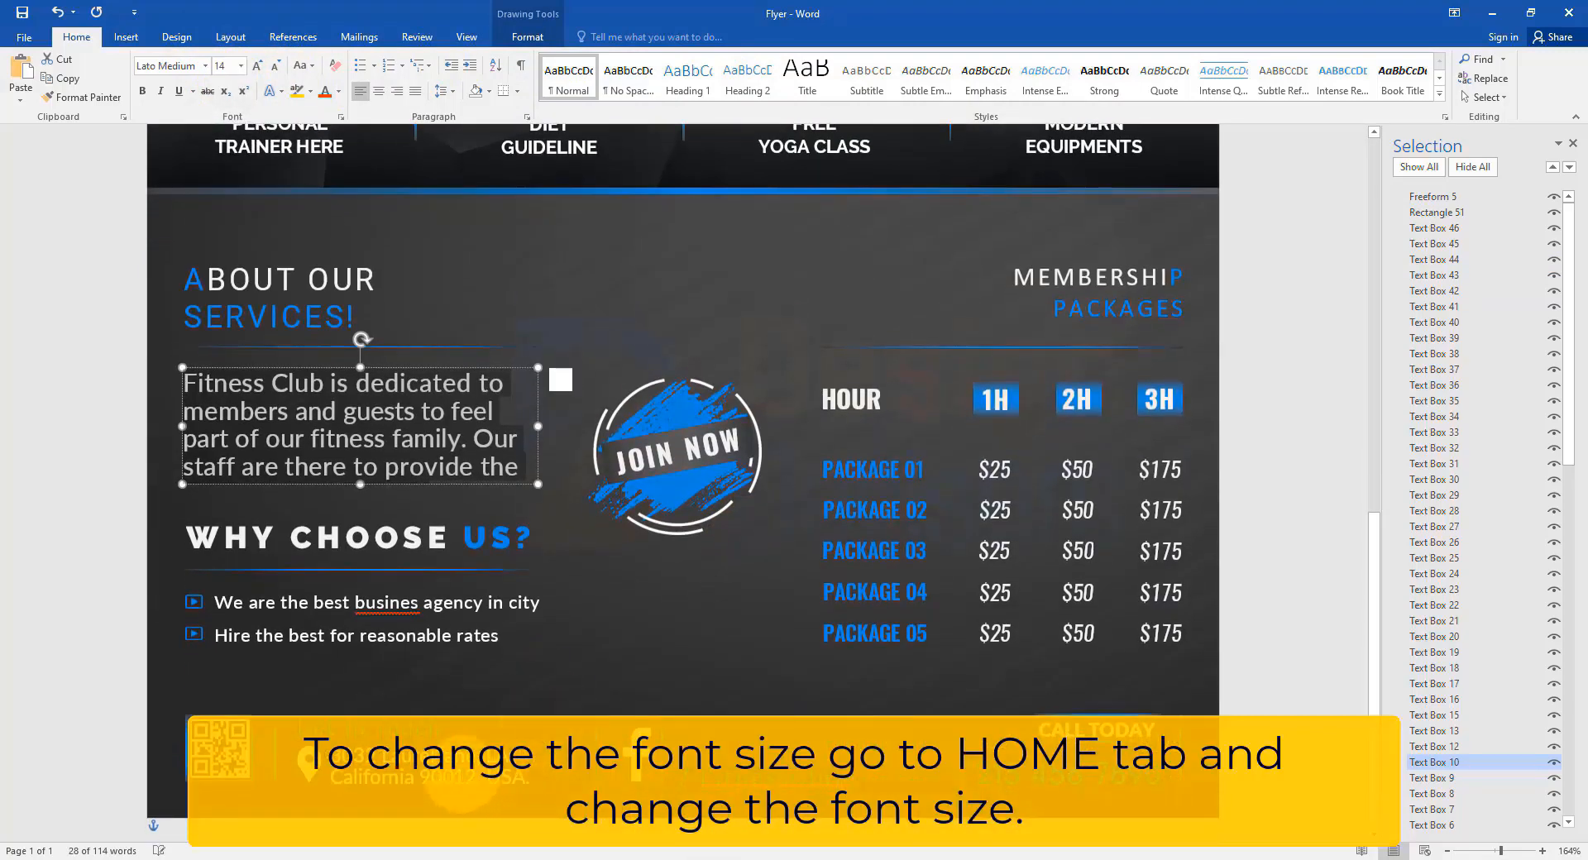
left_click(1435, 699)
left_click(1435, 667)
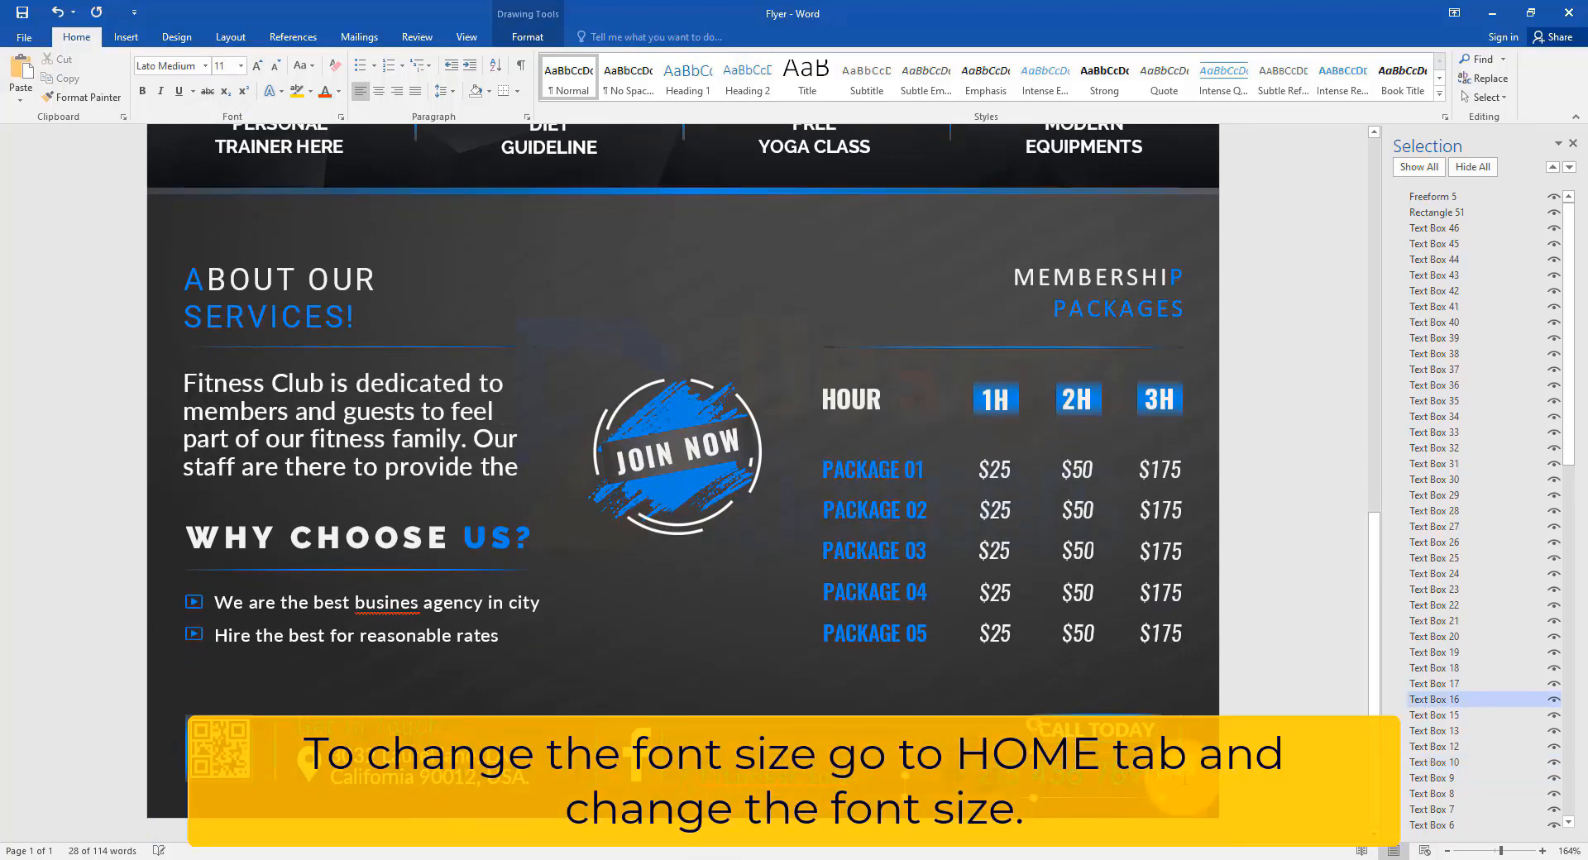
left_click(241, 66)
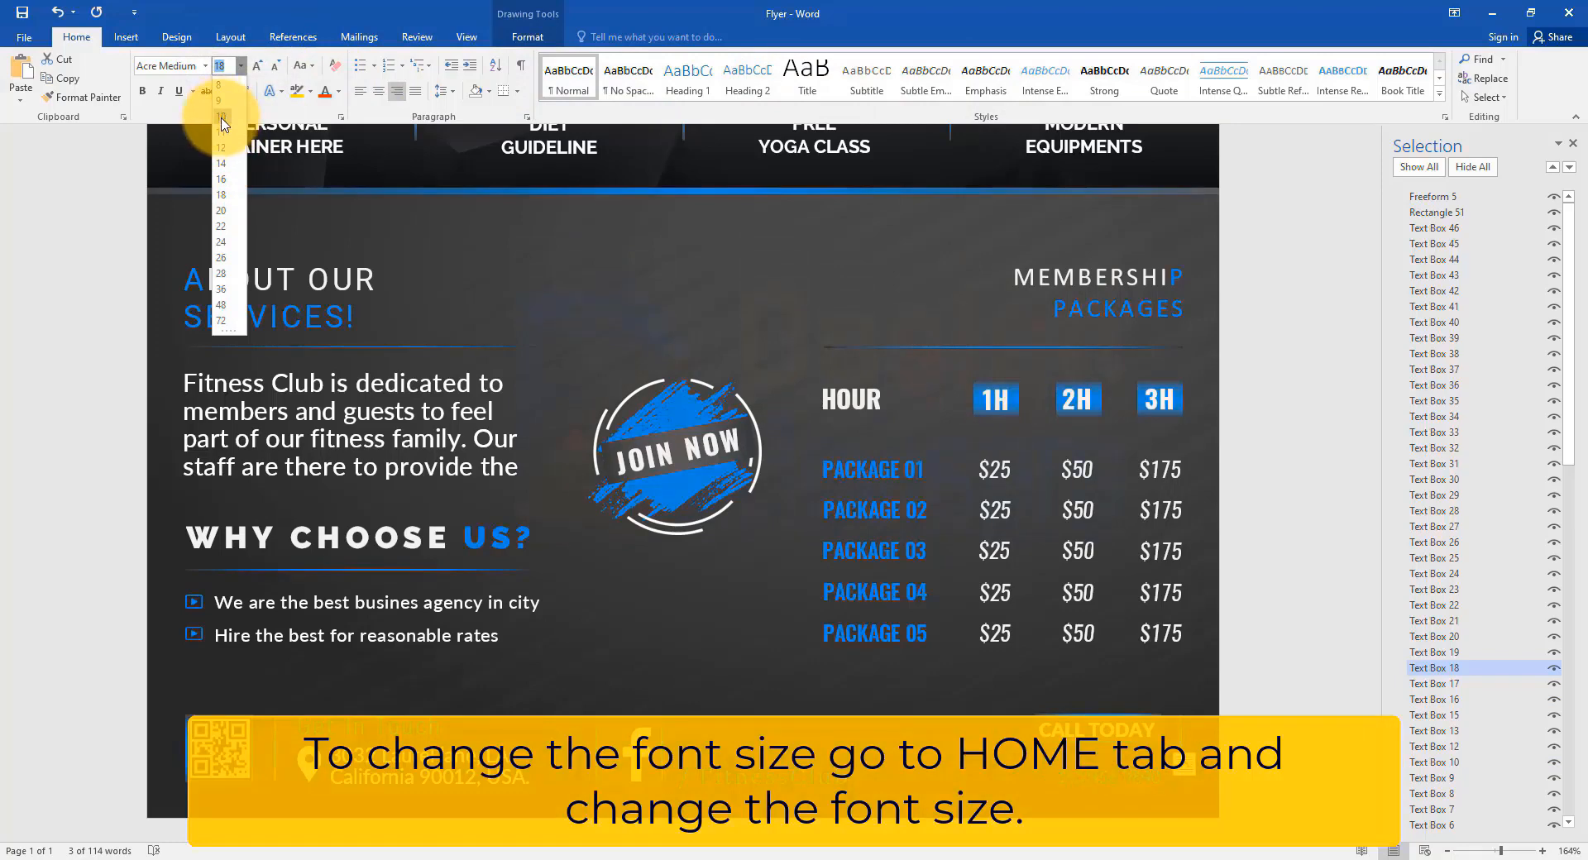
left_click(222, 210)
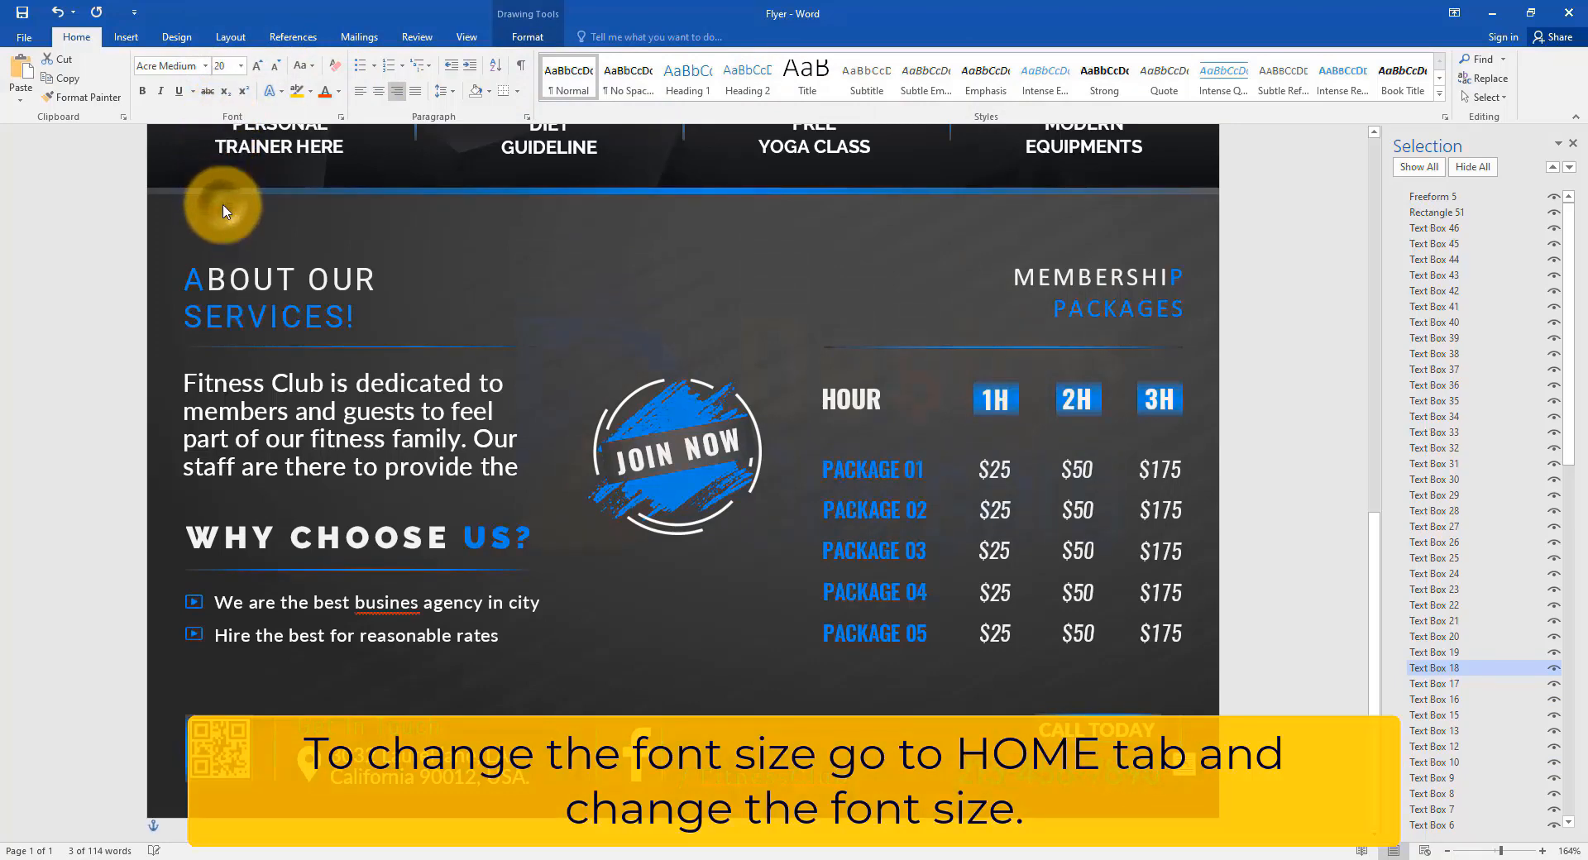
left_click(947, 506)
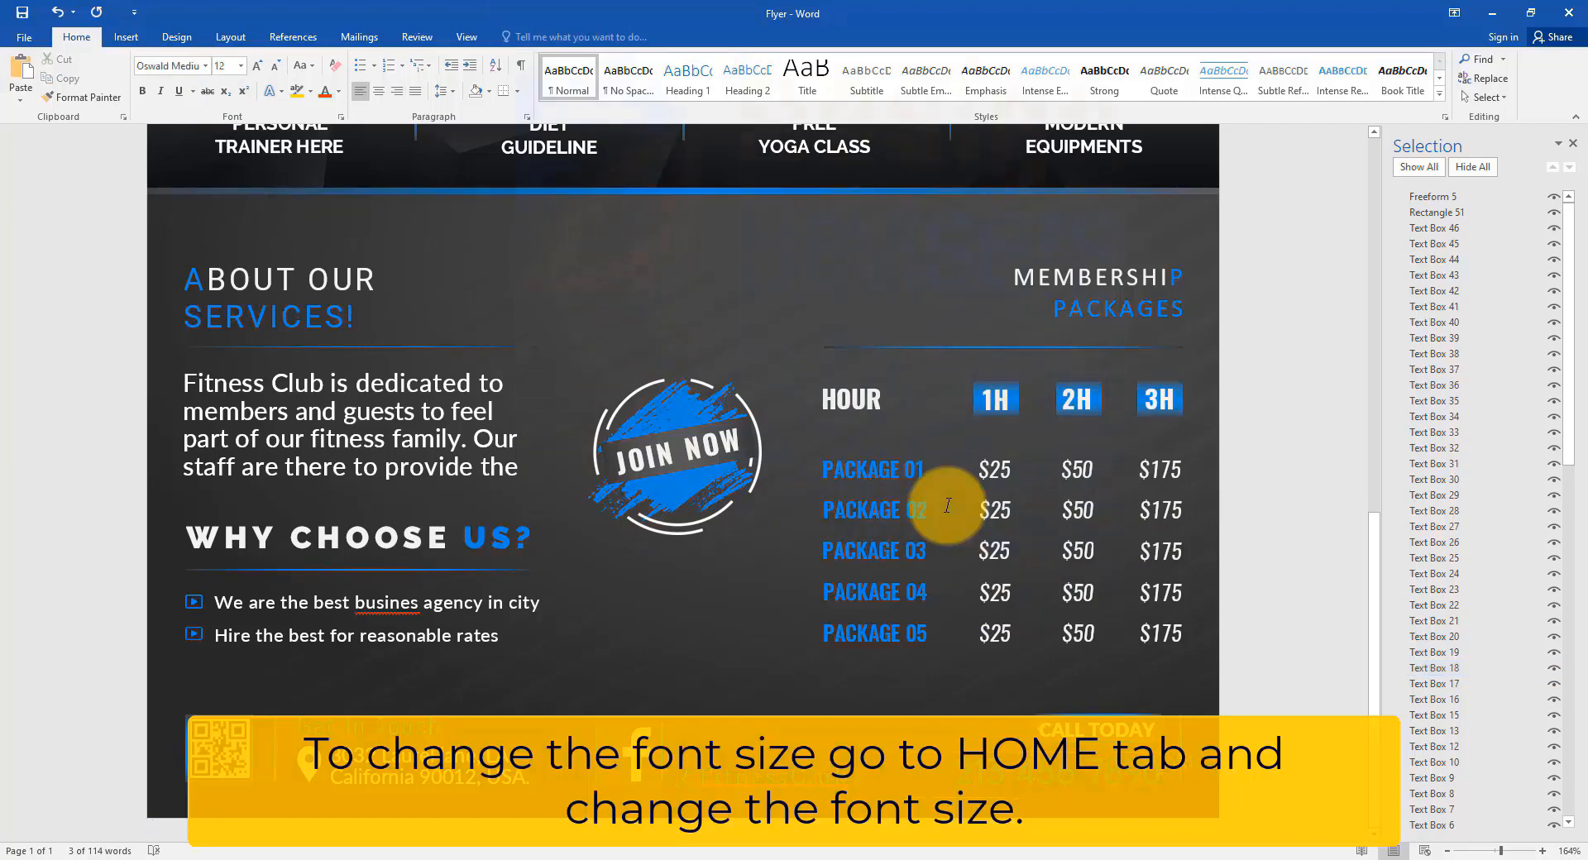
scroll(947, 506, "down", 10)
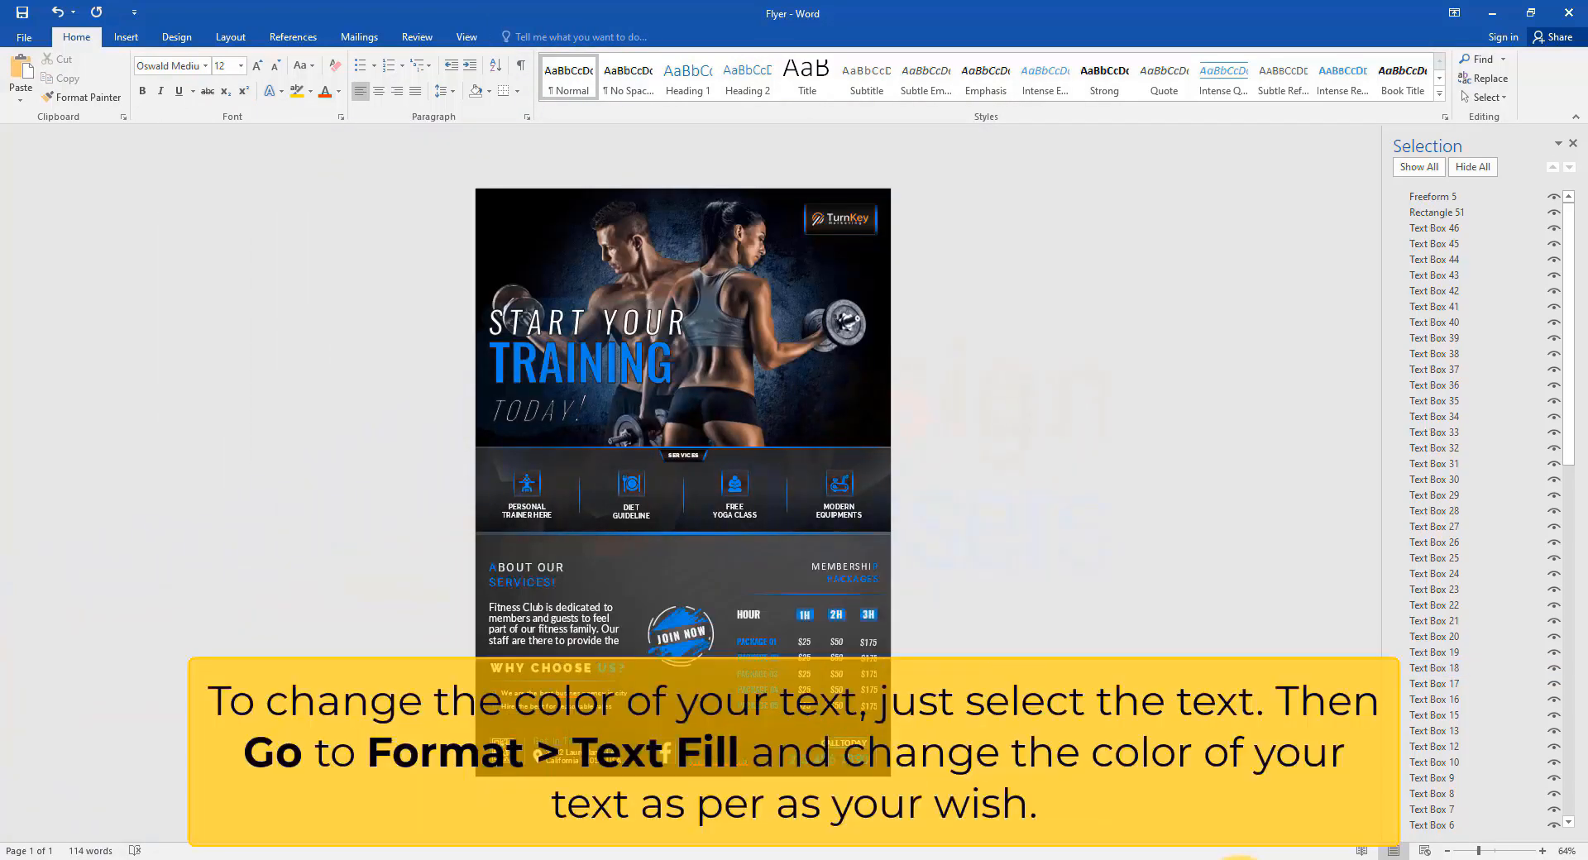
Color the word TRAINING olive green using Text Fill.
scroll(626, 331, "up", 5)
scroll(629, 333, "up", 4)
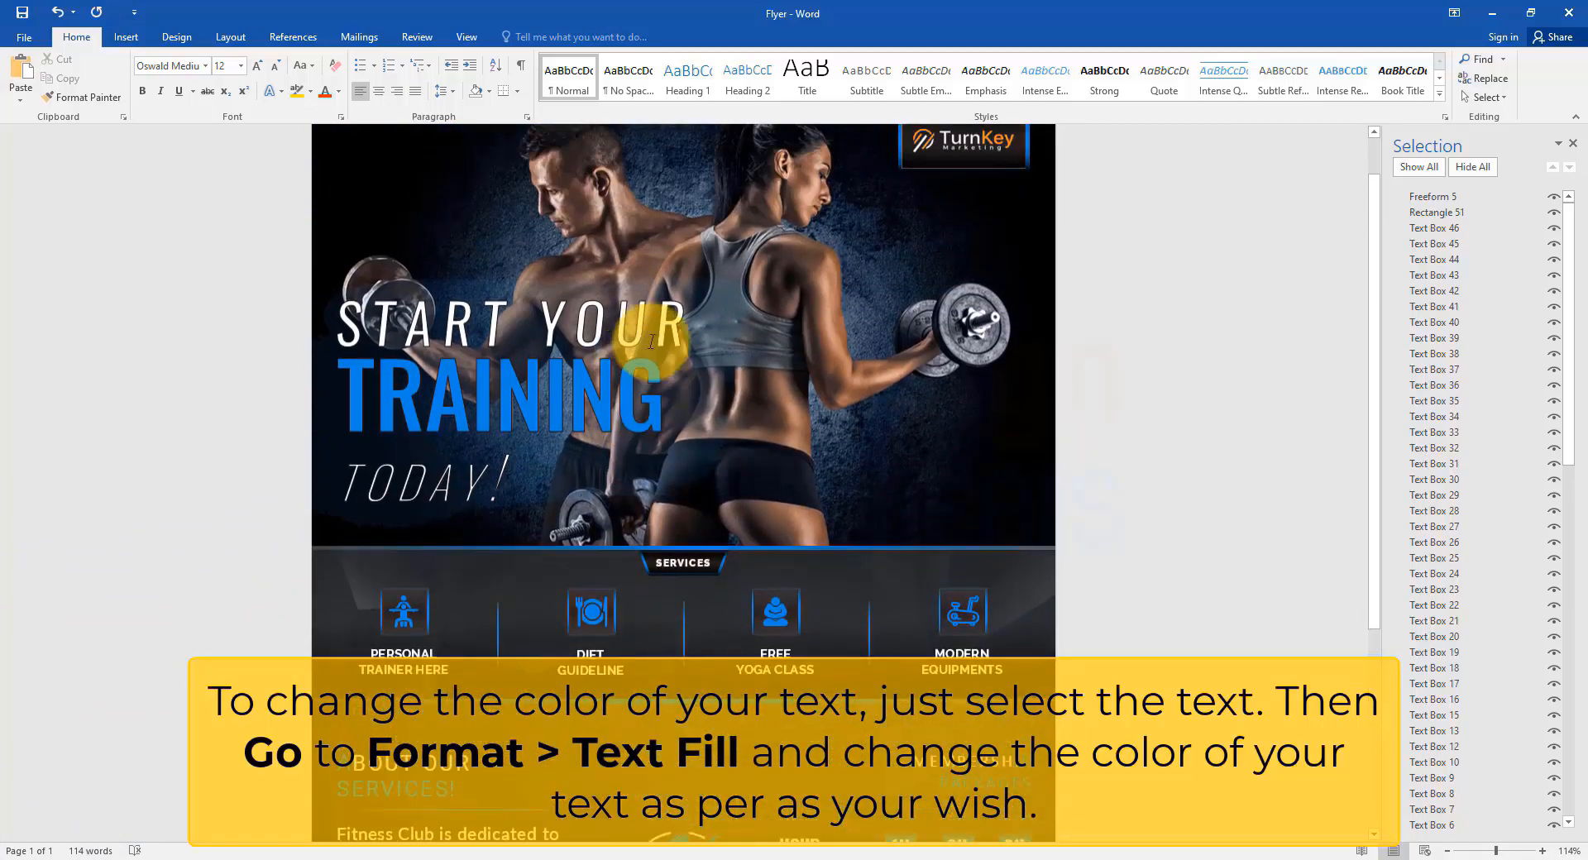
left_click(602, 373)
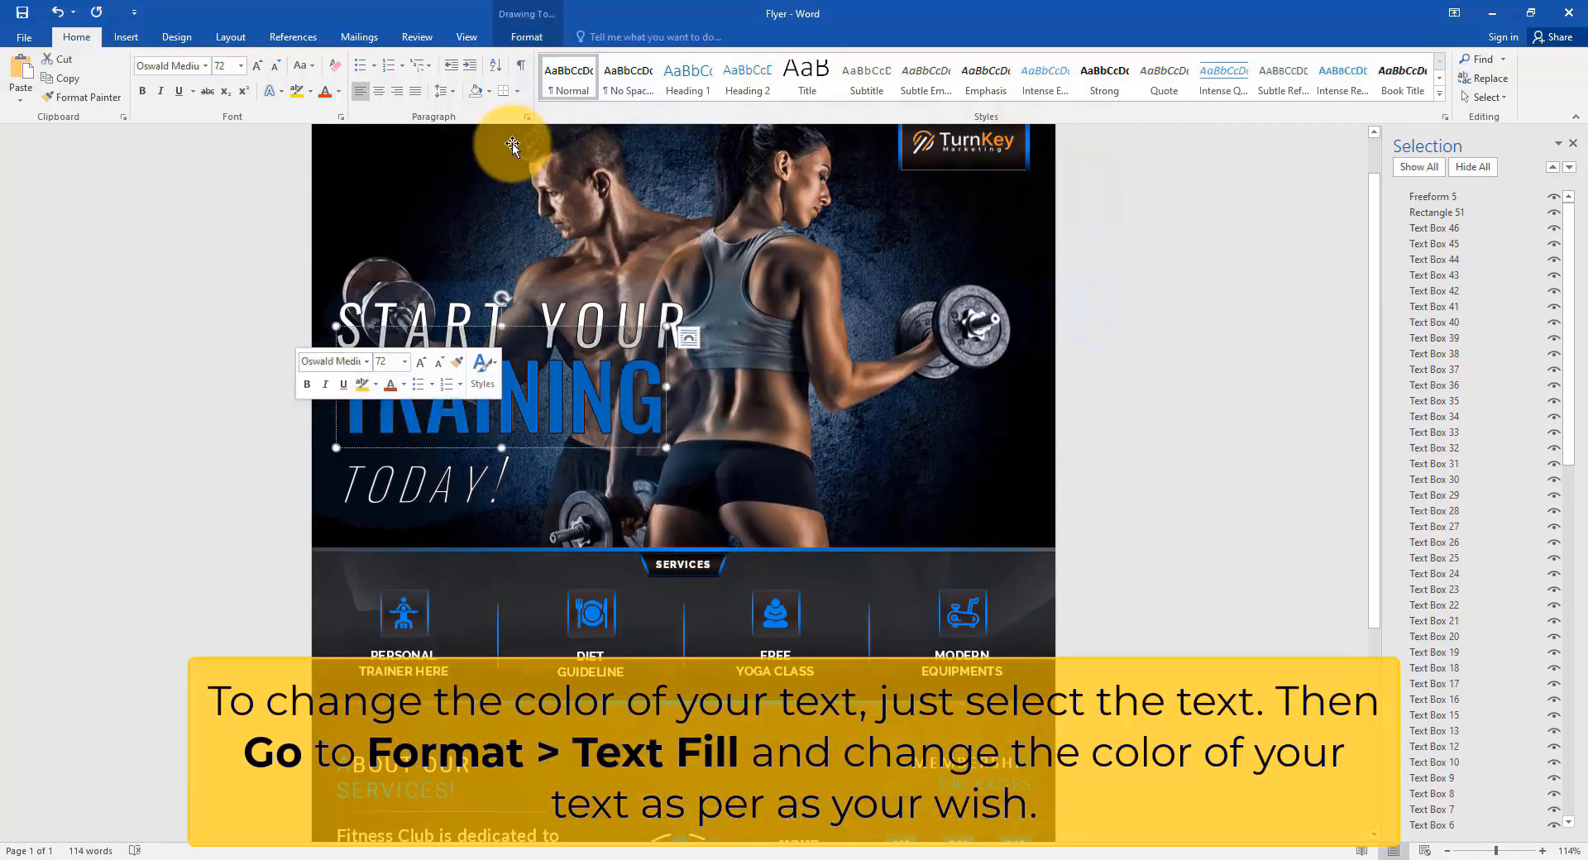
left_click(526, 37)
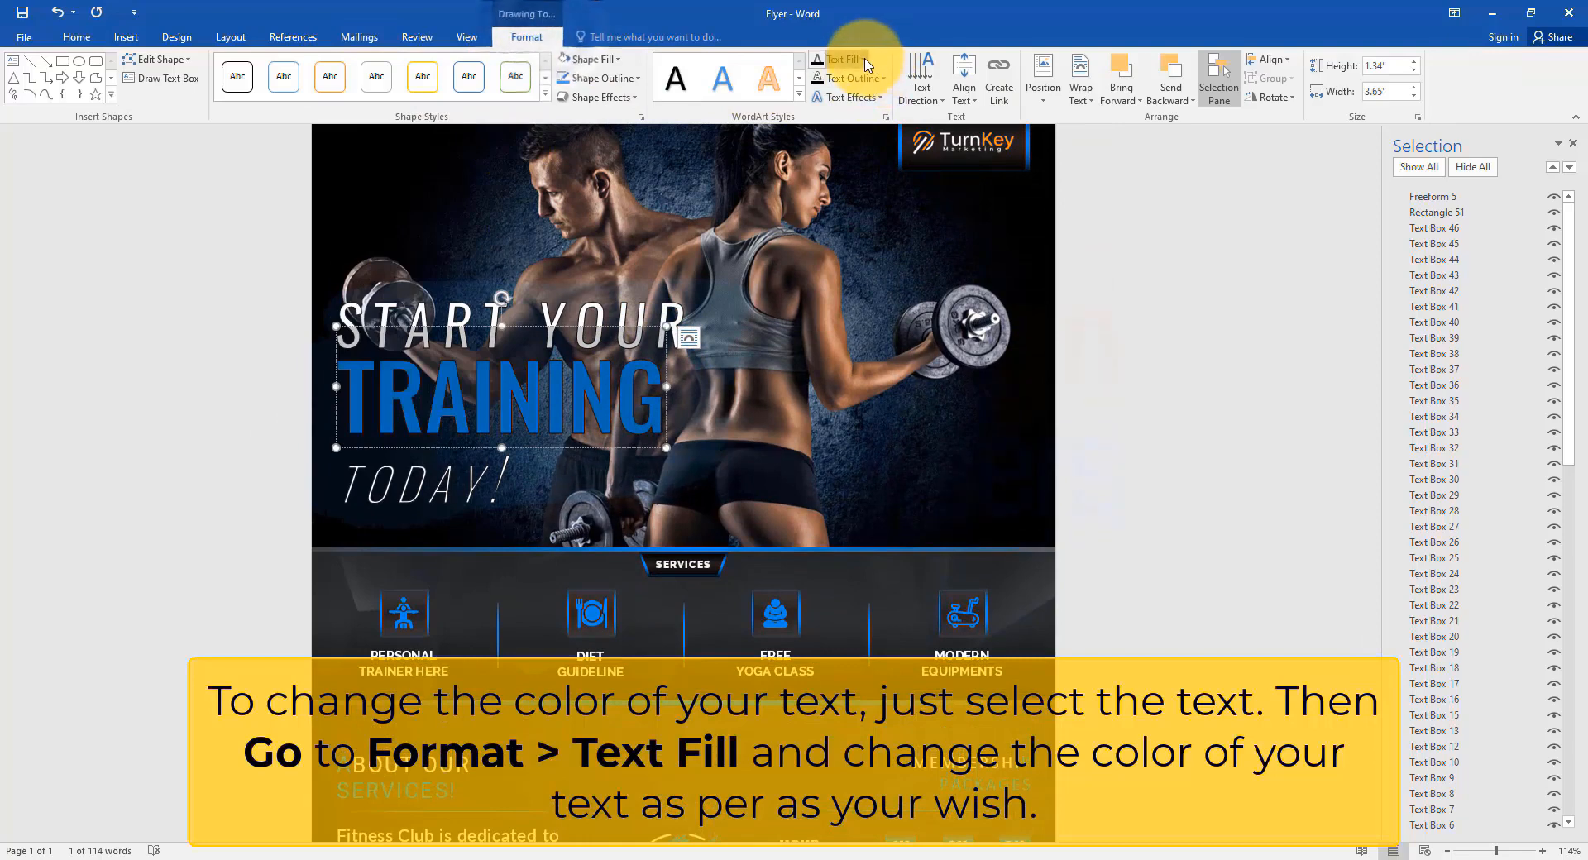
left_click(845, 58)
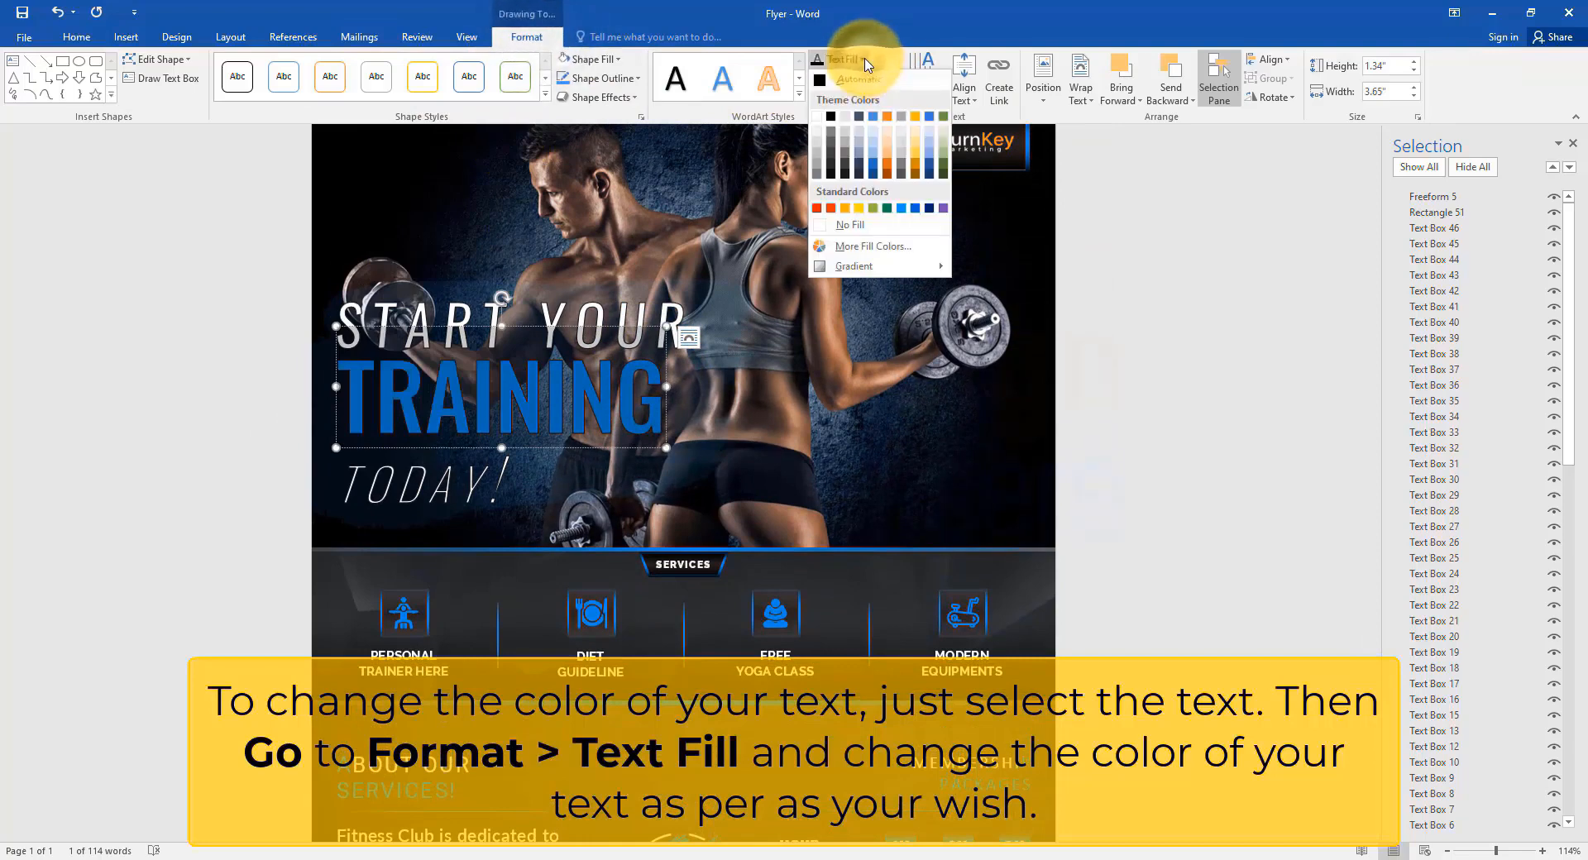
left_click(944, 155)
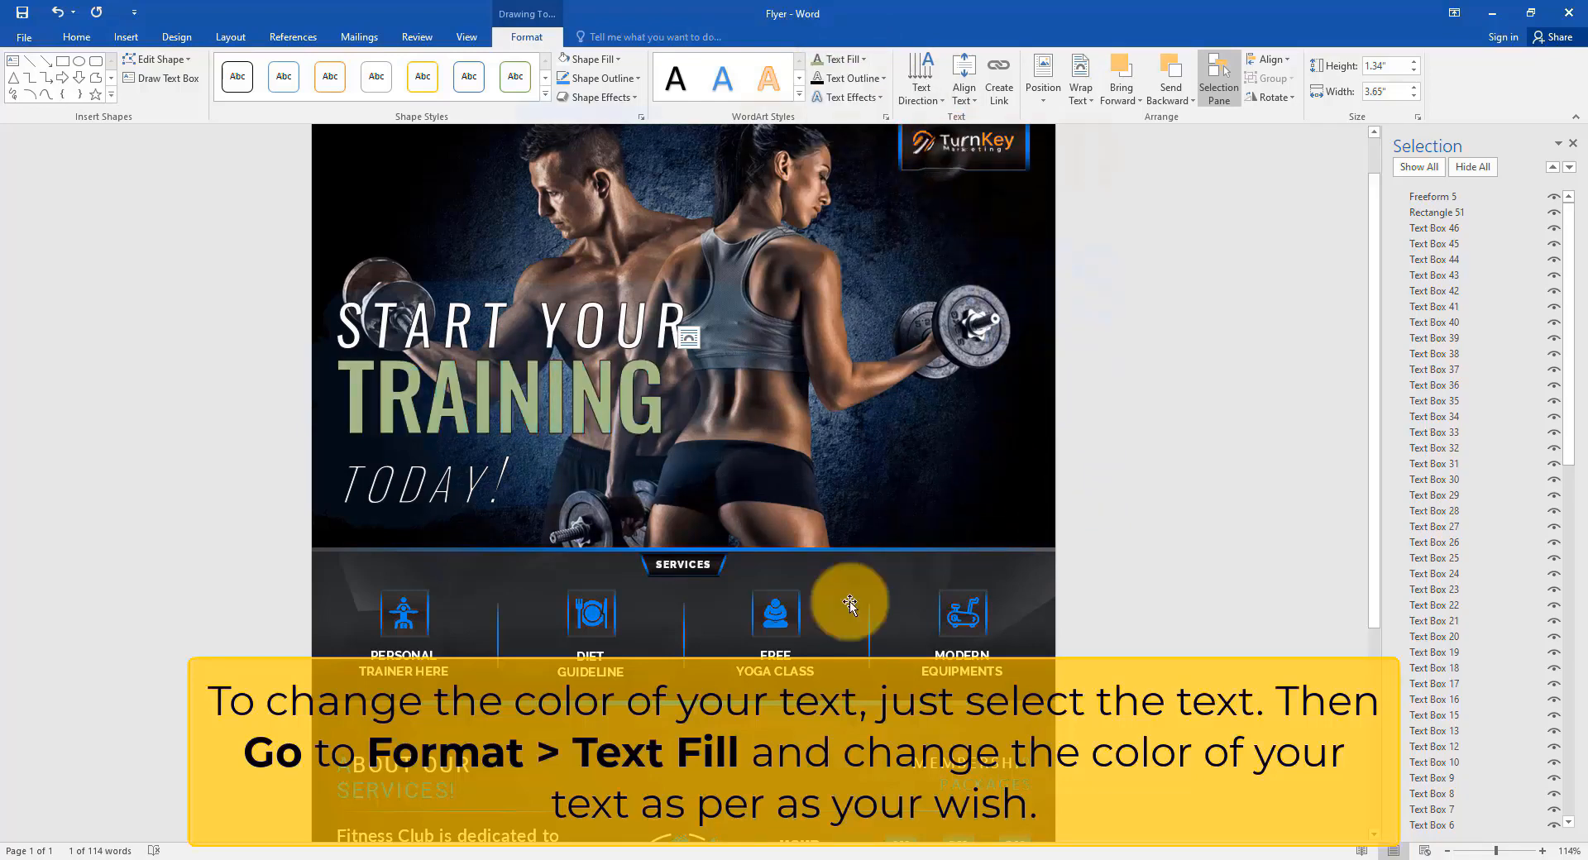
Give the DIET GUIDELINE text a new theme colour from Text Fill.
scroll(709, 585, "down", 3)
left_click_drag(627, 542, 566, 522)
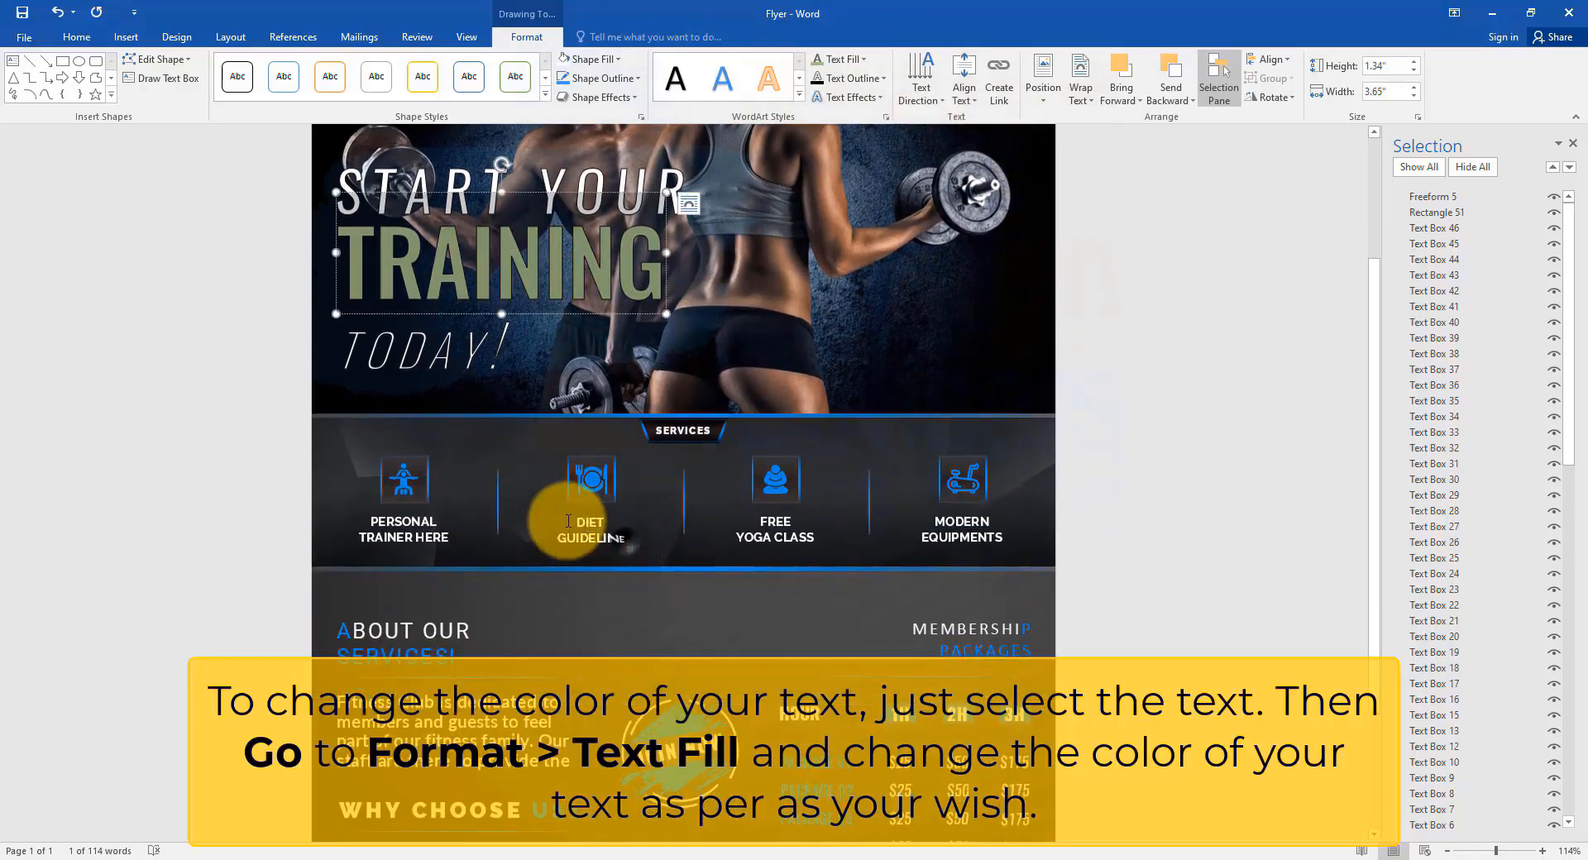
left_click(867, 60)
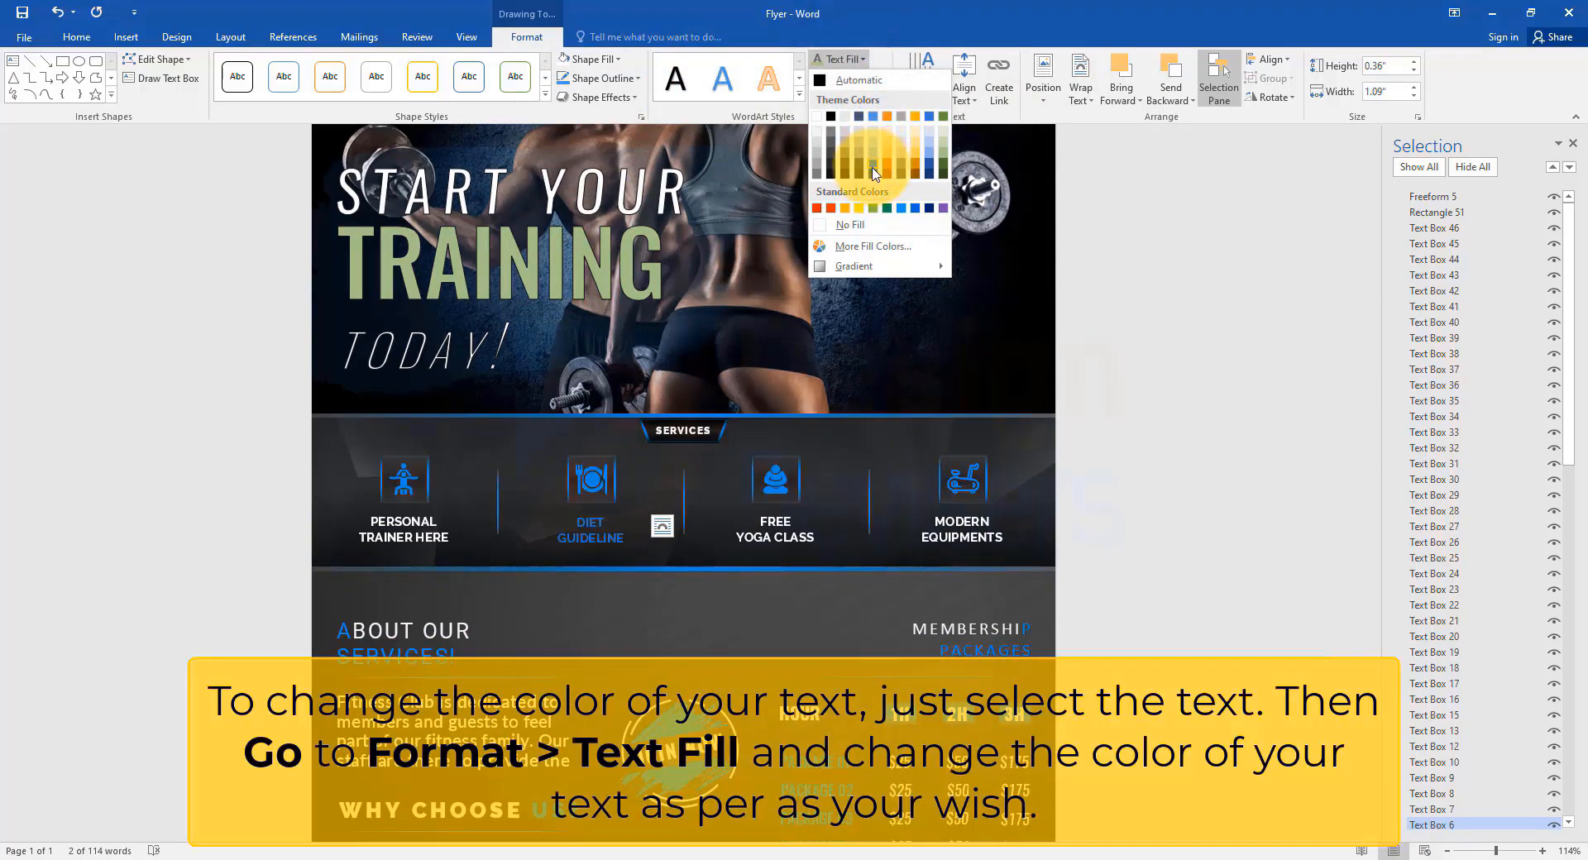
left_click(943, 160)
left_click(590, 537)
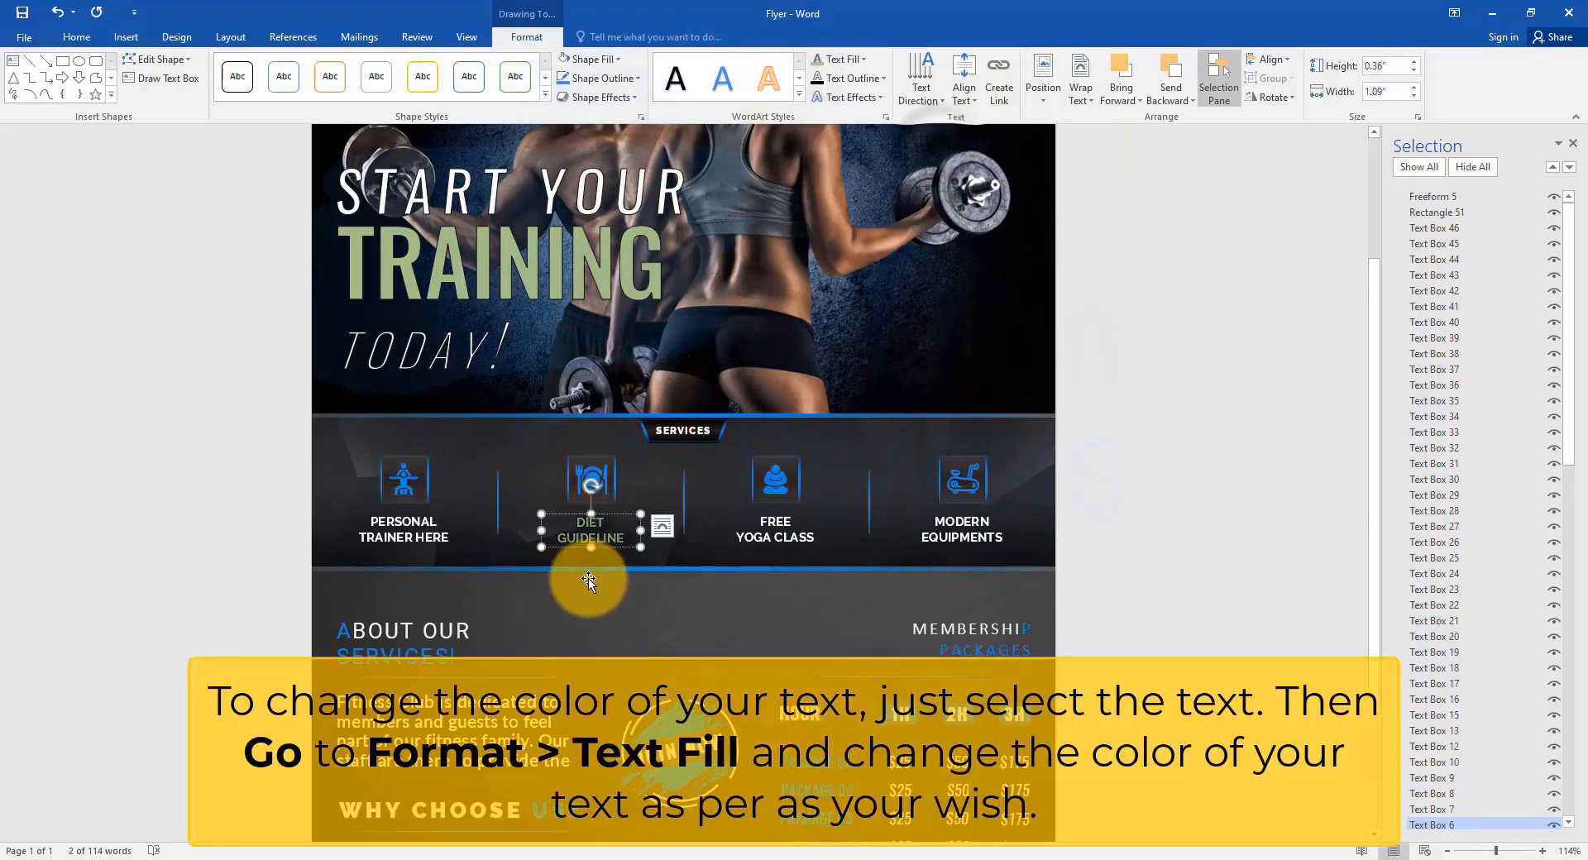
scroll(547, 658, "down", 3)
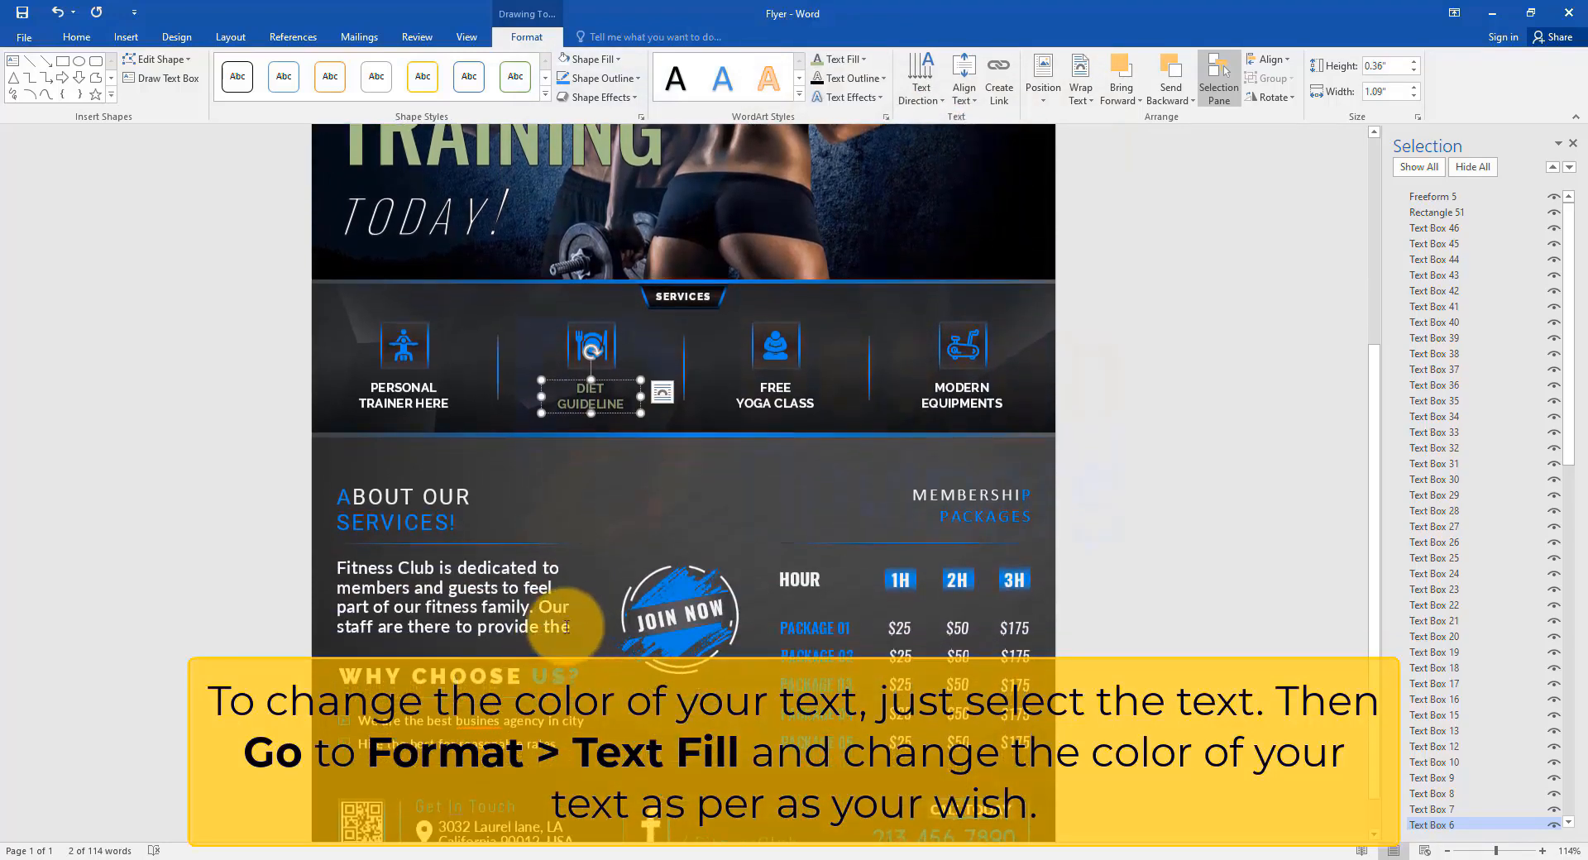
Make the Fitness Club paragraph light green with custom RGB 146, 246, 163.
left_click_drag(567, 626, 238, 574)
left_click(861, 58)
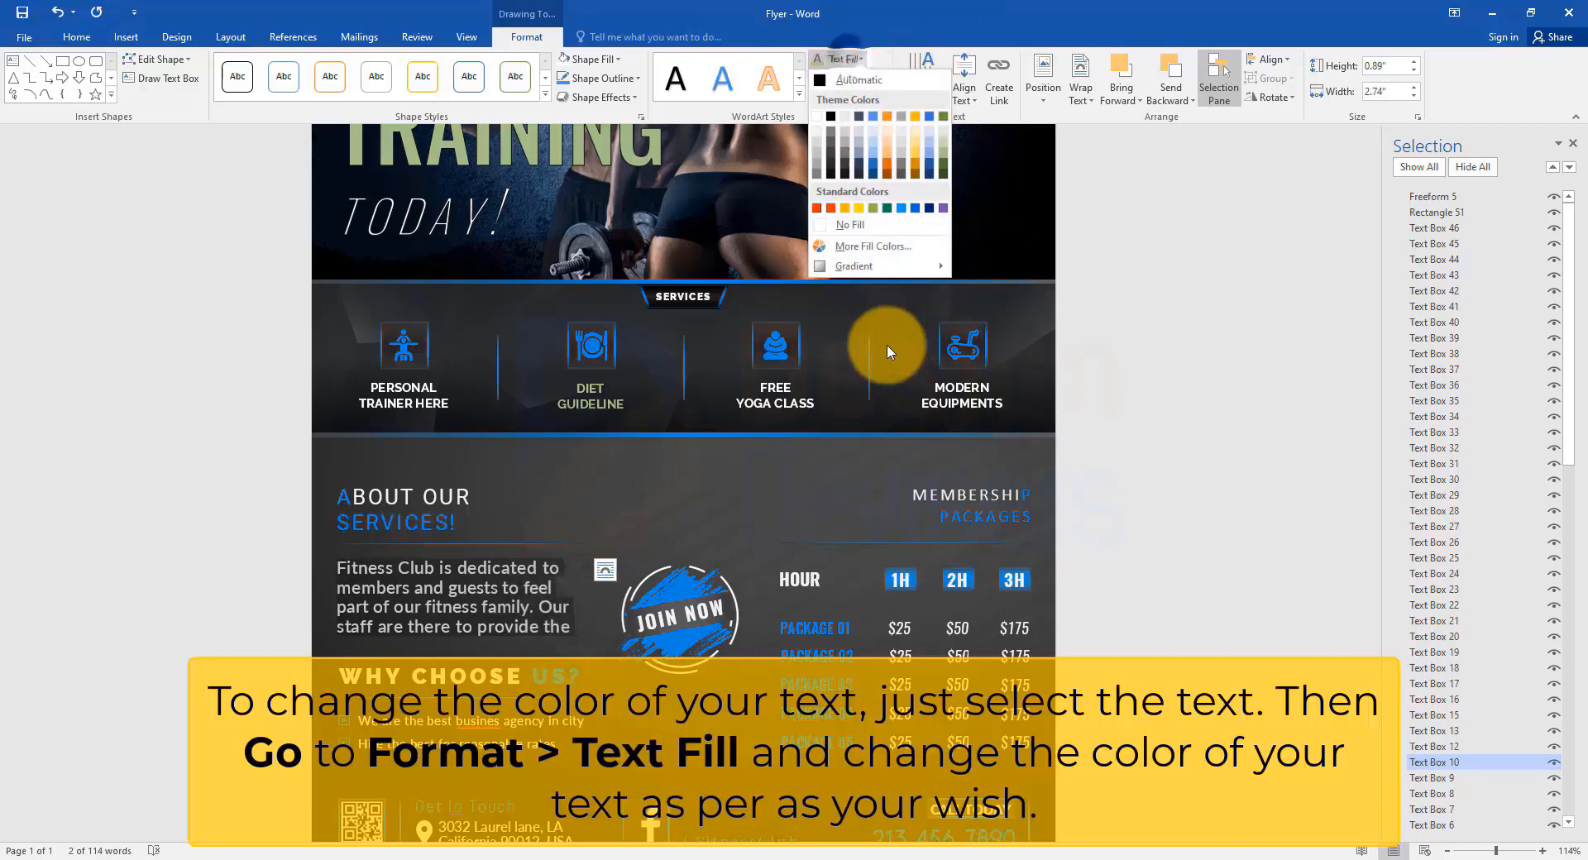
left_click(872, 245)
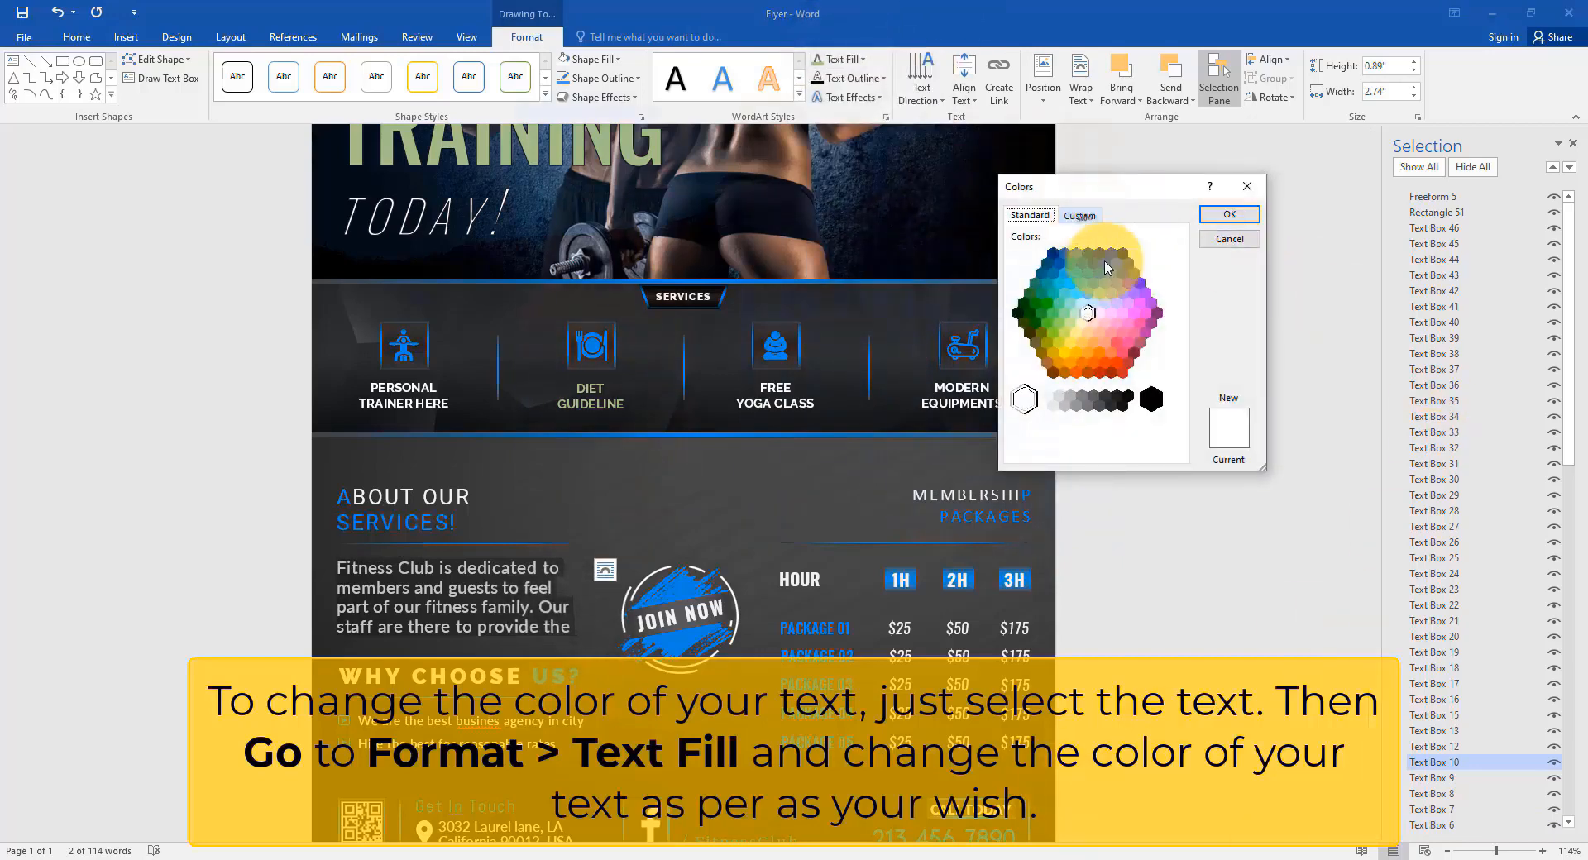
left_click(1079, 215)
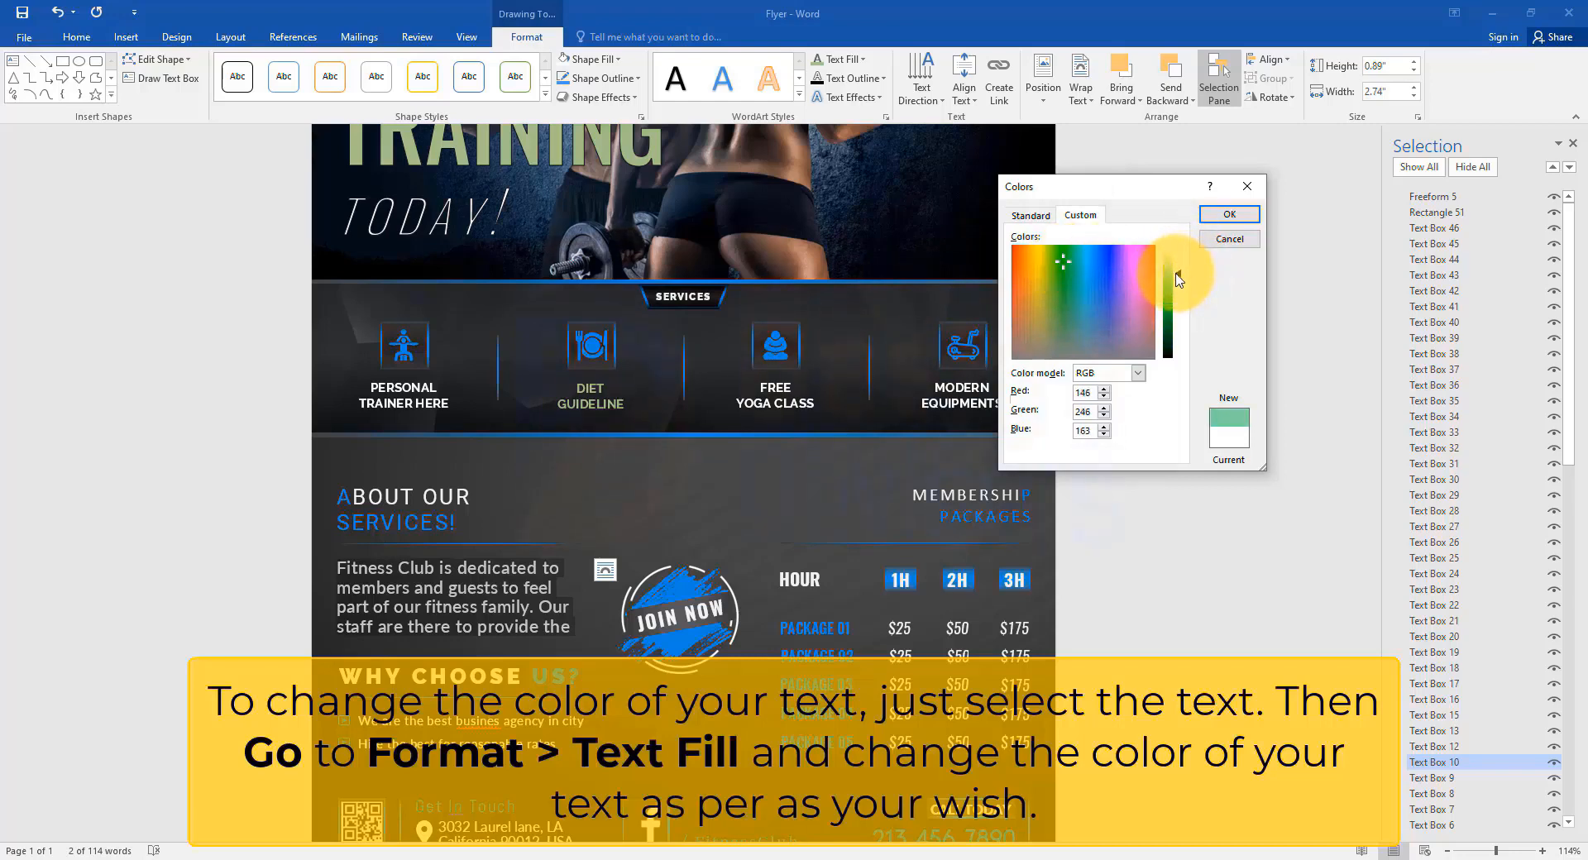
left_click(1227, 217)
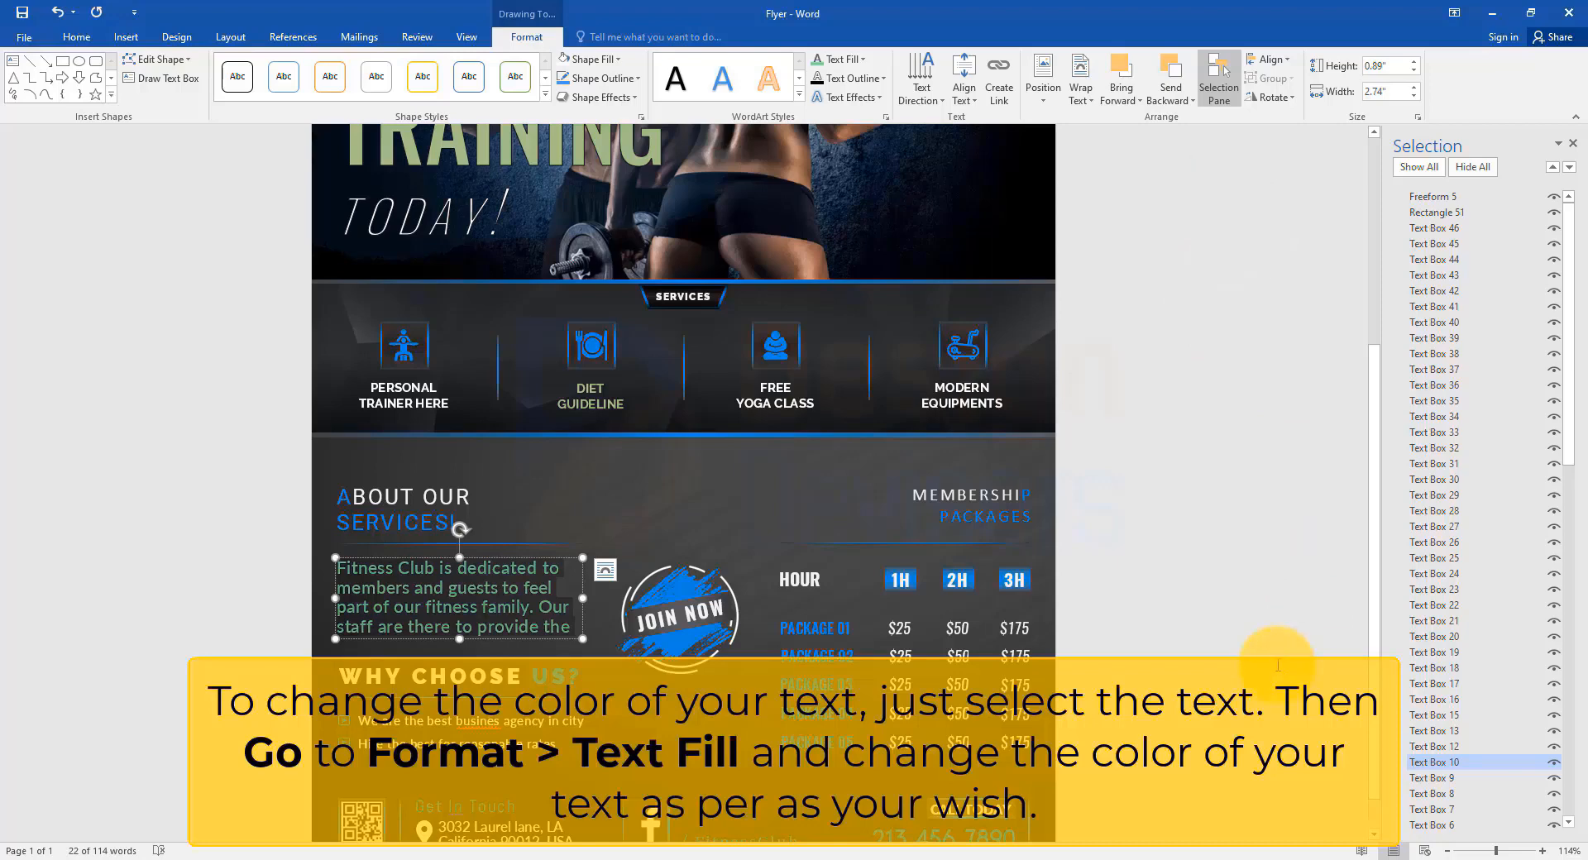
left_click(1100, 514)
scroll(1089, 497, "down", 5)
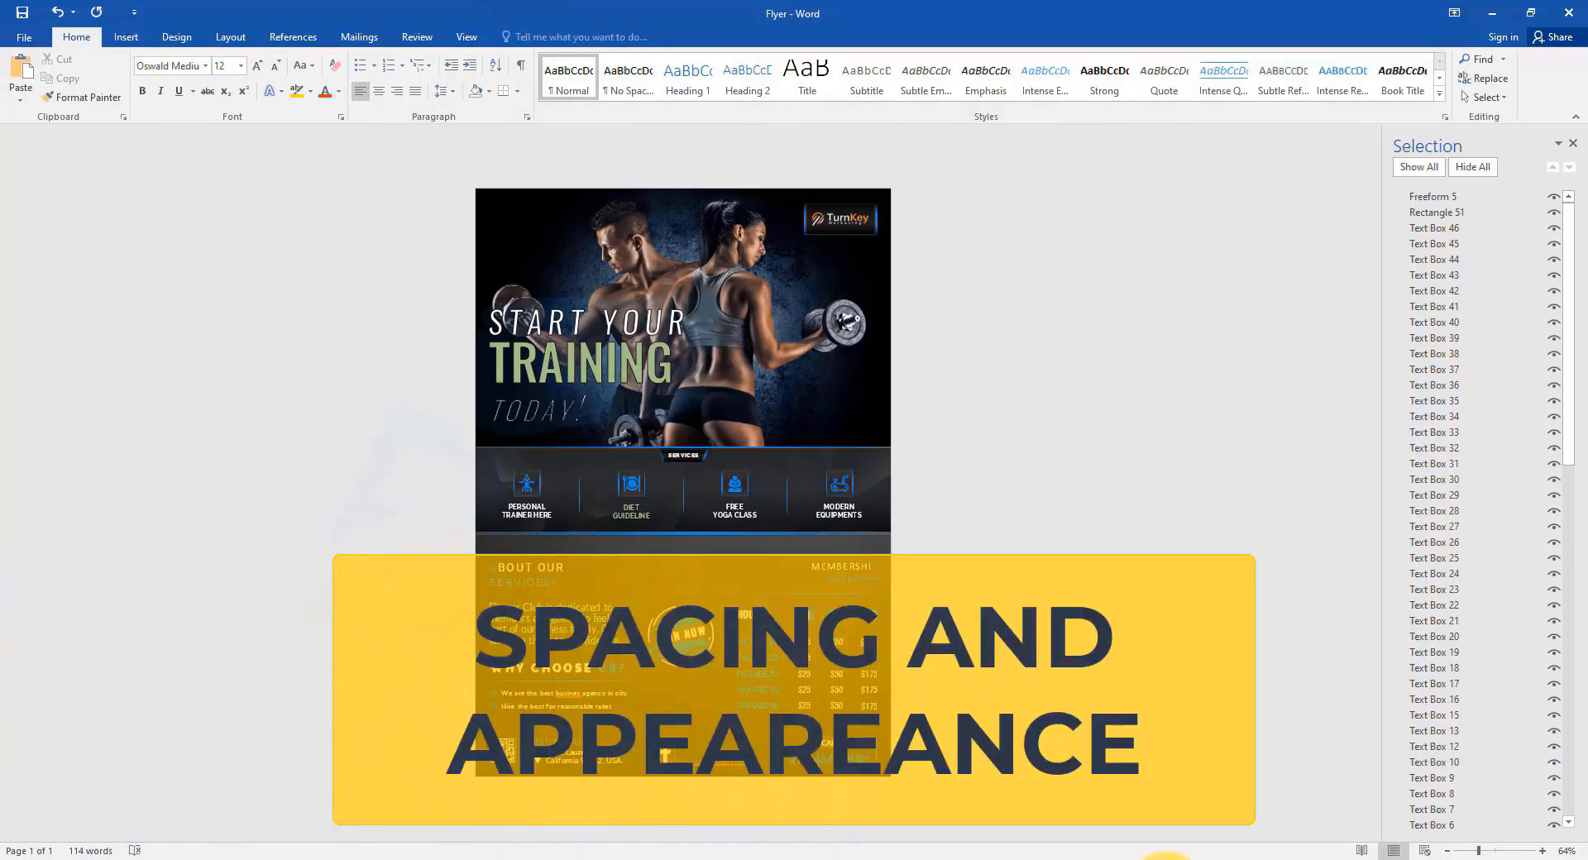
Expand the character spacing of TRAINING by 1.2 pt in the Font dialog's Advanced settings.
scroll(637, 337, "up", 5)
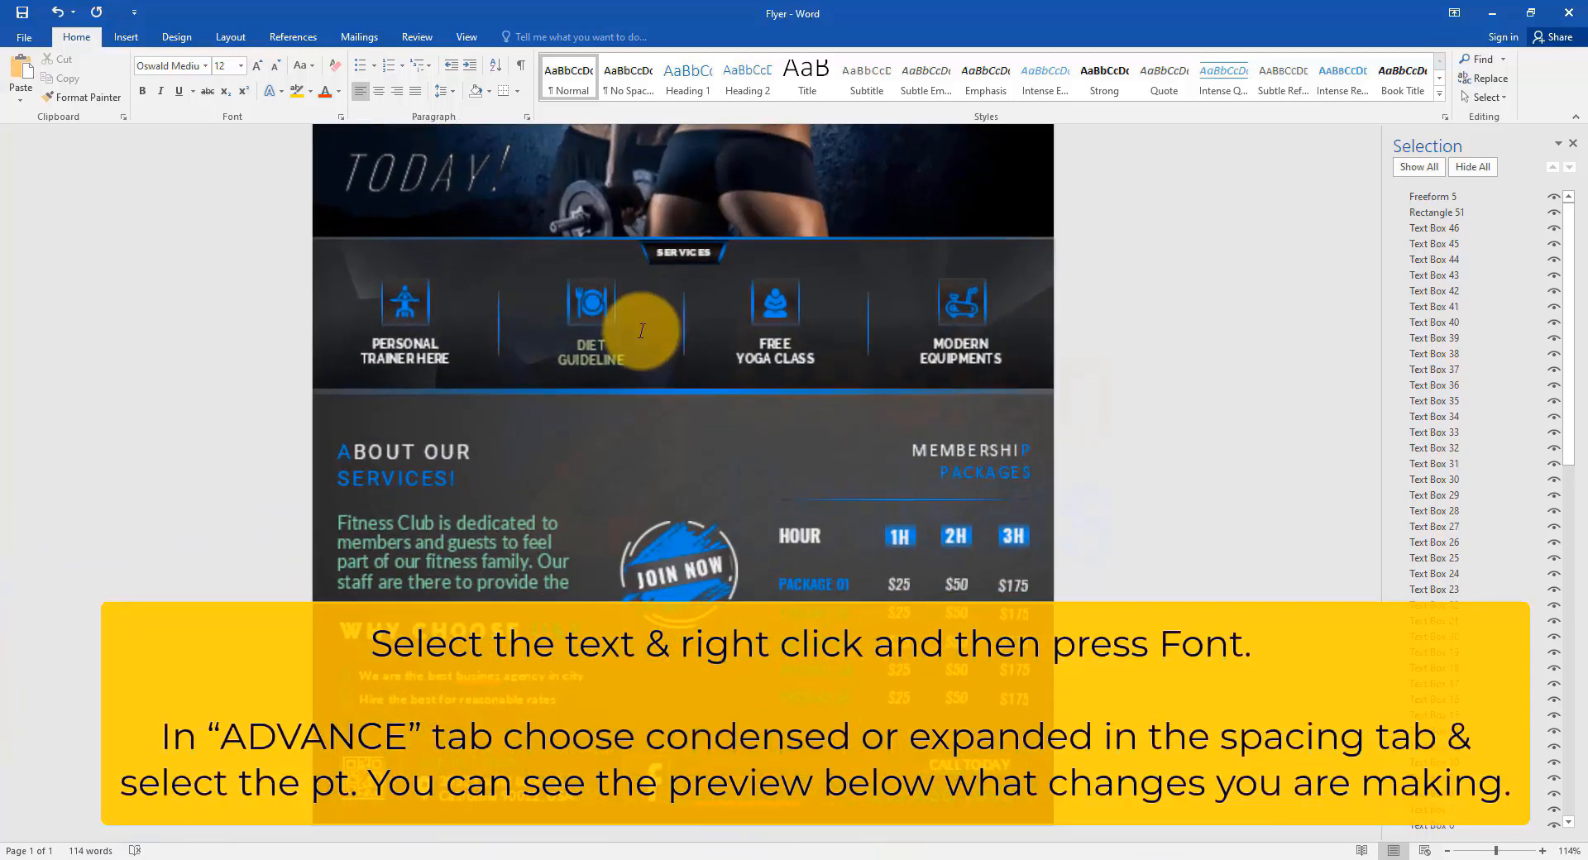
left_click_drag(662, 393, 331, 390)
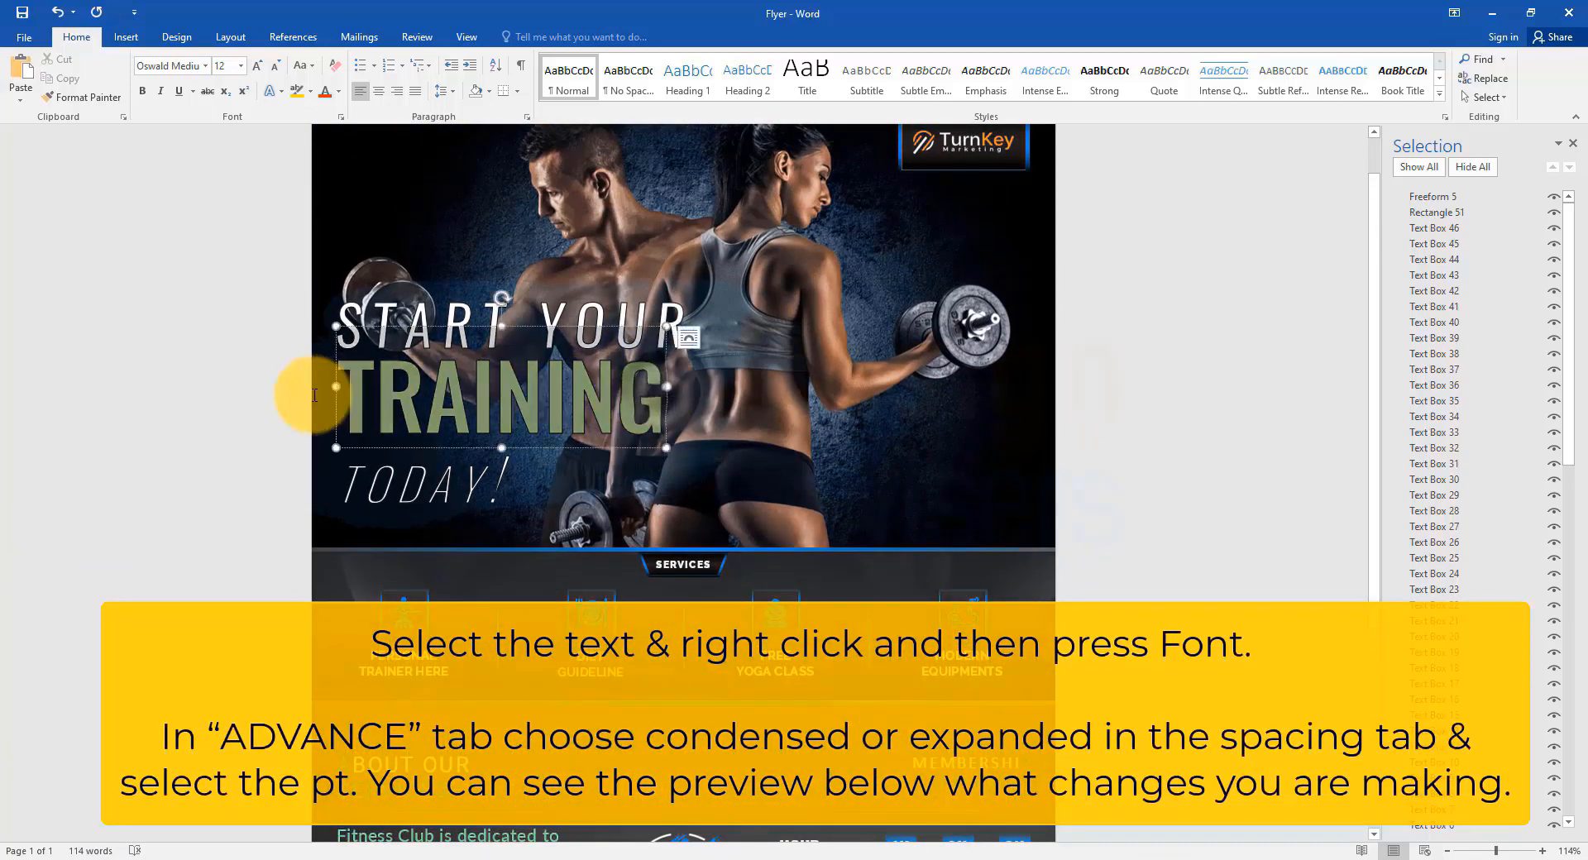
right_click(612, 395)
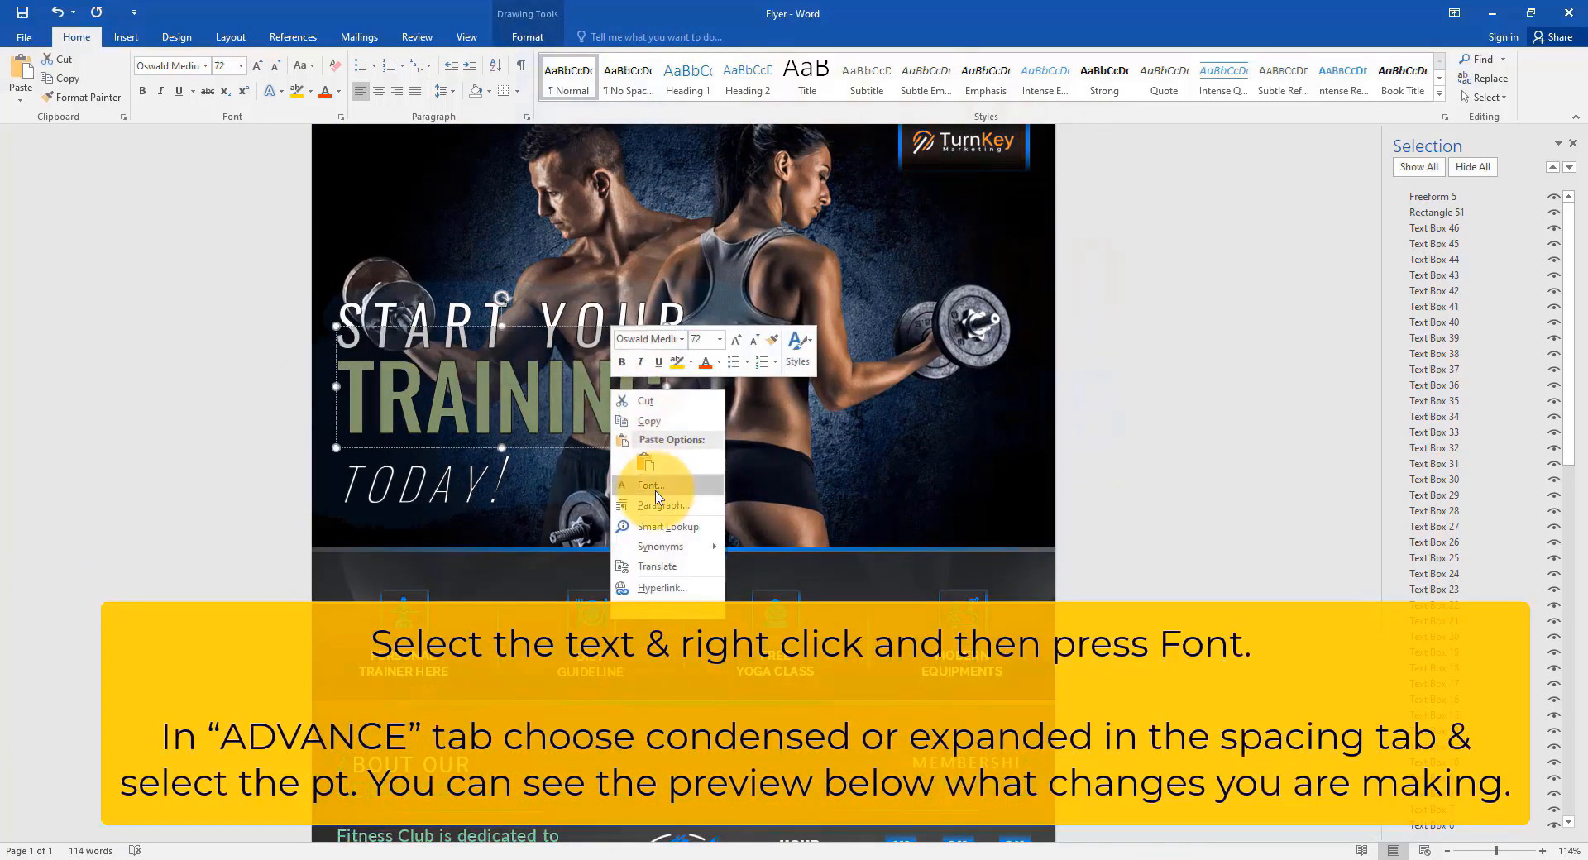
left_click(703, 474)
left_click(1136, 208)
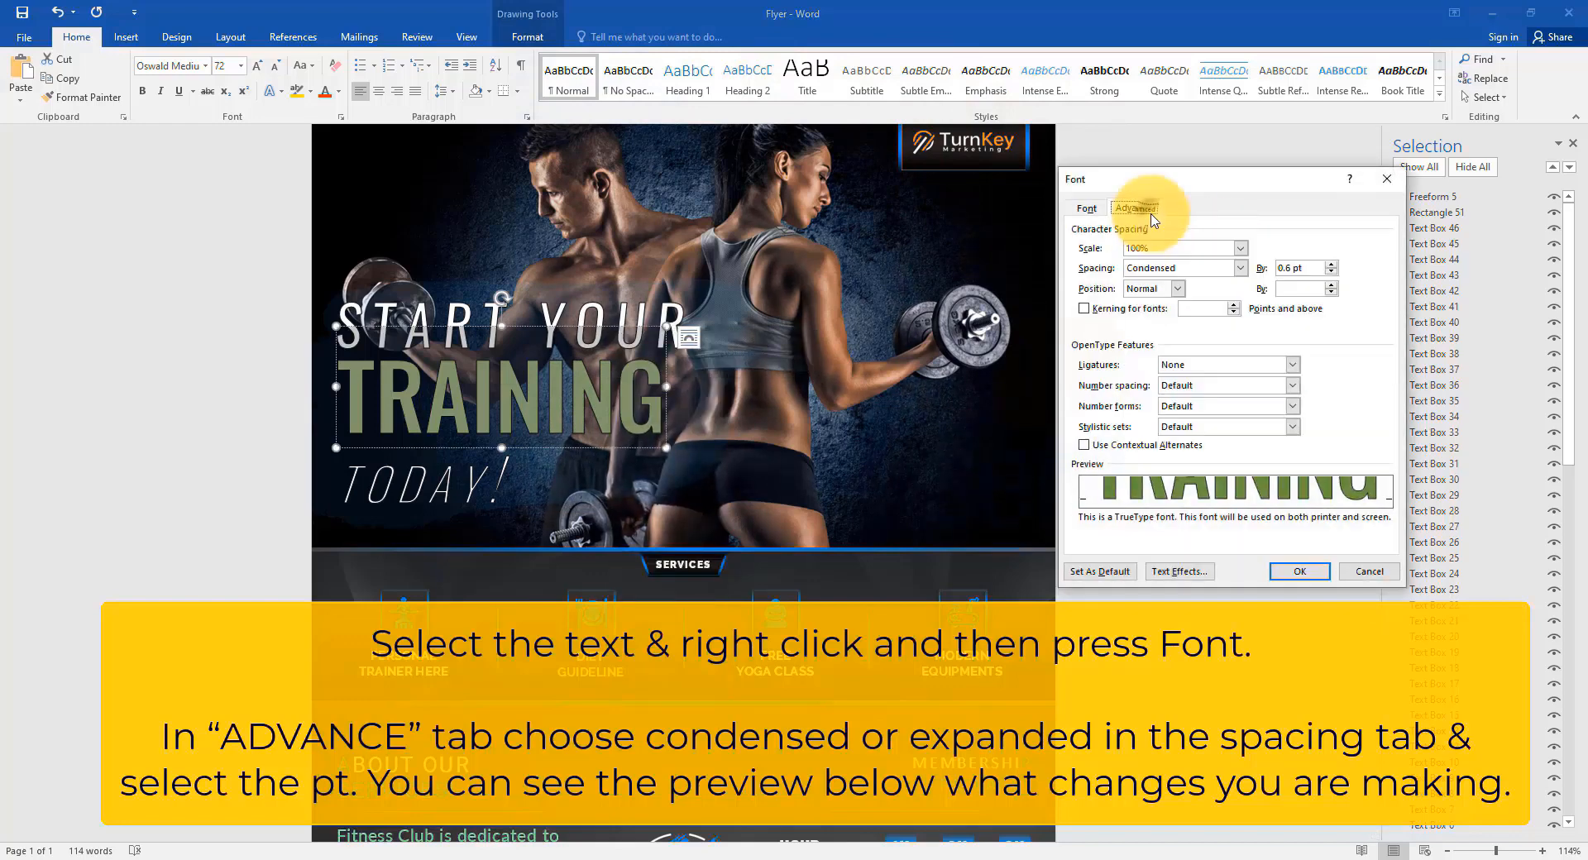
left_click(1195, 270)
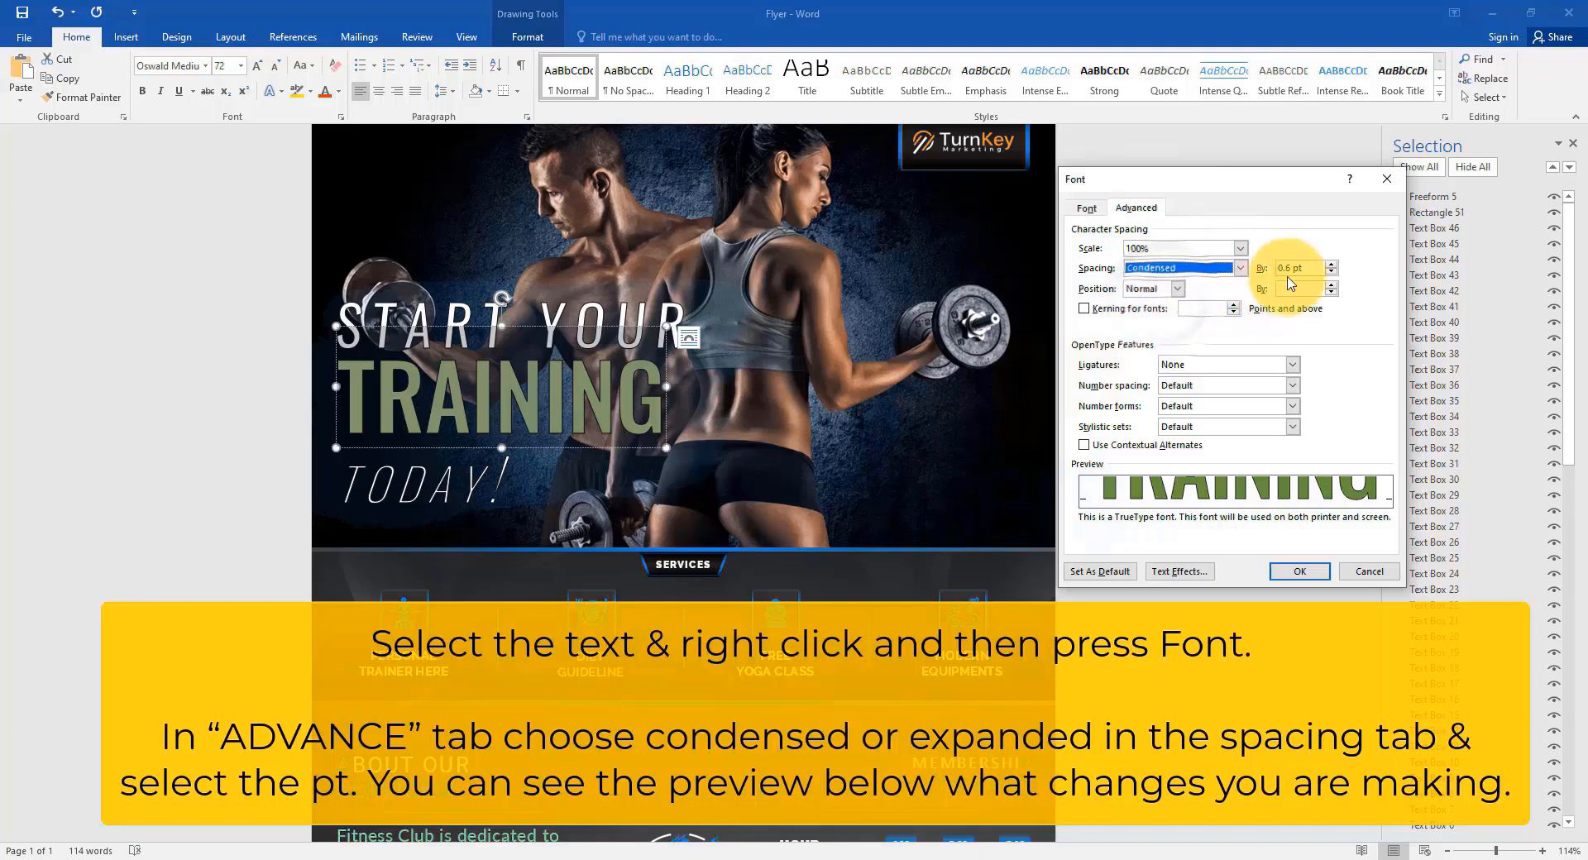
left_click(1301, 572)
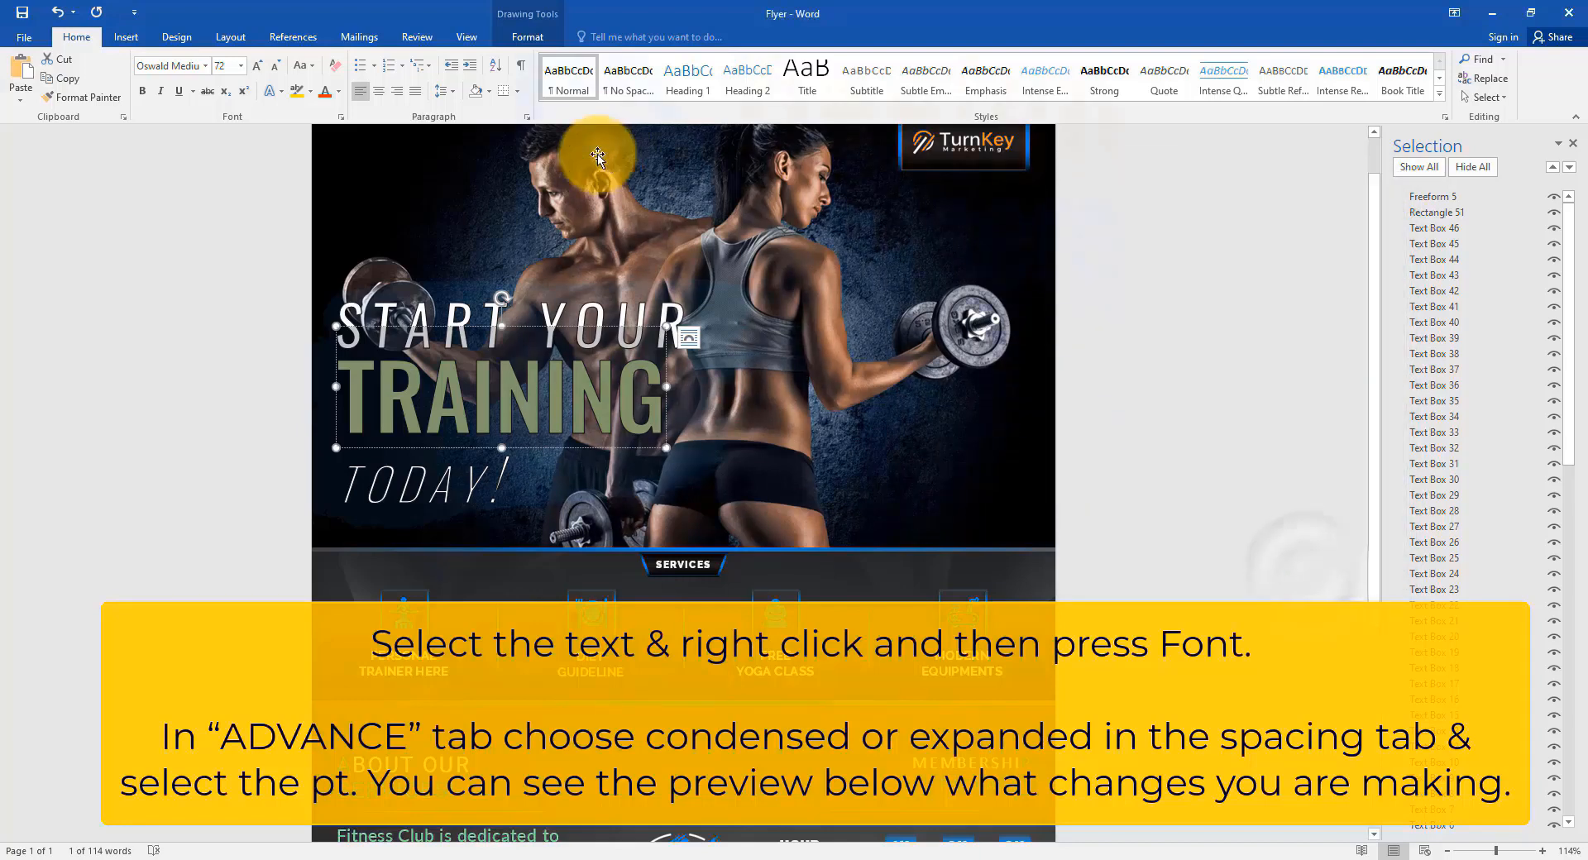
right_click(581, 389)
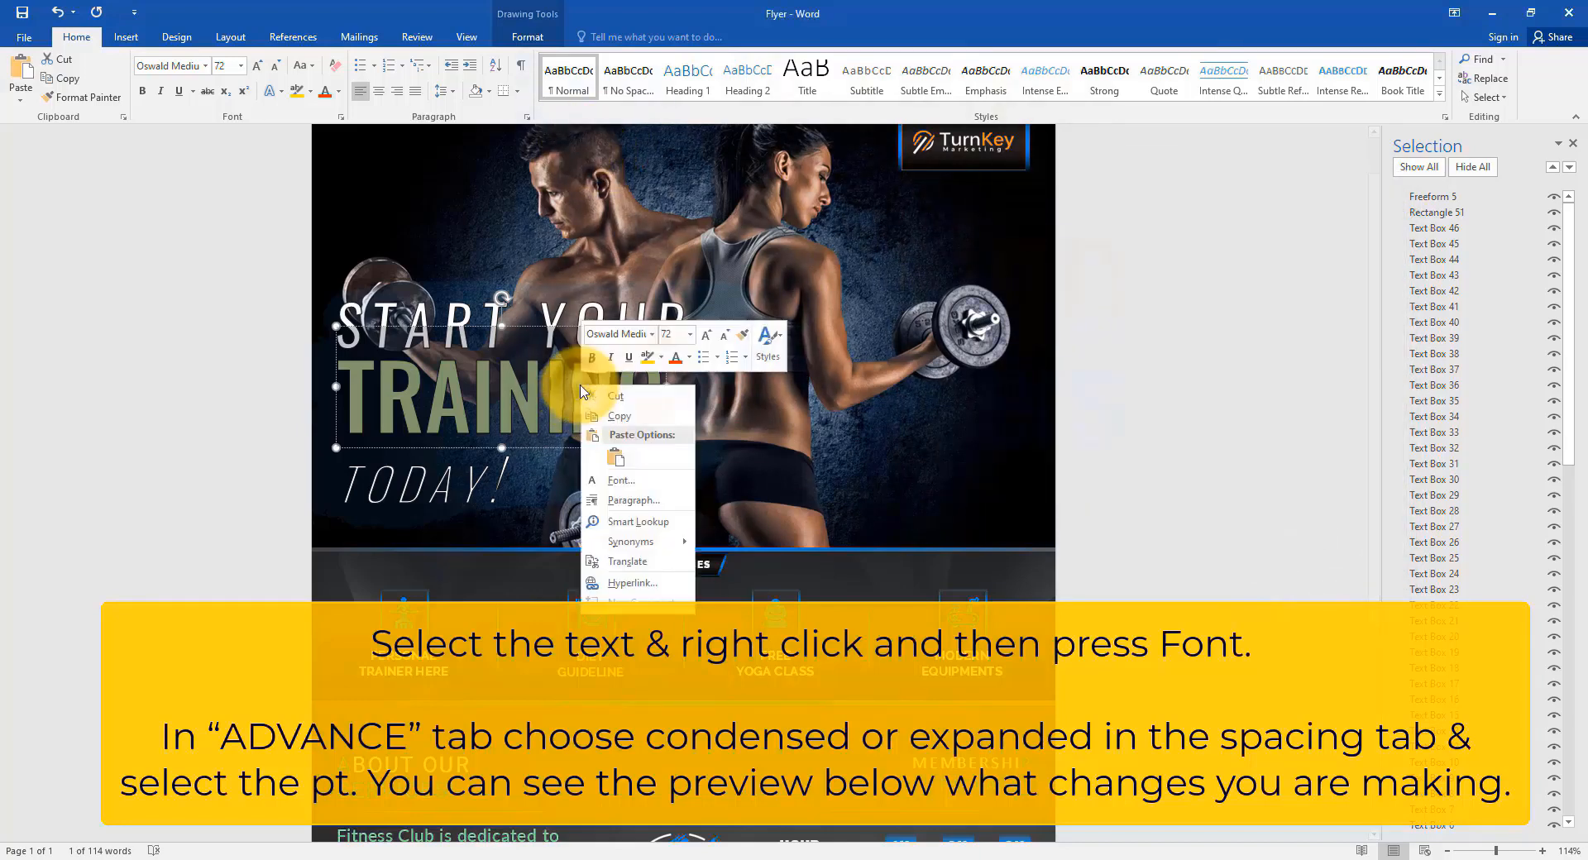
left_click(628, 481)
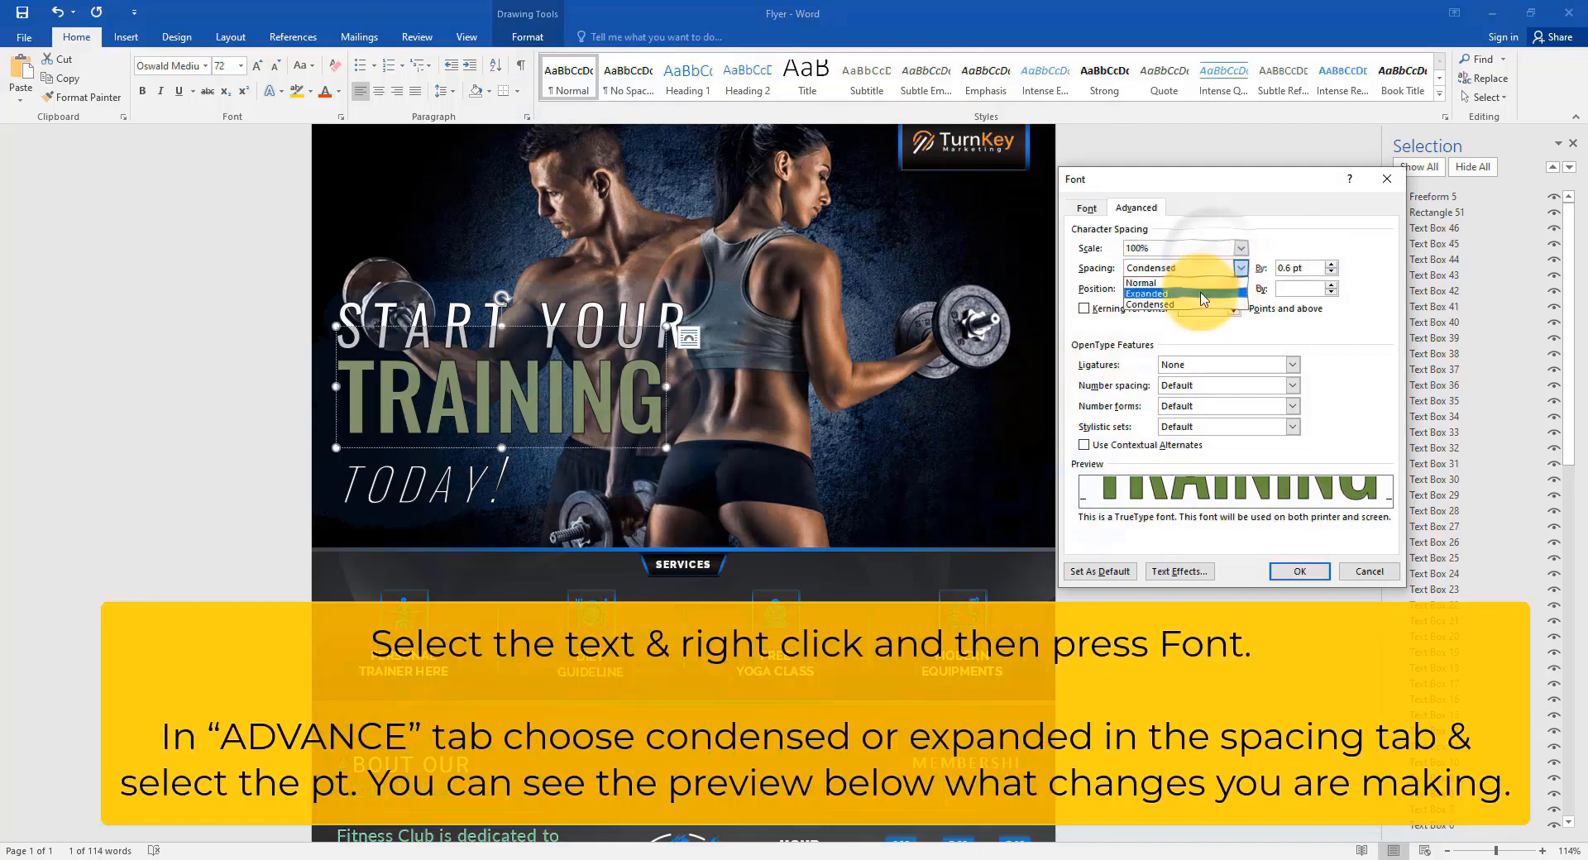
left_click(1207, 294)
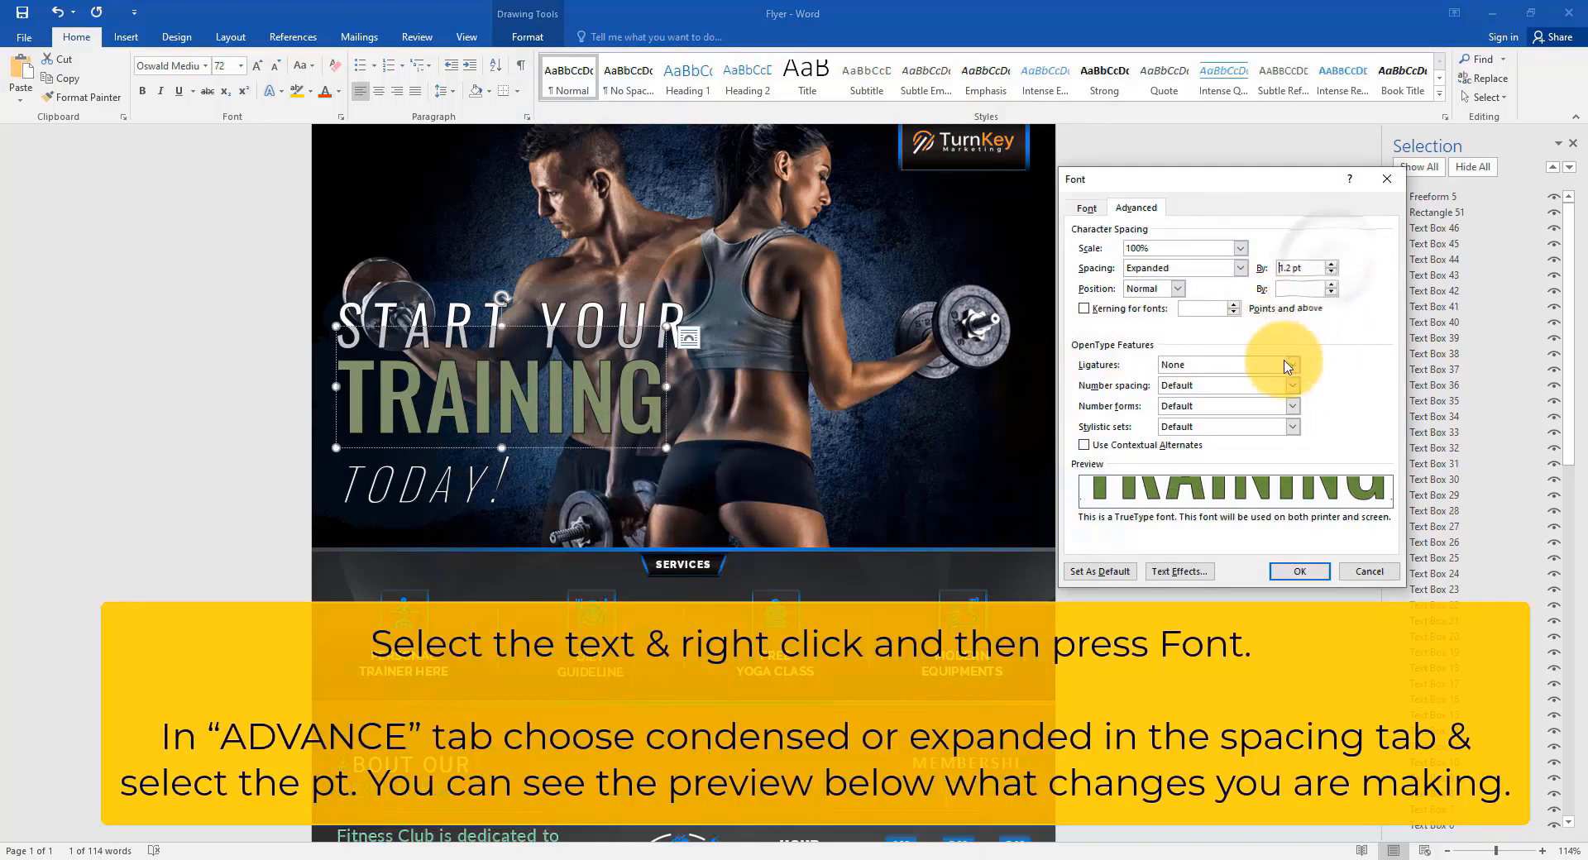
left_click(1307, 572)
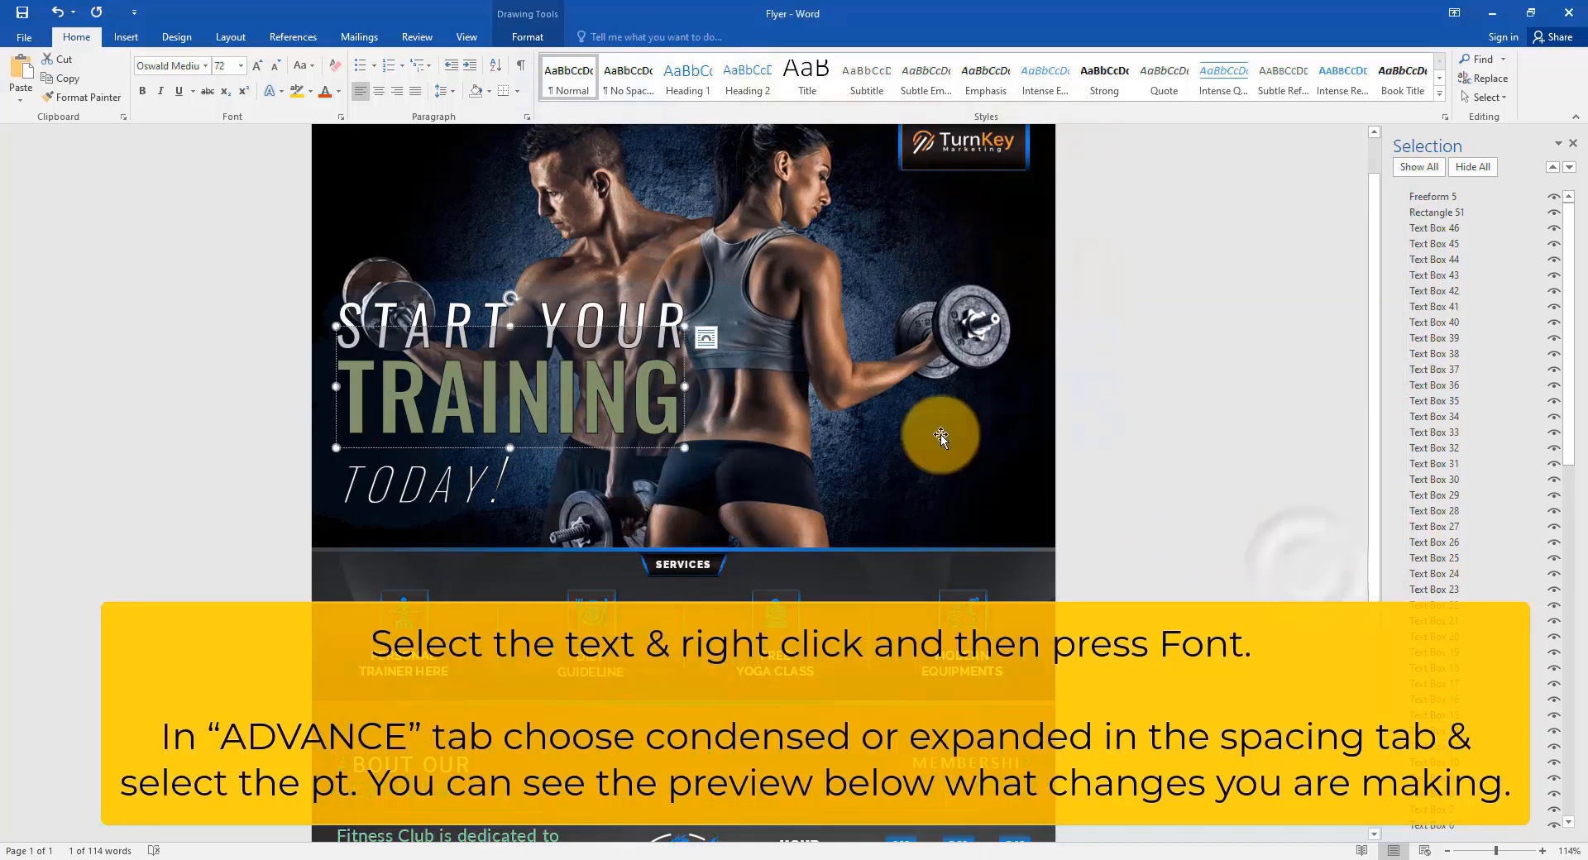
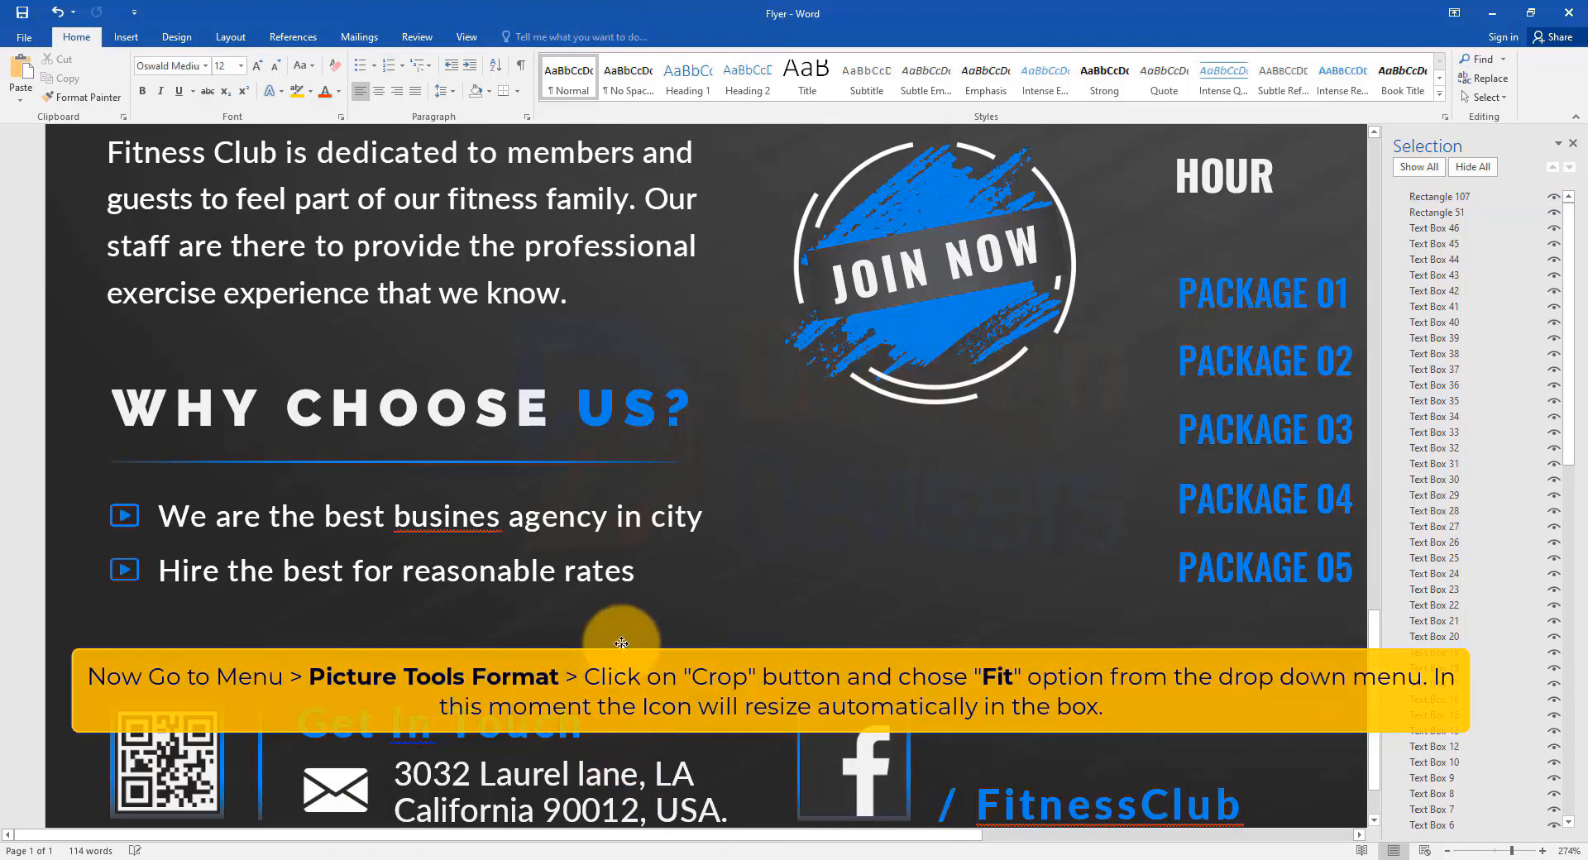
Scroll down to review the finished flyer layout down to the contact footer.
scroll(622, 639, "down", 15, "ctrl")
scroll(622, 639, "down", 5, "ctrl")
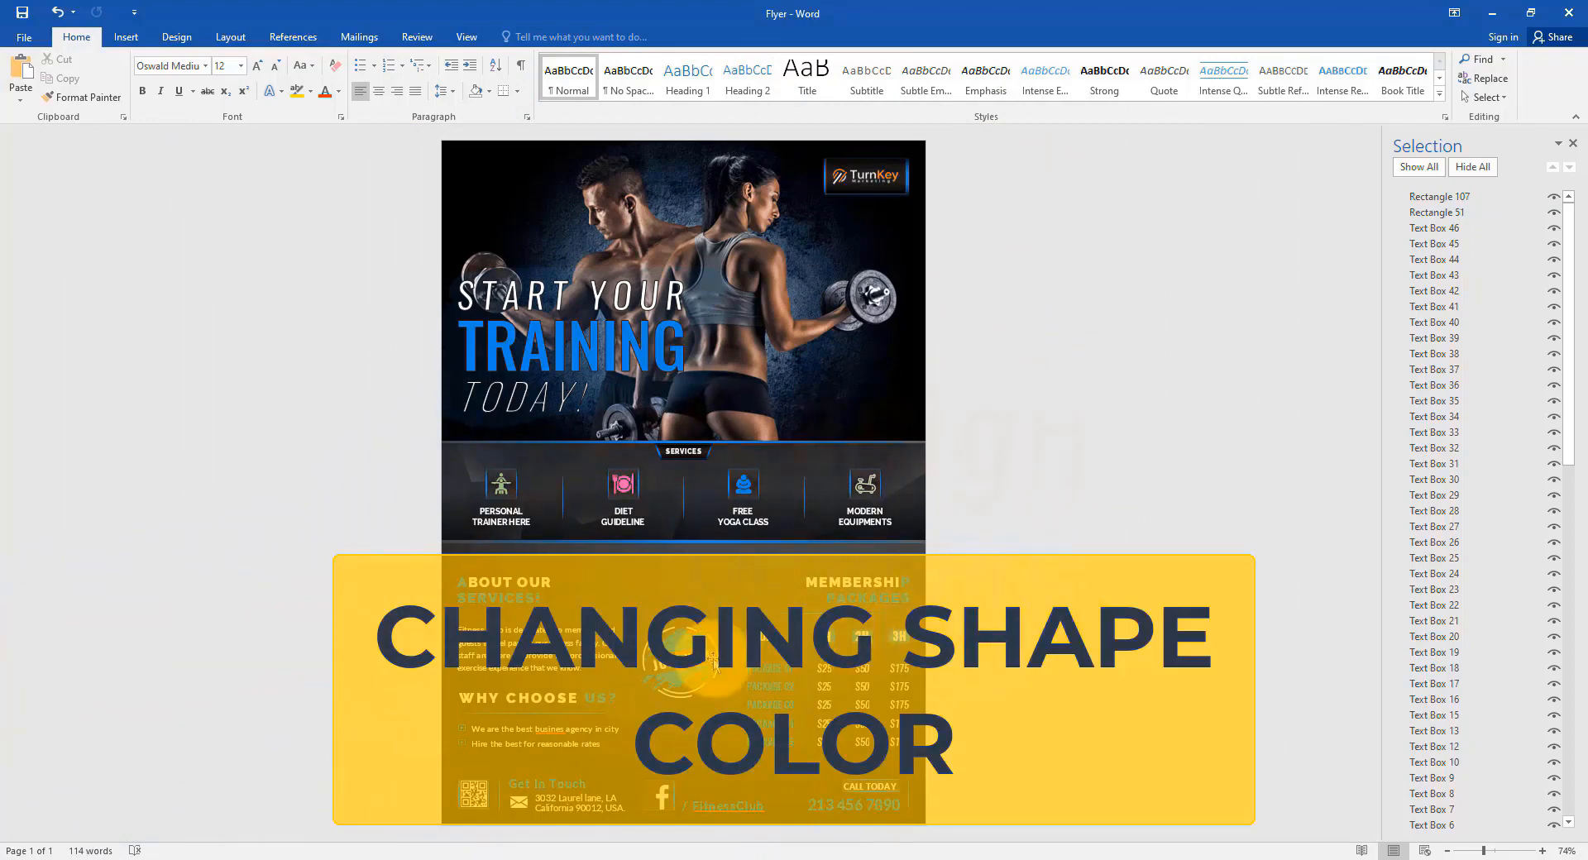
Try a couple of theme fill colours on the JOIN NOW banner shape.
scroll(673, 663, "up", 17, "ctrl")
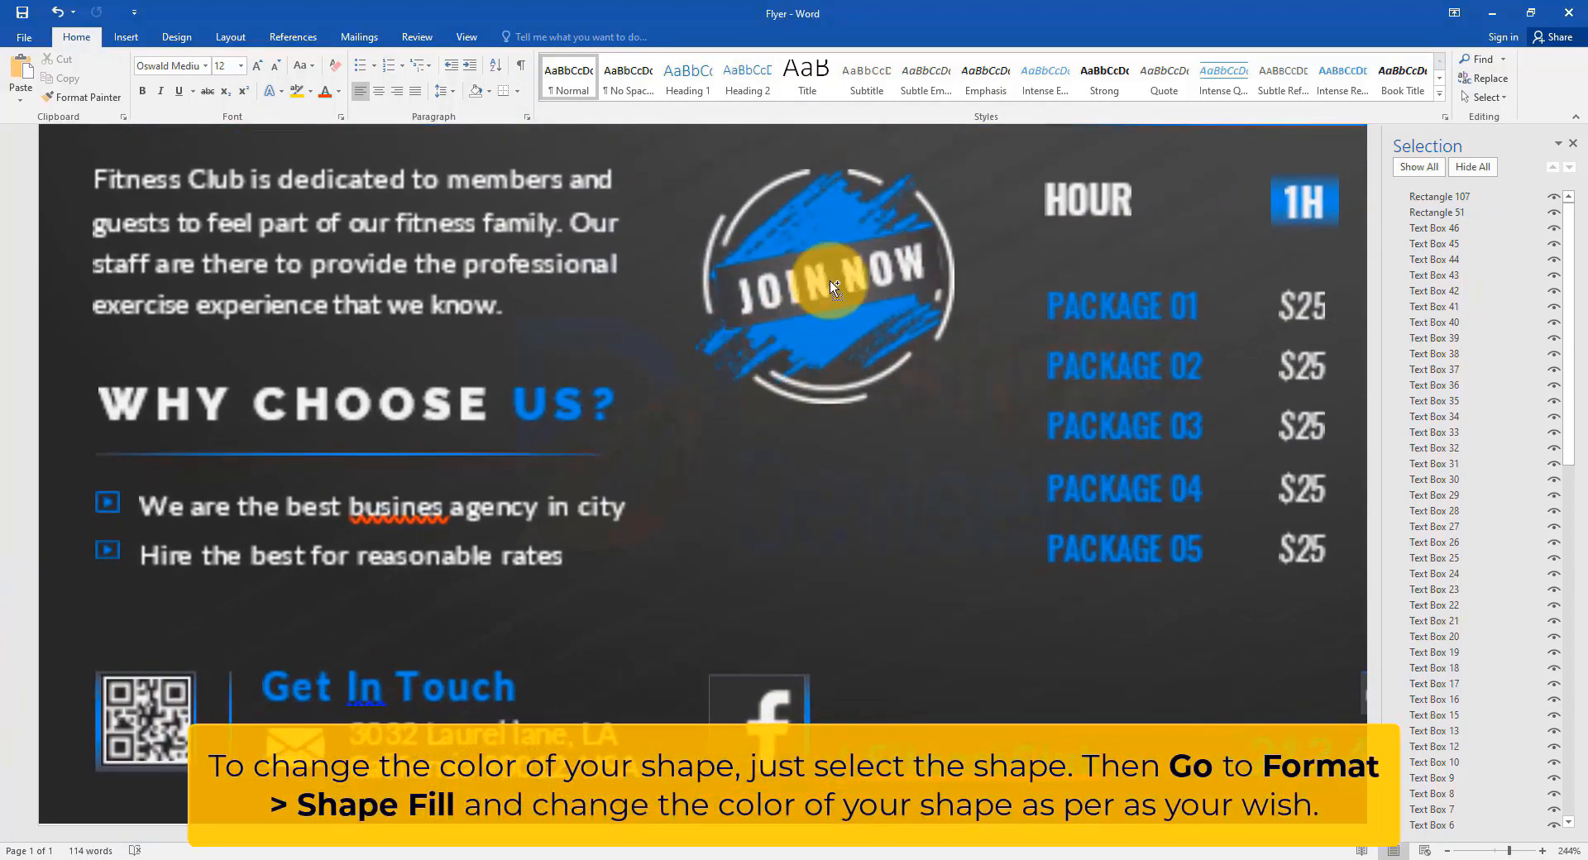
left_click(725, 273)
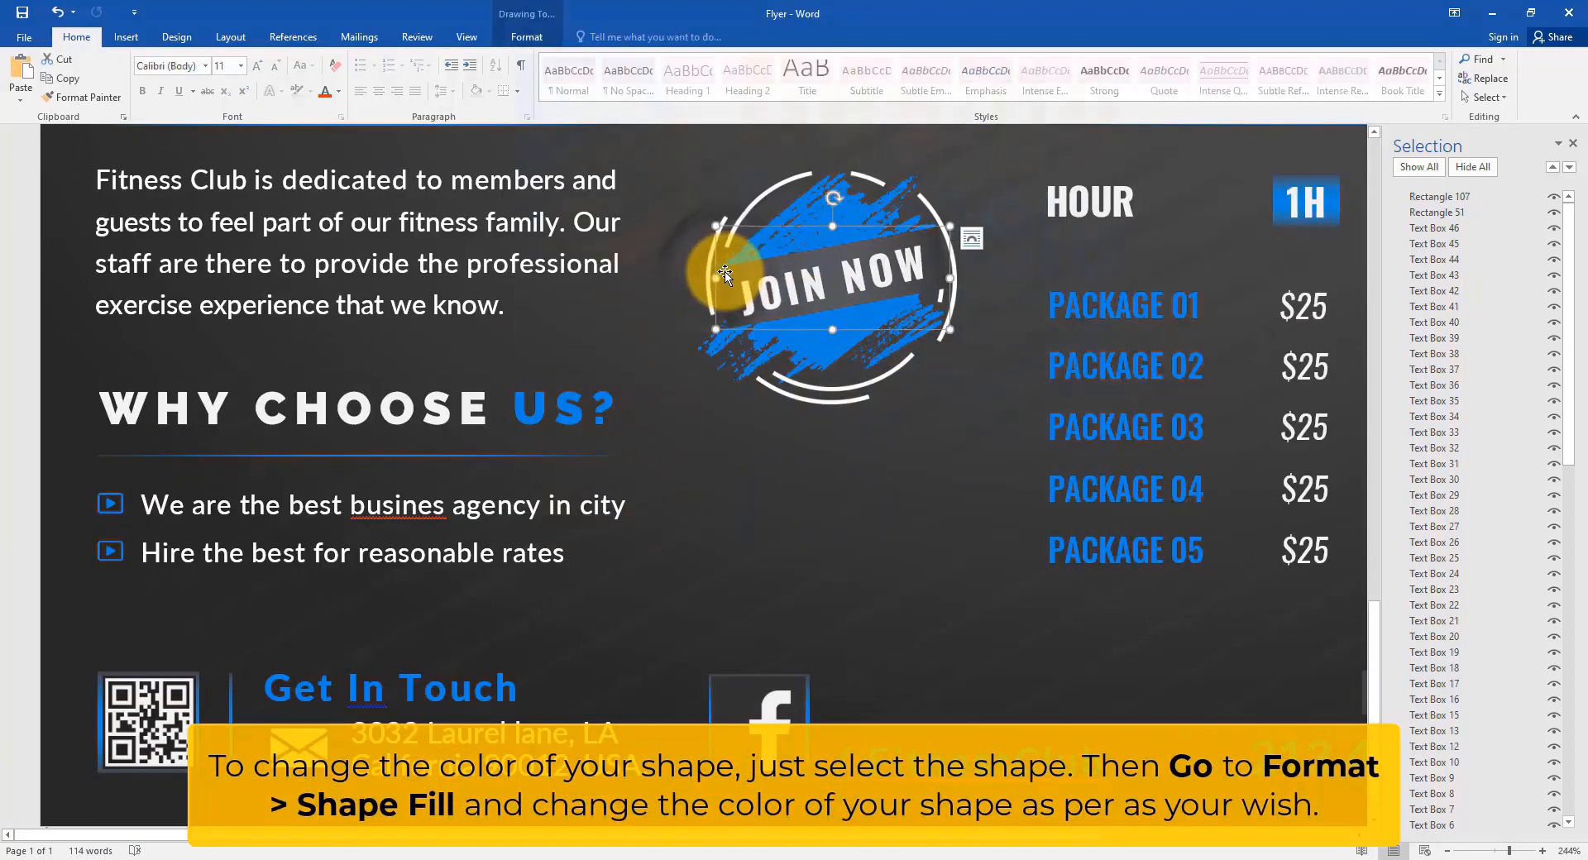
left_click(527, 36)
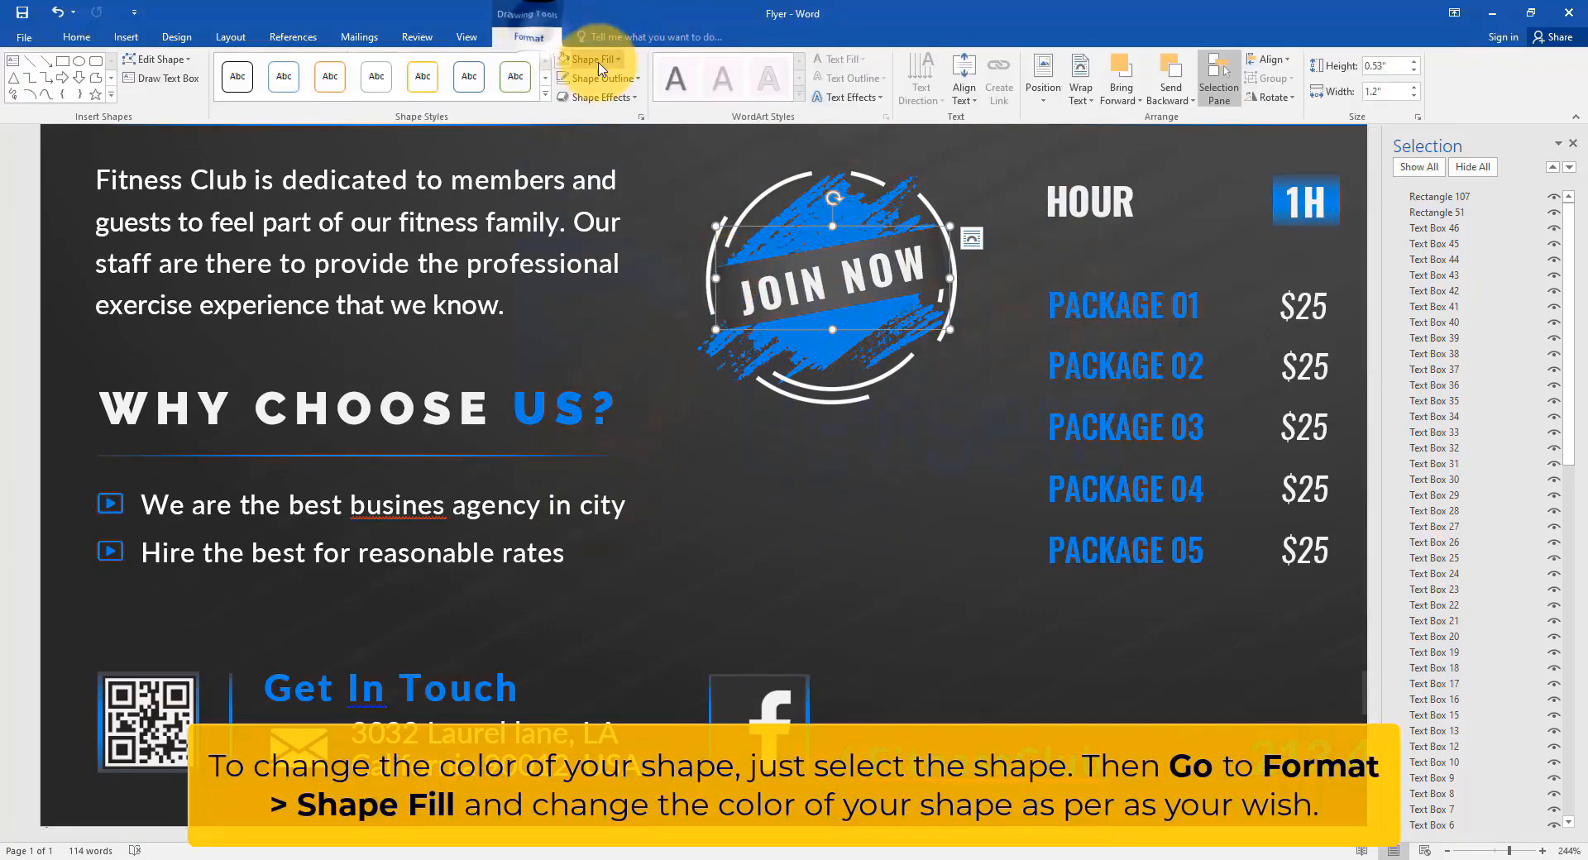
left_click(589, 59)
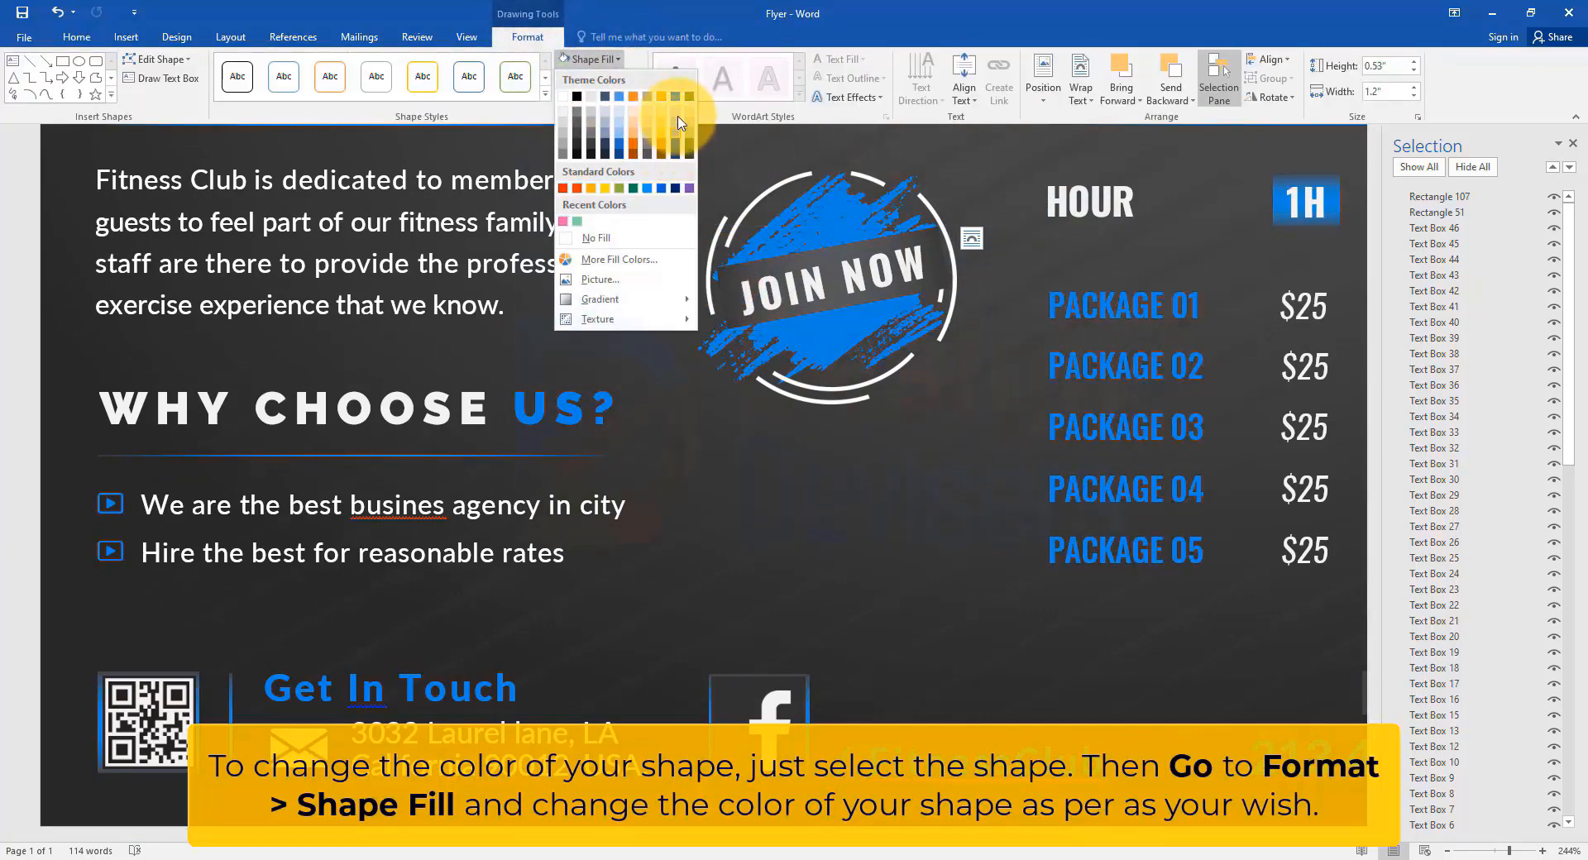
left_click(679, 110)
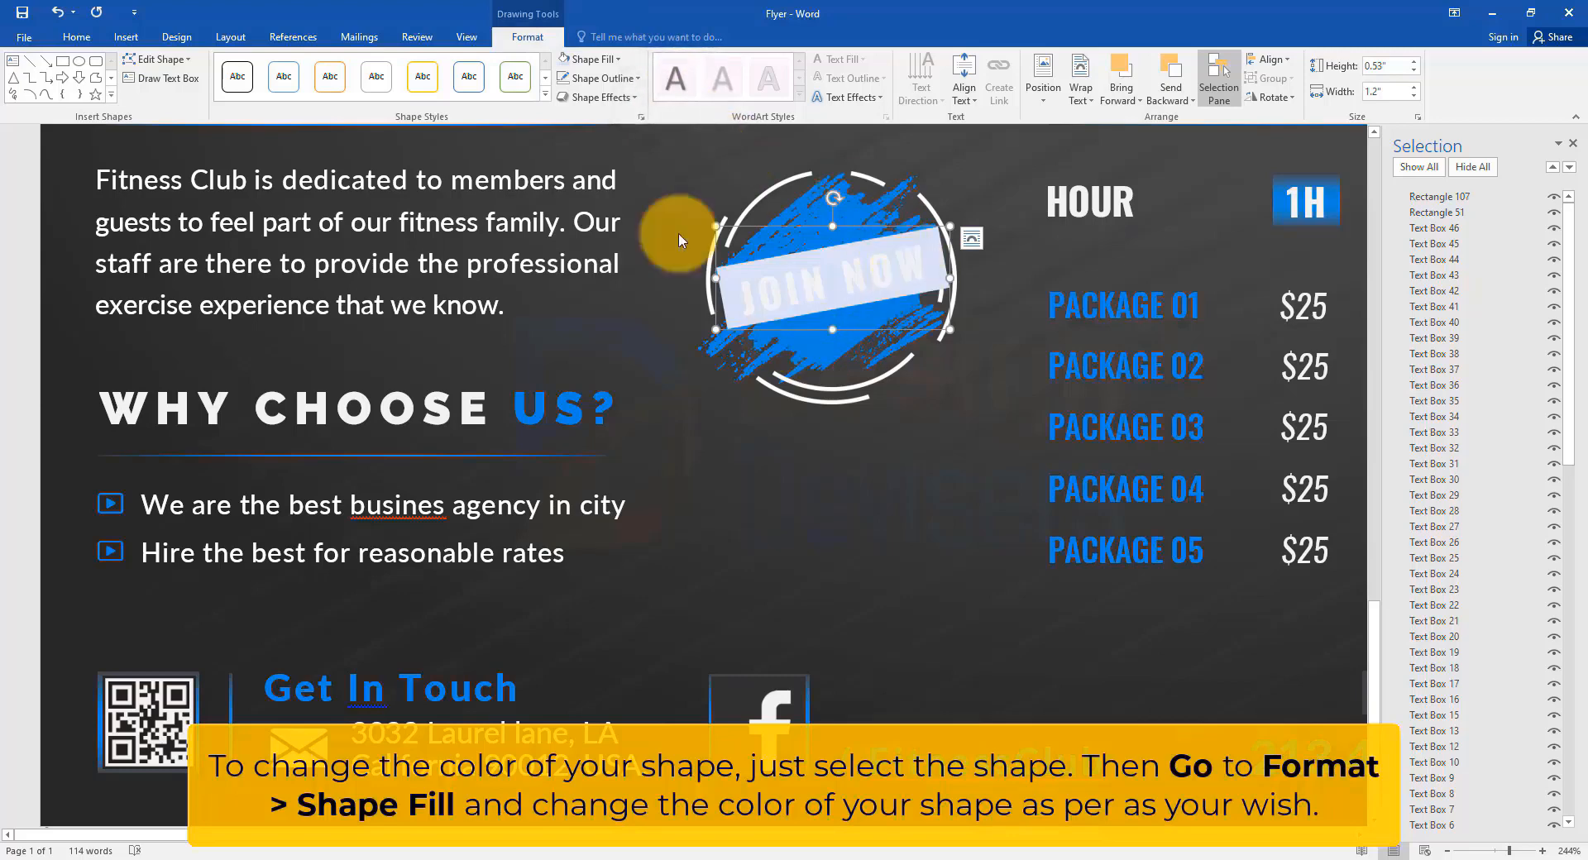
left_click(616, 59)
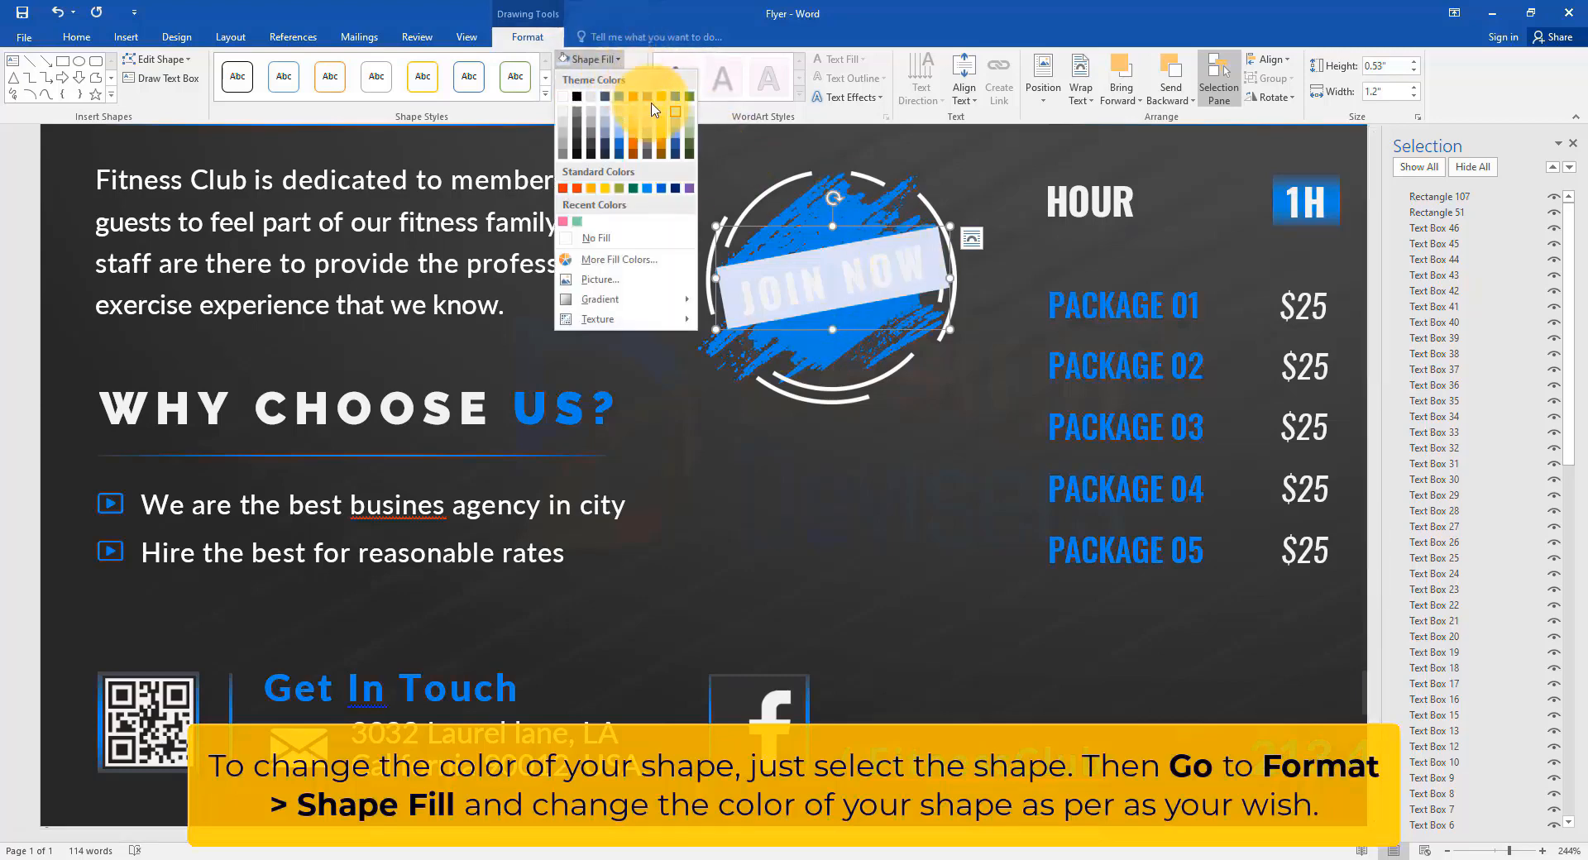
left_click(678, 142)
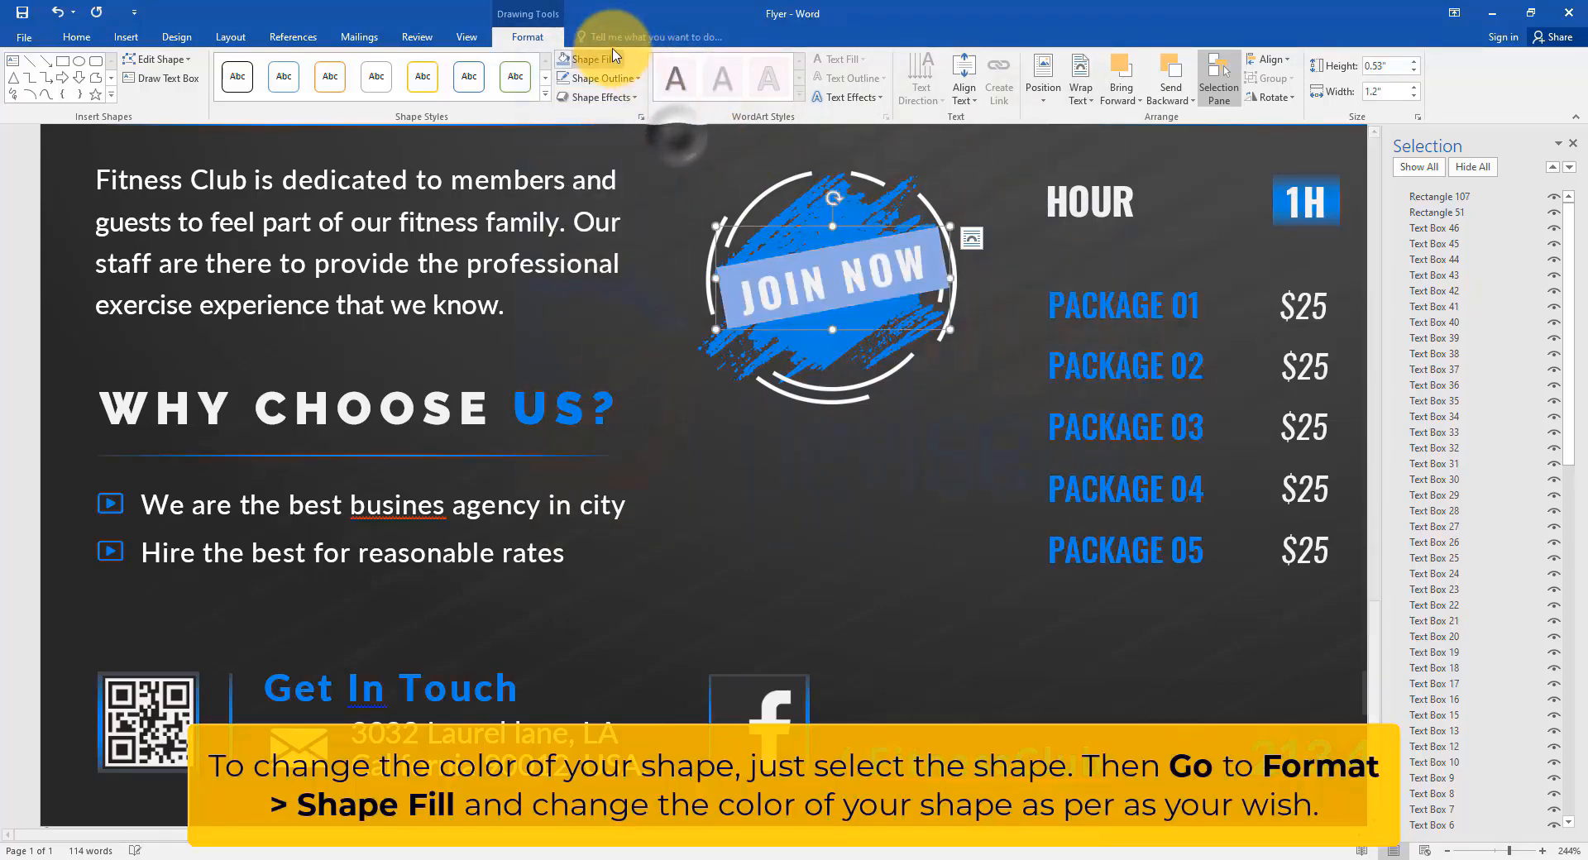
Fill the JOIN NOW banner with custom pink, RGB 219, 65, 164.
left_click(604, 58)
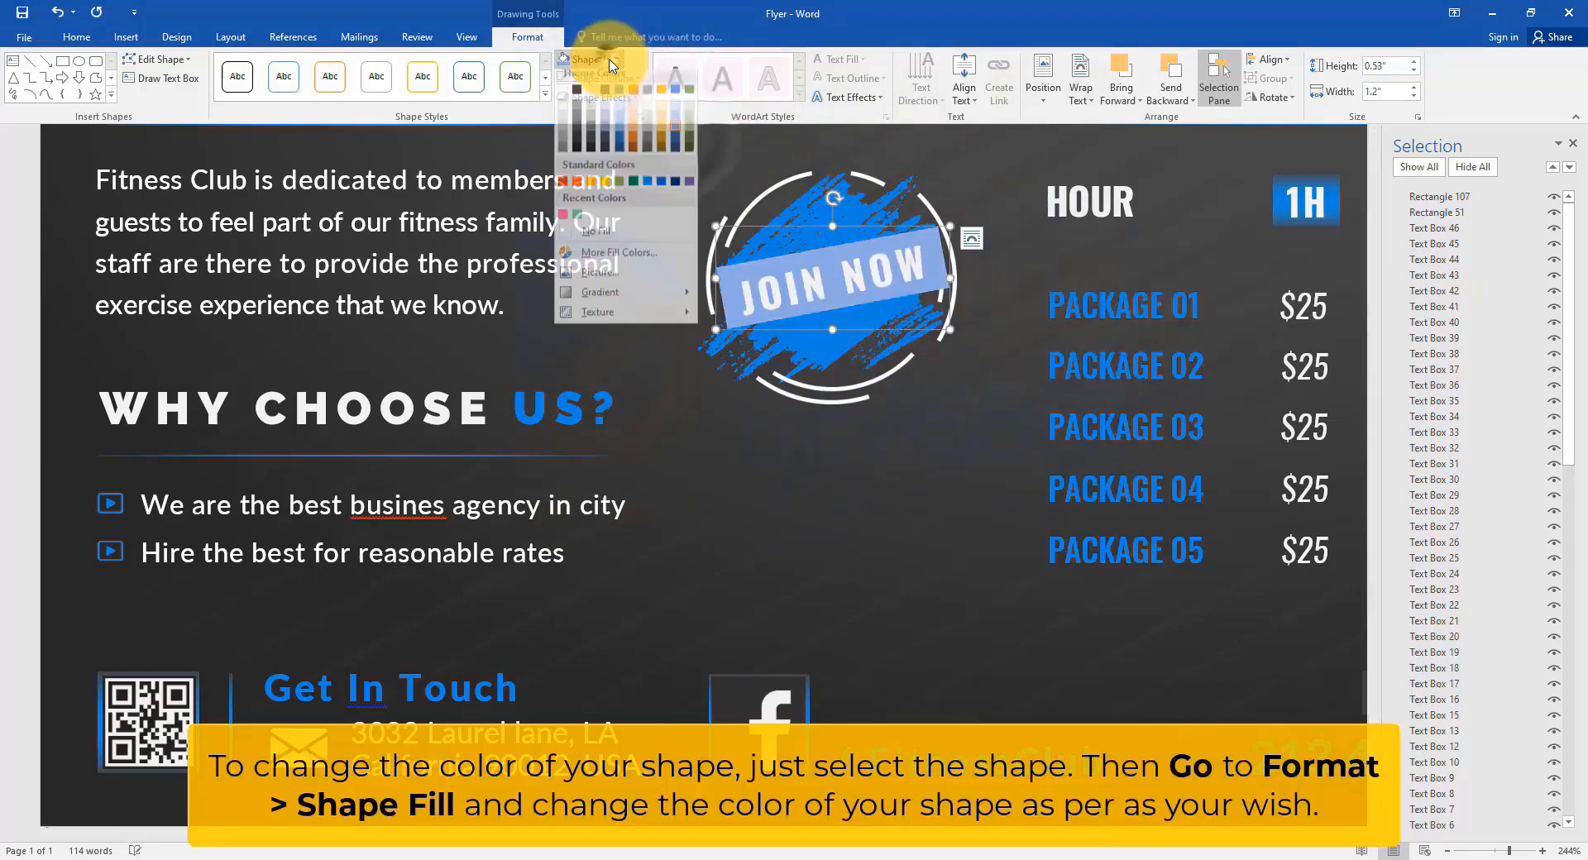
left_click(620, 260)
left_click_drag(1107, 180, 408, 264)
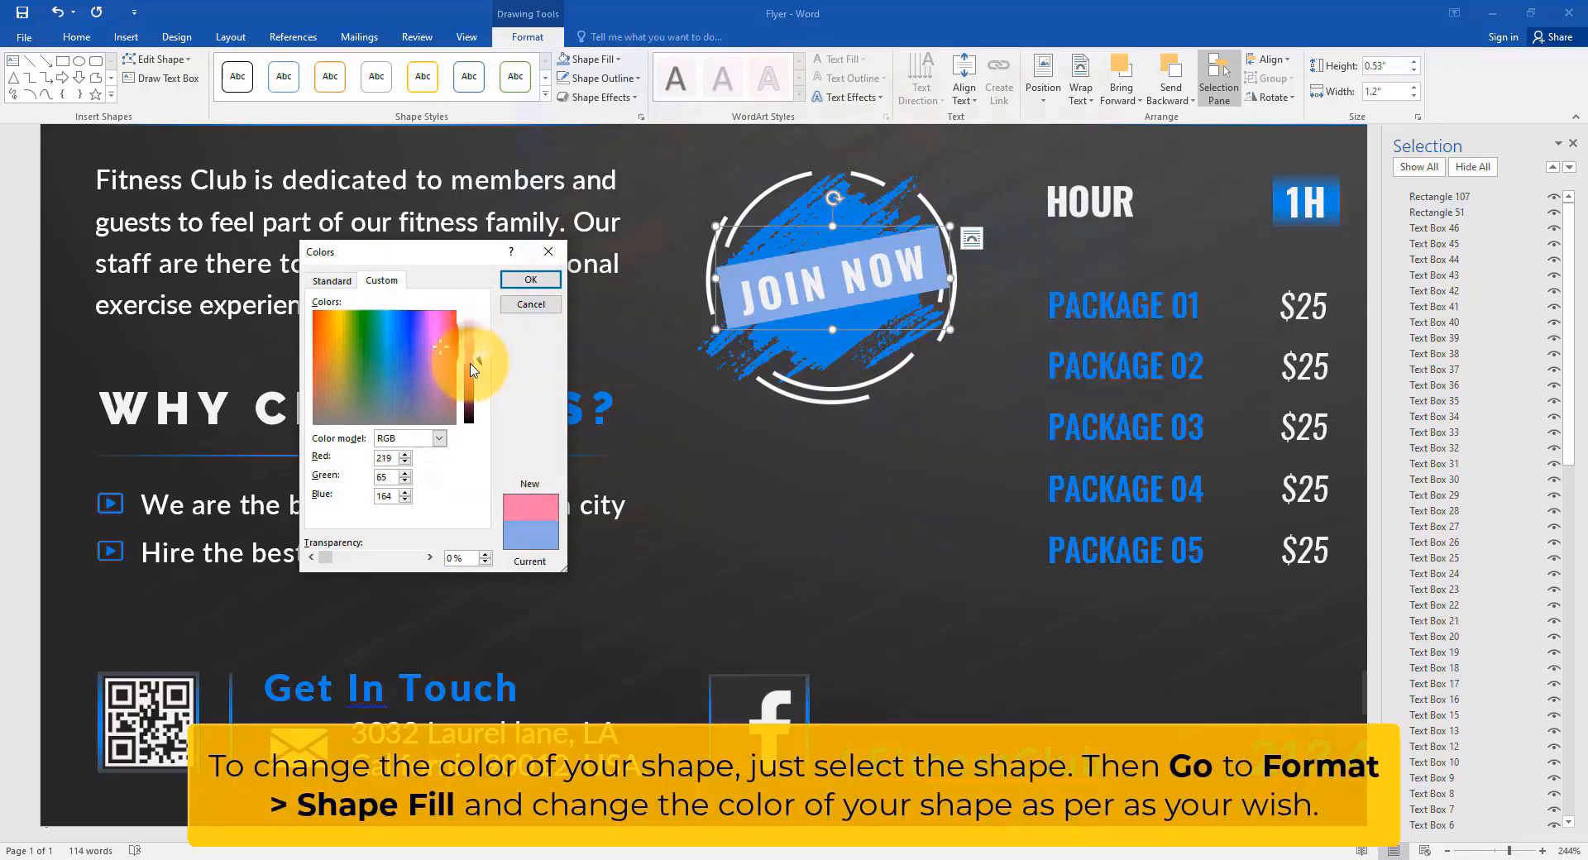
left_click(530, 280)
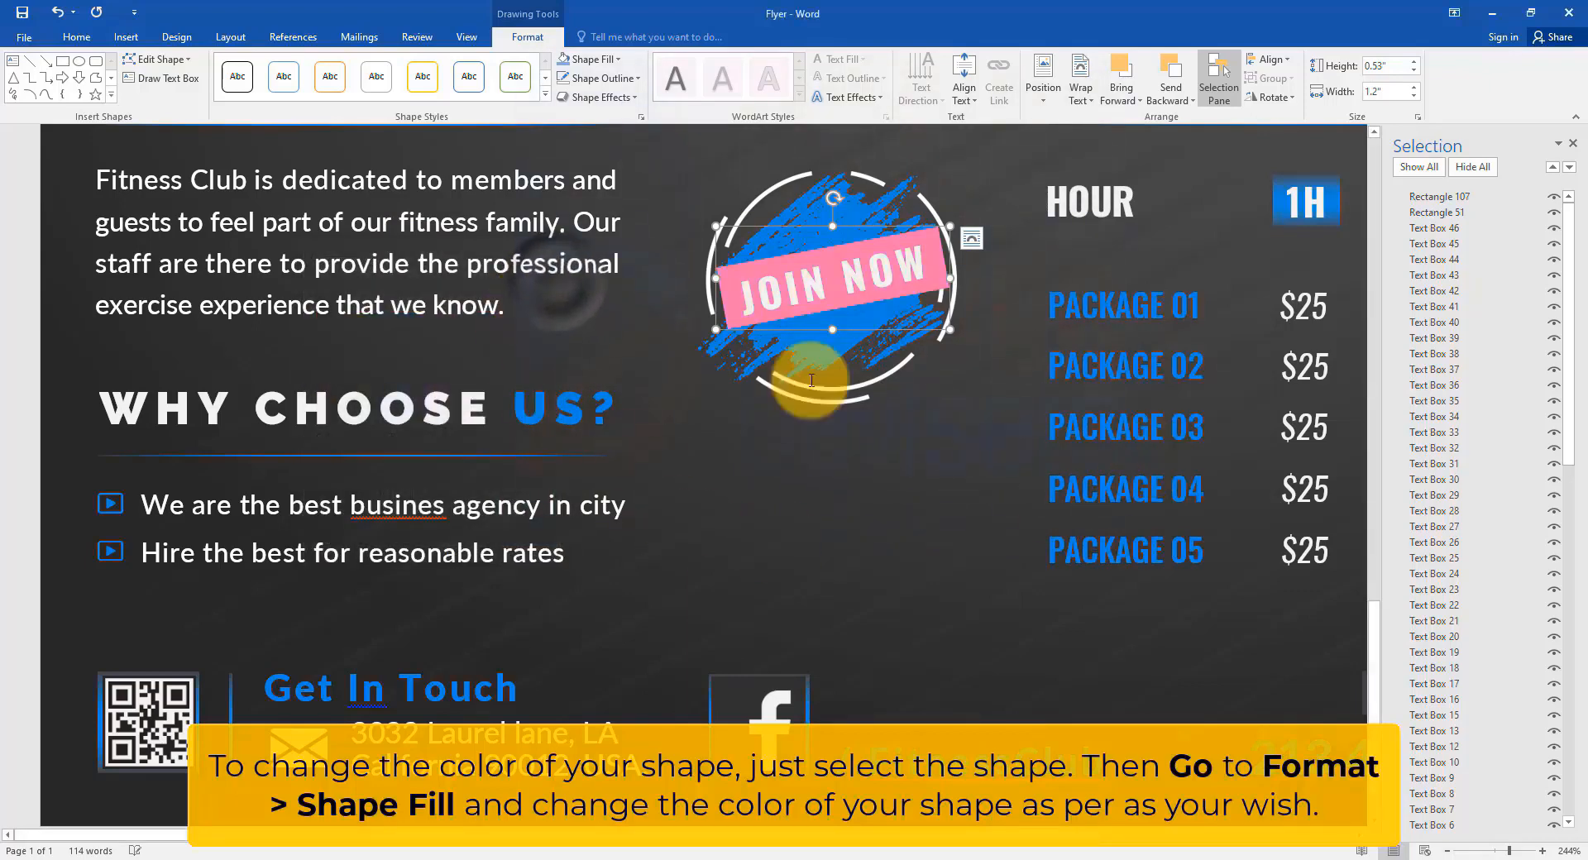
left_click(572, 348)
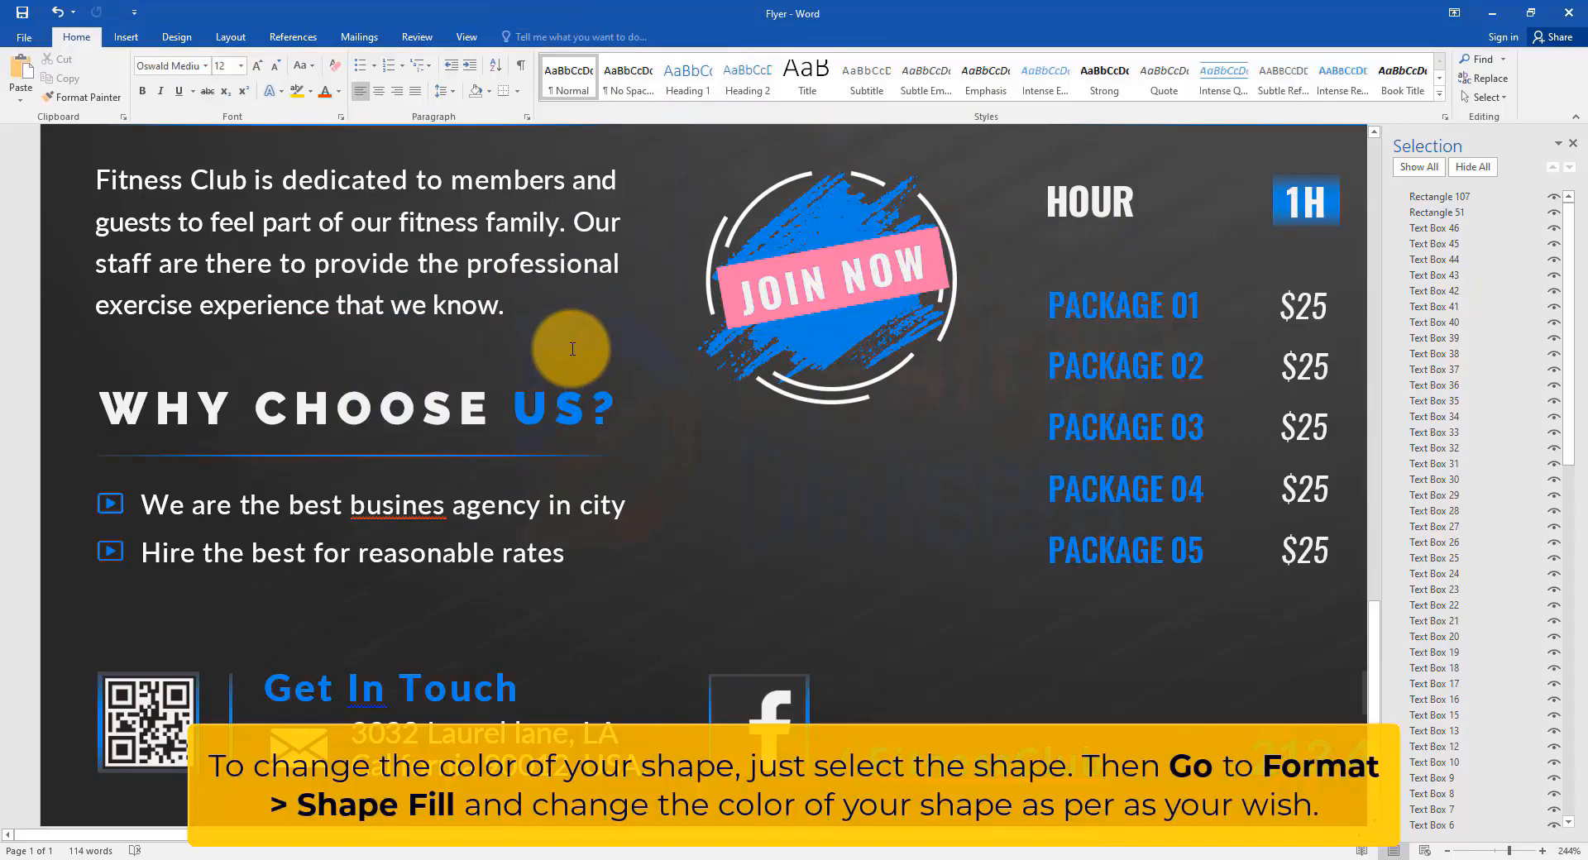
scroll(573, 351, "down", 13, "ctrl")
scroll(573, 357, "down", 5, "ctrl")
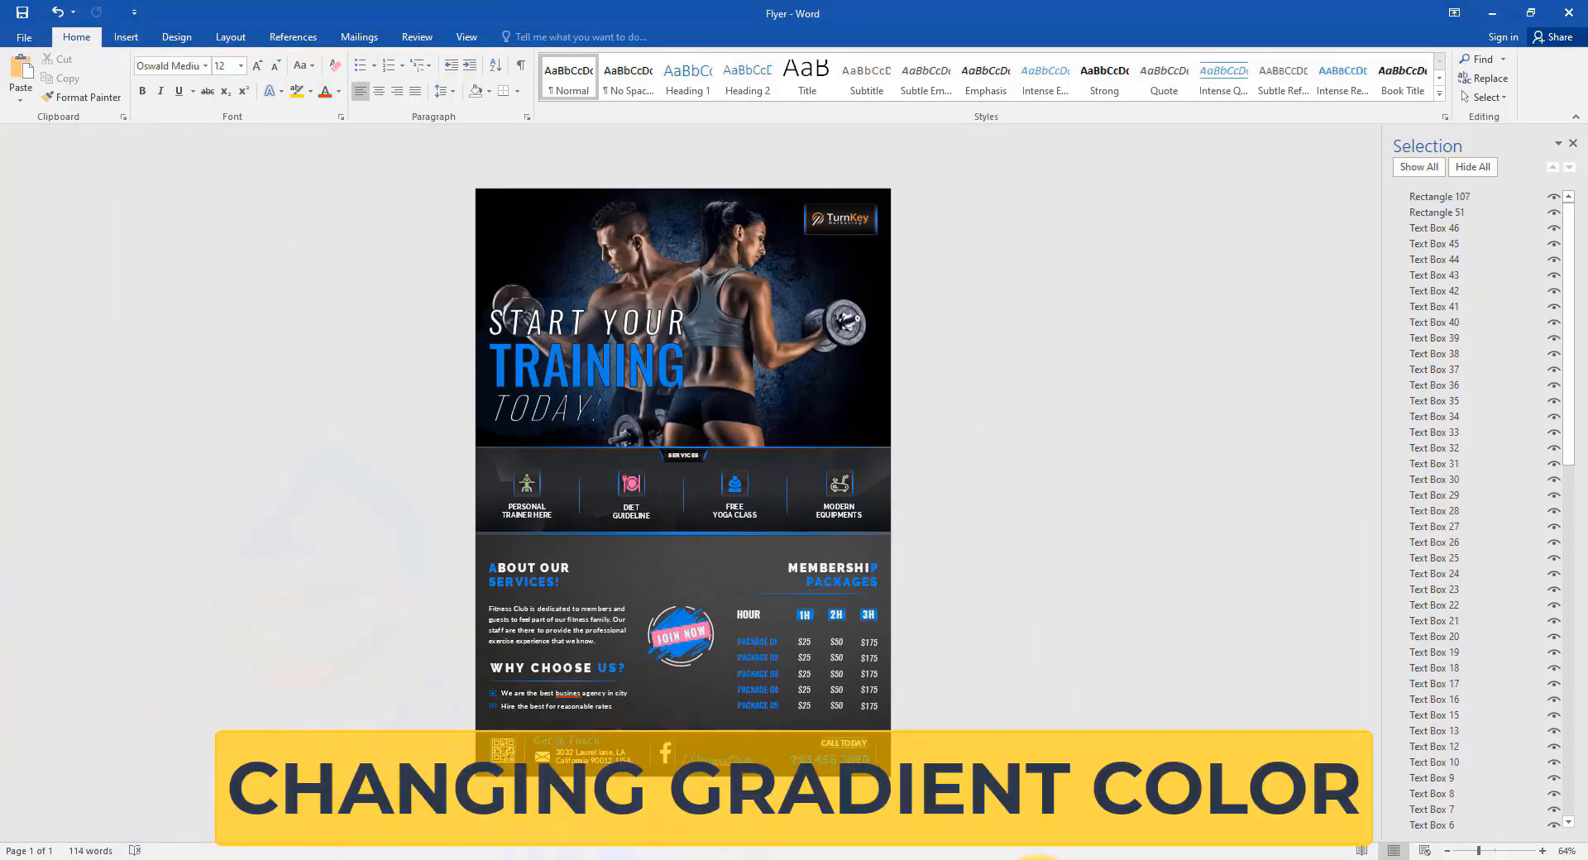
Set both end gradient stops of the 1H box to Green Accent 6 Darker 25%.
scroll(918, 574, "up", 8, "ctrl")
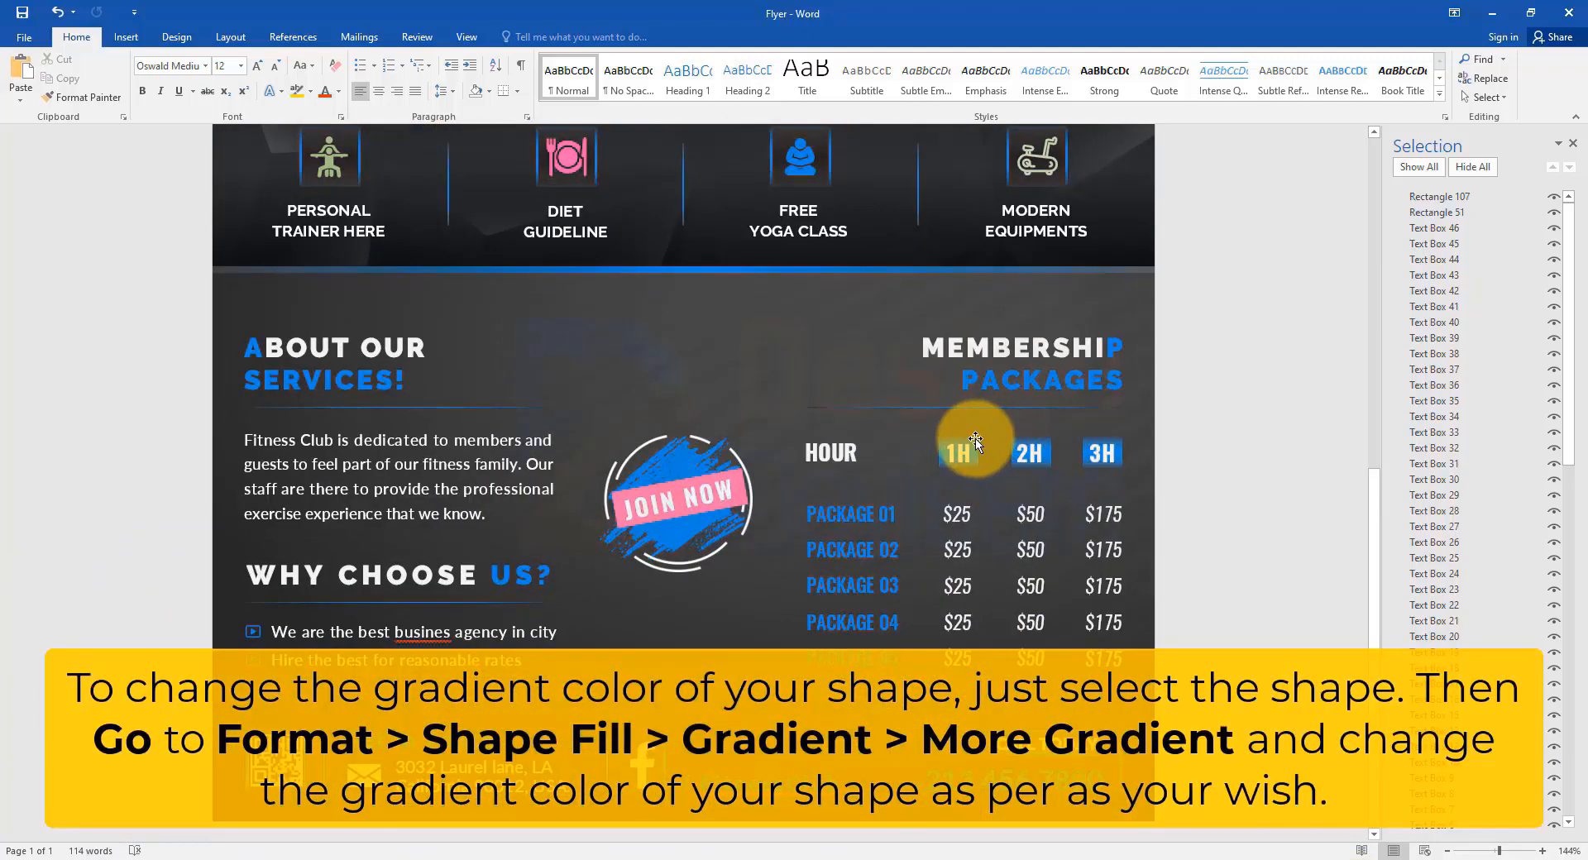
left_click(976, 441)
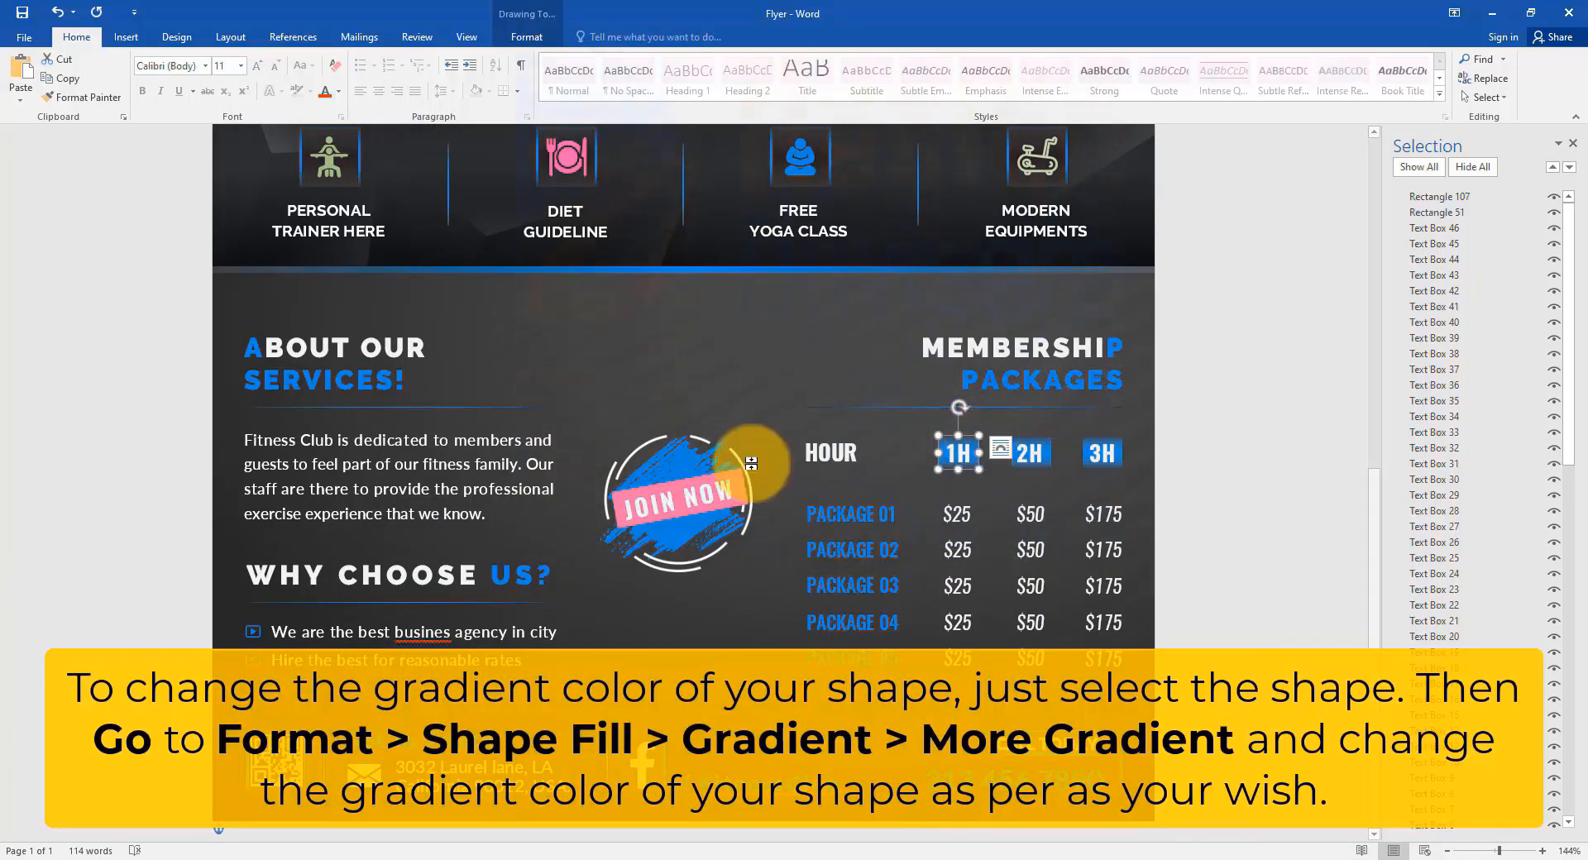
left_click(530, 38)
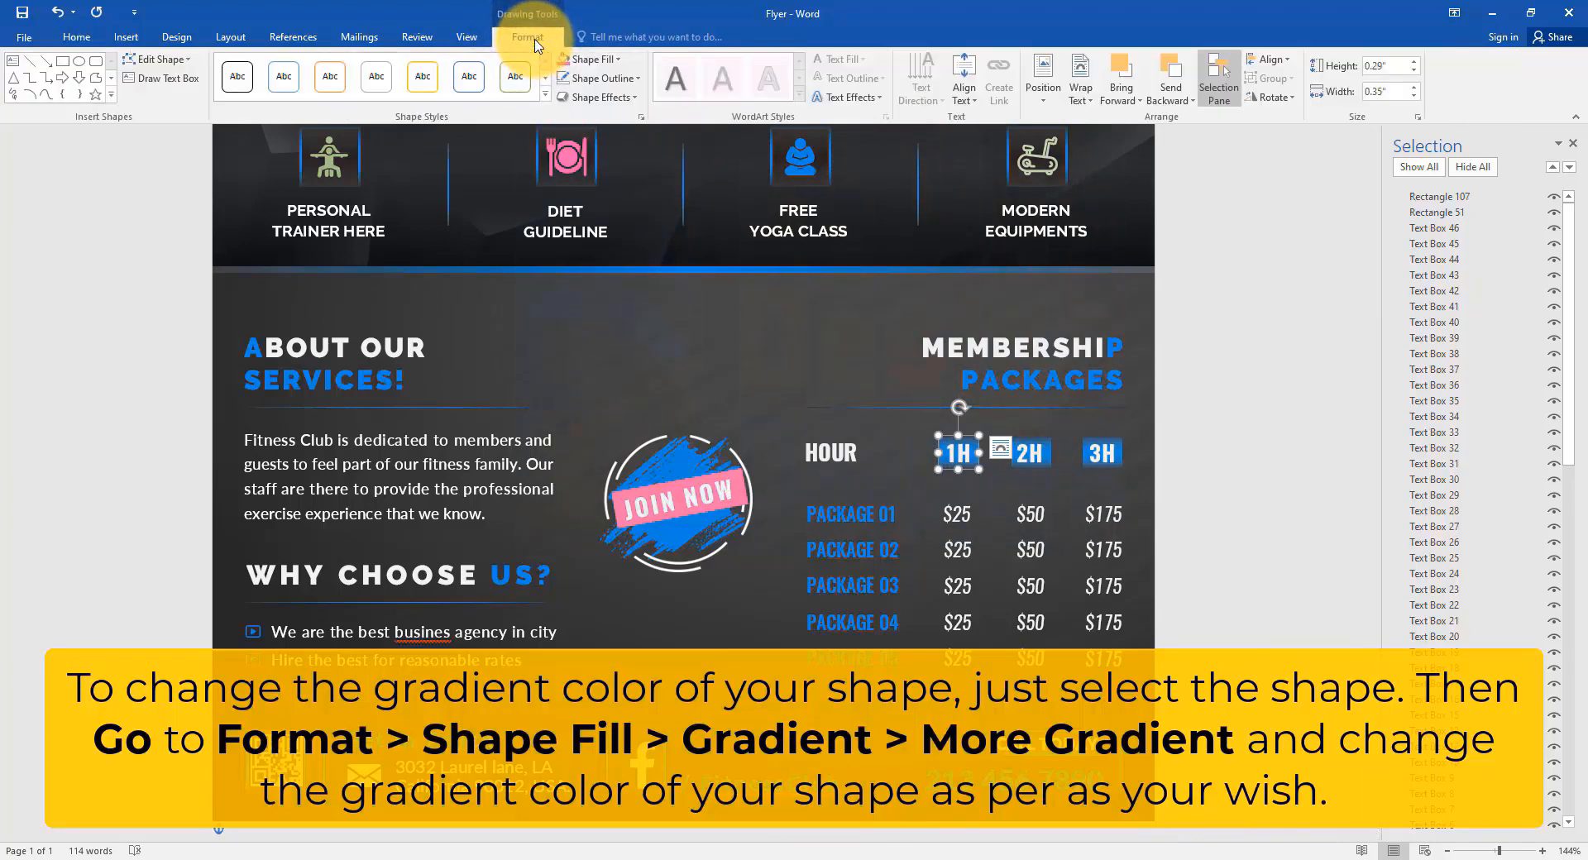
left_click(594, 59)
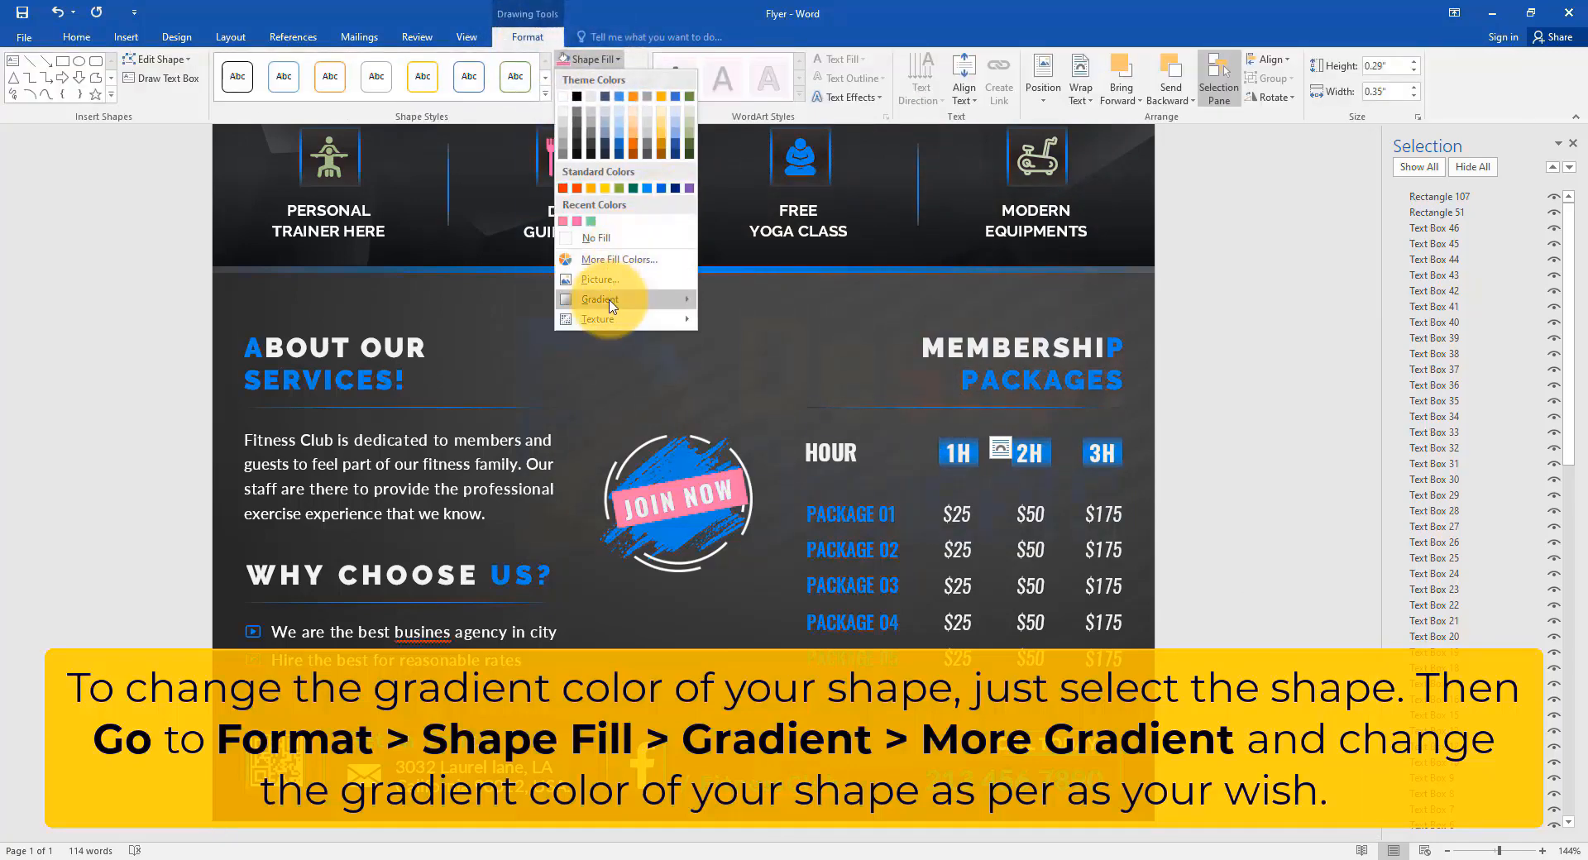
mouse_move(612, 306)
left_click(782, 486)
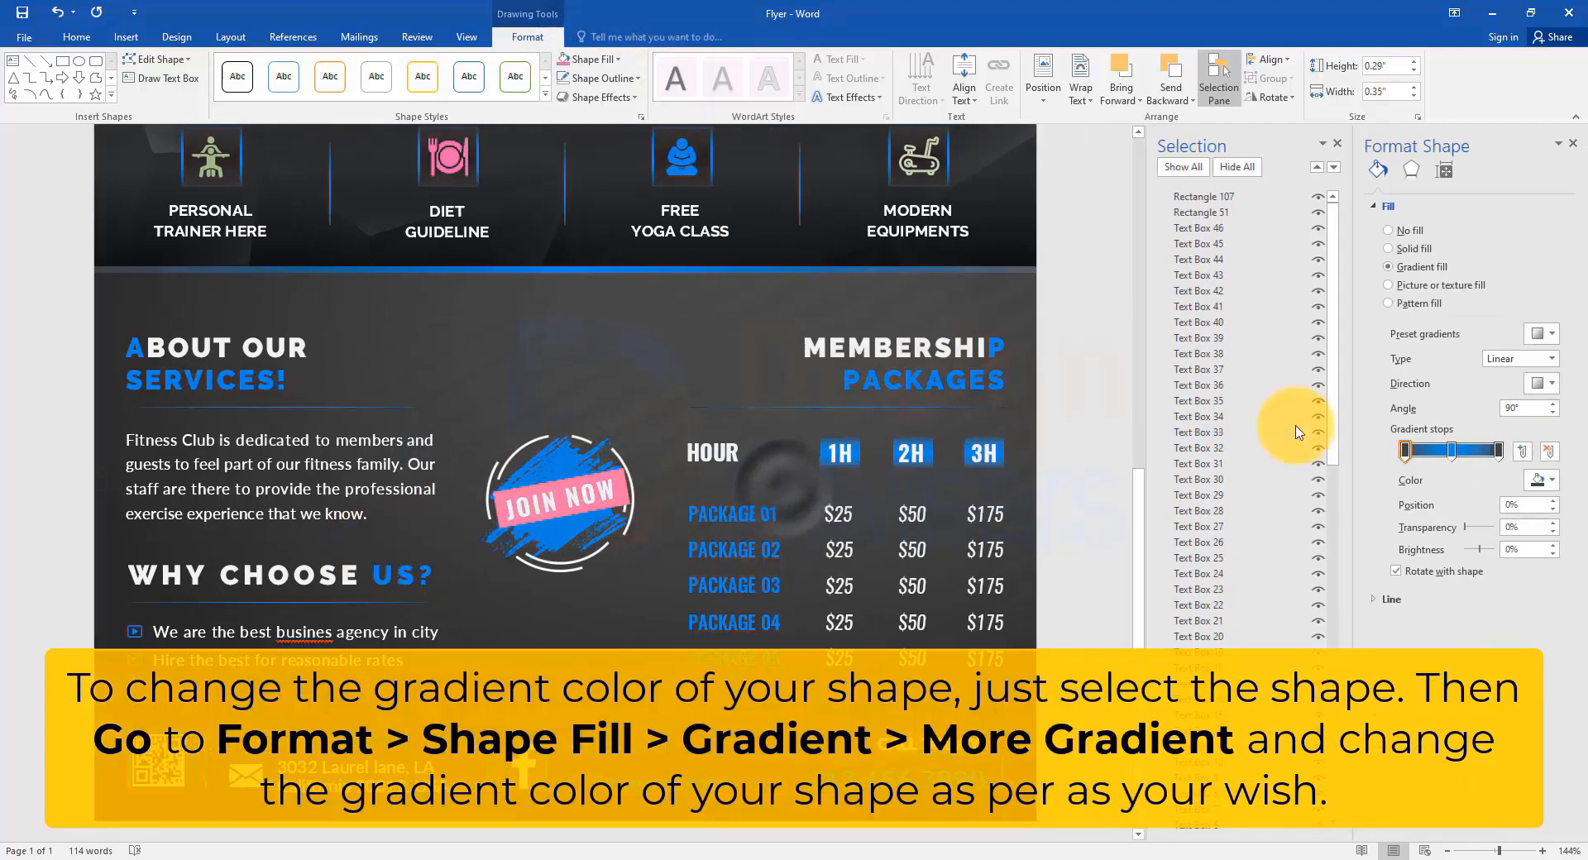
left_click(1297, 432)
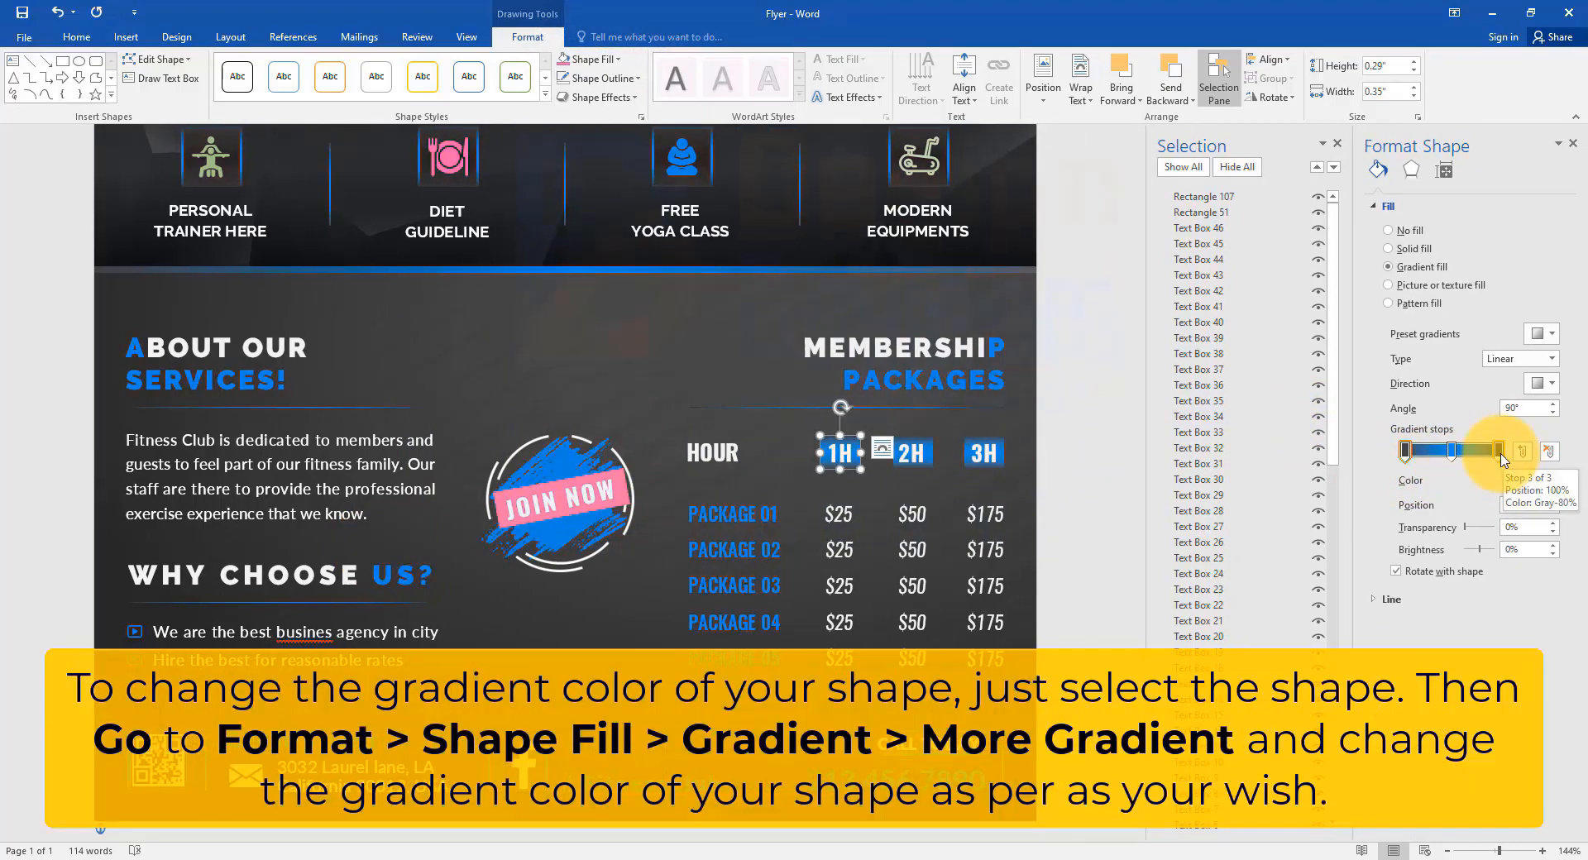
left_click(1555, 482)
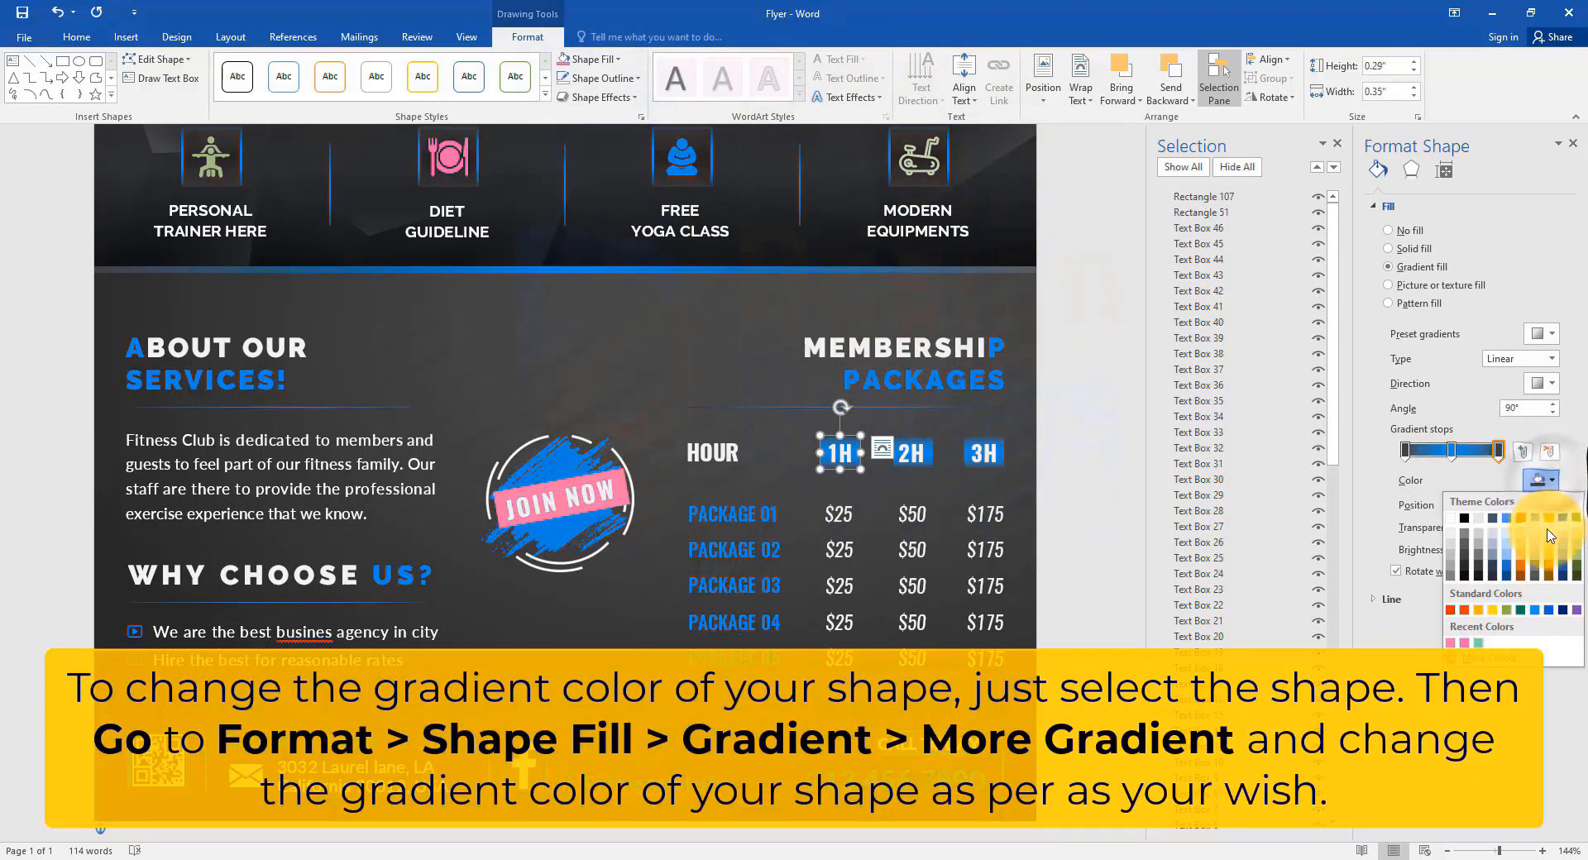
left_click(1576, 570)
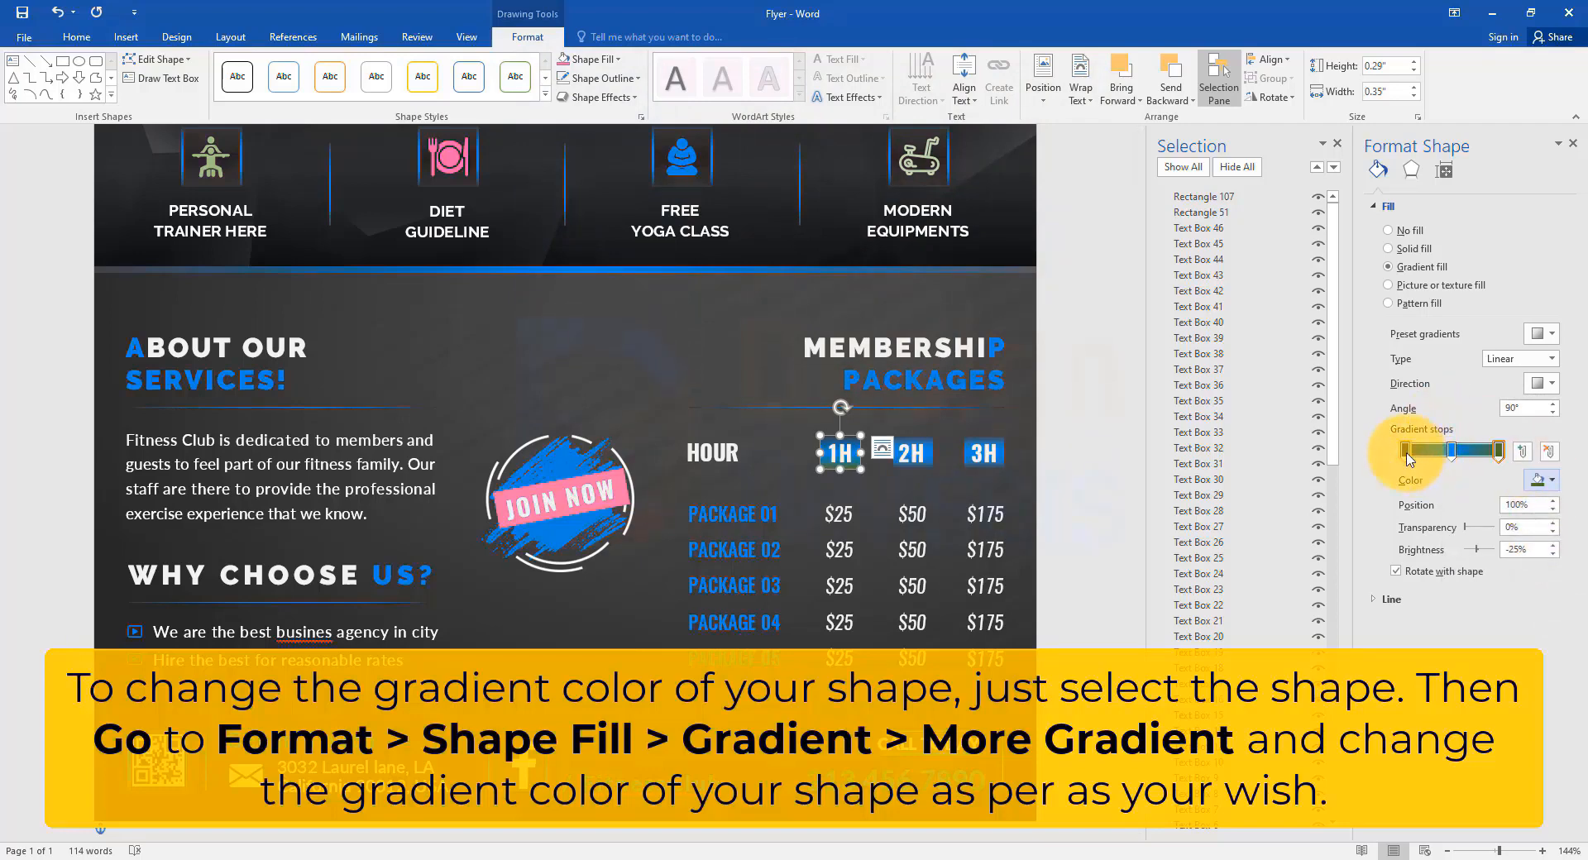
left_click(1404, 451)
left_click(1543, 480)
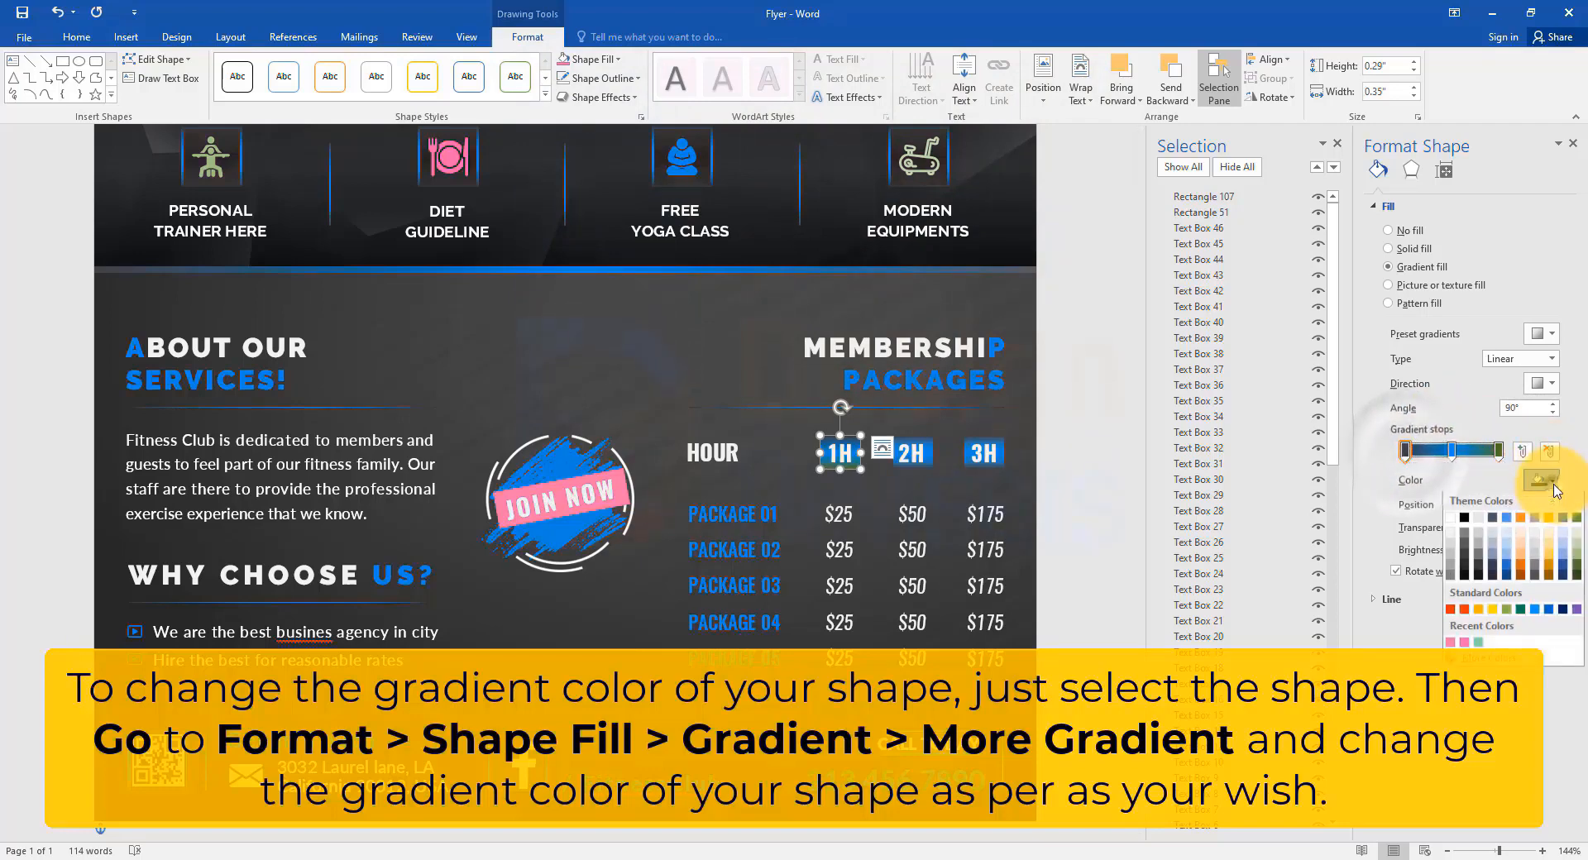
left_click(1576, 569)
Make the middle gradient stop of the 1H box a custom light pink.
left_click(1546, 481)
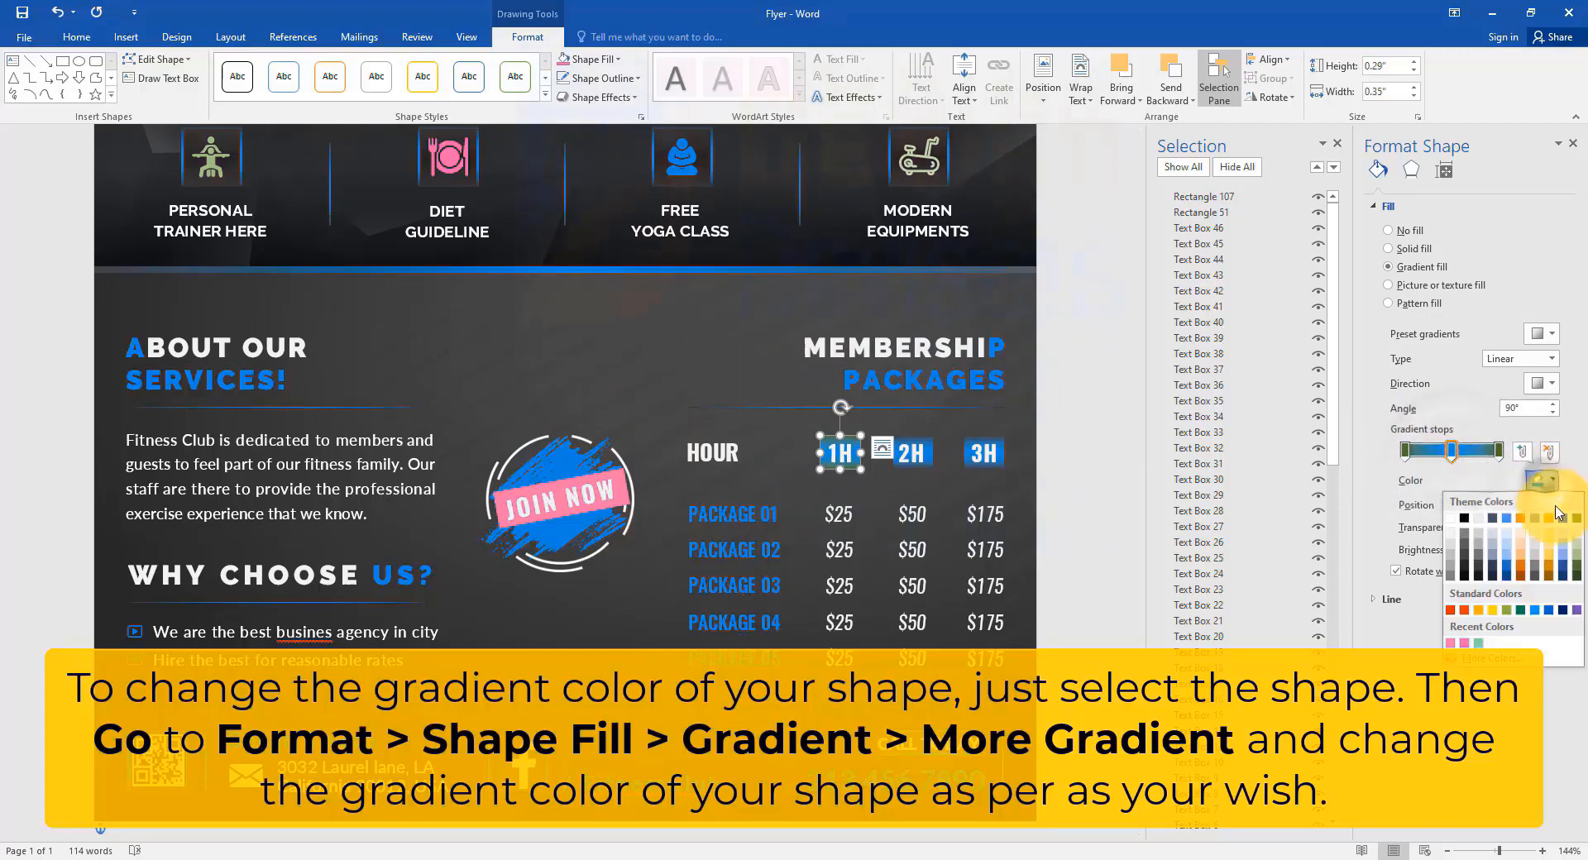
left_click(1531, 658)
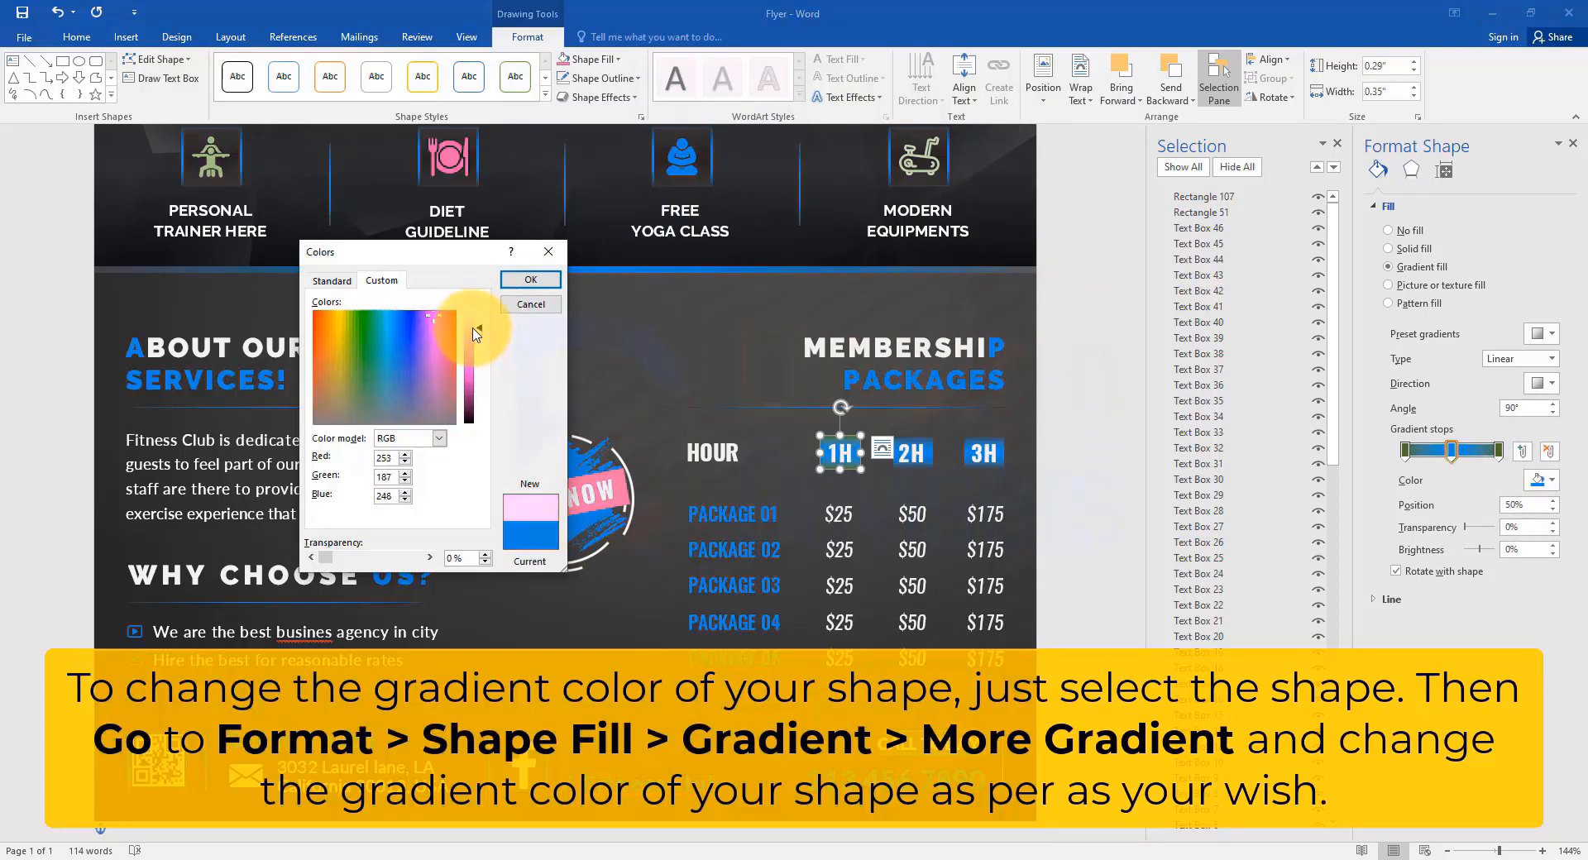
left_click(532, 281)
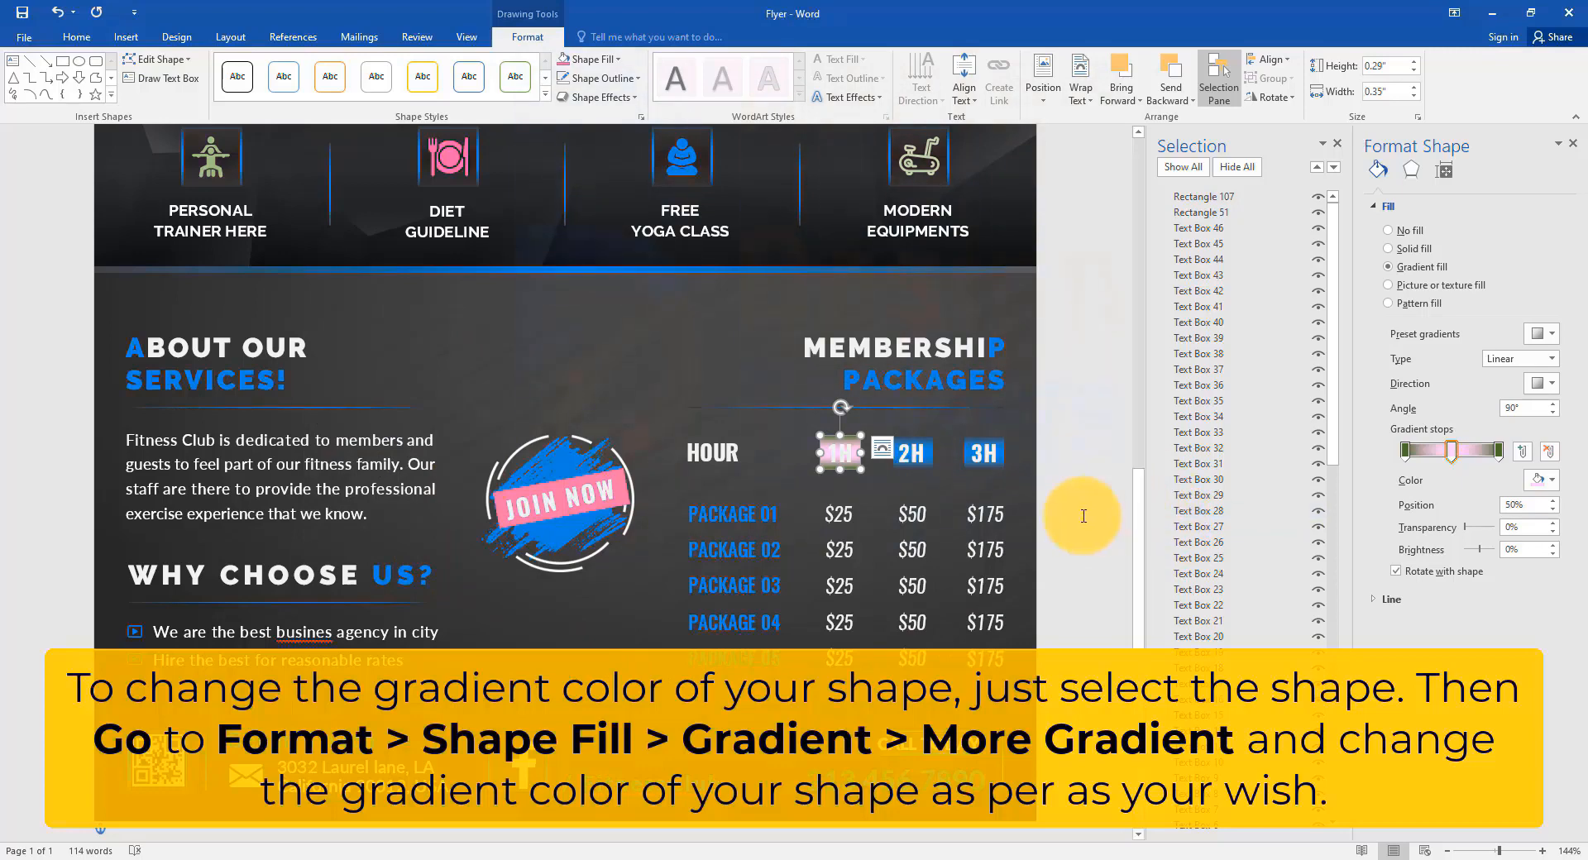
scroll(915, 461, "down", 8)
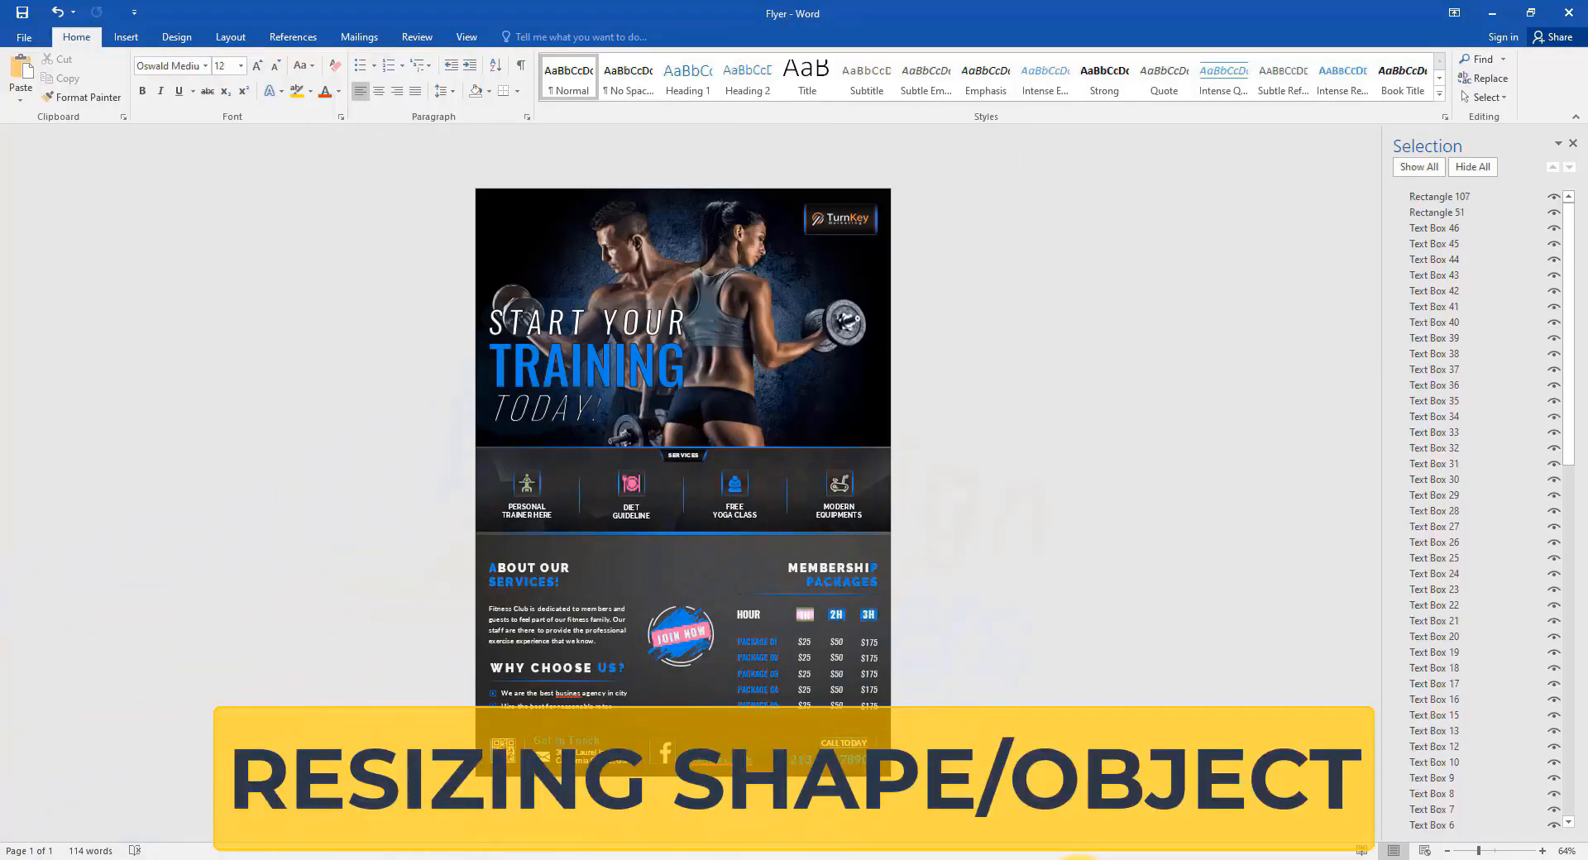
Slightly enlarge the yoga icon and the circular JOIN NOW logo, keeping proportions.
scroll(755, 471, "up", 11)
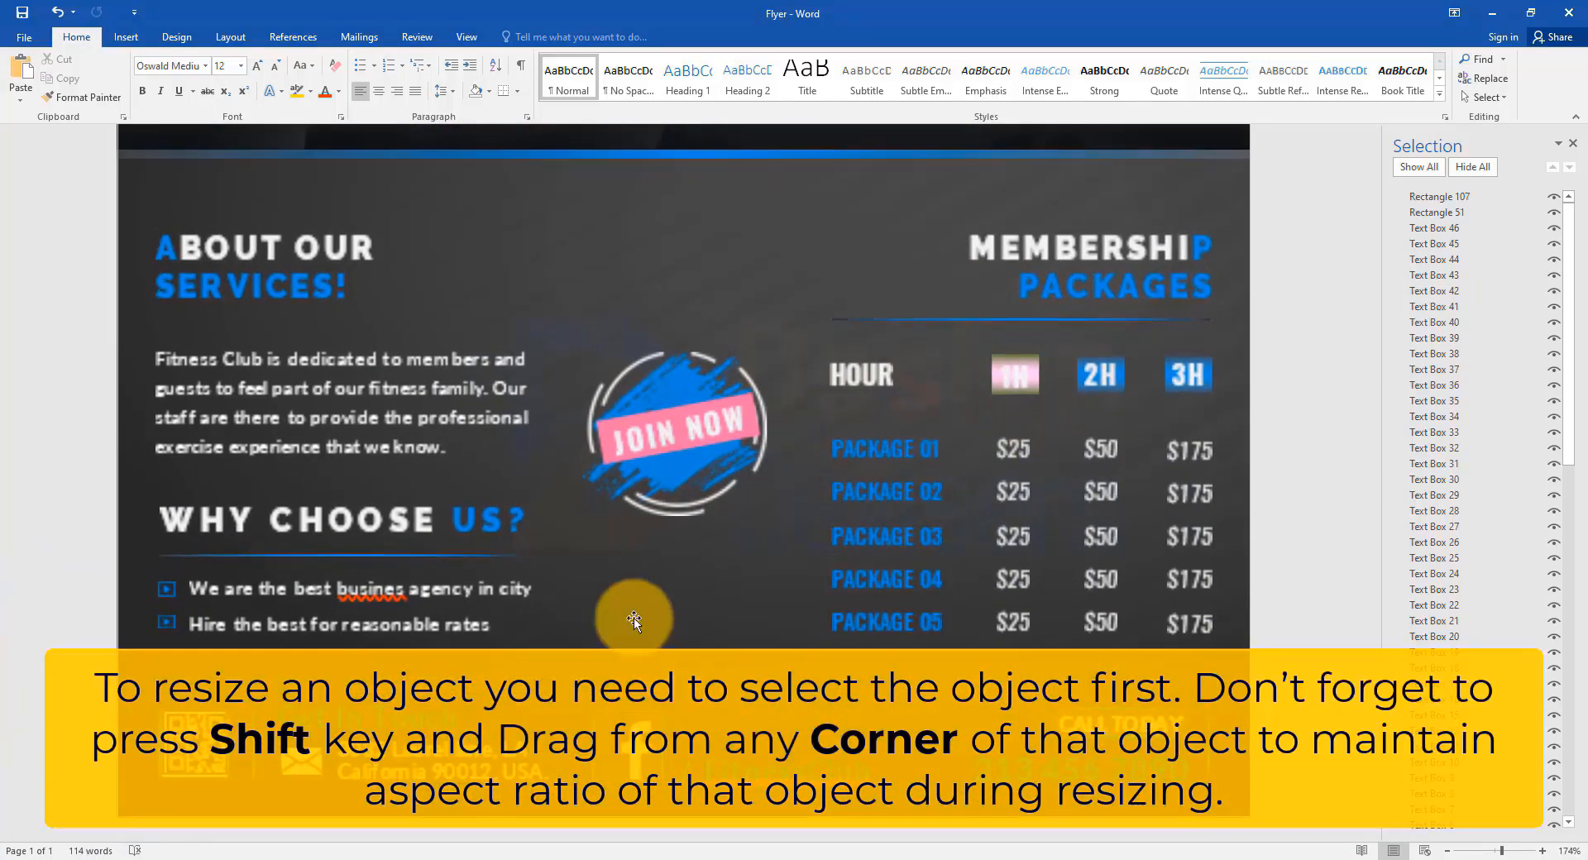
scroll(631, 627, "up", 3)
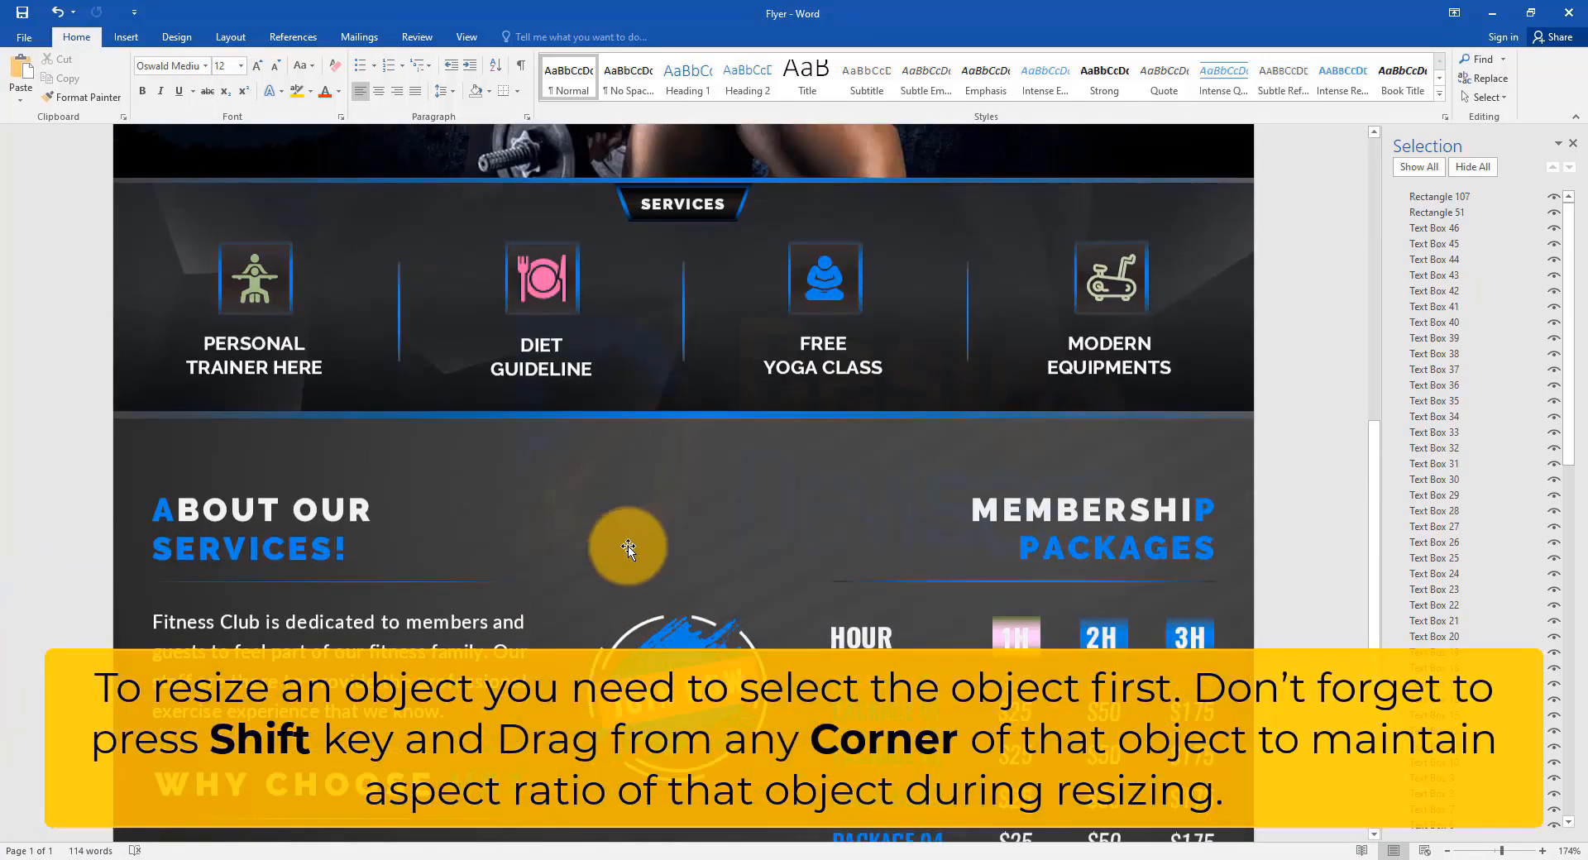
left_click(844, 254)
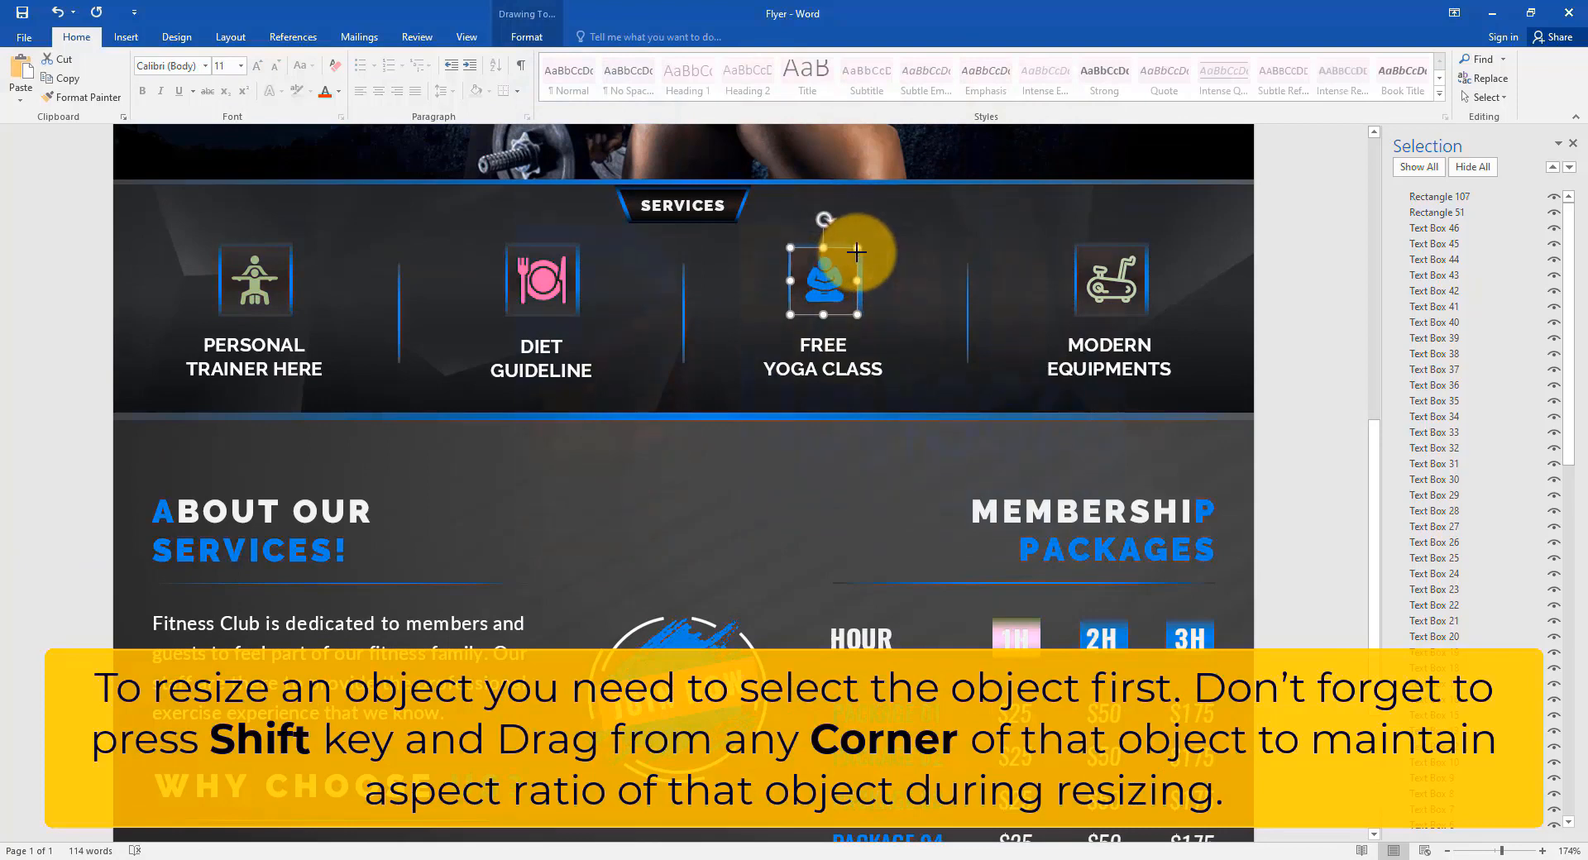
mouse_move(857, 252)
left_mouse_down()
mouse_move(879, 227)
mouse_move(865, 244)
left_mouse_up()
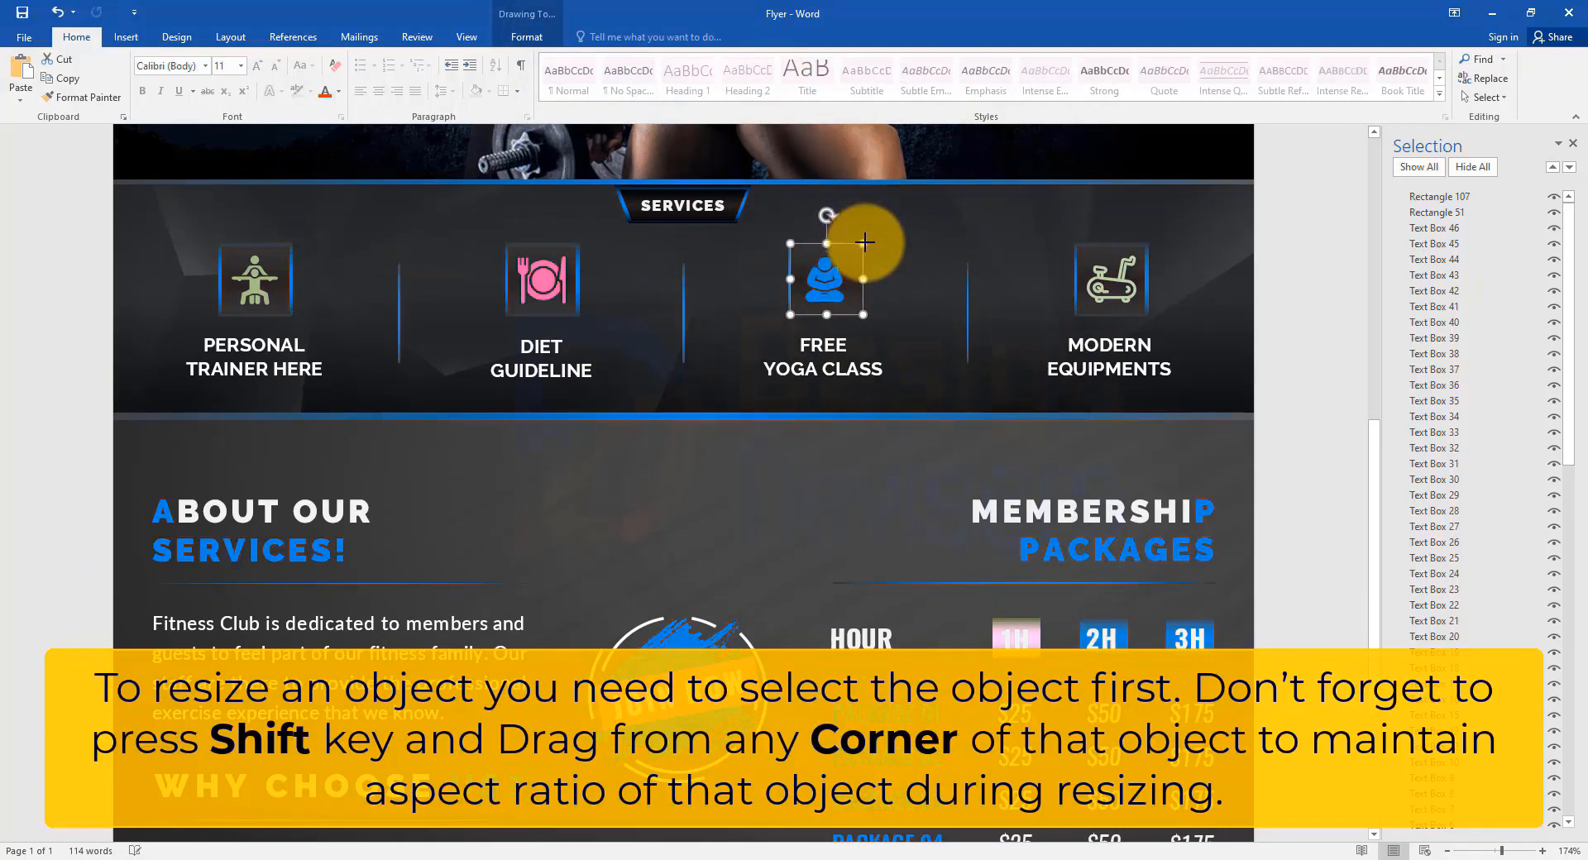
left_click_drag(858, 246, 859, 245)
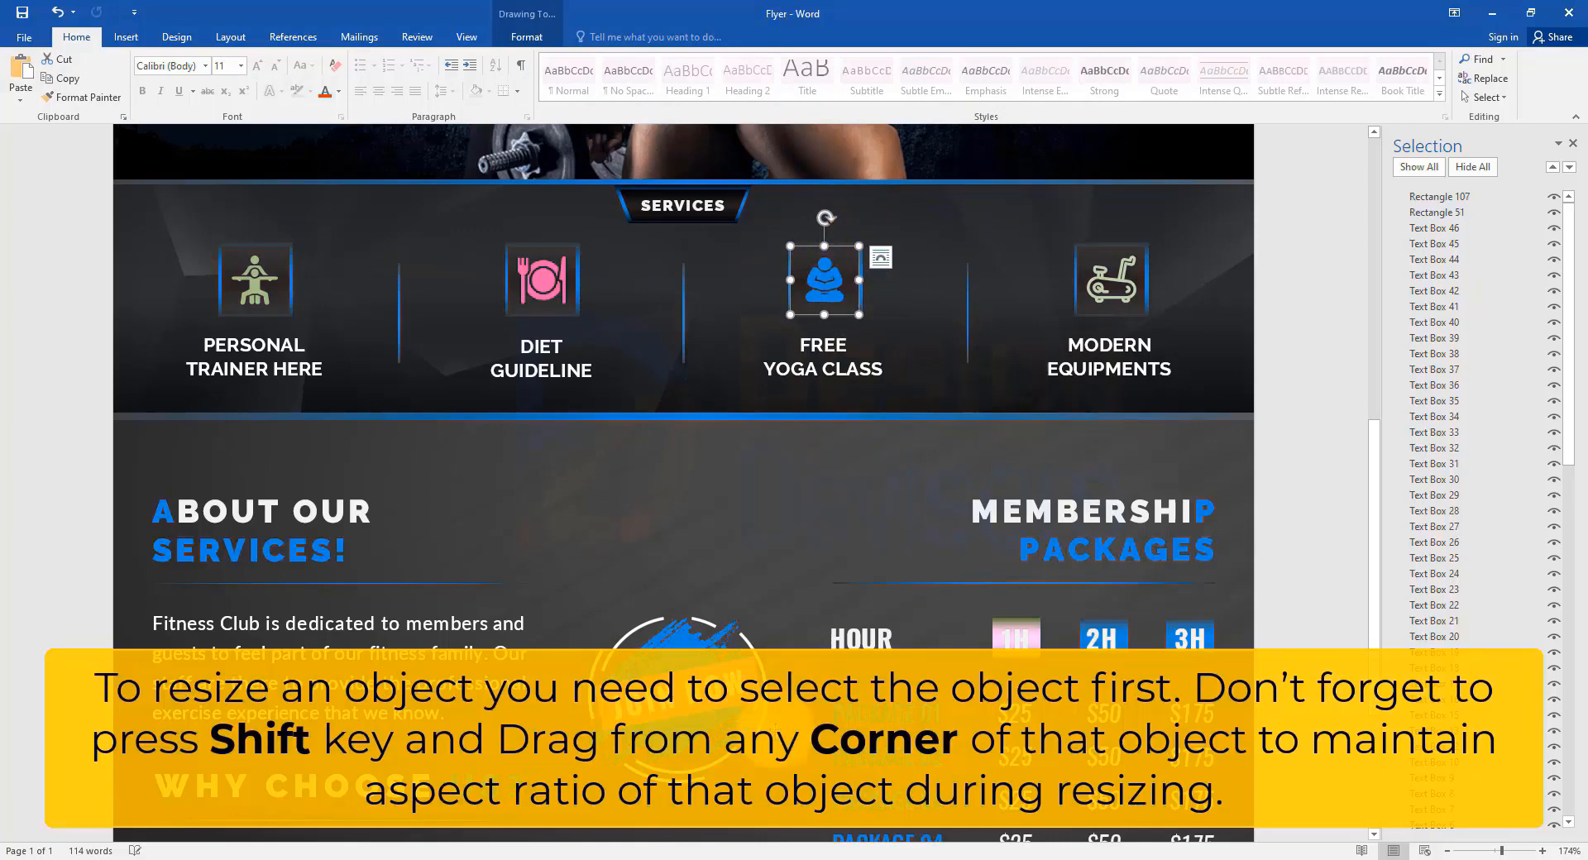
left_click(679, 639)
mouse_move(770, 614)
left_mouse_down()
mouse_move(900, 482)
mouse_move(854, 549)
mouse_move(780, 605)
left_mouse_up()
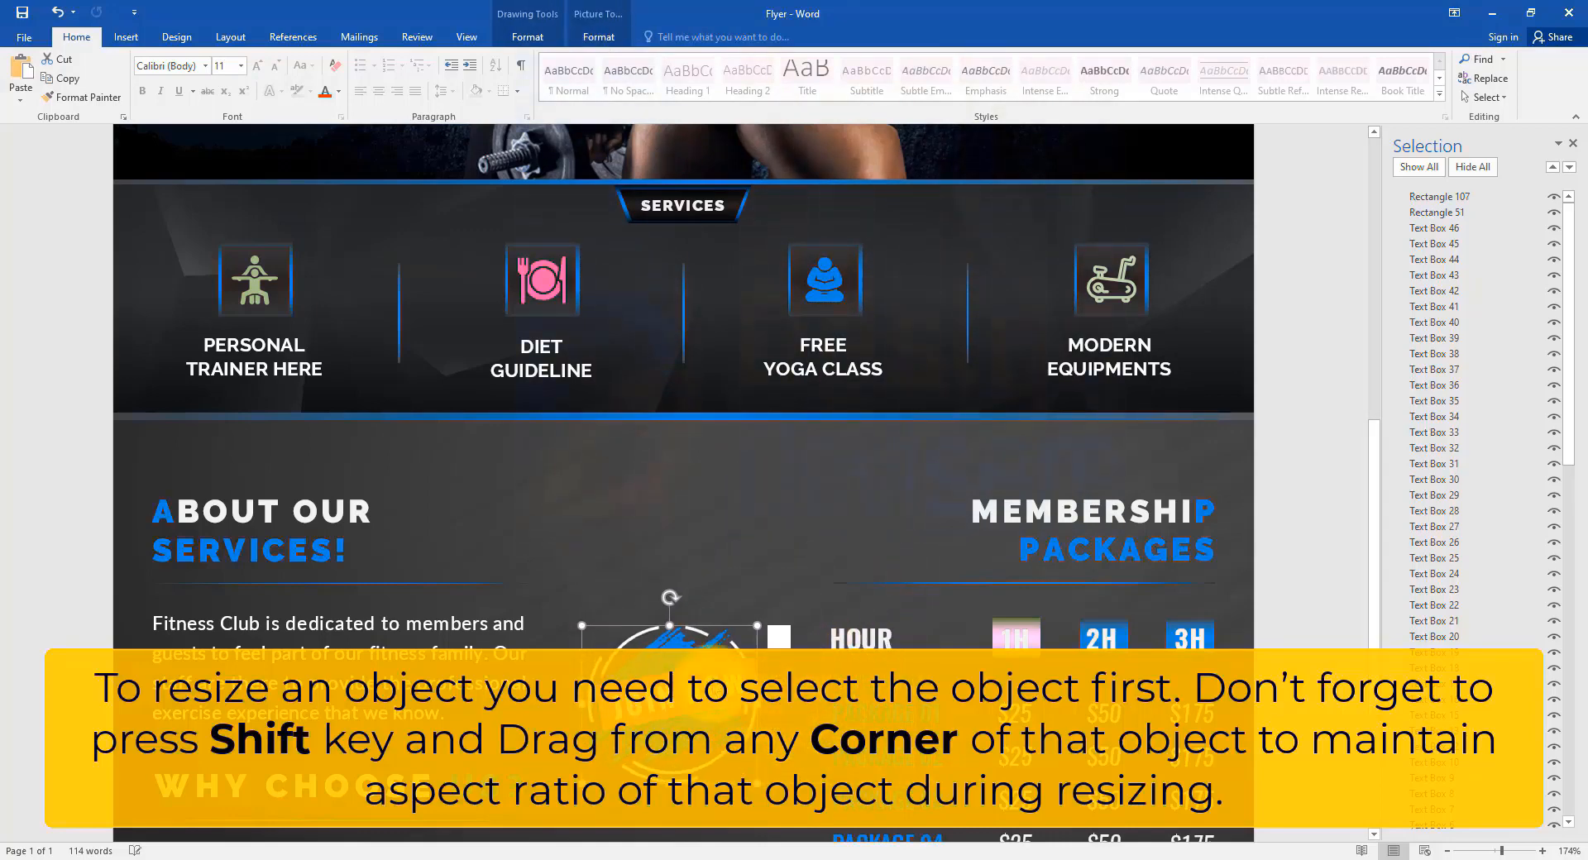
Extend the dark Services band upward to cover the photo's lower part.
scroll(609, 571, "up", 5)
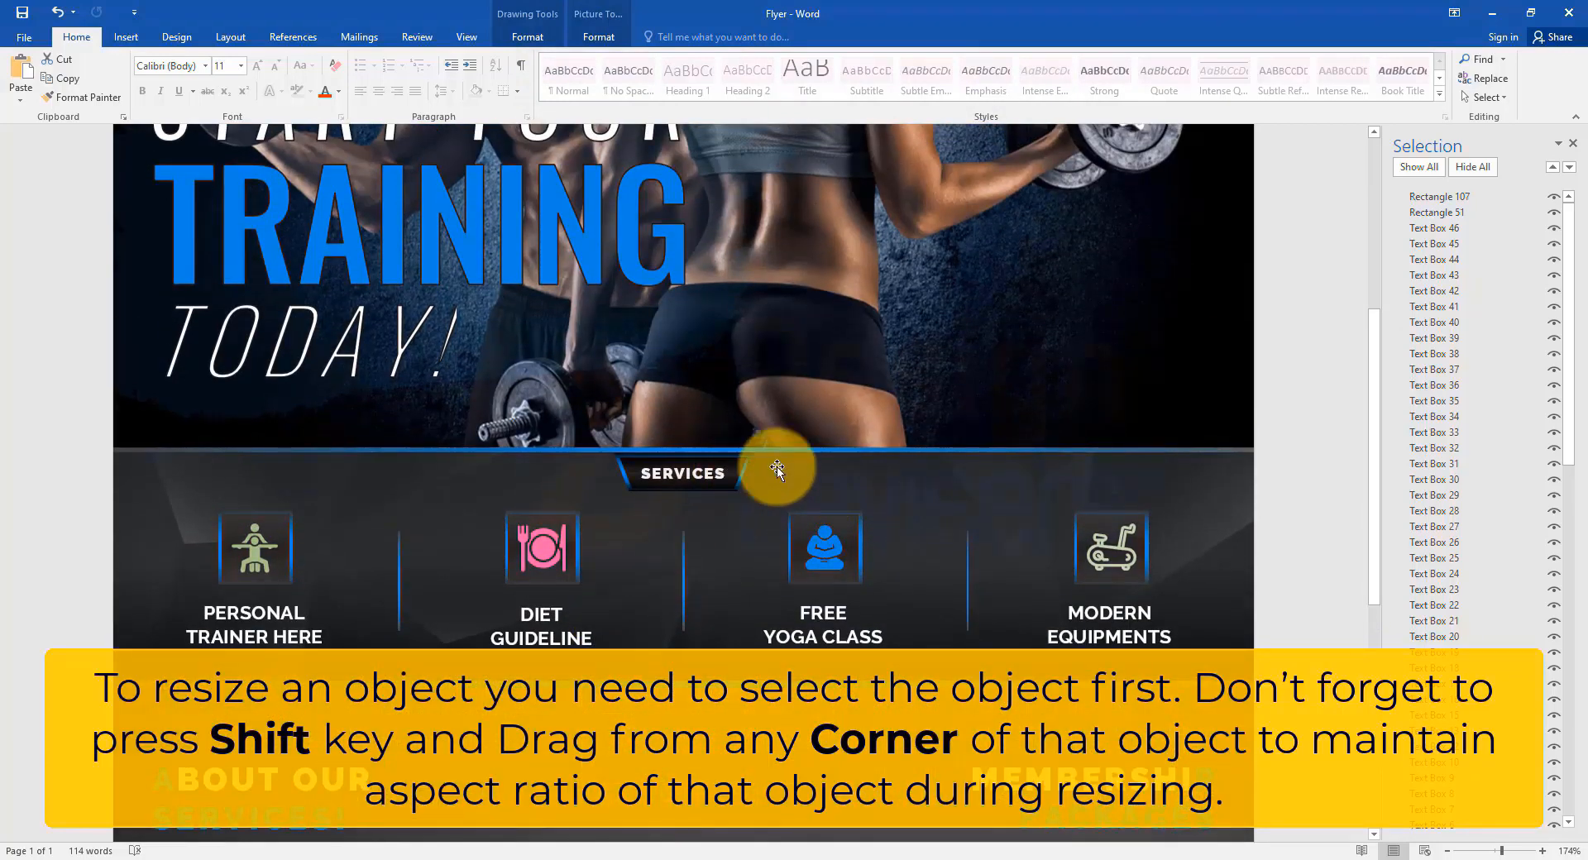
left_click(778, 470)
left_click_drag(676, 465, 744, 451)
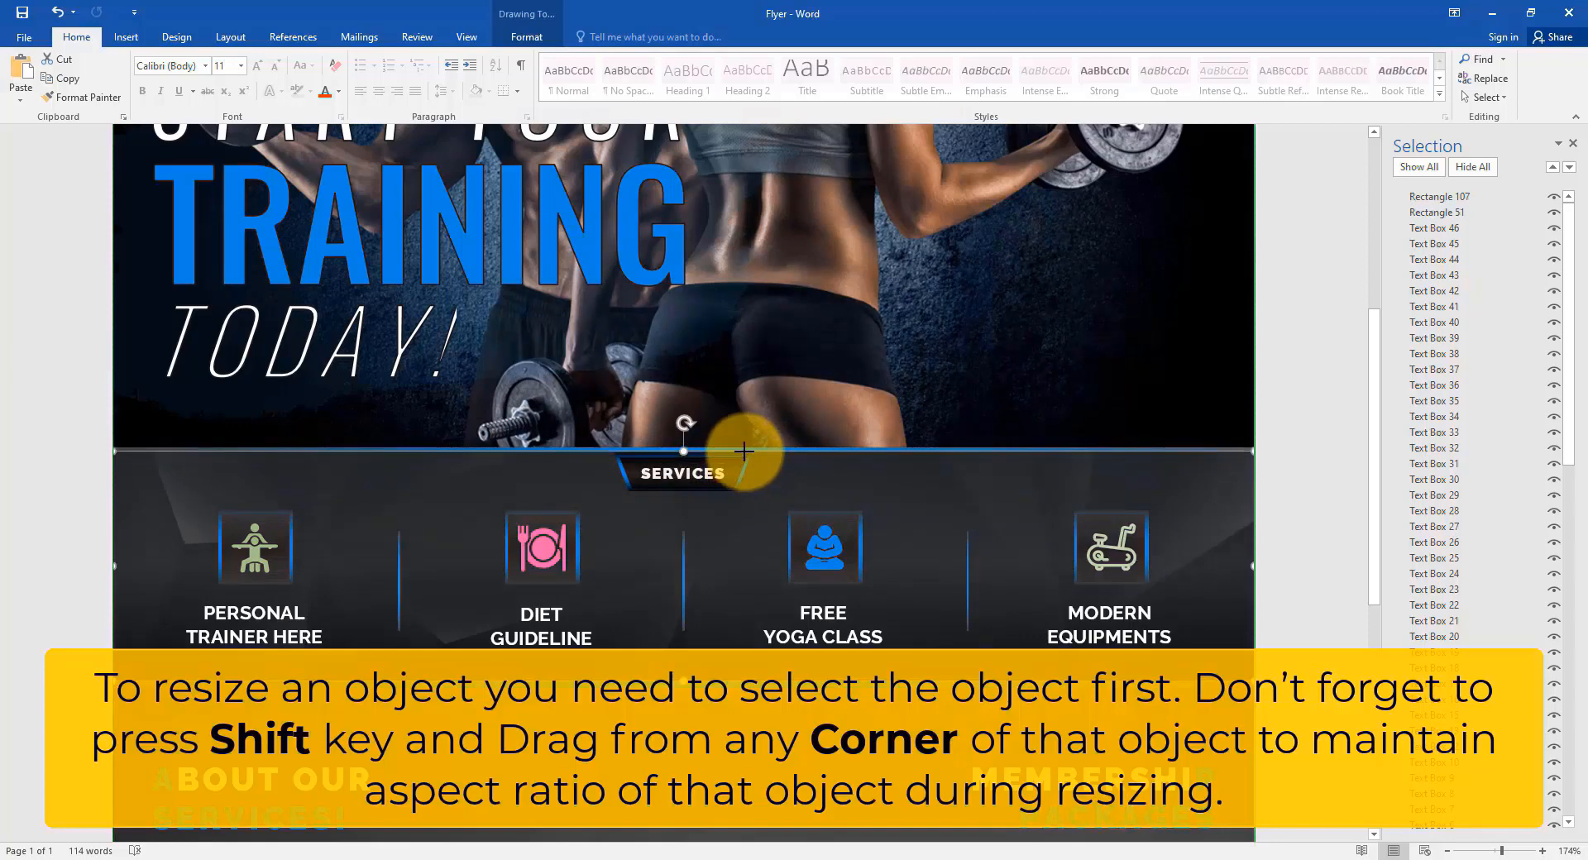
left_click(808, 337)
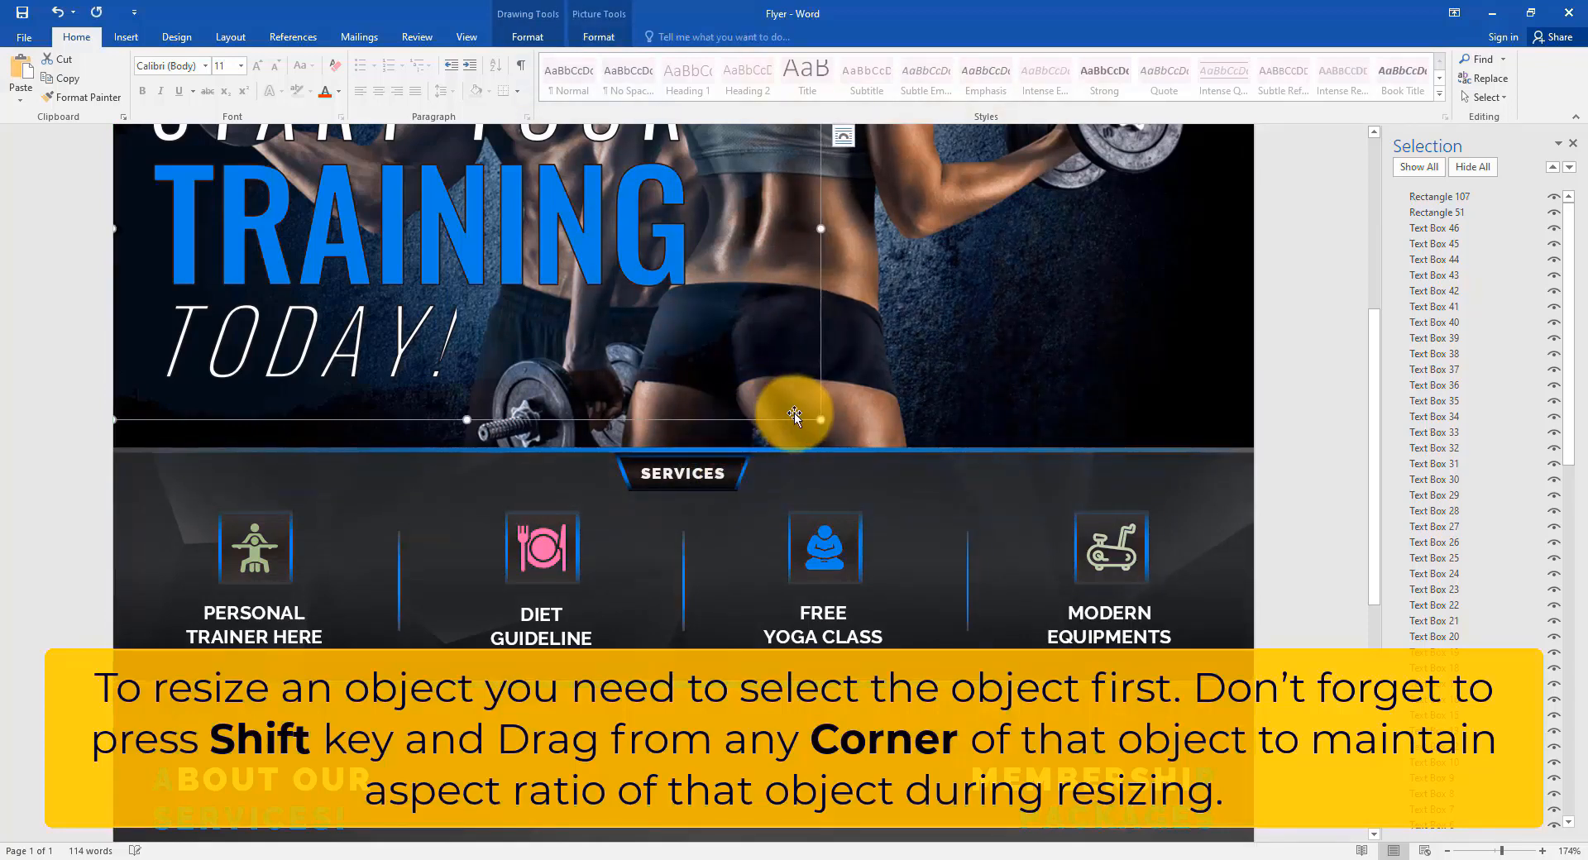
left_click(684, 464)
mouse_move(684, 451)
left_mouse_down()
mouse_move(702, 307)
mouse_move(689, 451)
left_mouse_up()
Resize the TurnKey logo slightly while keeping its proportions.
scroll(690, 451, "down", 6)
scroll(648, 557, "up", 2)
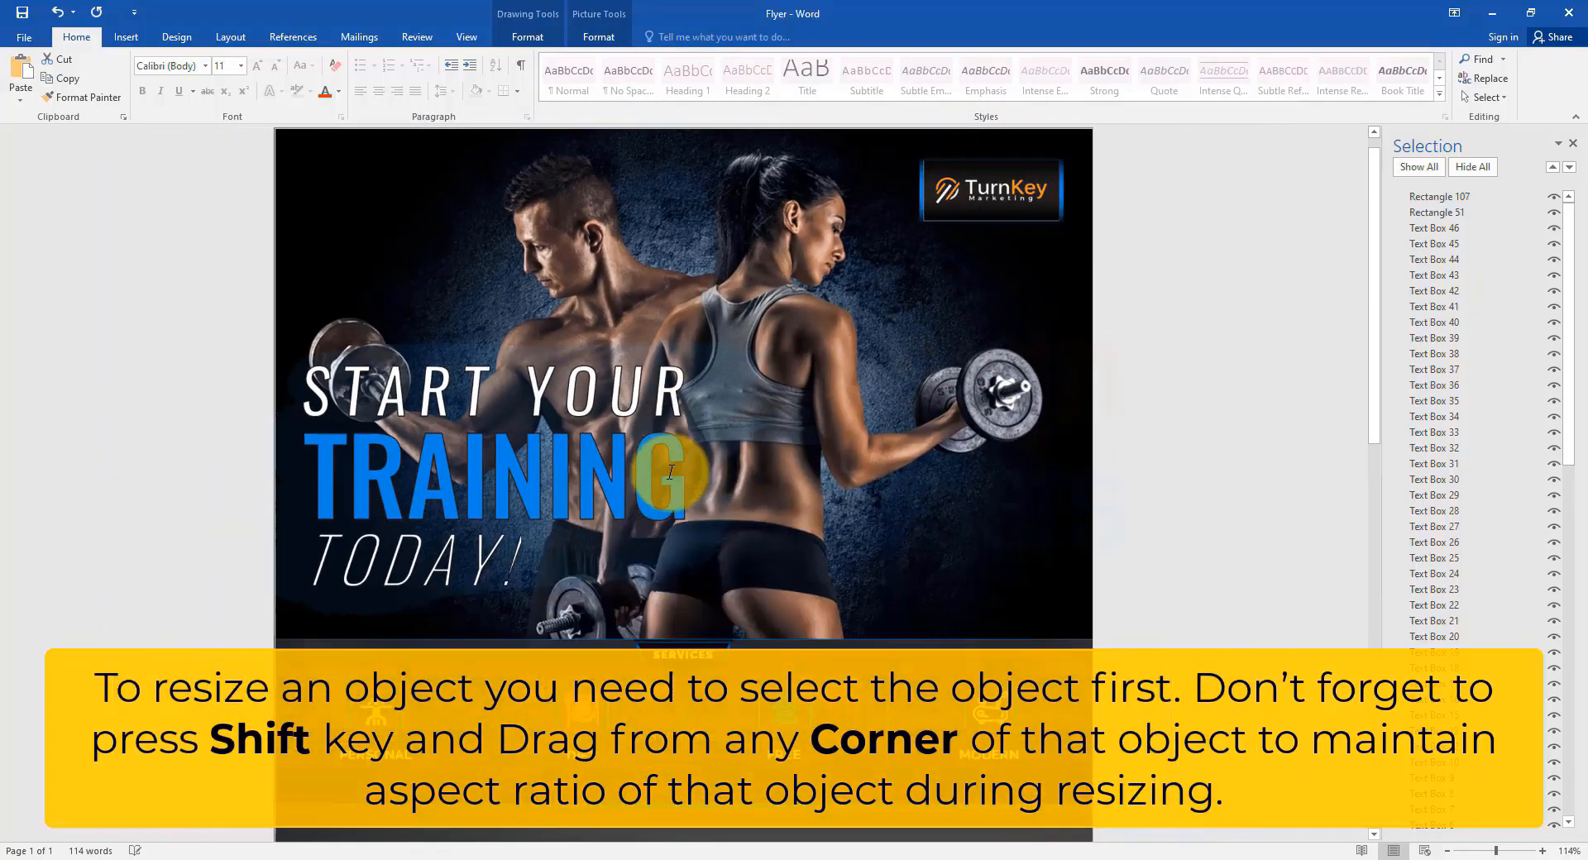
scroll(670, 471, "down", 1)
left_click(899, 192)
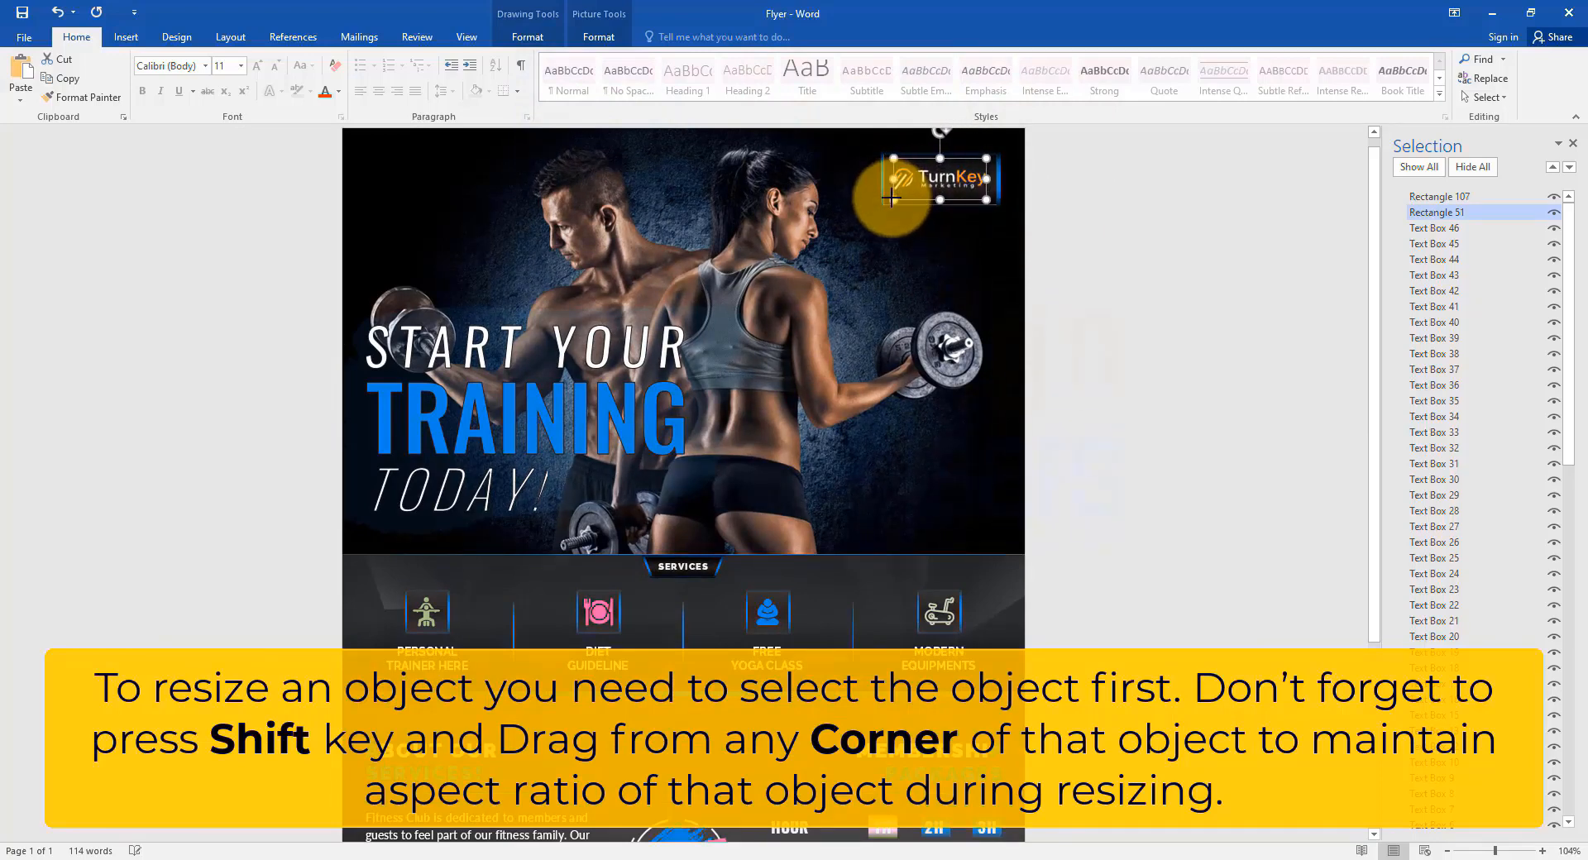
left_click_drag(889, 199, 890, 200)
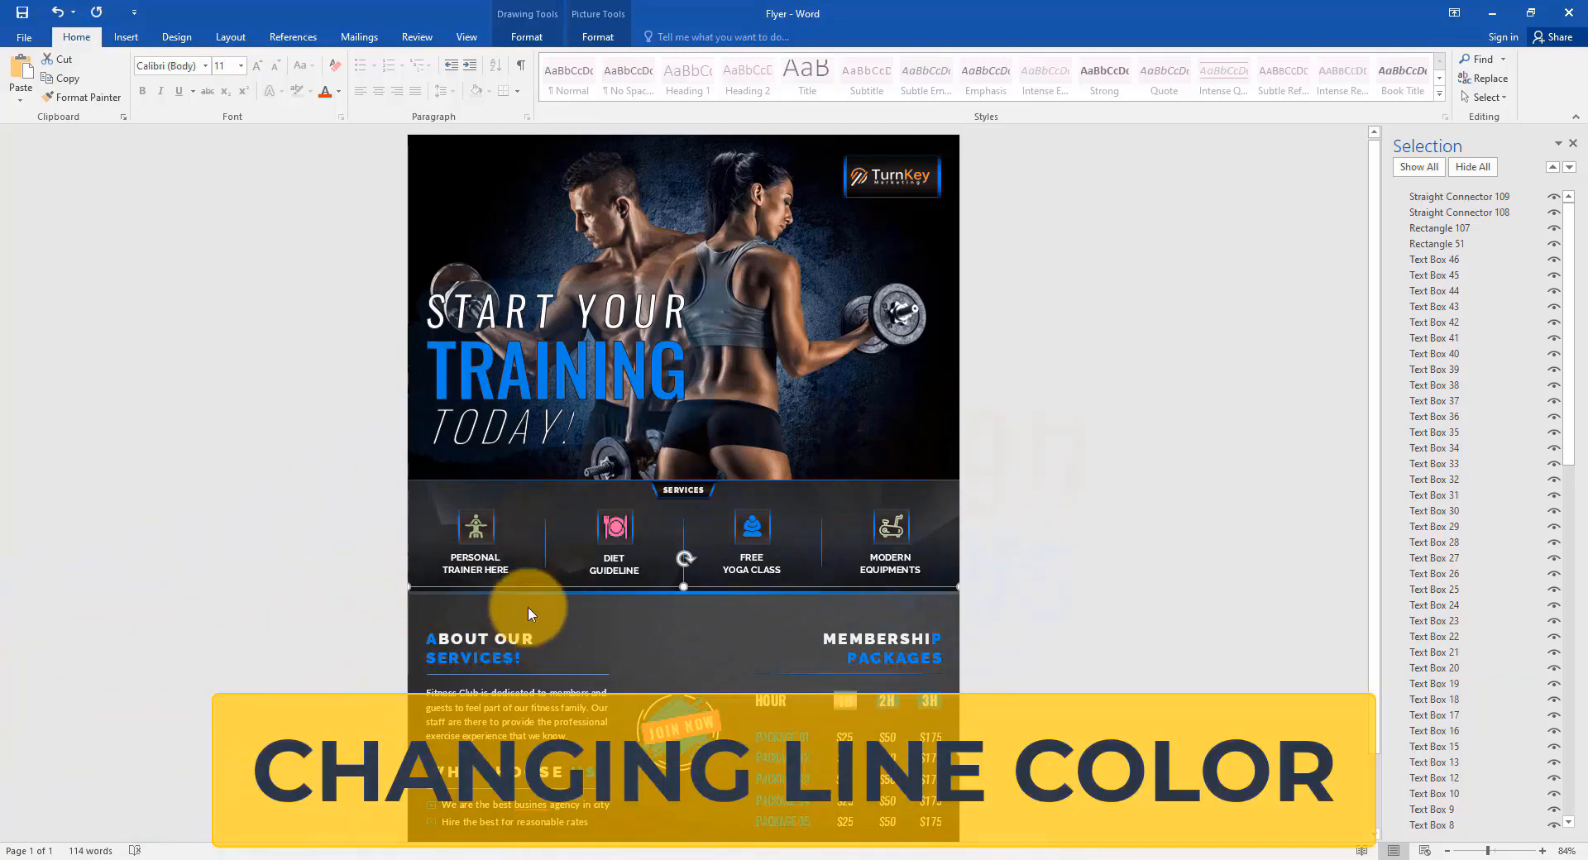
Give the line under ABOUT OUR SERVICES! a new theme outline colour.
scroll(684, 484, "up", 11)
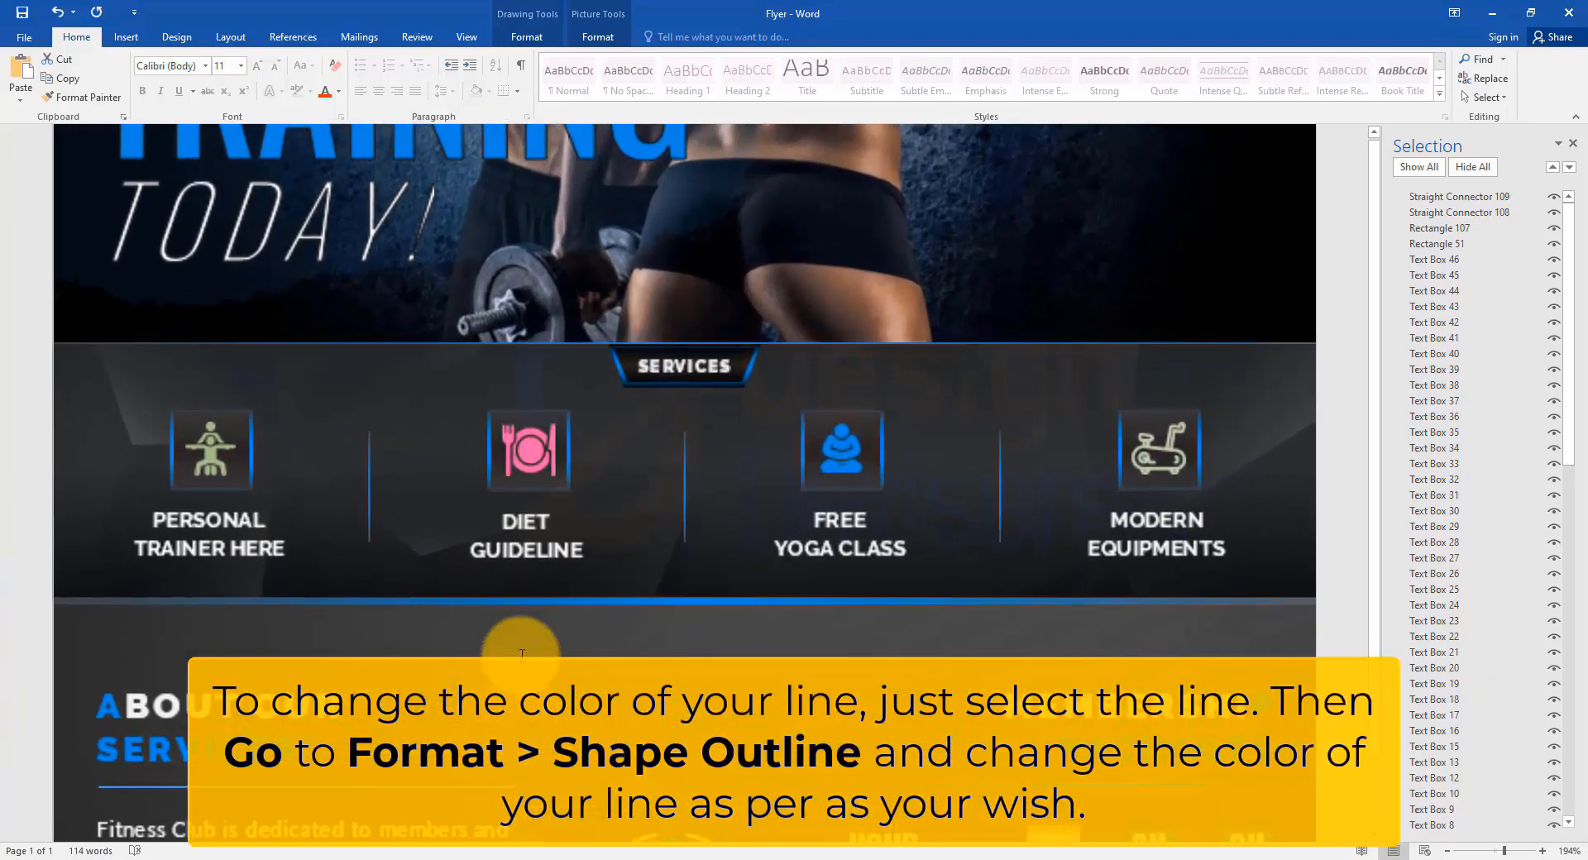
scroll(371, 451, "down", 1)
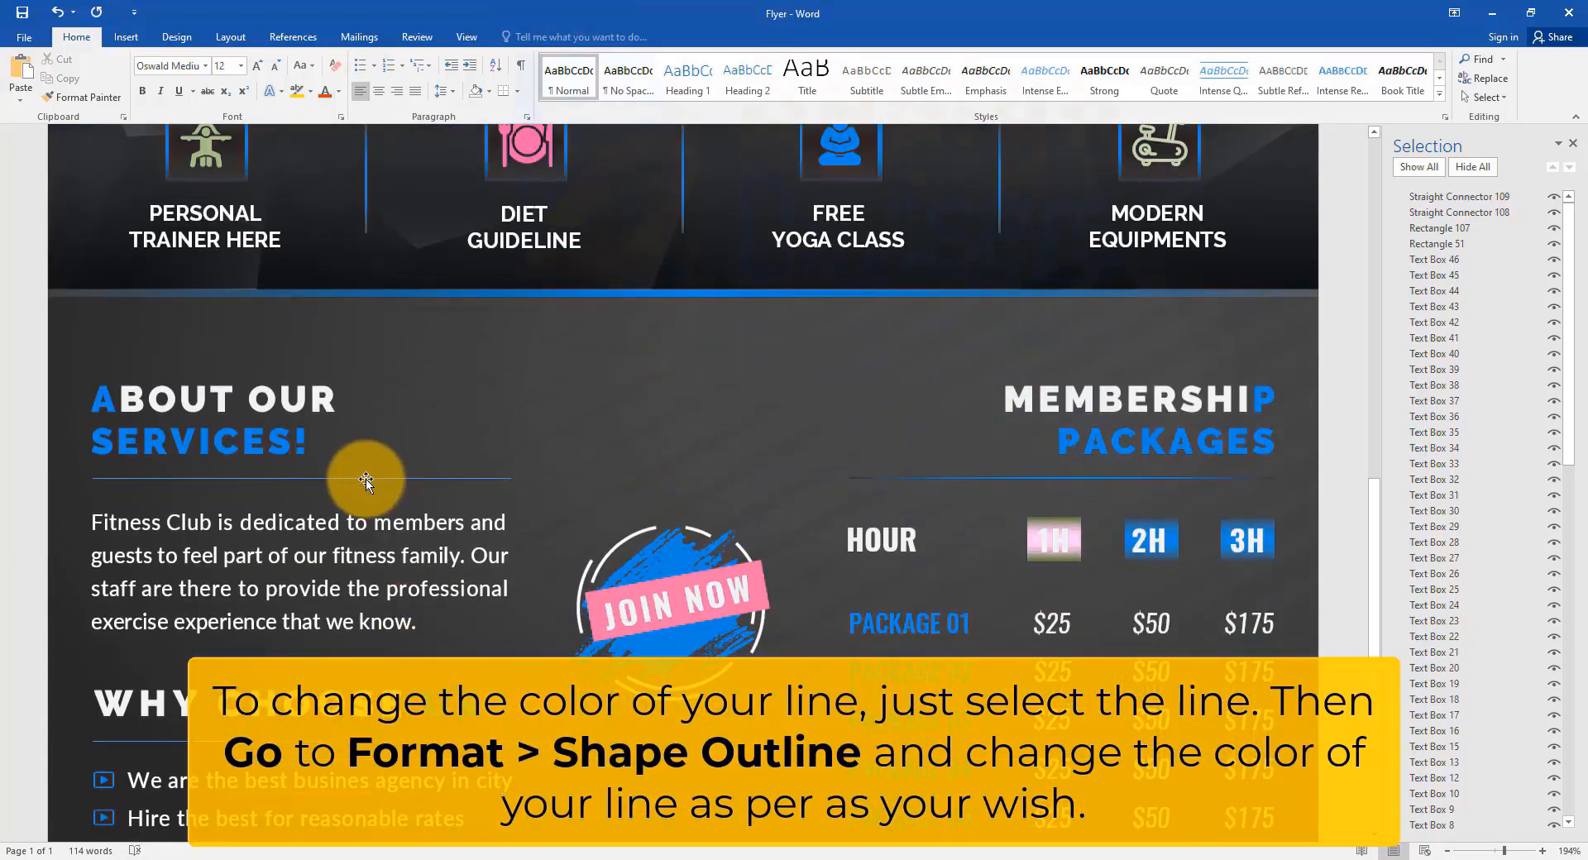
left_click(365, 482)
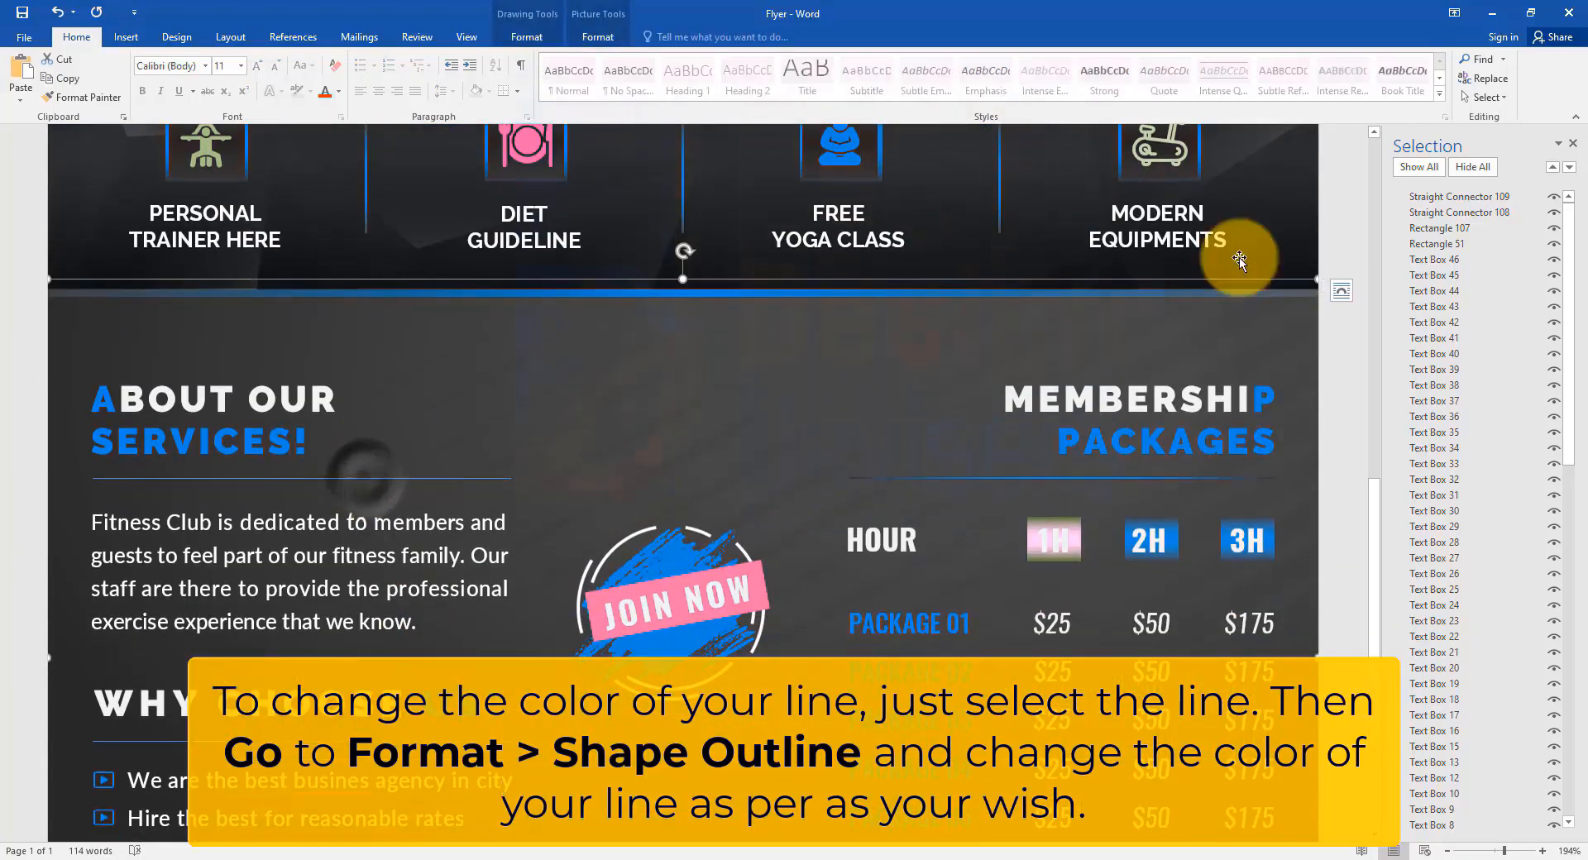
left_click(1462, 198)
scroll(397, 491, "up", 13)
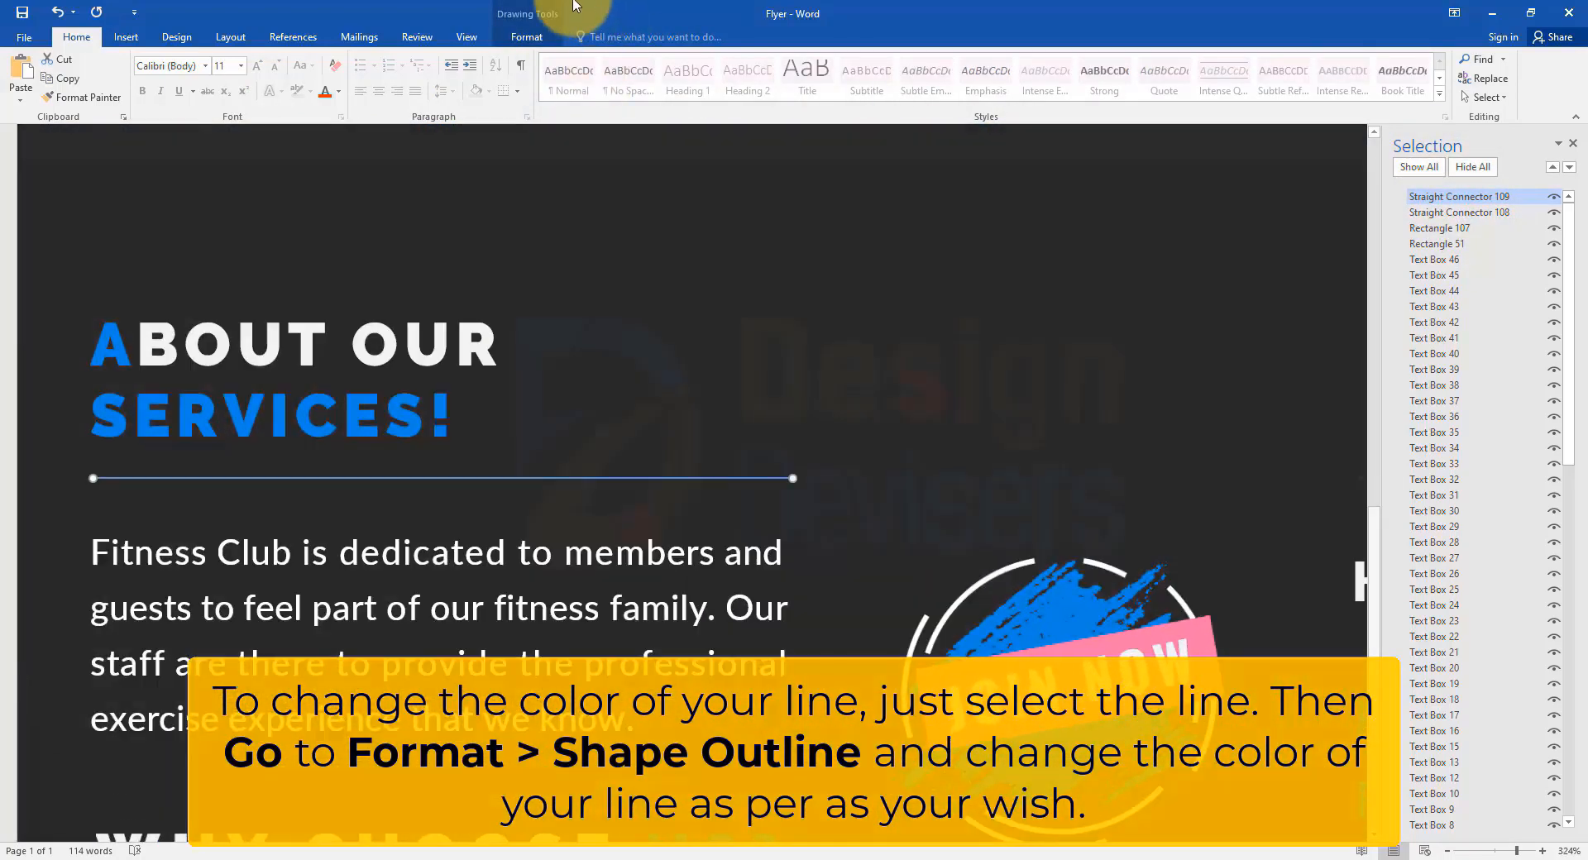
left_click(527, 36)
left_click(637, 78)
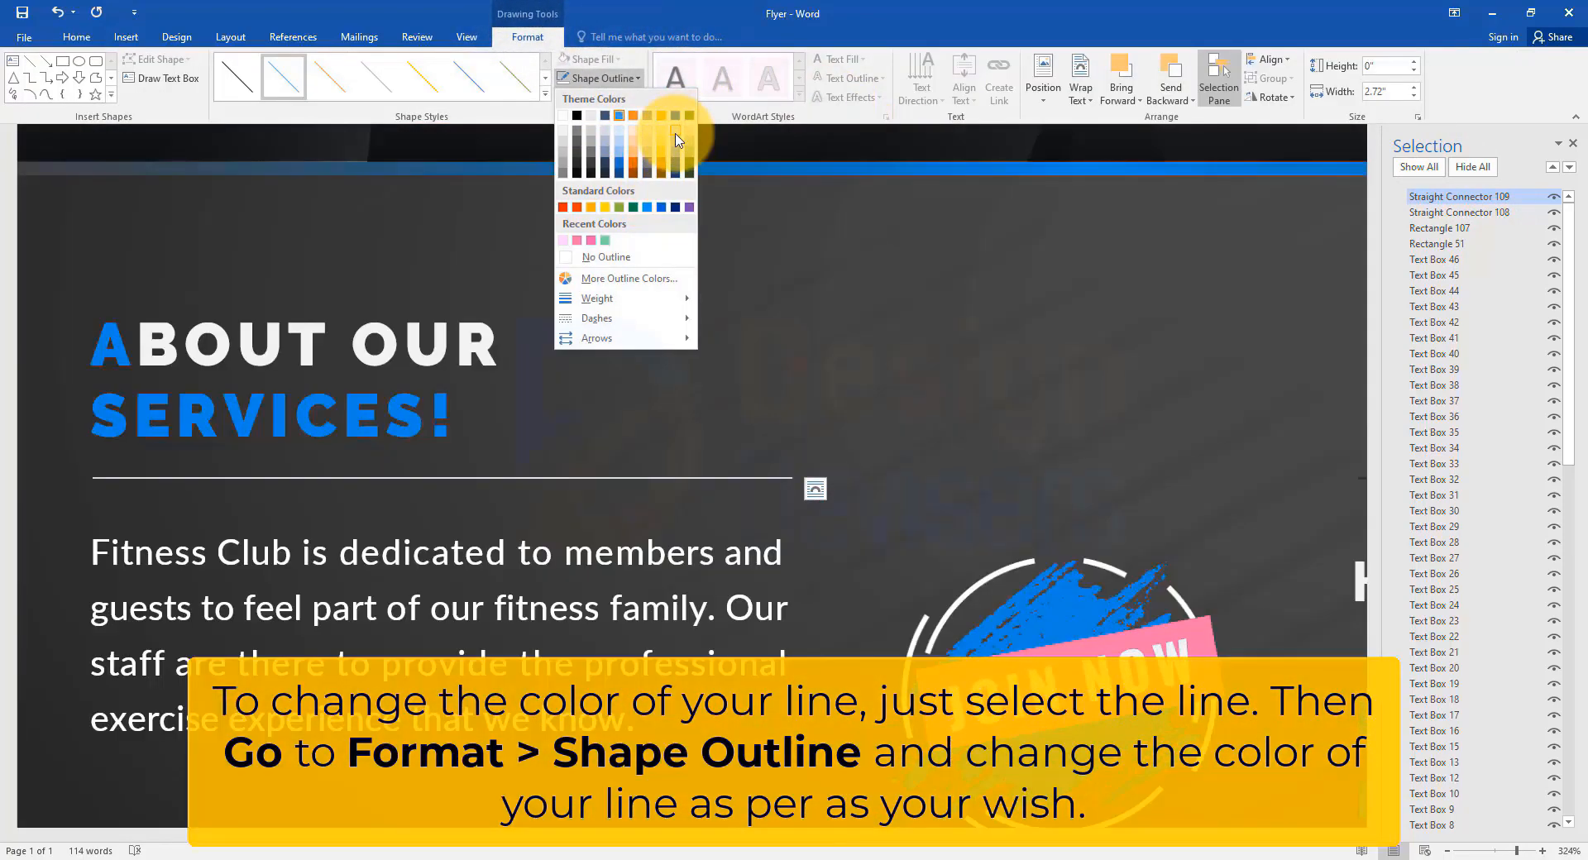
left_click(676, 139)
Colour the line under WHY CHOOSE US? a custom pale yellow-green.
scroll(479, 574, "down", 7)
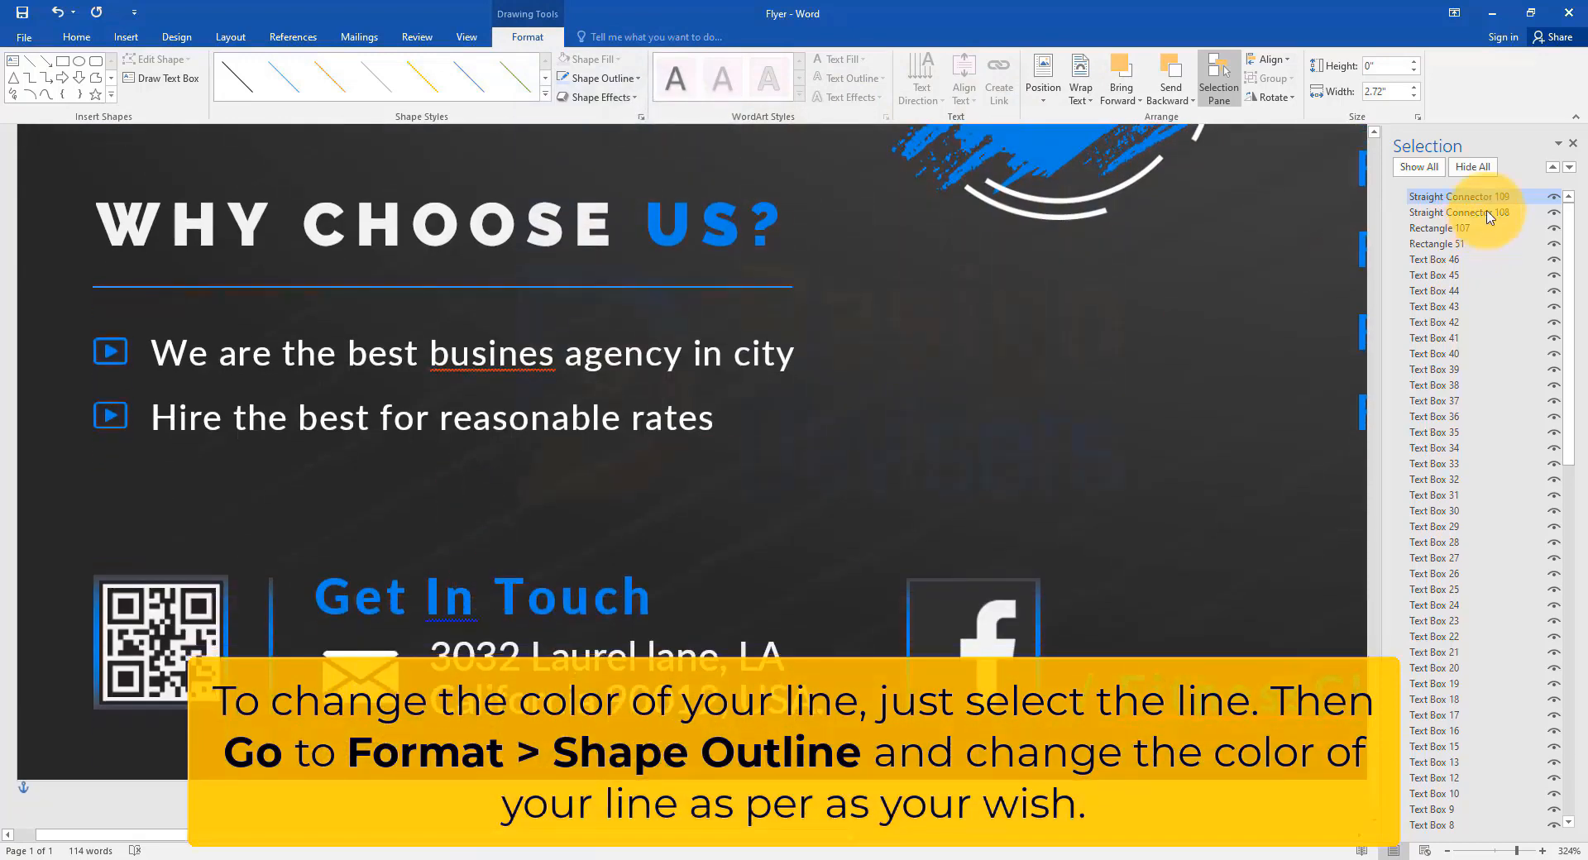
left_click(604, 78)
left_click(622, 281)
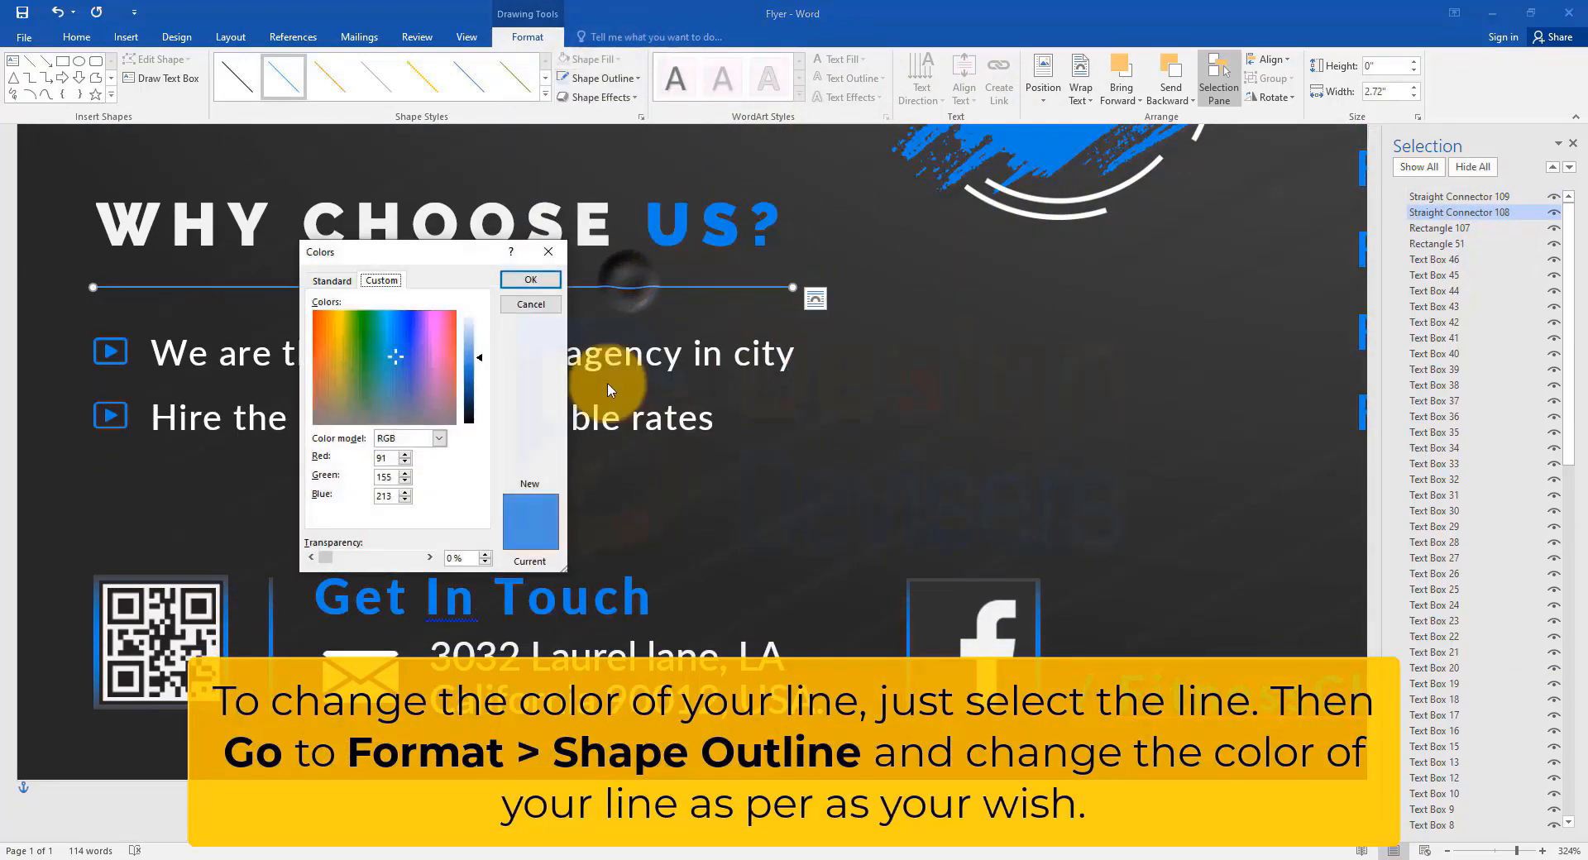
left_click_drag(447, 331, 352, 324)
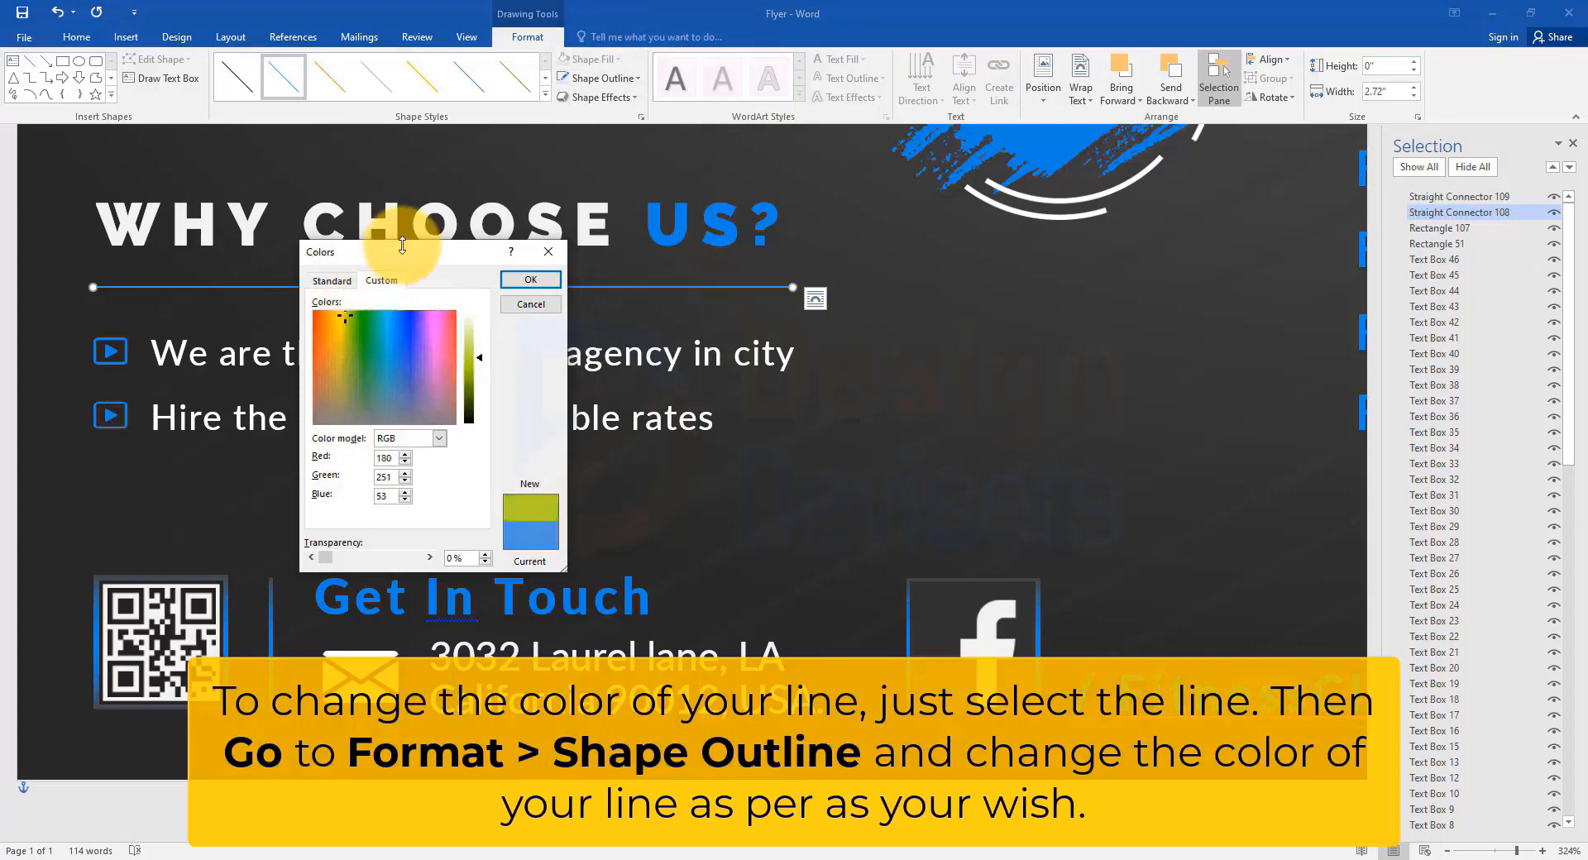
left_click_drag(479, 250, 1093, 281)
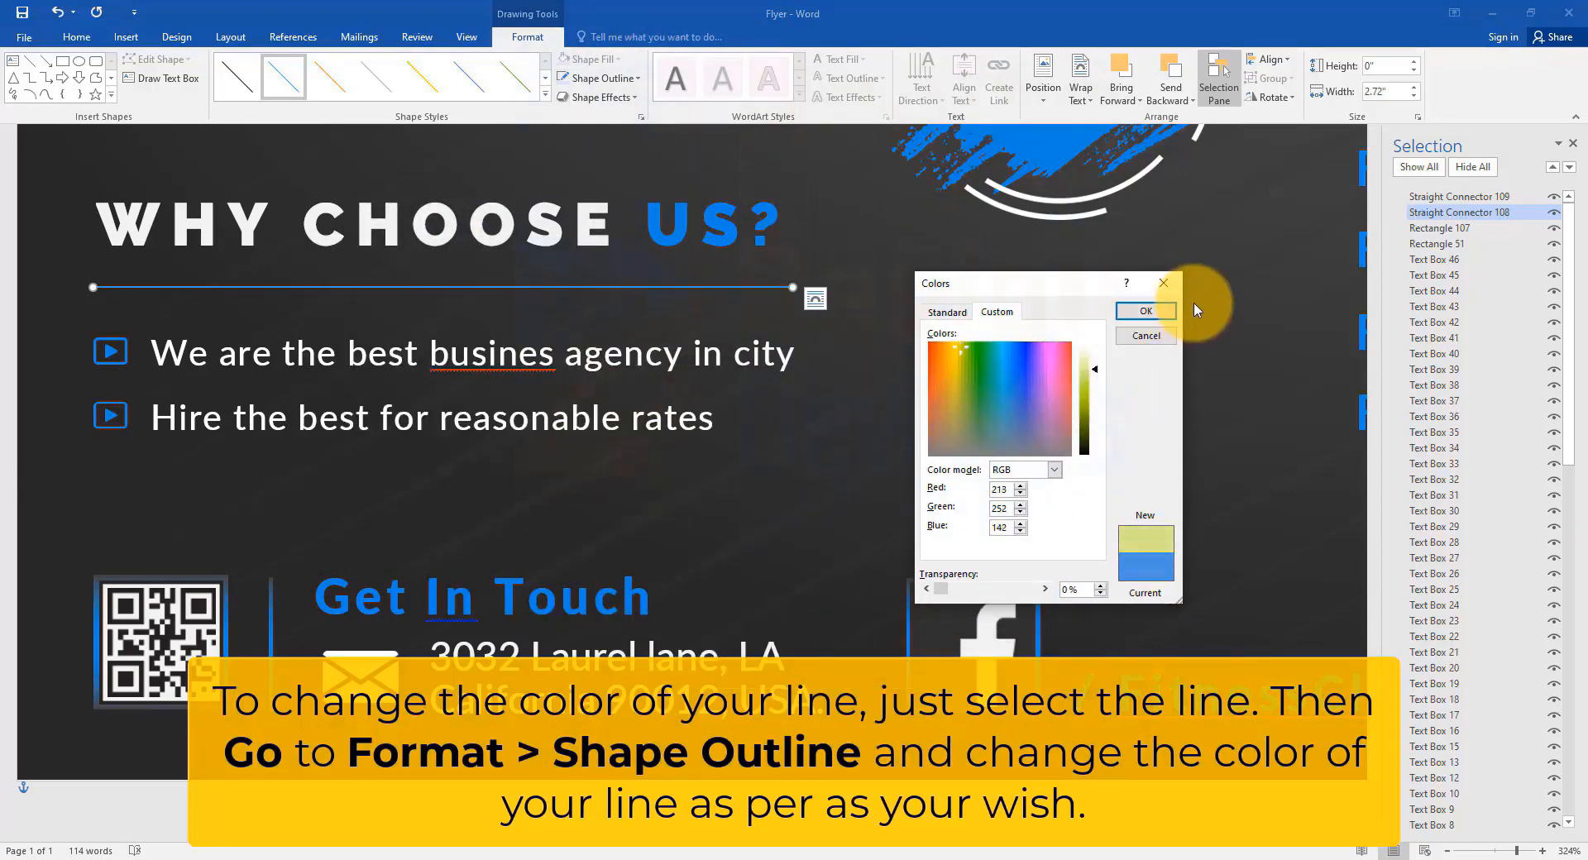
left_click(1146, 310)
scroll(834, 547, "down", 6, "ctrl")
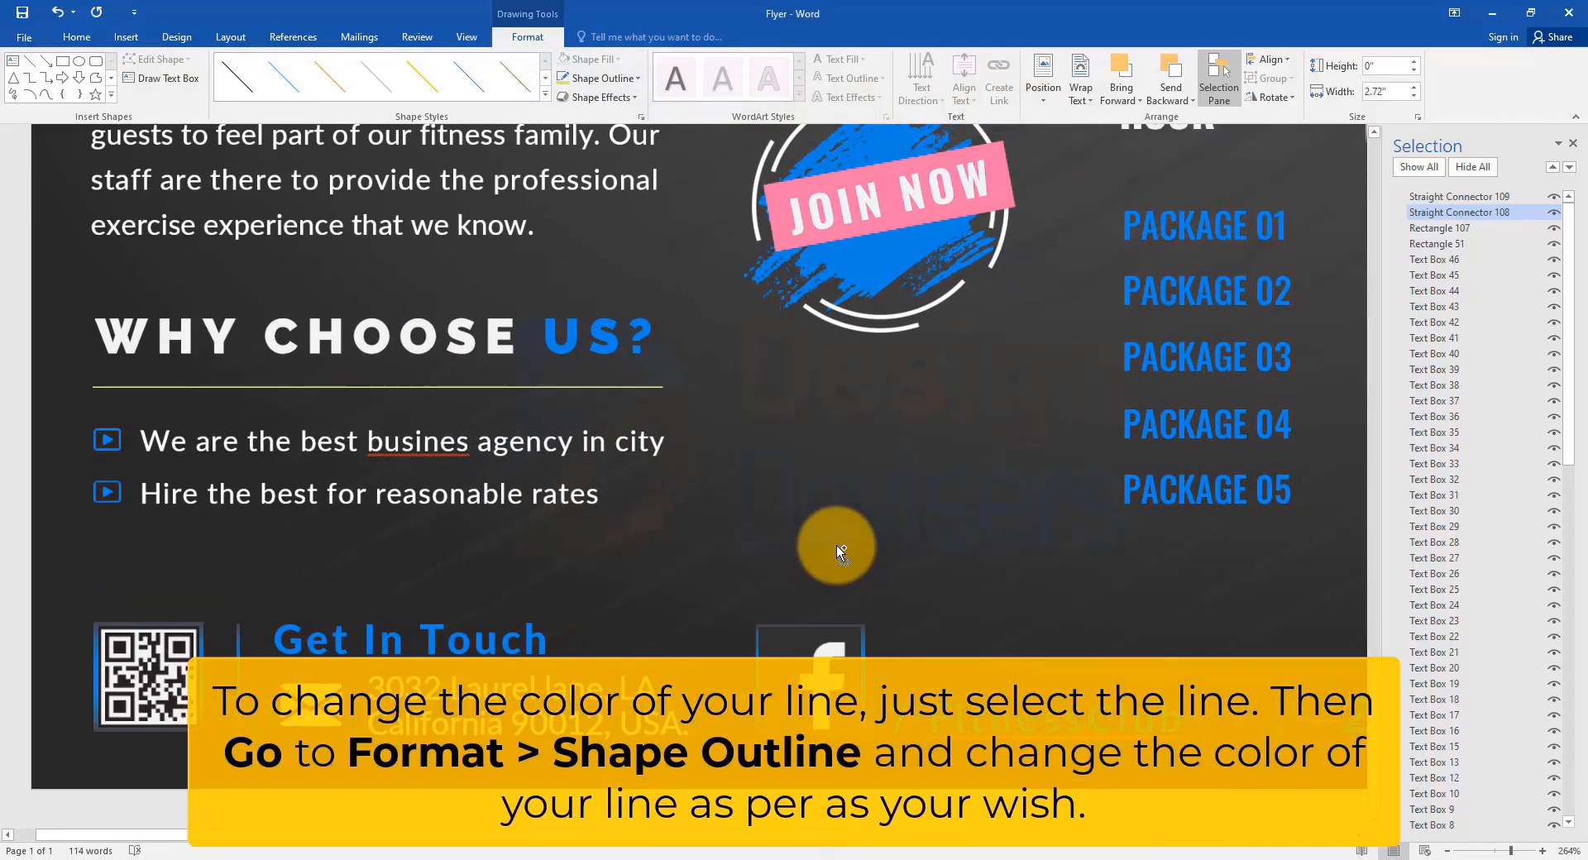
scroll(836, 544, "down", 12, "ctrl")
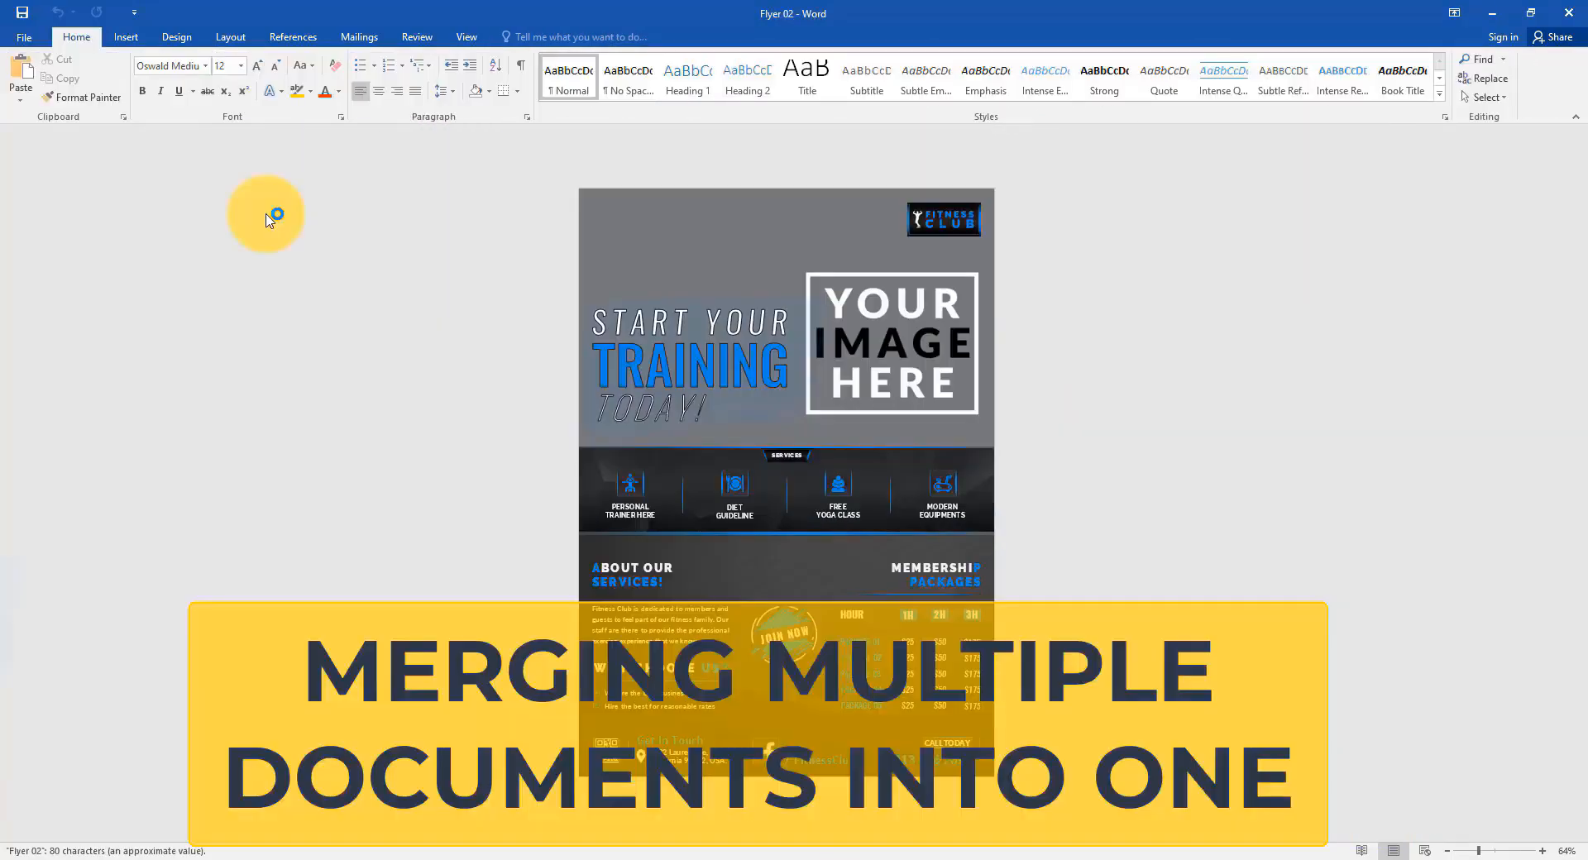
Insert Flyer 01 from the Flyer_Color-Version_01 folder using Text from File.
left_click(126, 36)
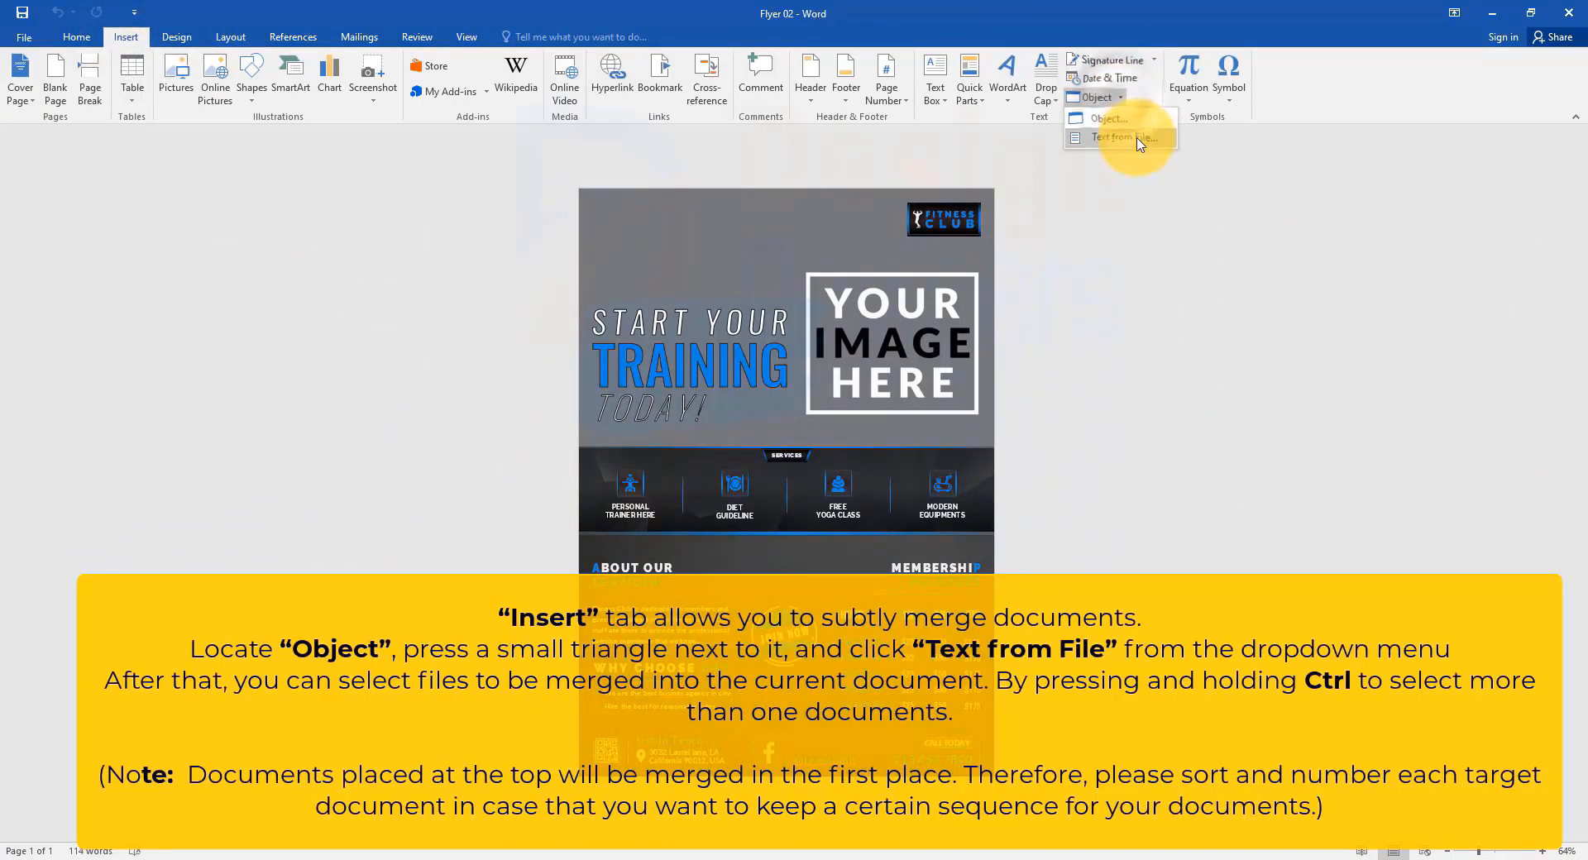
left_click(1124, 137)
scroll(91, 291, "down", 2)
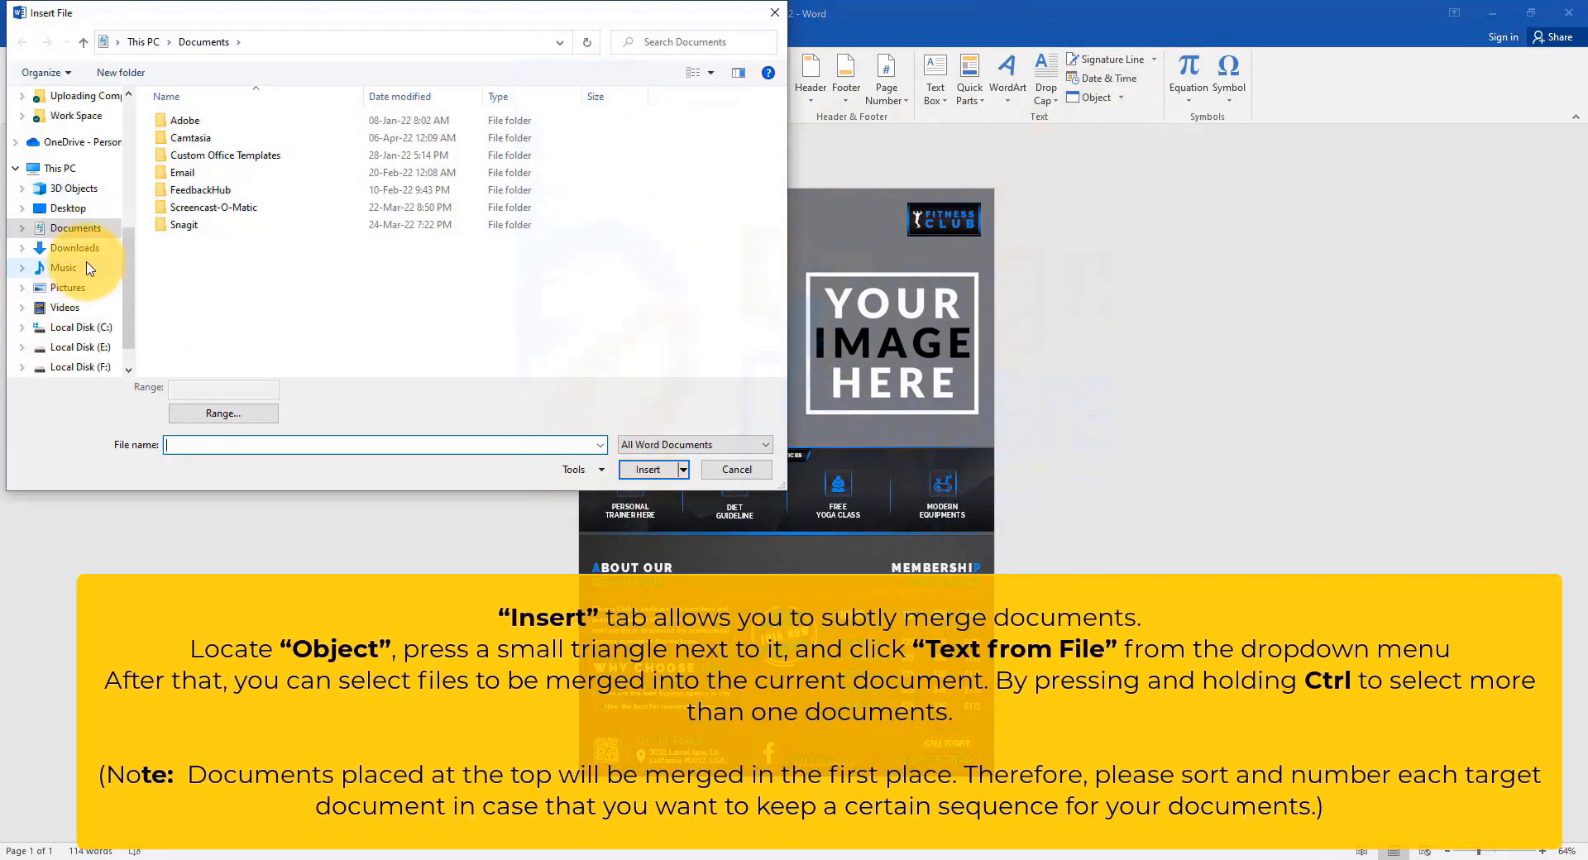
left_click(83, 248)
double_click(211, 138)
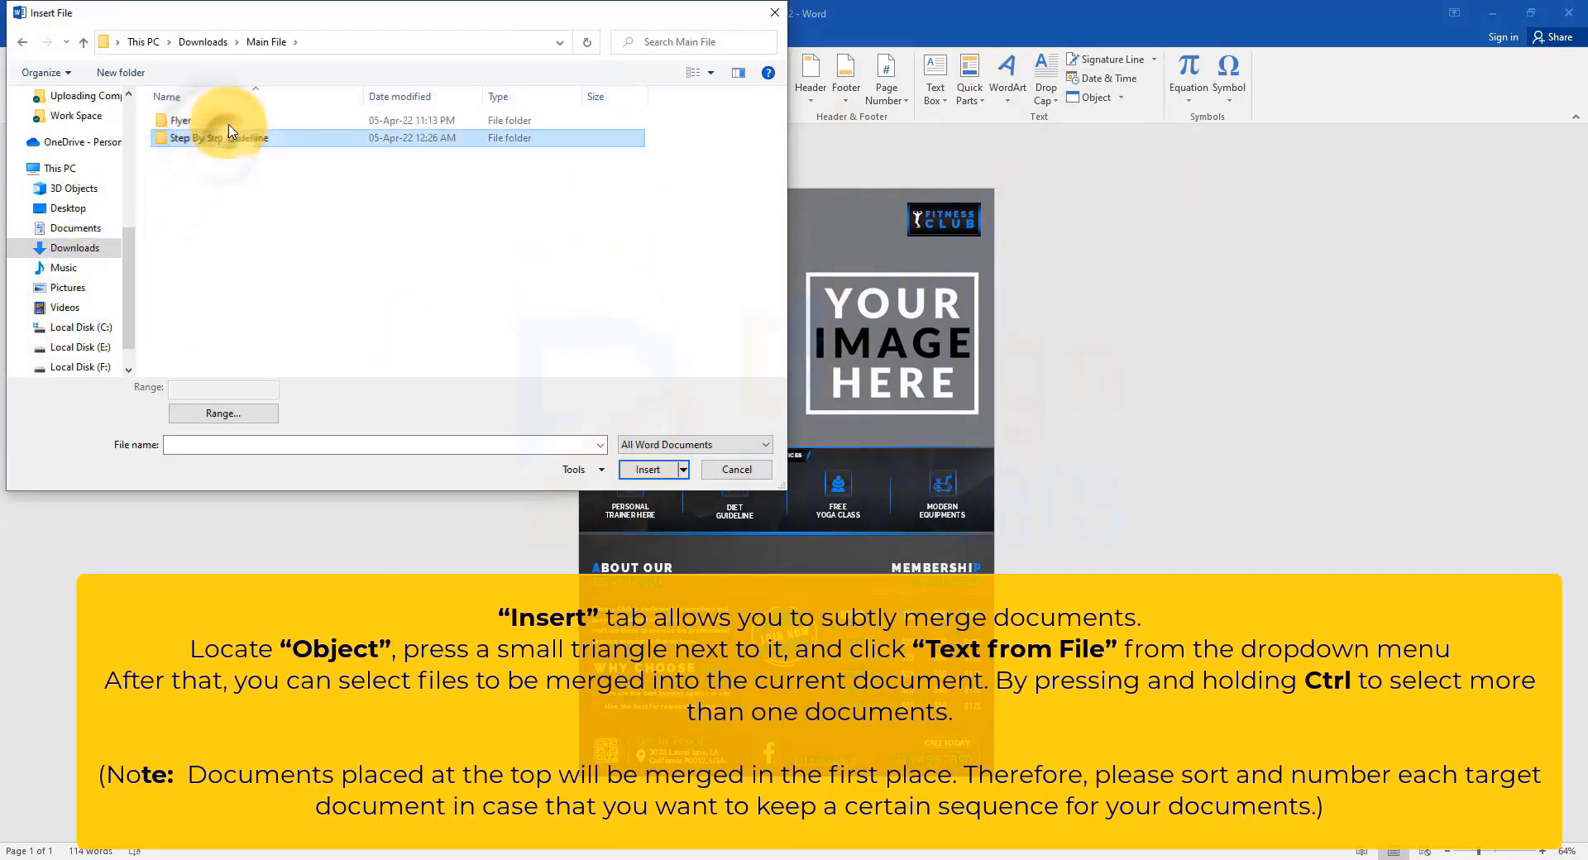
double_click(186, 121)
double_click(248, 121)
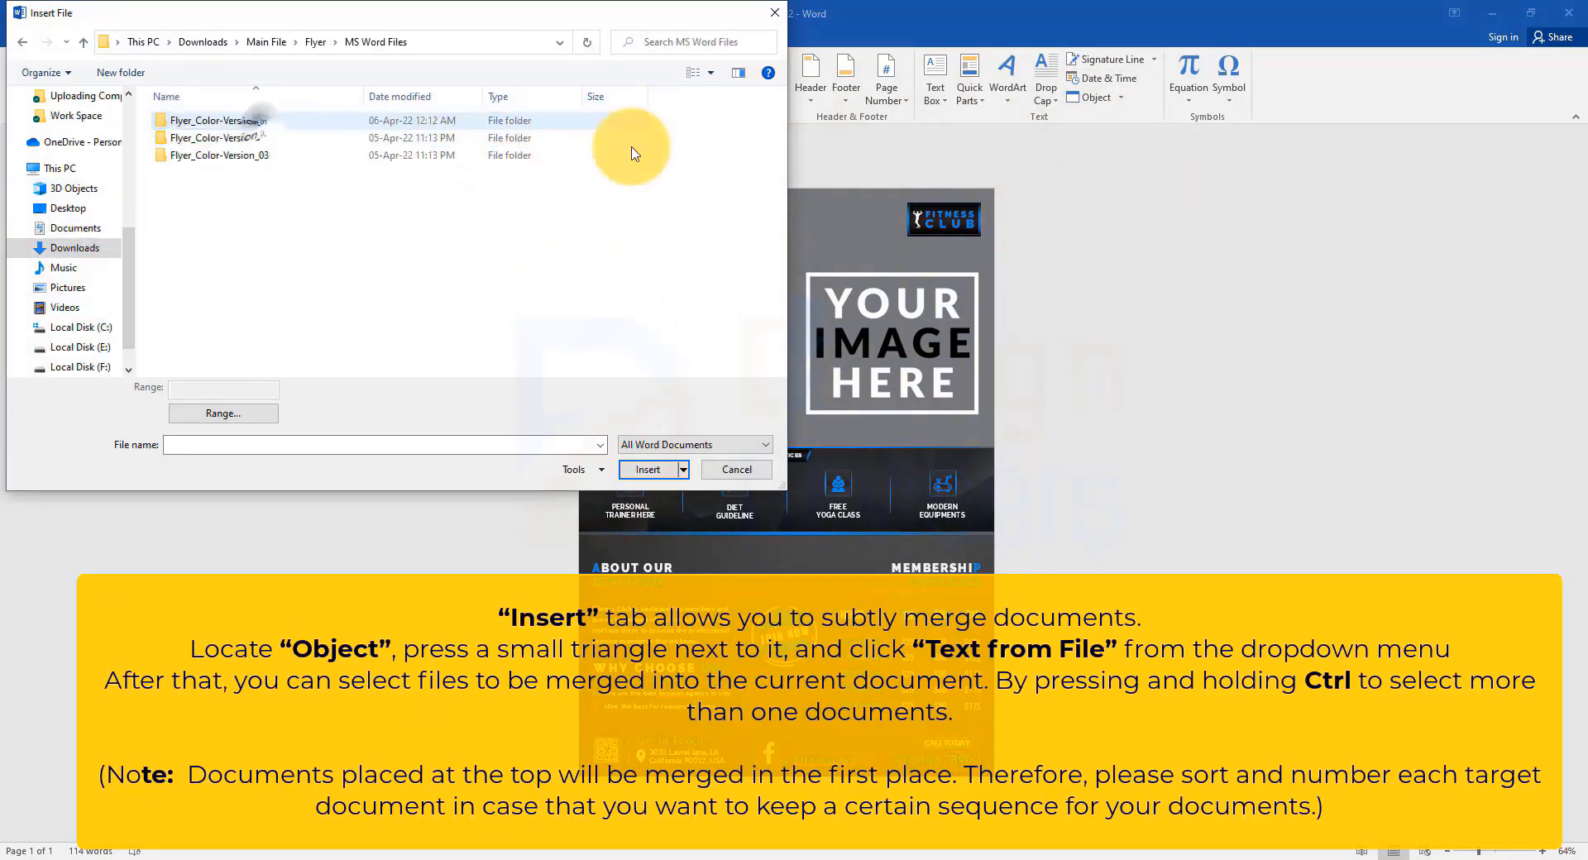
double_click(215, 120)
left_click(187, 121)
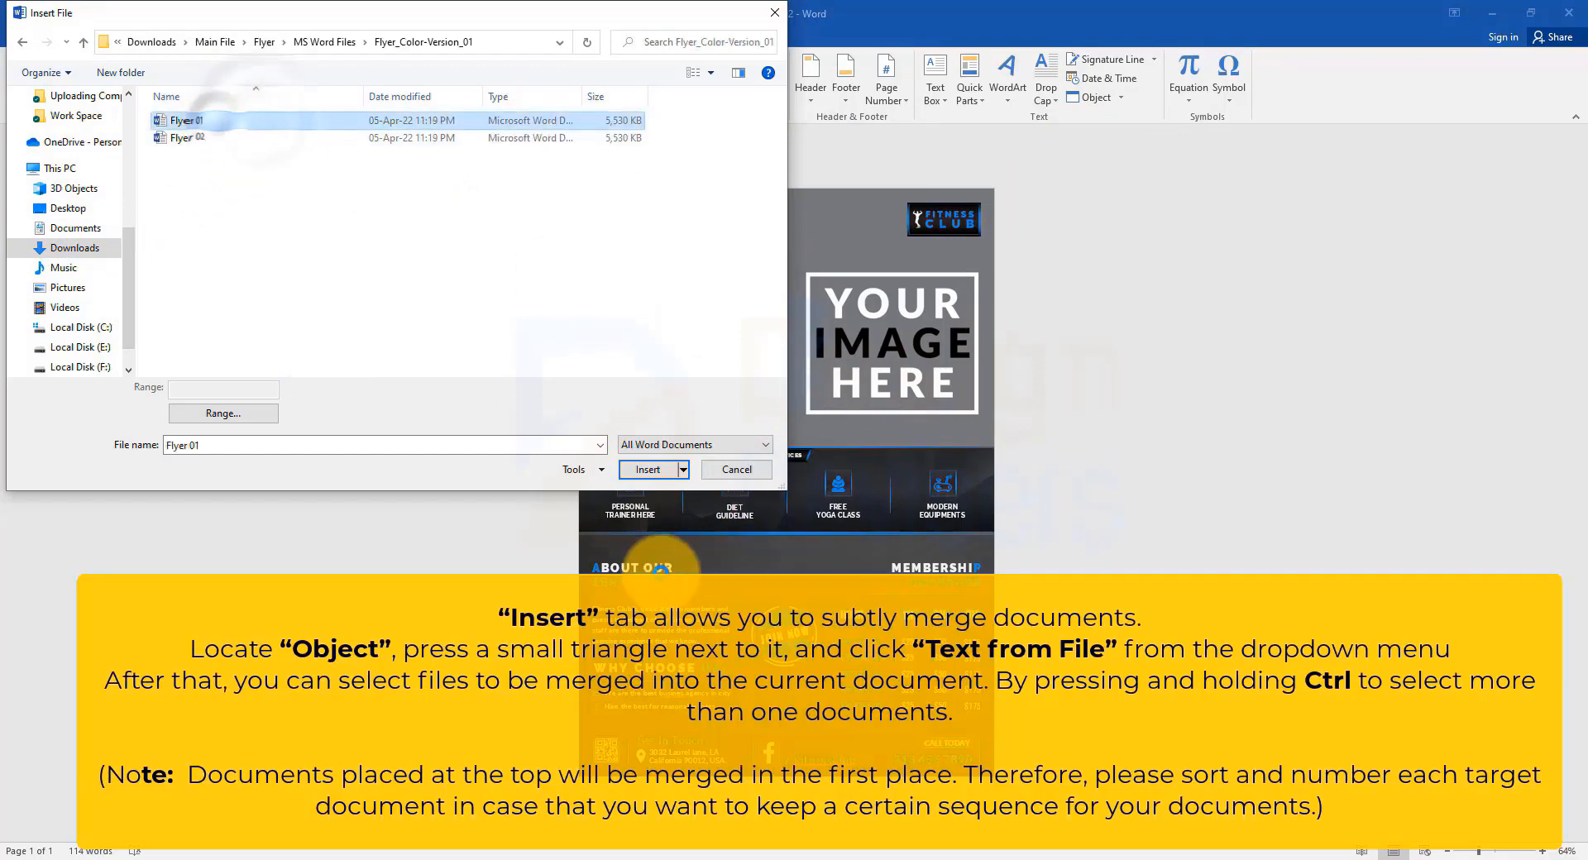
left_click(648, 470)
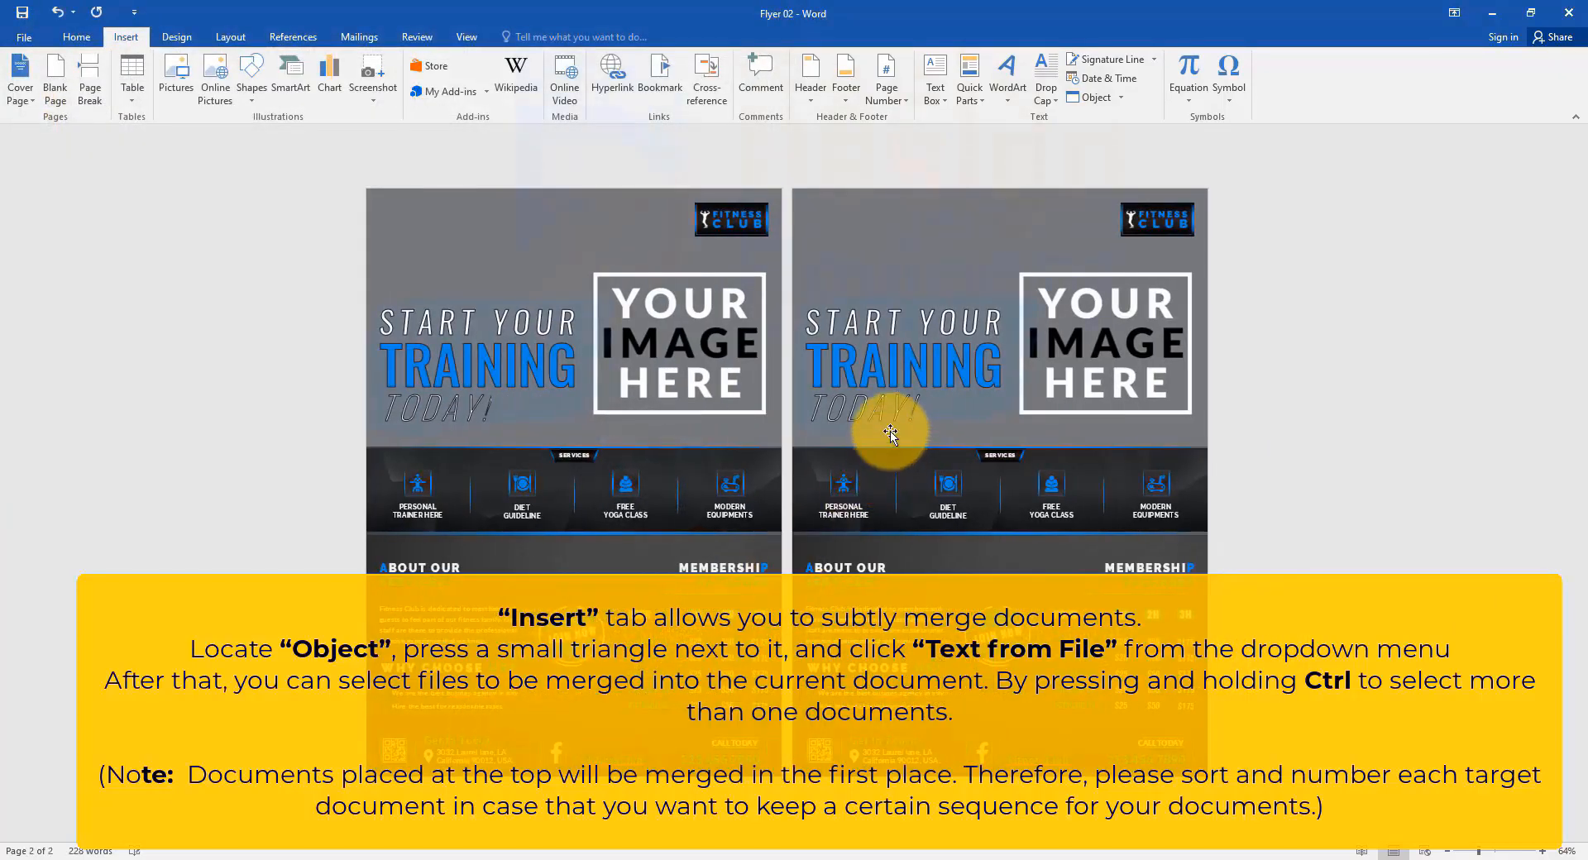
scroll(915, 398, "up", 1)
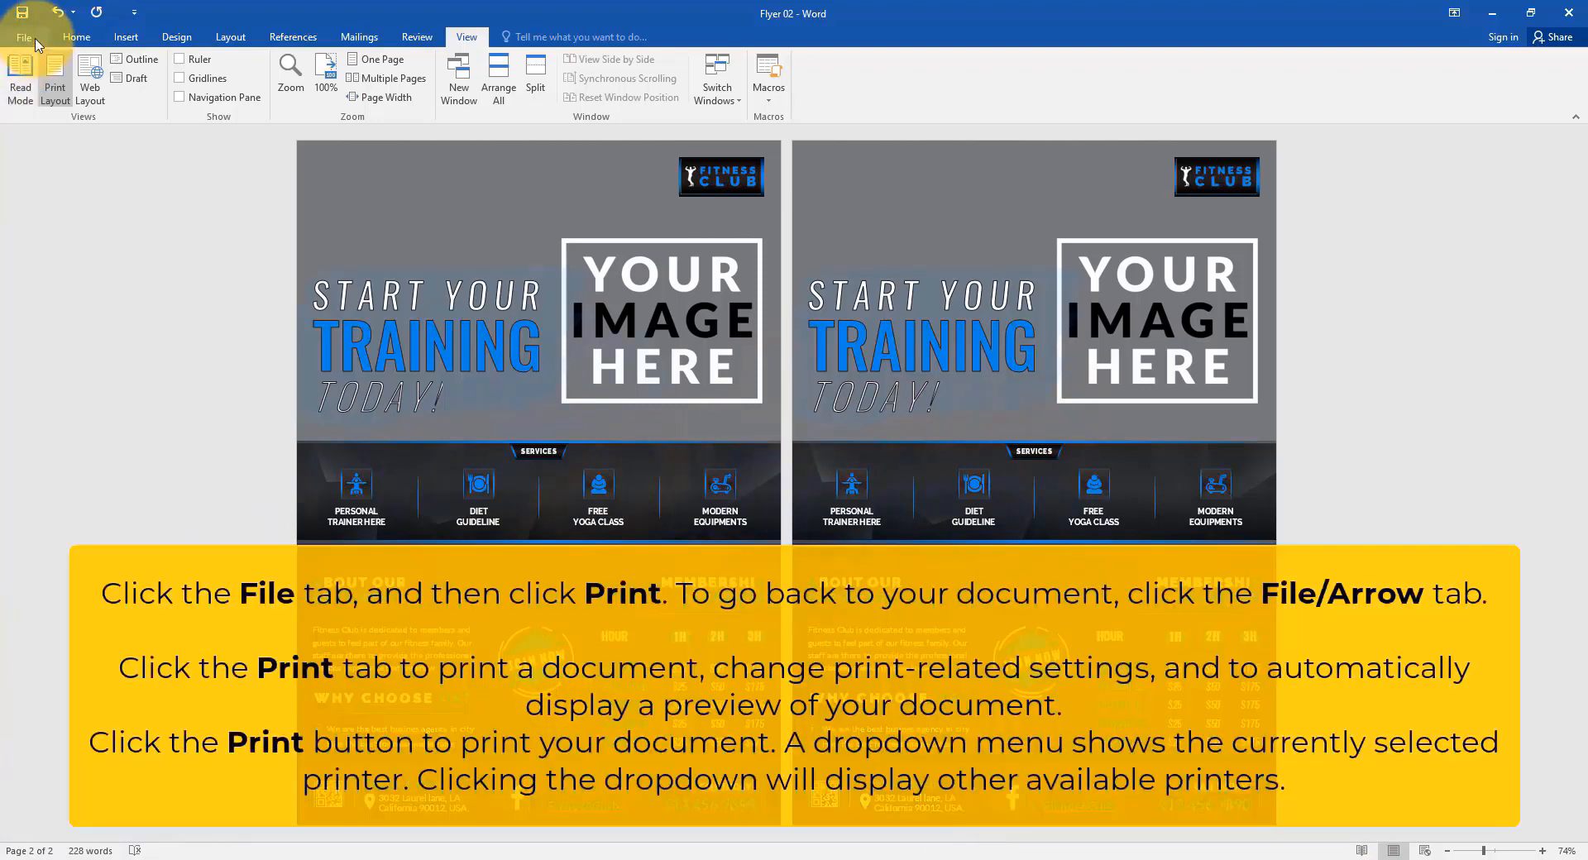
Print all pages in portrait orientation to Microsoft Print to PDF.
left_click(24, 37)
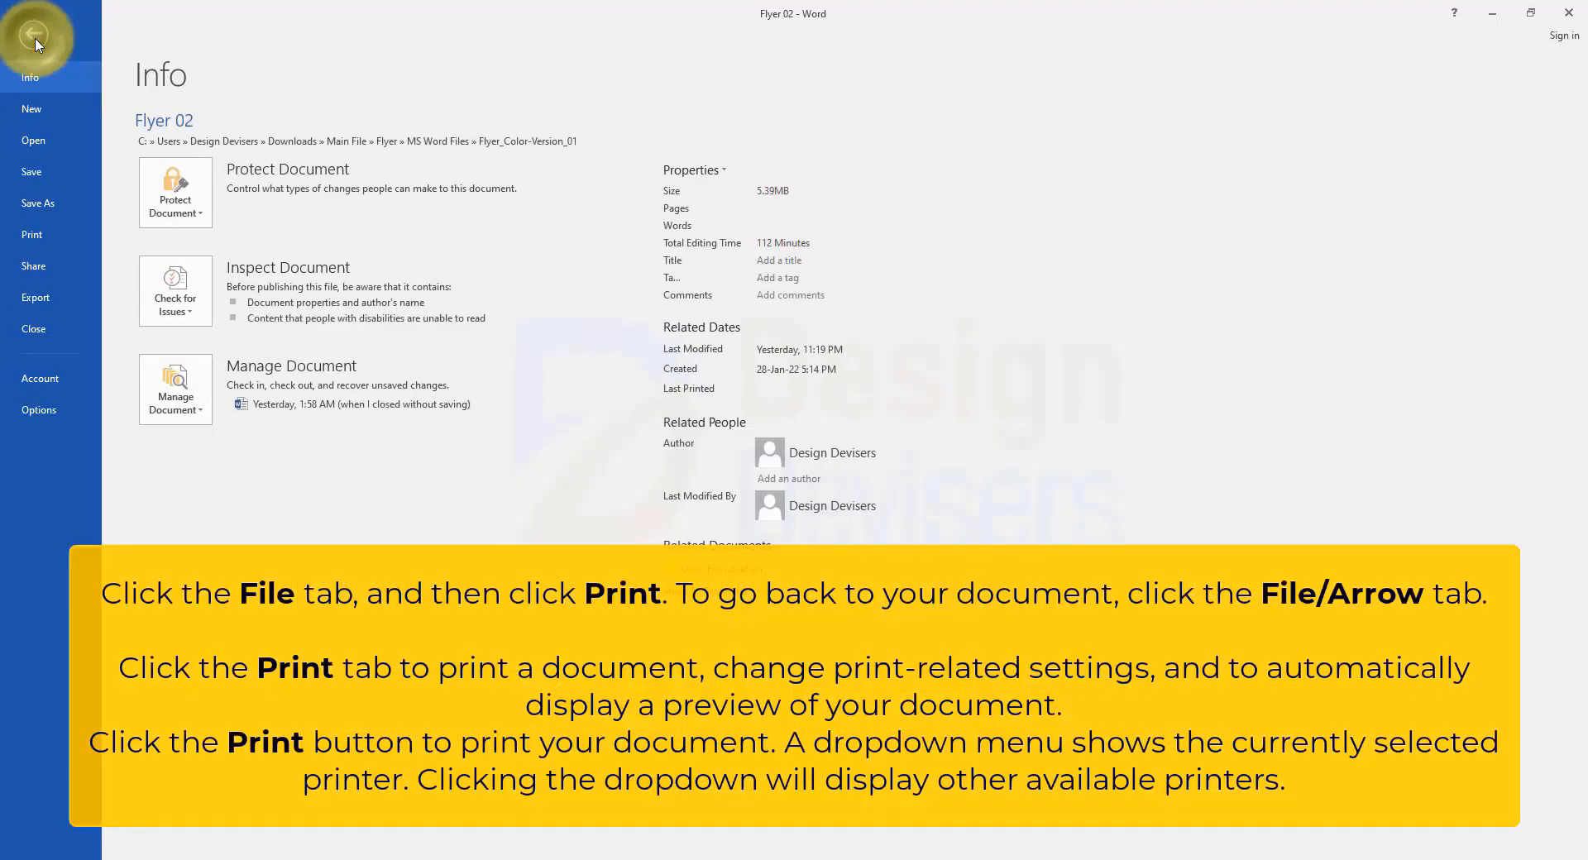
left_click(71, 237)
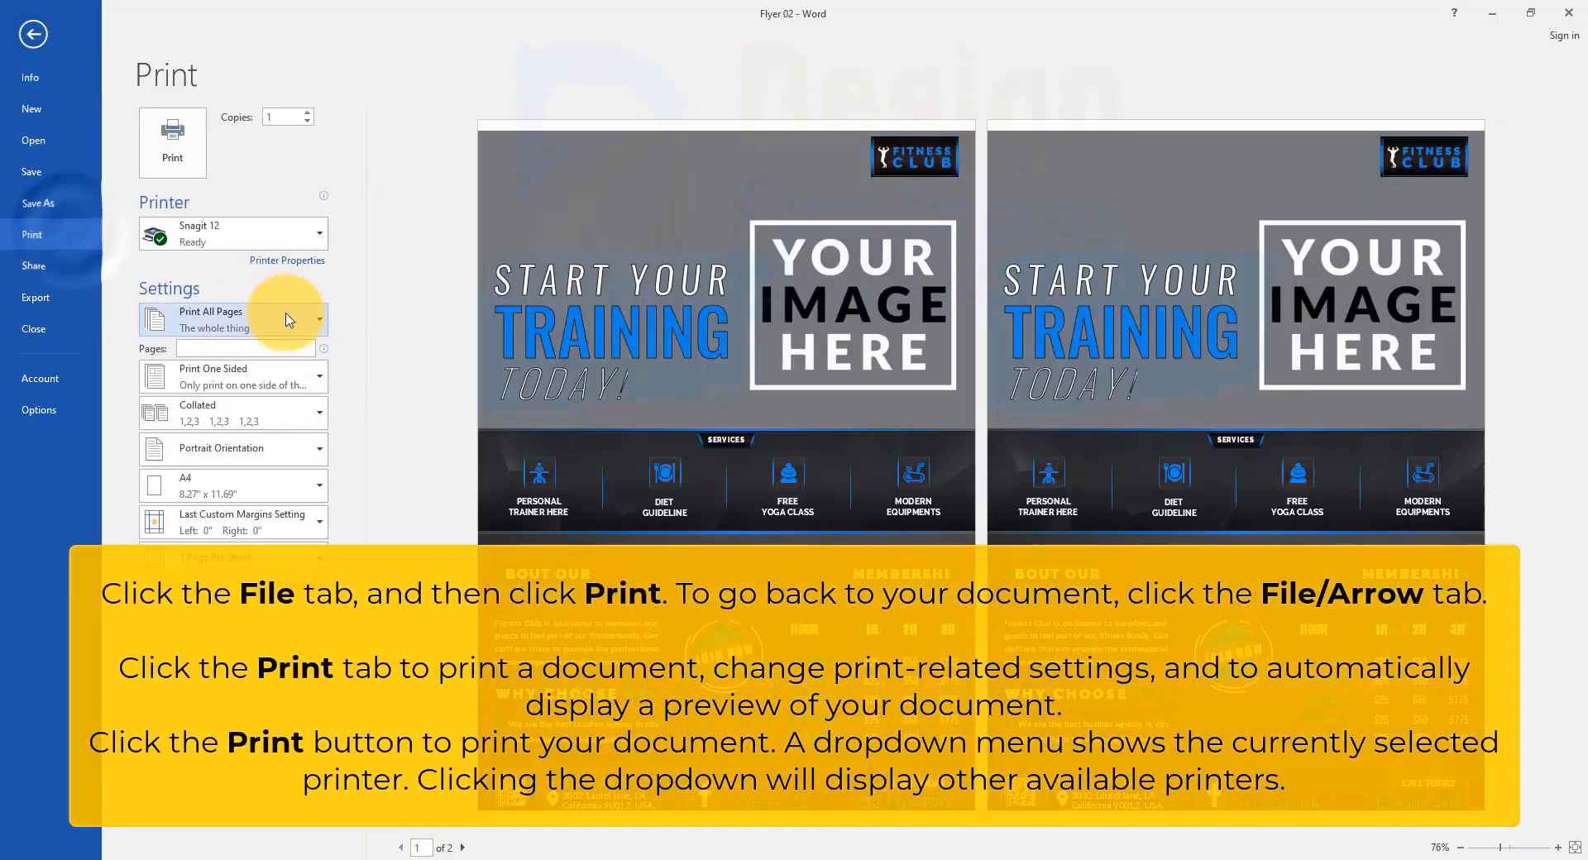
left_click(246, 327)
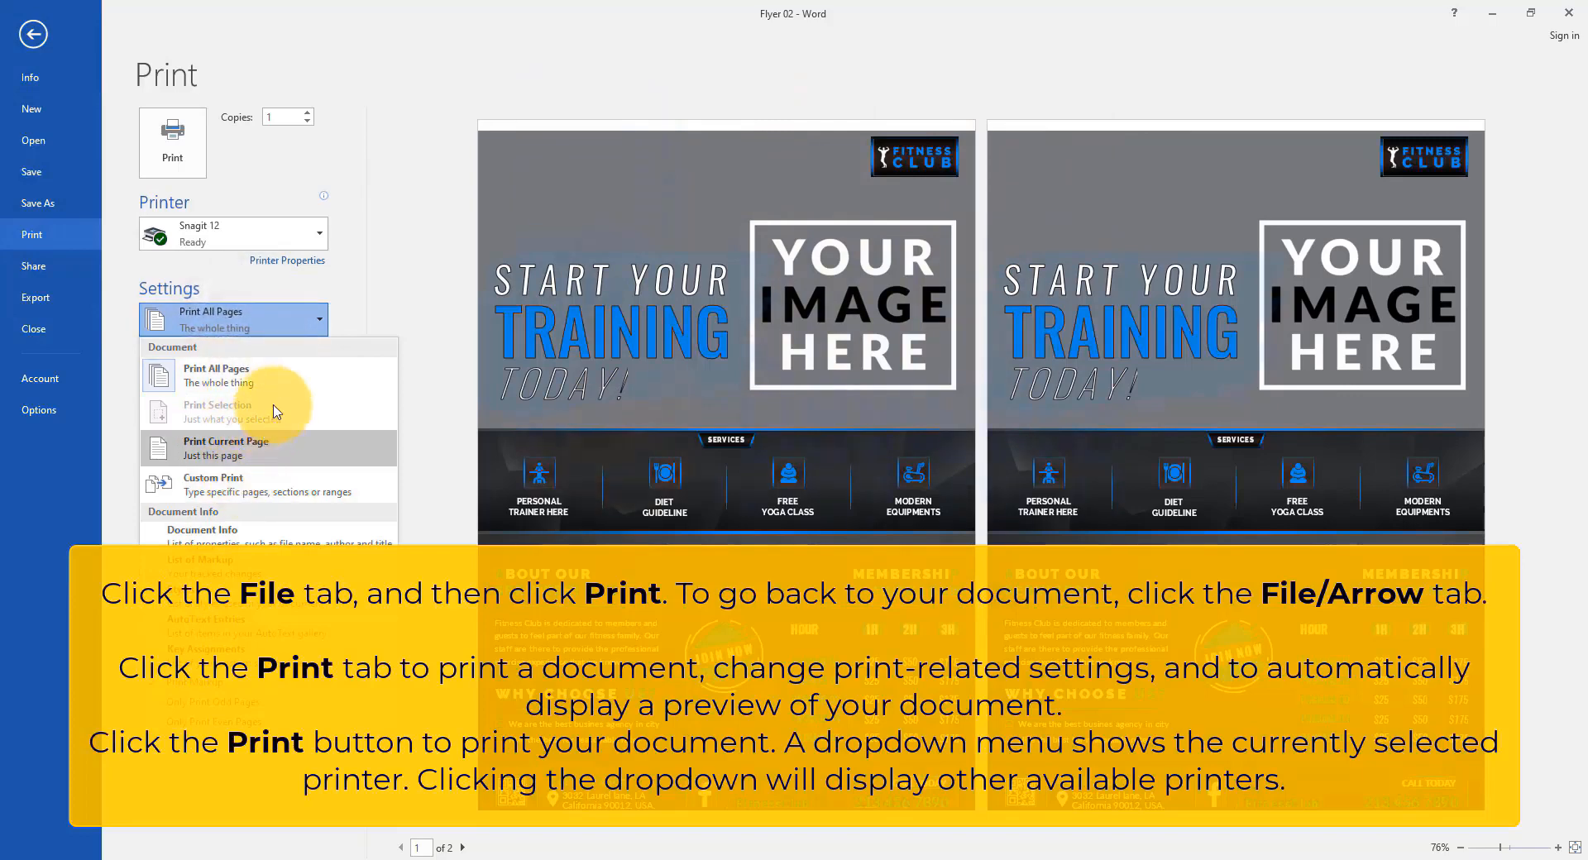
left_click(304, 323)
left_click(281, 448)
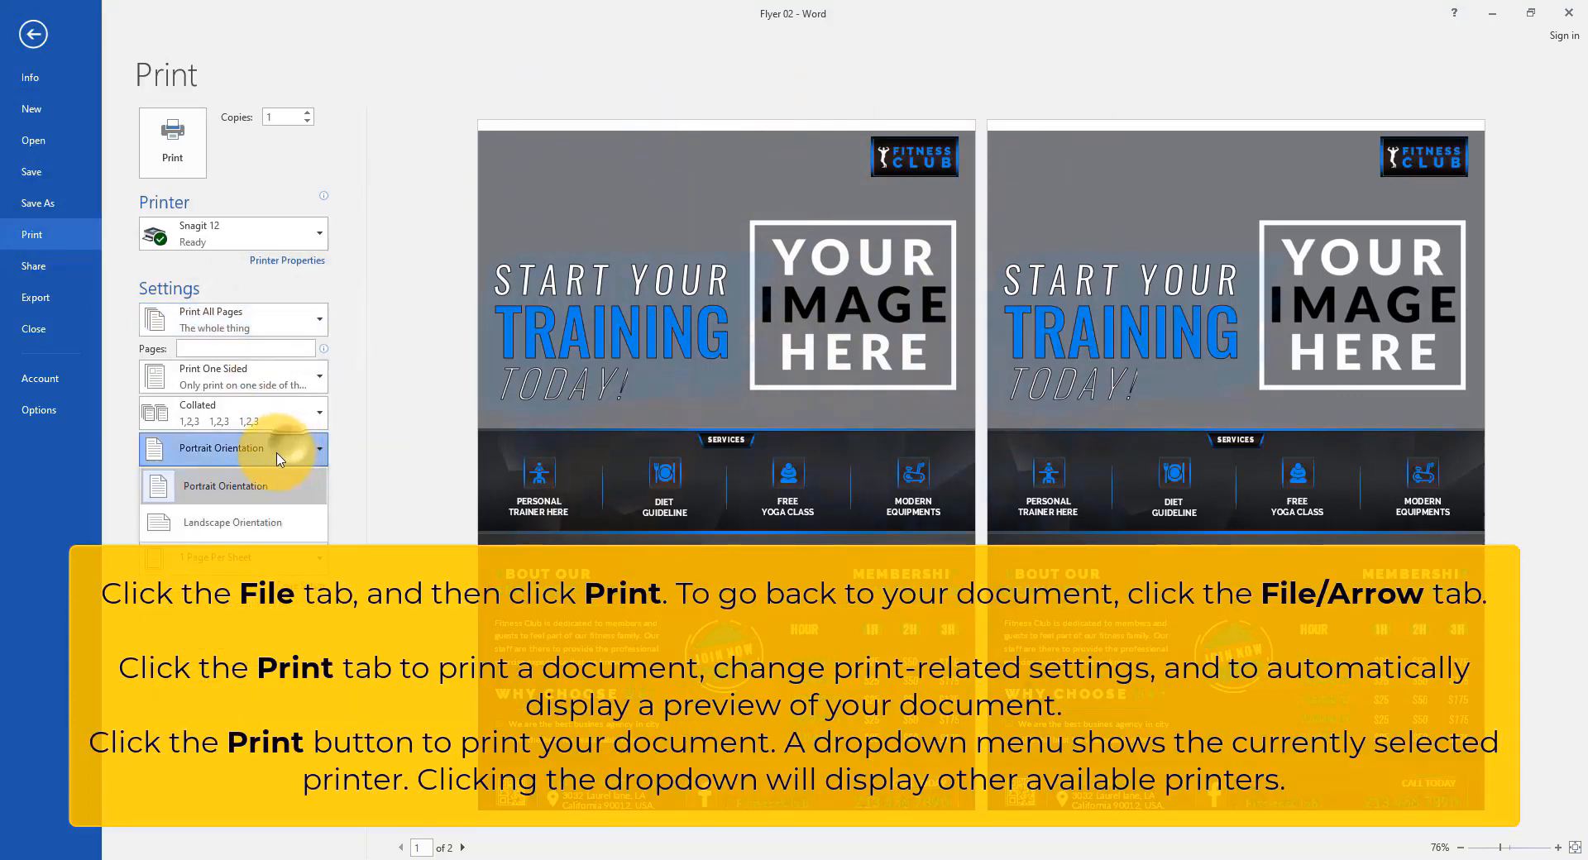
left_click(318, 447)
left_click(312, 482)
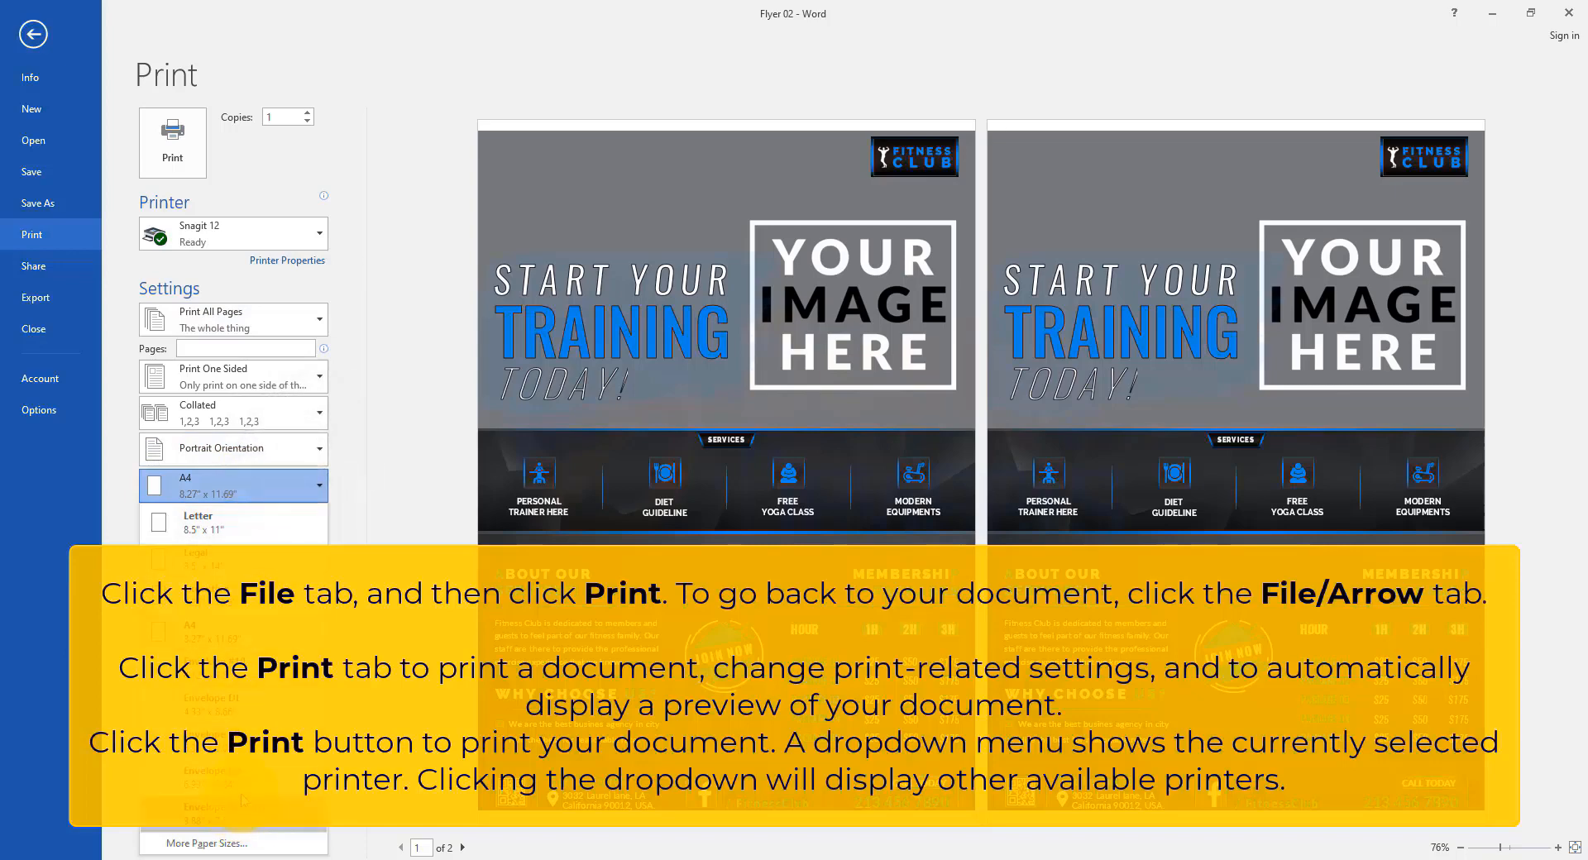
left_click(282, 494)
left_click(284, 236)
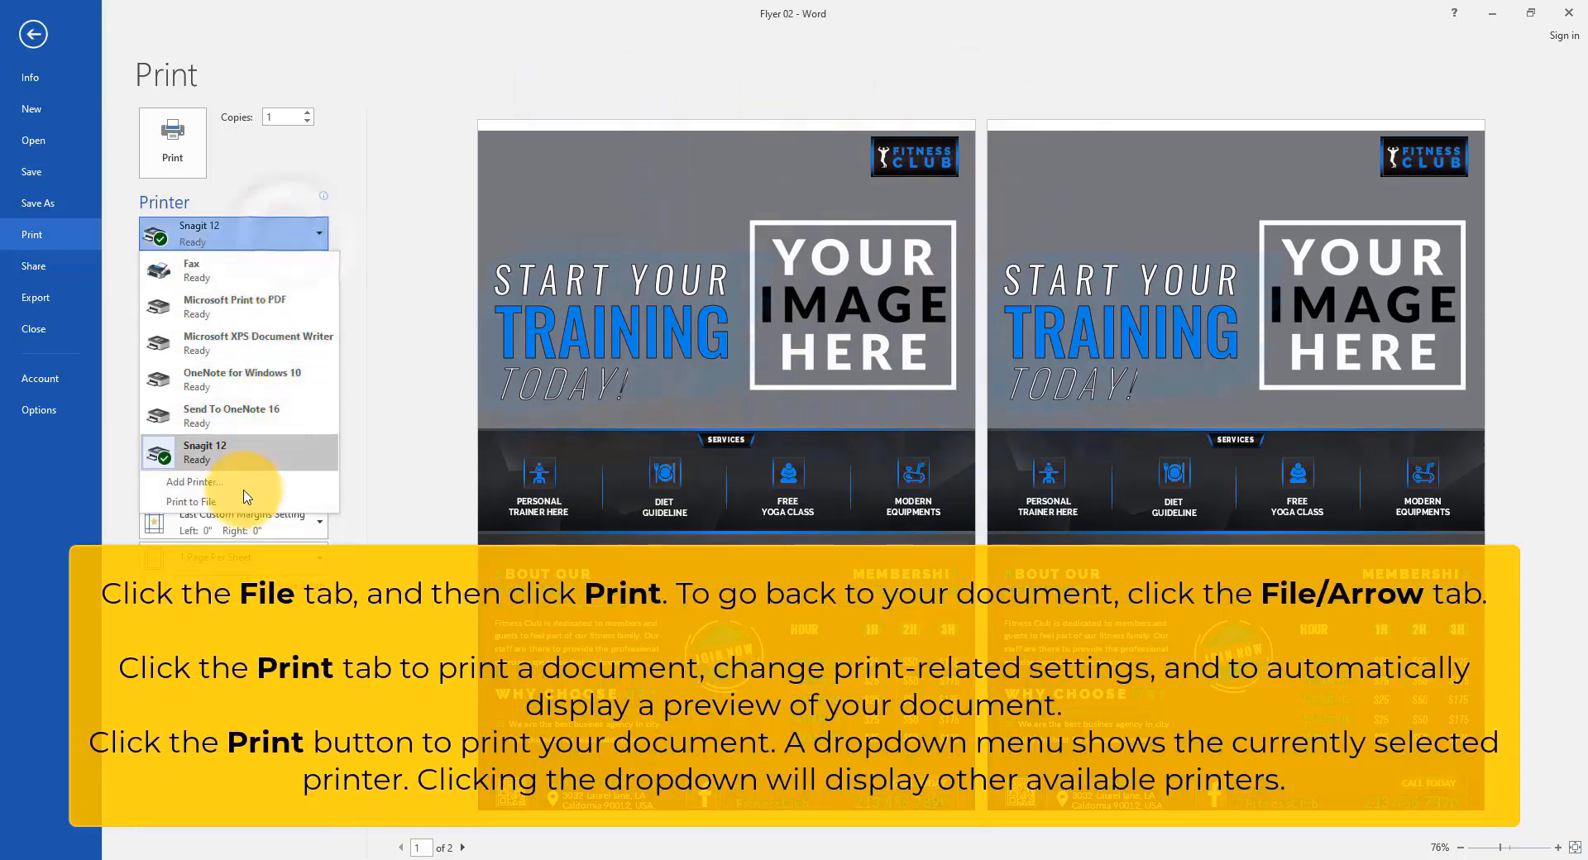
left_click(240, 306)
left_click(188, 153)
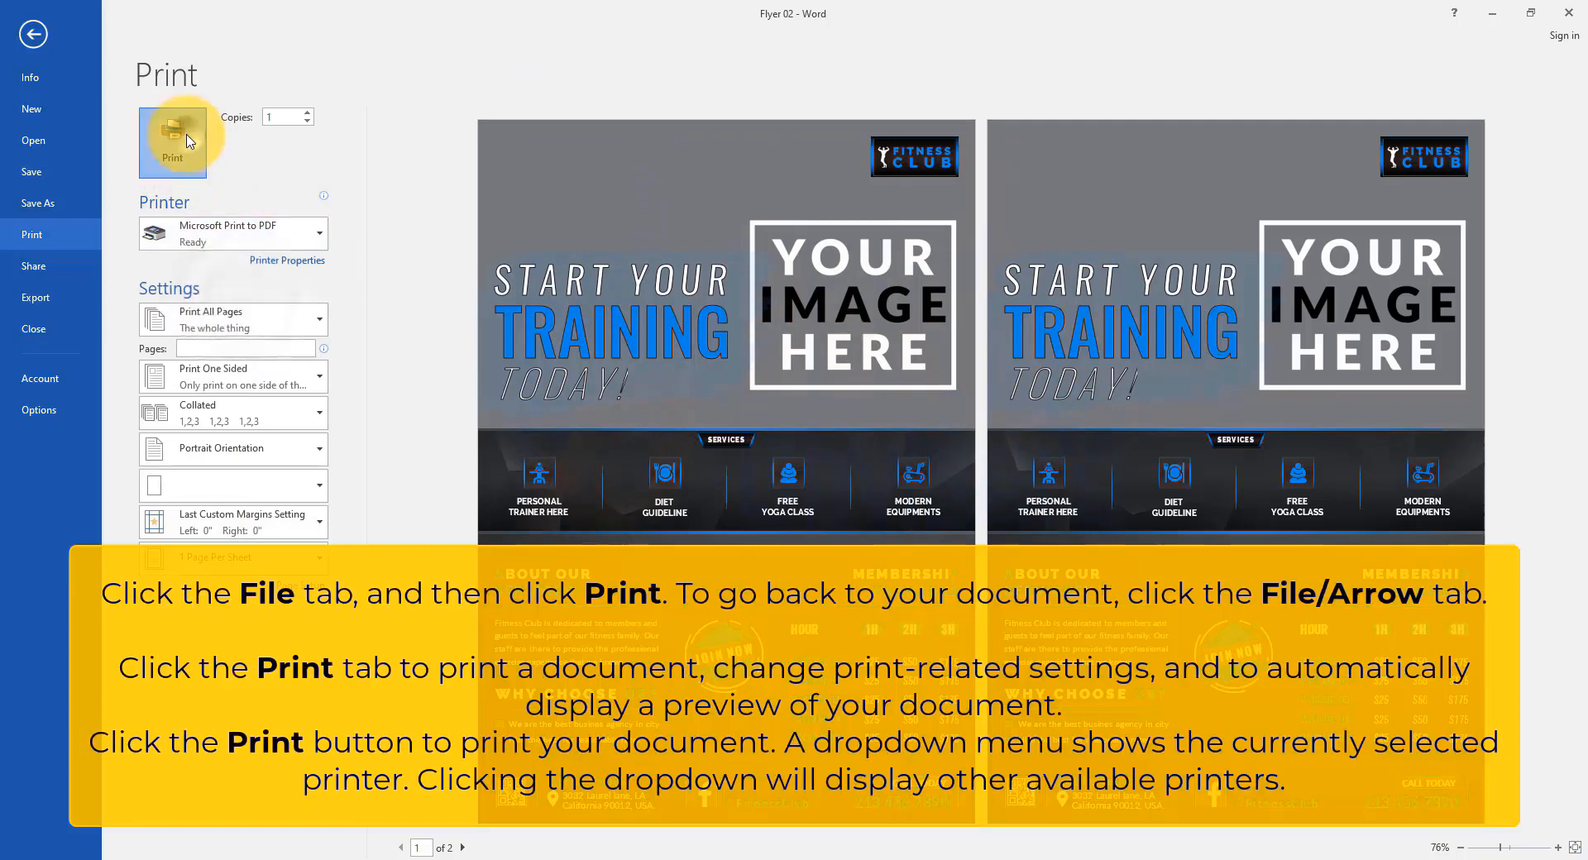